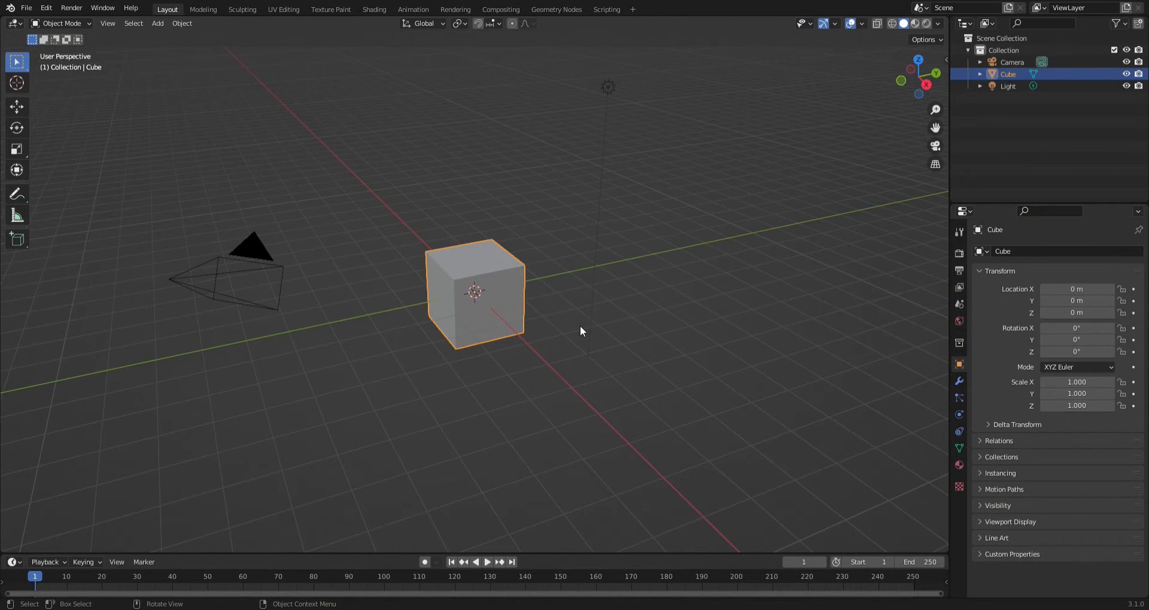
# Switch the scene's render engine to Cycles
pyautogui.click(959, 253)
pyautogui.click(1083, 251)
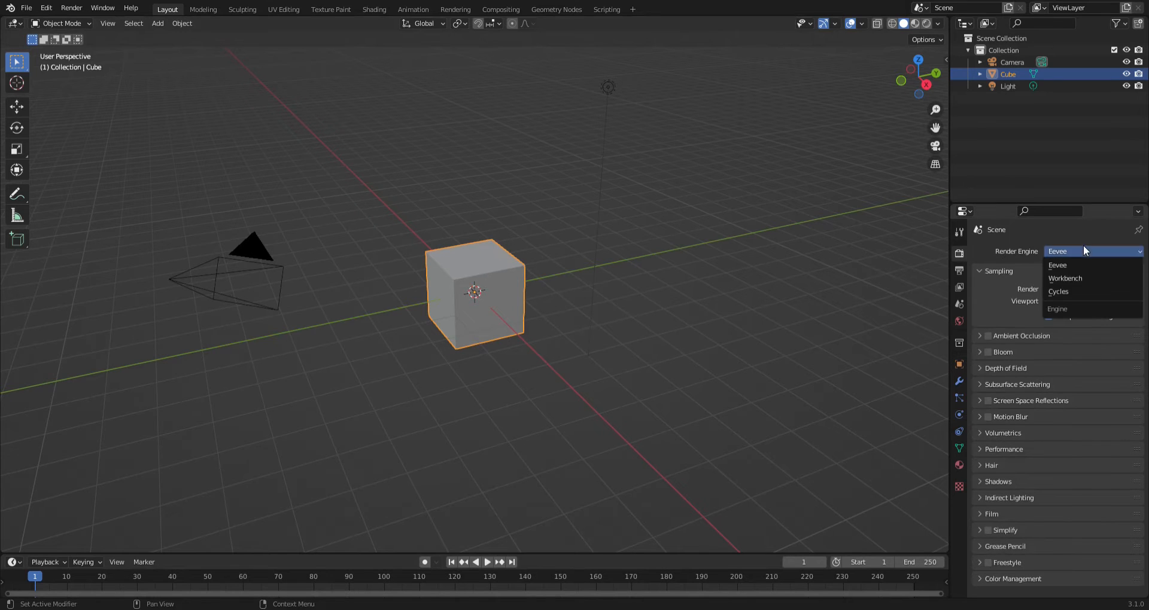
pyautogui.click(1071, 291)
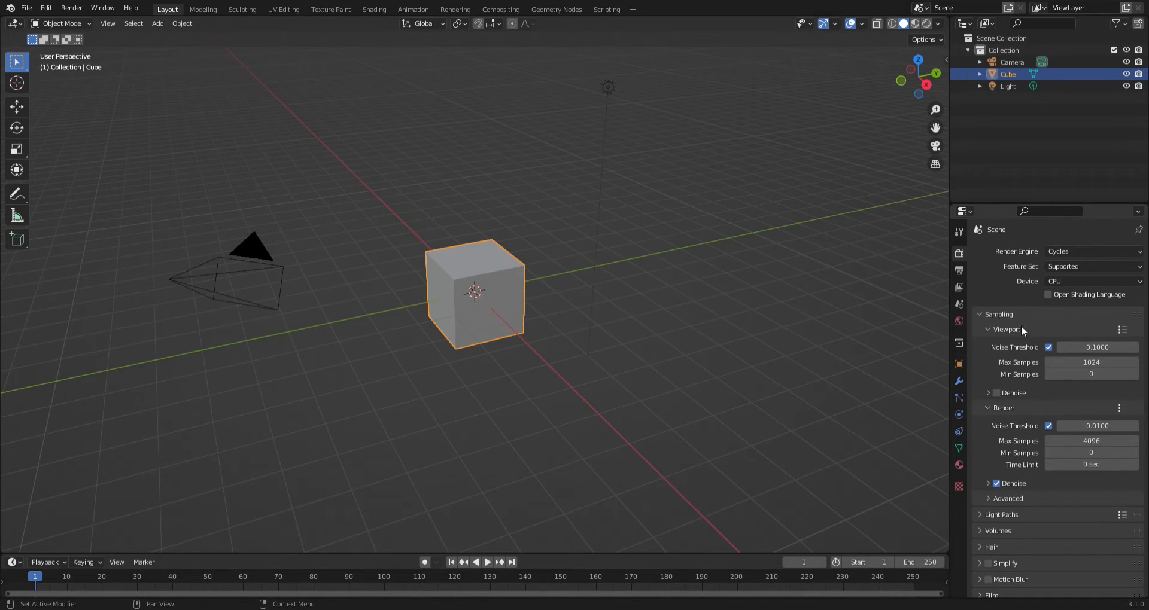
# Set the maximum samples to 16 for the viewport and 32 for the render
pyautogui.click(1074, 361)
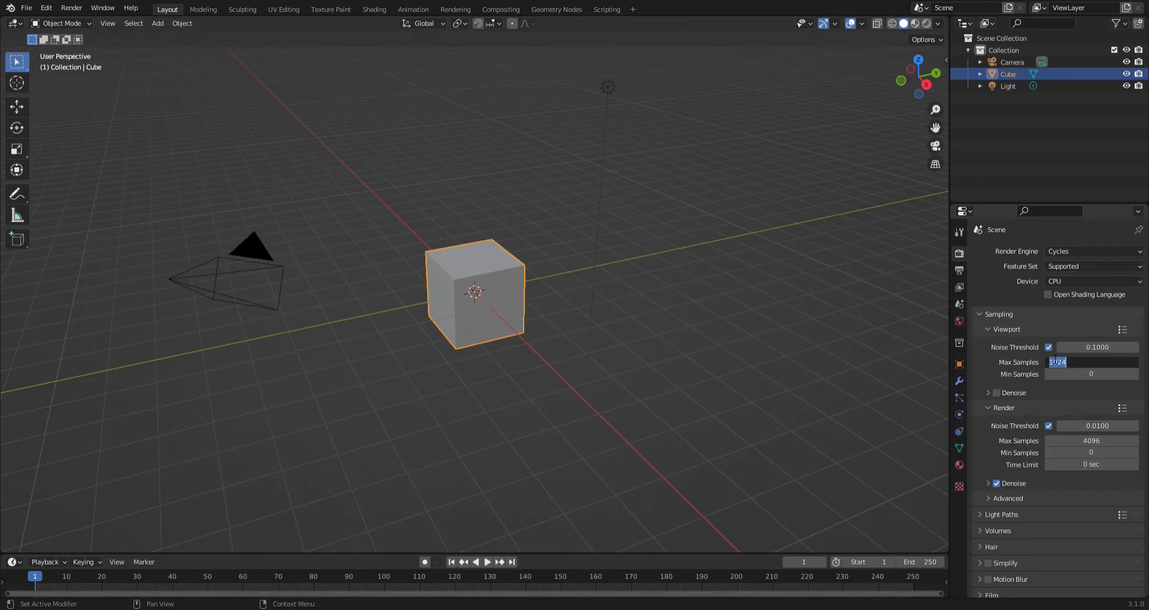
pyautogui.write('16')
pyautogui.press('Return')
pyautogui.click(1101, 438)
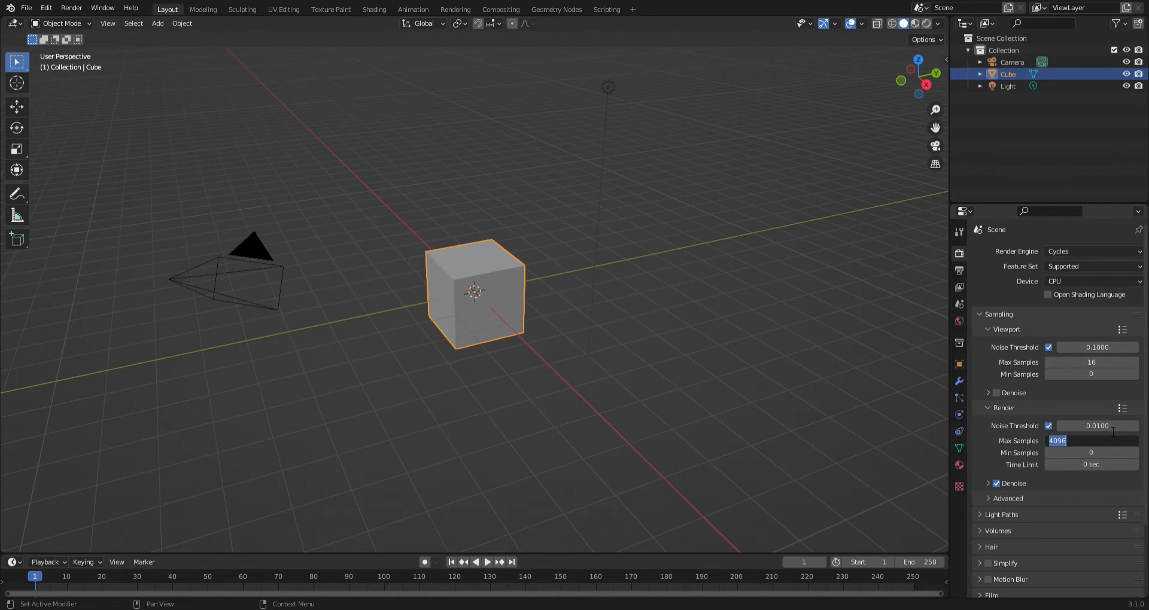
pyautogui.write('32')
pyautogui.press('Return')
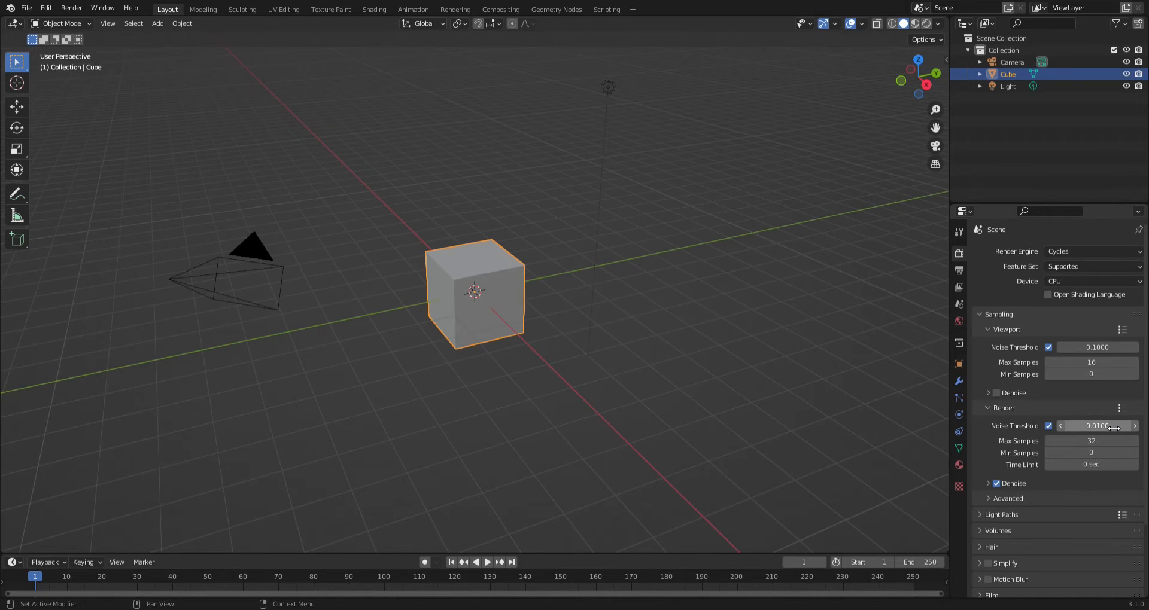
# Delete the default cube and add a mesh cylinder in its place
pyautogui.press('x')
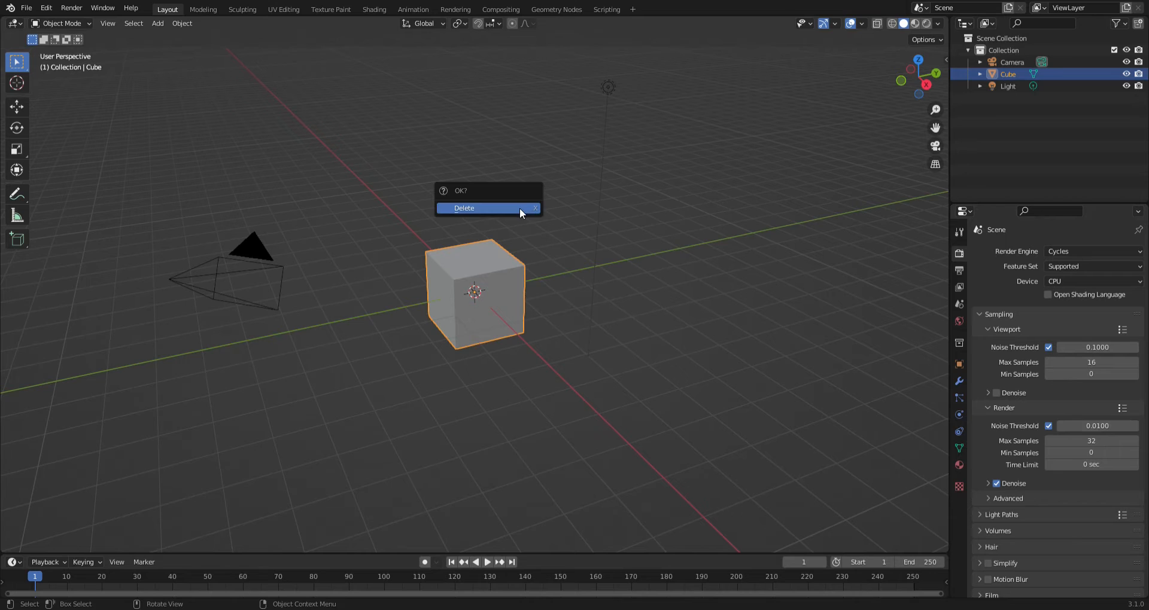
pyautogui.click(519, 207)
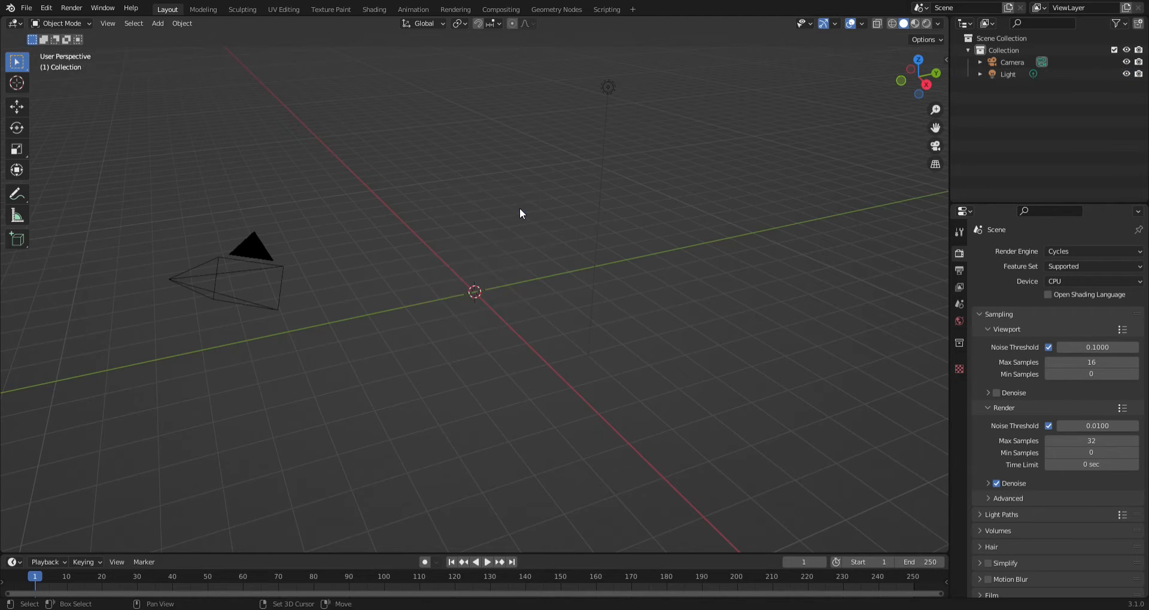
pyautogui.hotkey('shift', 'a')
pyautogui.moveTo(519, 207)
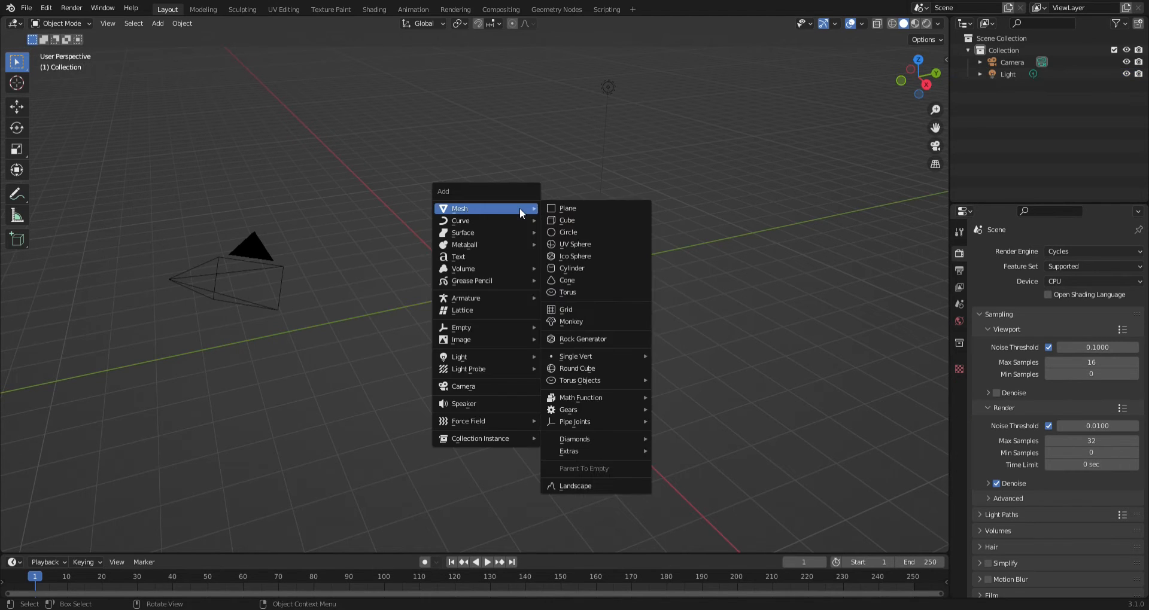
pyautogui.click(601, 267)
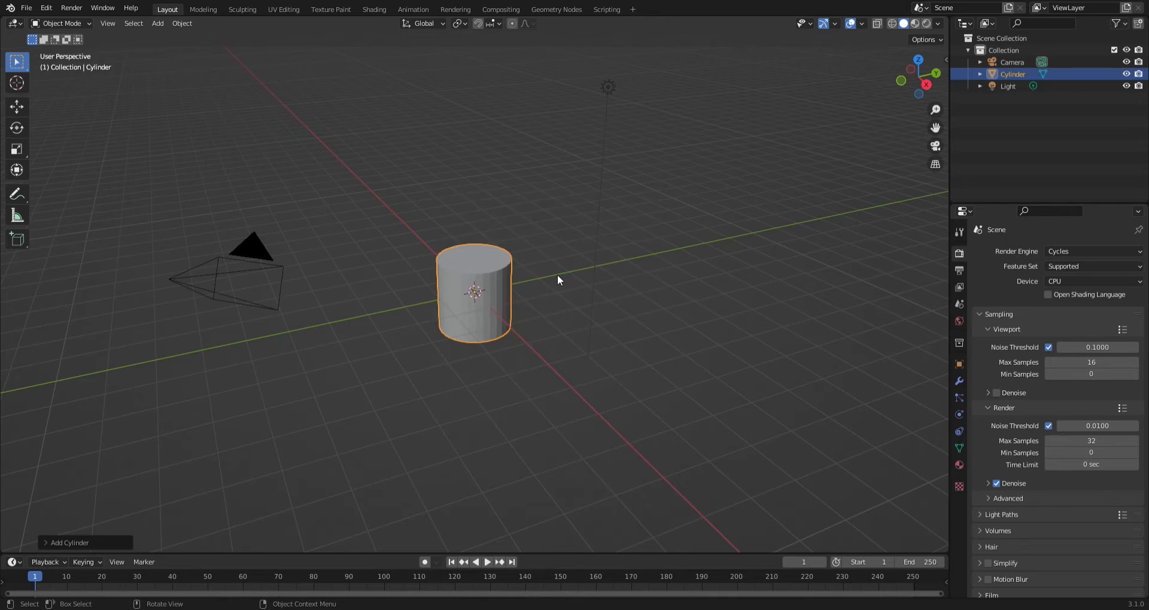
# Flatten the cylinder into a disc by scaling it to about 0.16 along Z
pyautogui.press('s')
pyautogui.press('z')
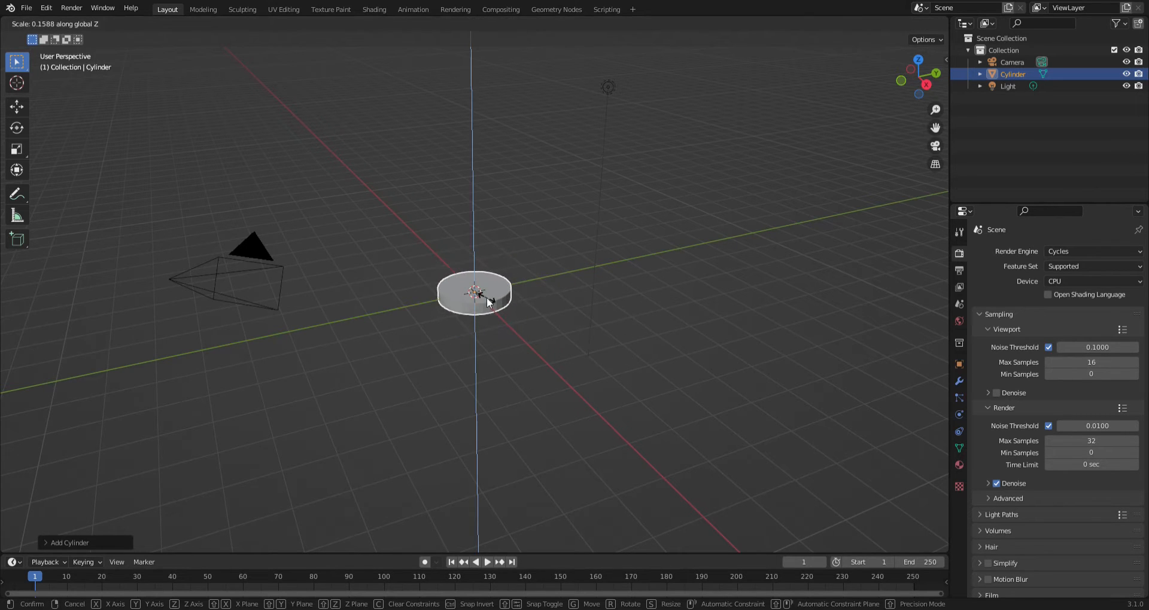
pyautogui.click(486, 297)
pyautogui.scroll(3, 475, 282)
pyautogui.moveTo(474, 282)
pyautogui.mouseDown(button='middle')
pyautogui.moveTo(486, 246)
pyautogui.moveTo(491, 285)
pyautogui.mouseUp(button='middle')
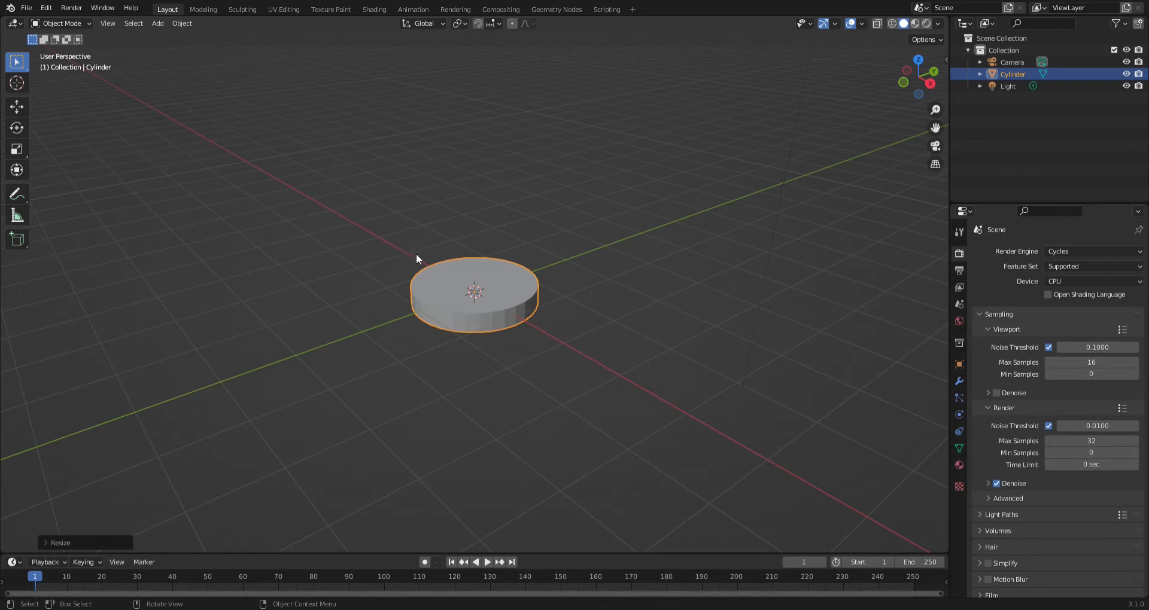
# Start the Shortcut VUr key display in the viewport
pyautogui.press('n')
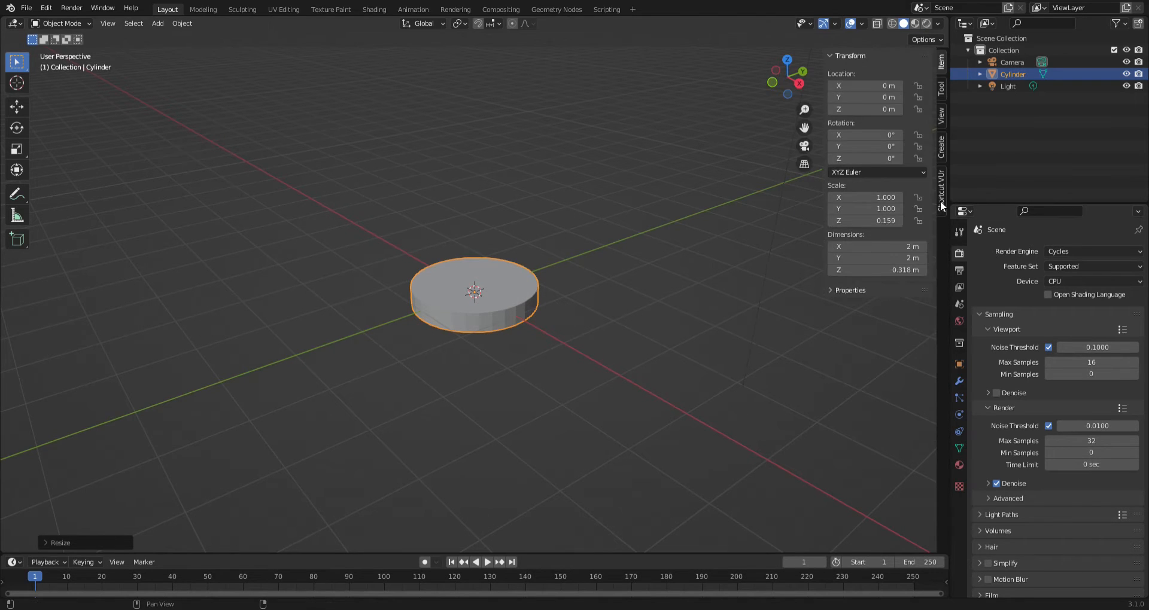
pyautogui.click(941, 191)
pyautogui.click(890, 74)
pyautogui.click(663, 271)
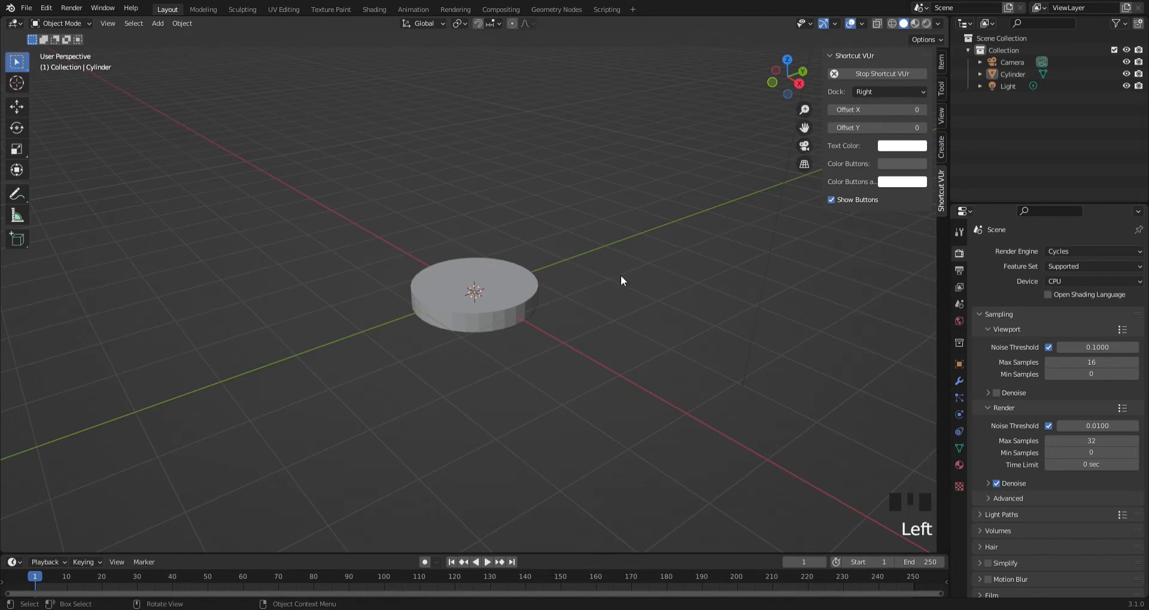
pyautogui.press('n')
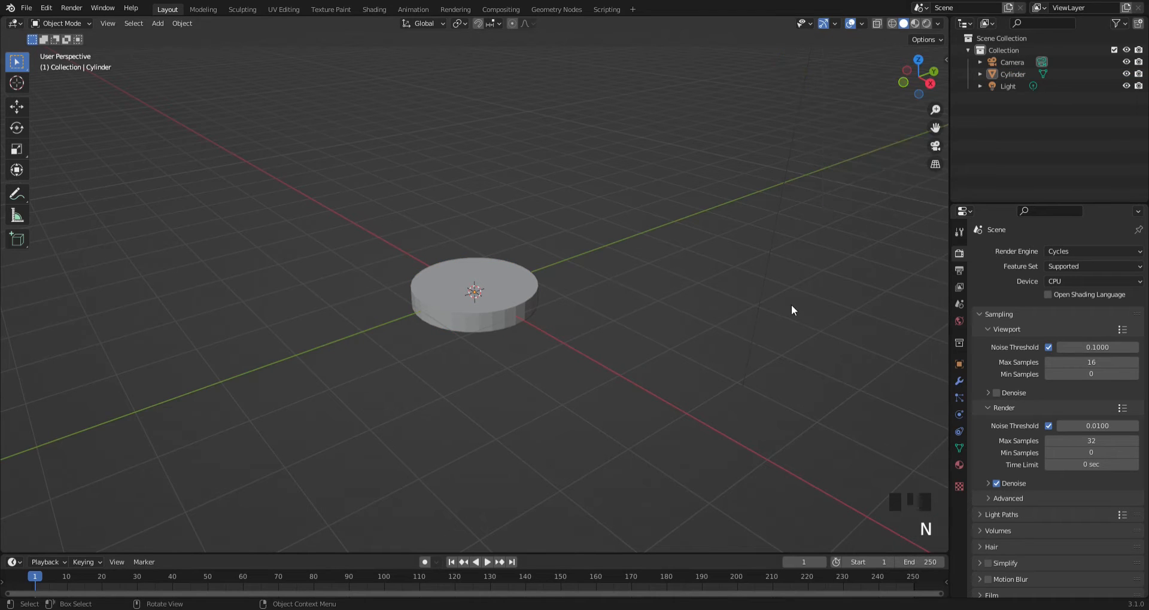
# Extrude the disc's top face up about 0.41 m in Edit Mode and scale it down to taper the base
pyautogui.press('Tab')
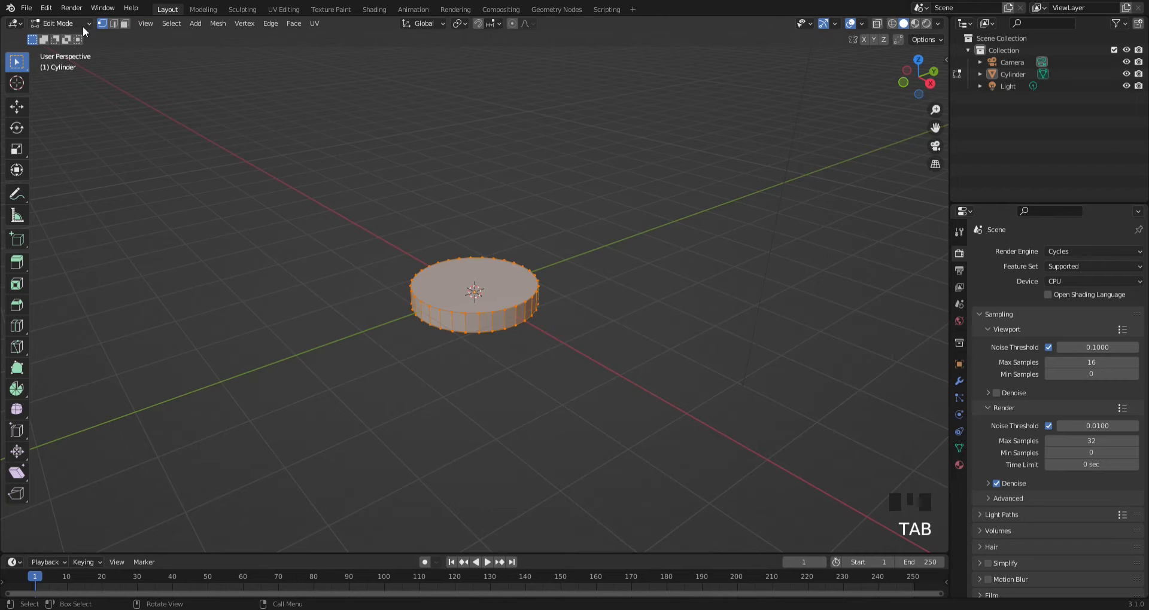
pyautogui.press('3')
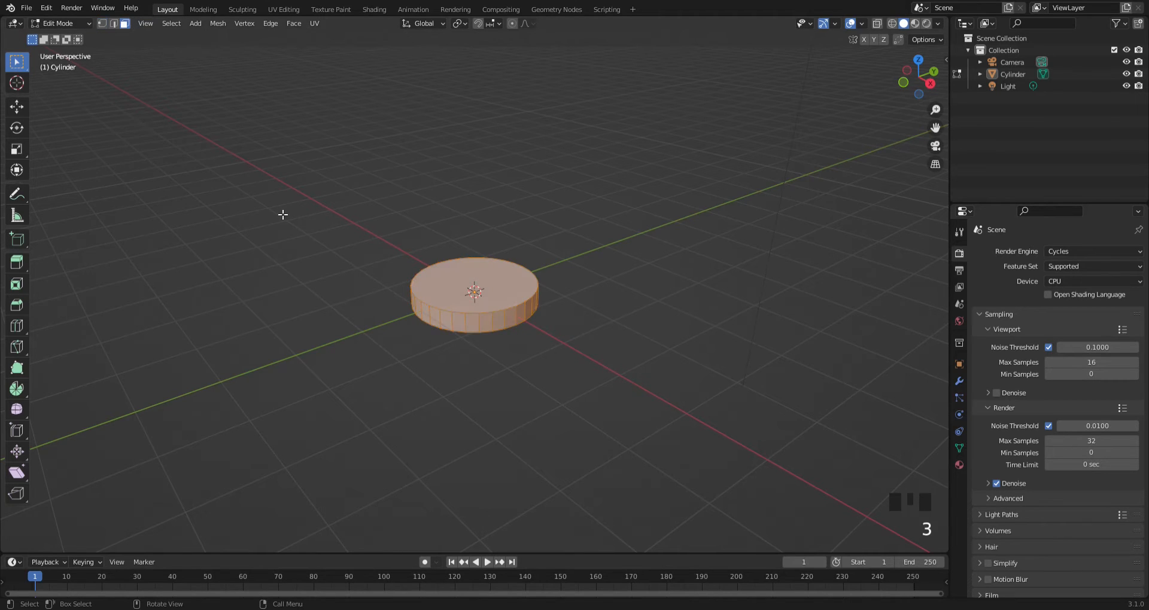
pyautogui.click(424, 273)
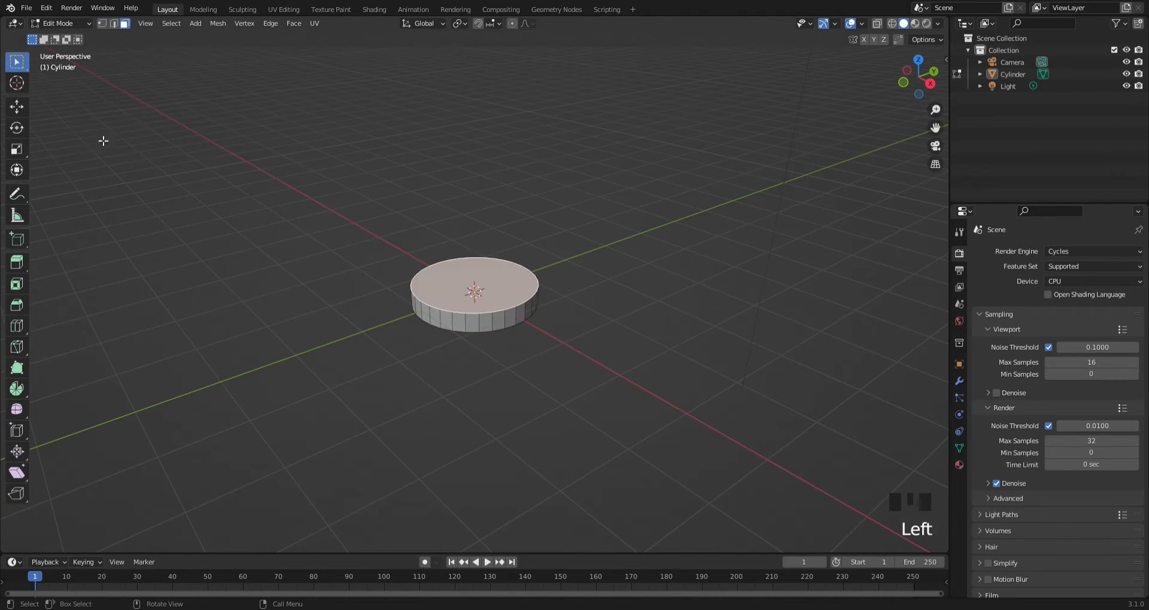
pyautogui.moveTo(501, 192); pyautogui.dragTo(527, 241, button='middle')
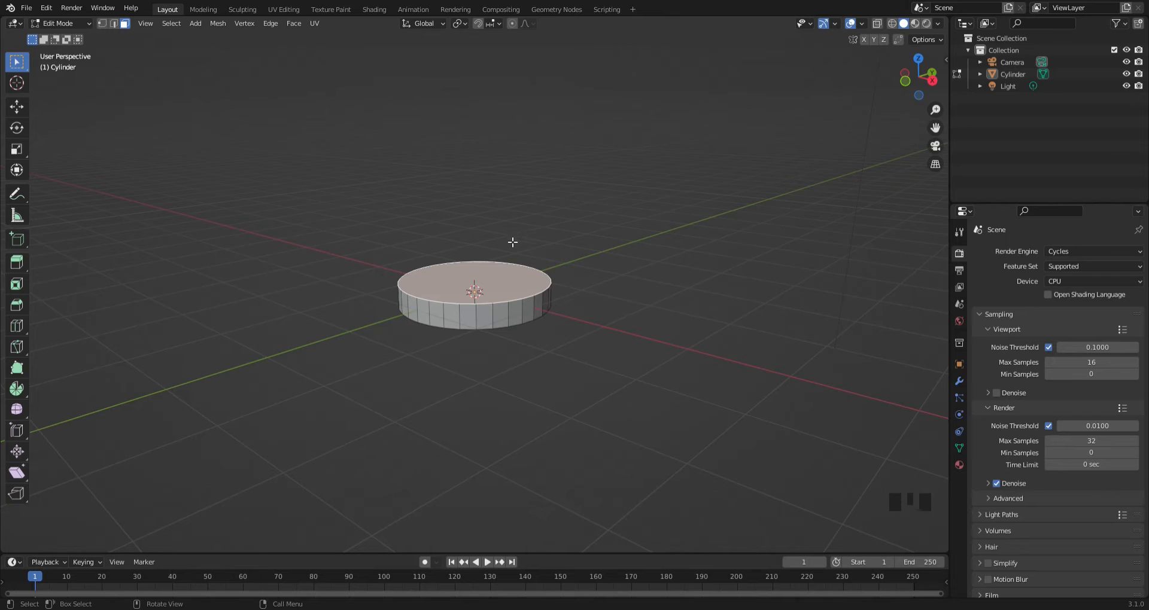
pyautogui.press('e')
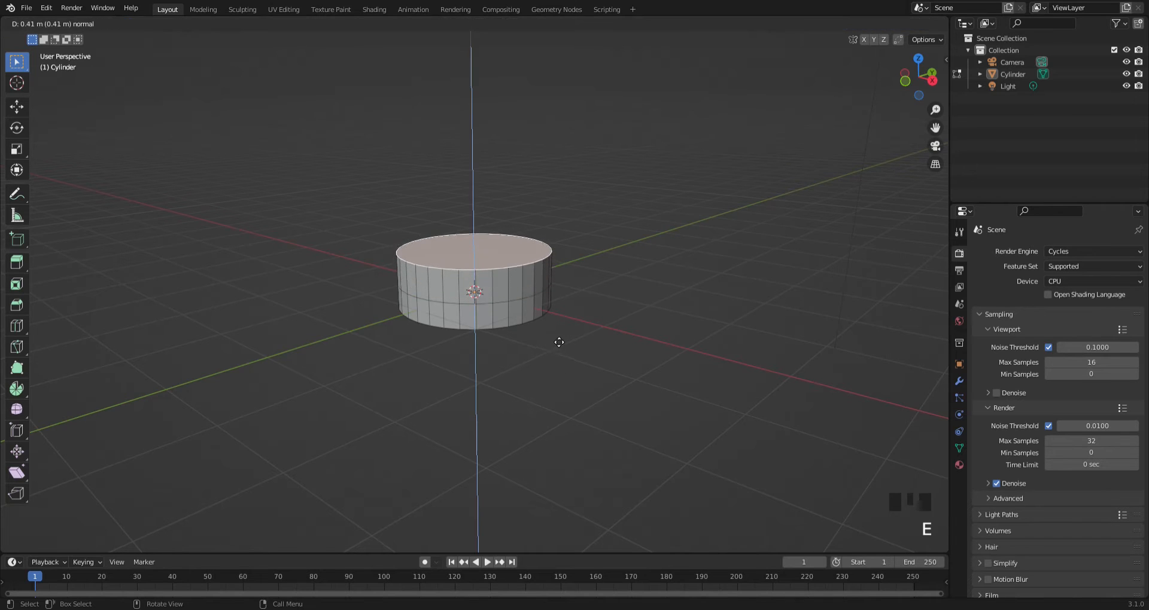
pyautogui.click(558, 341)
pyautogui.press('s')
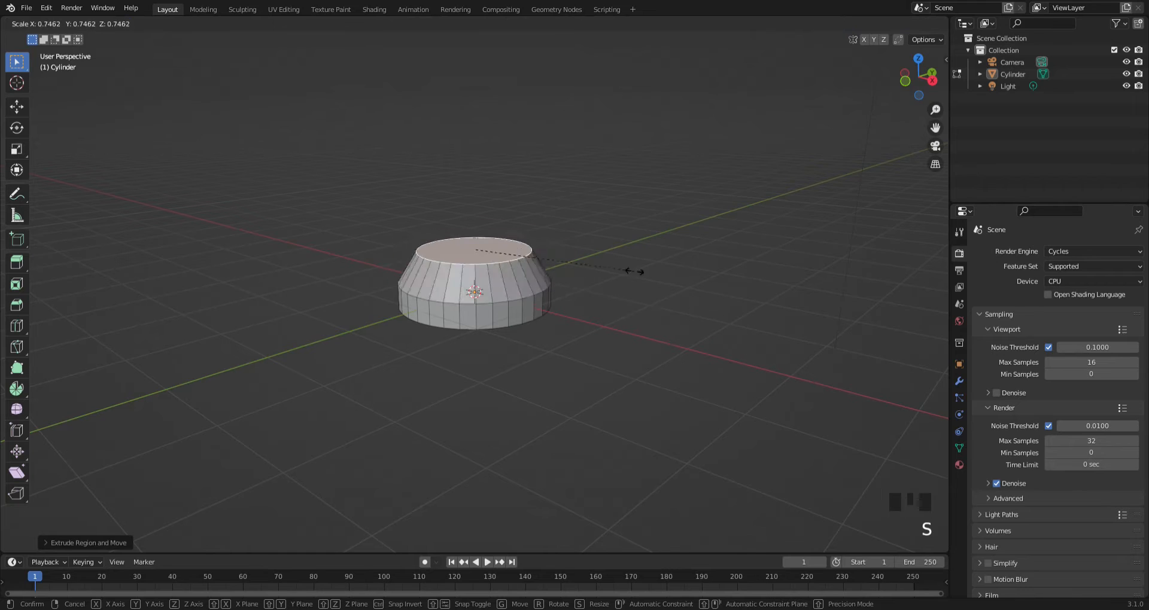
pyautogui.click(641, 308)
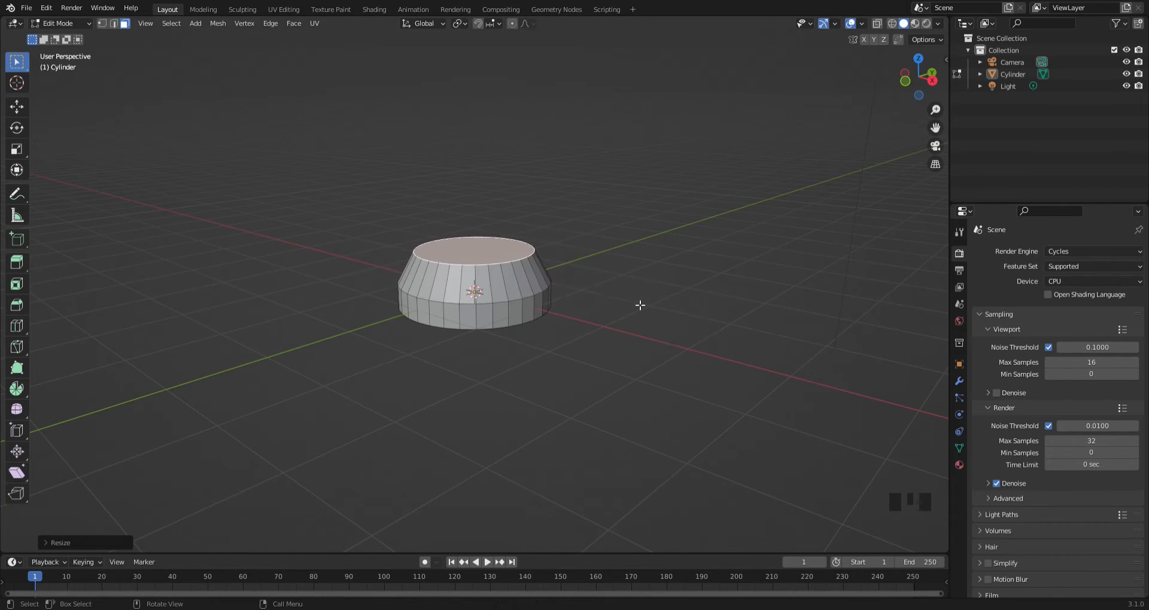
# Inset the base's top face, extrude it into a short collar and scale the collar's top slightly inward
pyautogui.press('i')
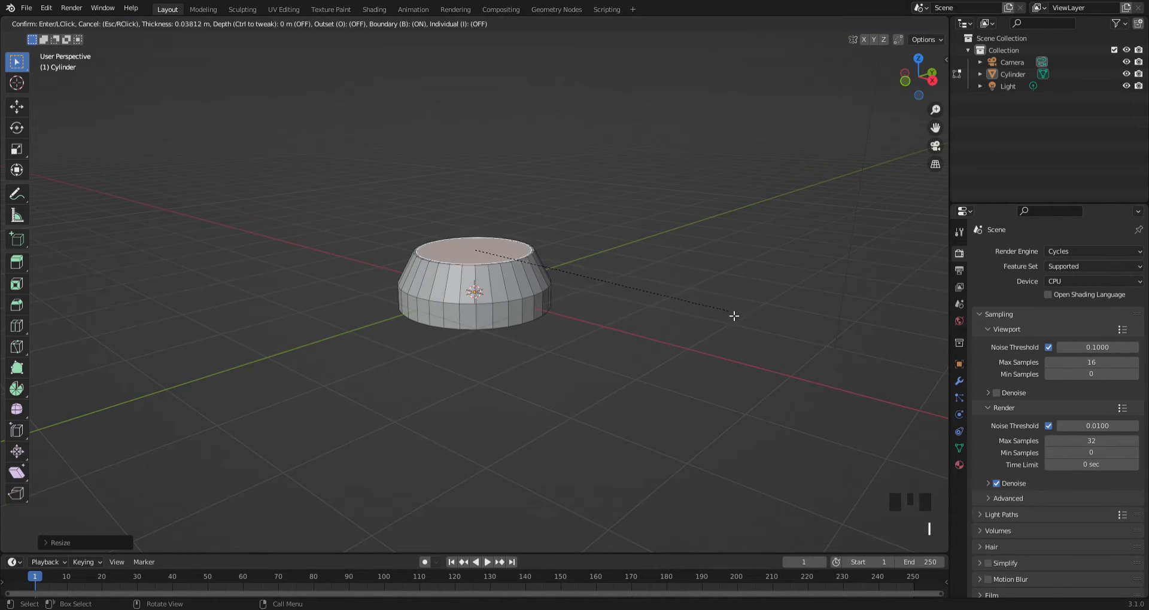
pyautogui.click(719, 312)
pyautogui.moveTo(508, 214); pyautogui.dragTo(562, 162, button='middle')
pyautogui.press('e')
pyautogui.click(517, 232)
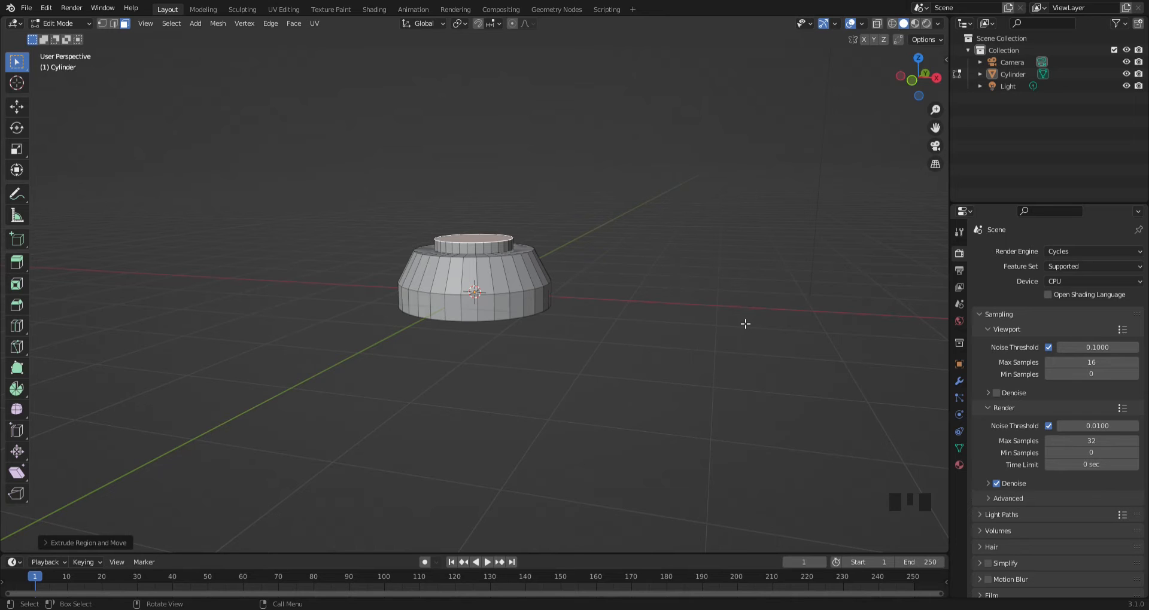
pyautogui.press('s')
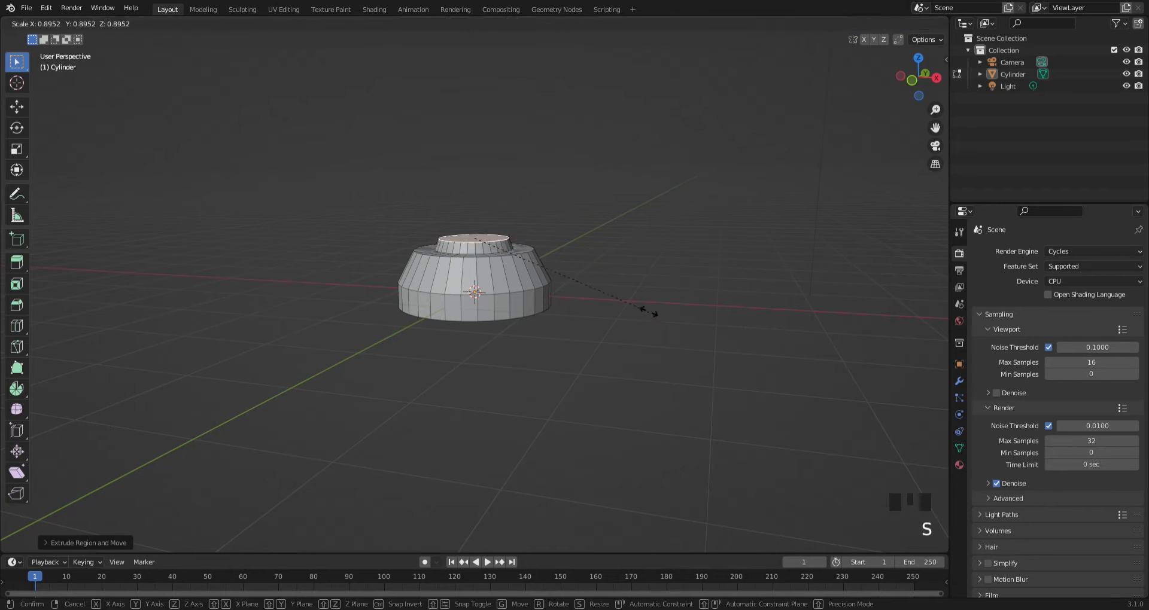
pyautogui.click(648, 311)
# Build narrower stepped tiers and a slim stem above the collar by repeatedly extruding, insetting and scaling the top face
pyautogui.press('e')
pyautogui.click(658, 294)
pyautogui.press('i')
pyautogui.press('e')
pyautogui.click(847, 264)
pyautogui.moveTo(772, 236); pyautogui.dragTo(763, 282, button='middle')
pyautogui.press('i')
pyautogui.press('e')
pyautogui.press('s')
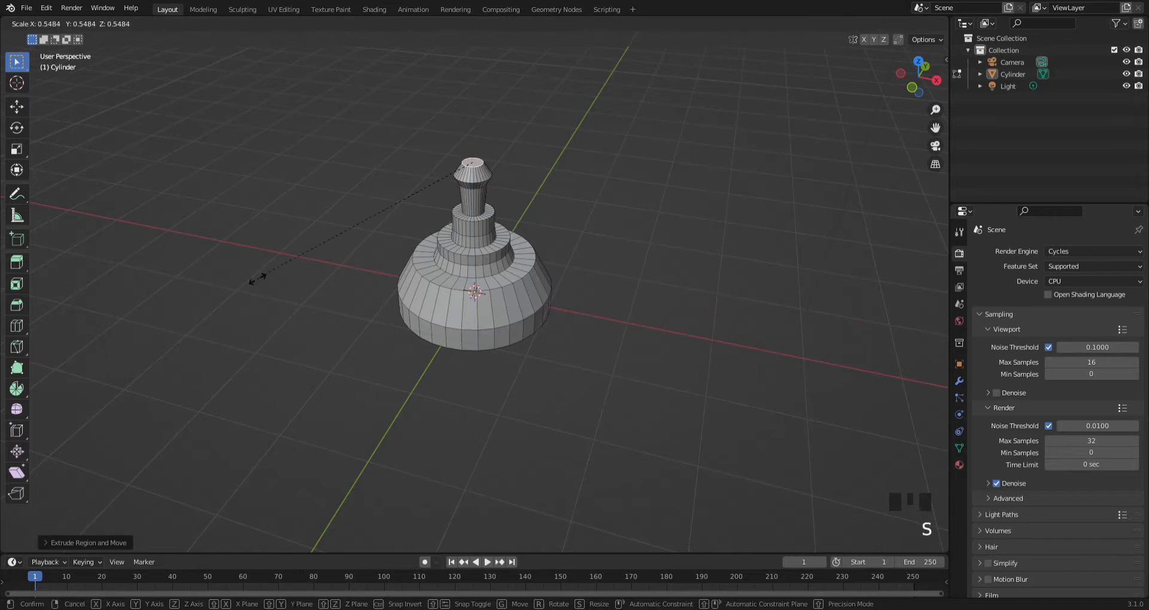
# Extend the stem with extruded and scaled sections that form a small ring and a larger flared bulge
pyautogui.press('e')
pyautogui.press('s')
pyautogui.click(131, 295)
pyautogui.press('e')
pyautogui.press('s')
pyautogui.click(575, 141)
pyautogui.press('e')
pyautogui.press('s')
# Inset and extrude a thin neck above the bulge, then widen the top face into a broad flat disc
pyautogui.moveTo(508, 153); pyautogui.dragTo(599, 232, button='middle')
pyautogui.press('i')
pyautogui.press('e')
pyautogui.press('s')
pyautogui.press('e')
pyautogui.press('e')
pyautogui.press('s')
pyautogui.press('e')
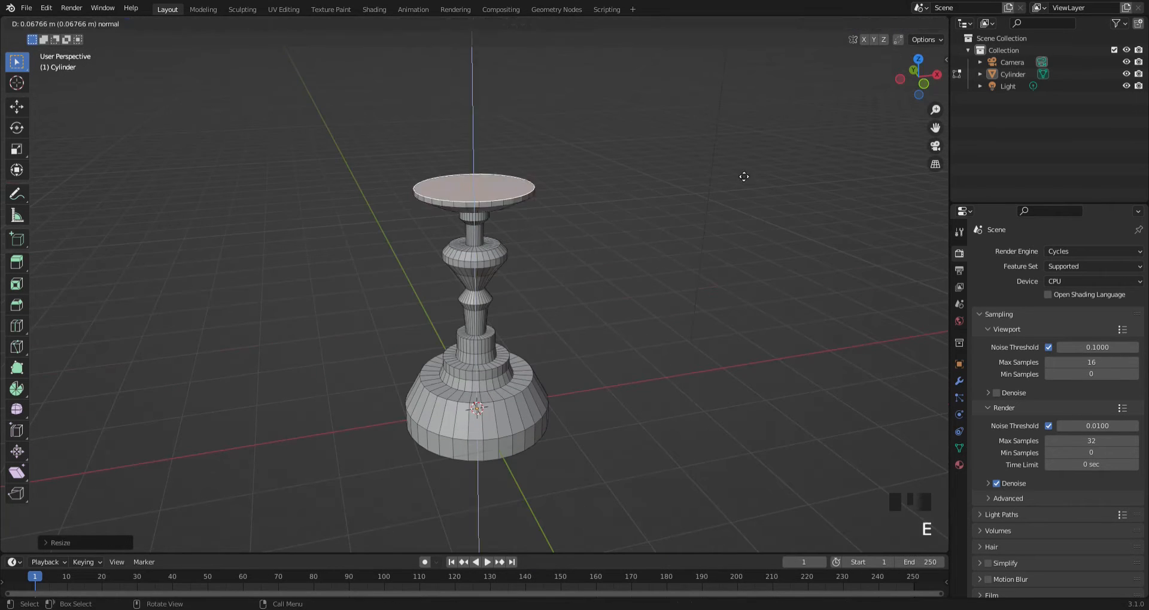
pyautogui.press('s')
# Extrude and scale the broad disc into a wide saucer shape that narrows toward its top
pyautogui.moveTo(605, 161); pyautogui.dragTo(546, 138, button='middle')
pyautogui.press('e')
pyautogui.press('s')
pyautogui.moveTo(735, 135); pyautogui.dragTo(688, 150, button='middle')
pyautogui.press('e')
pyautogui.press('s')
pyautogui.press('e')
pyautogui.press('s')
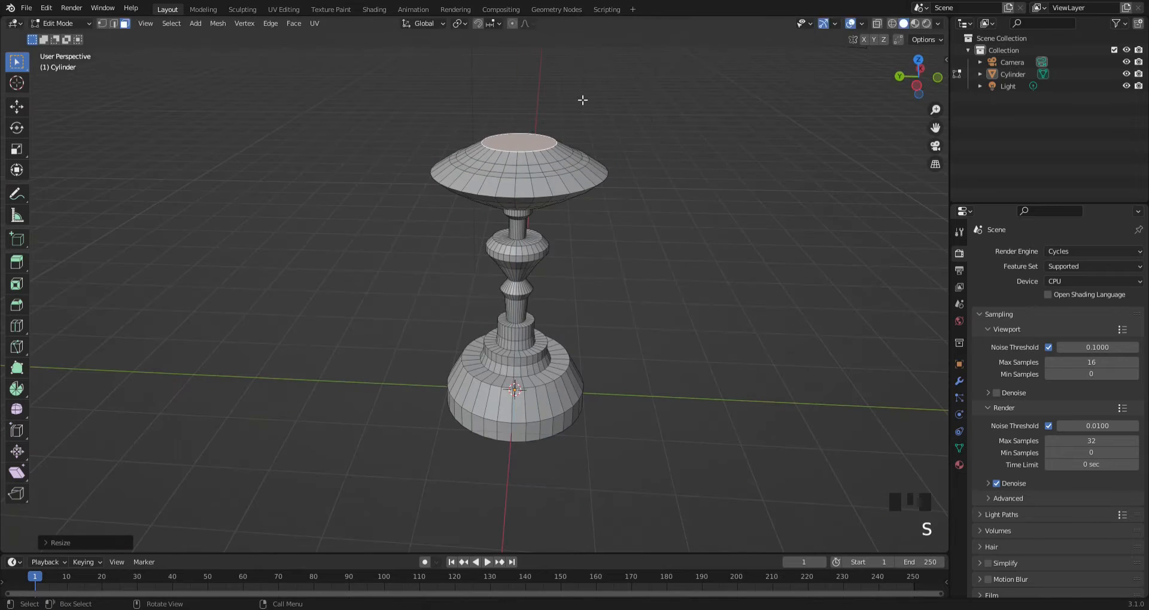
# Add a smaller flared tier with a raised rim on the saucer and sink inset recesses into its top
pyautogui.press('i')
pyautogui.press('e')
pyautogui.press('s')
pyautogui.press('e')
pyautogui.press('s')
pyautogui.press('i')
pyautogui.press('e')
pyautogui.click(680, 69)
pyautogui.press('i')
pyautogui.press('e')
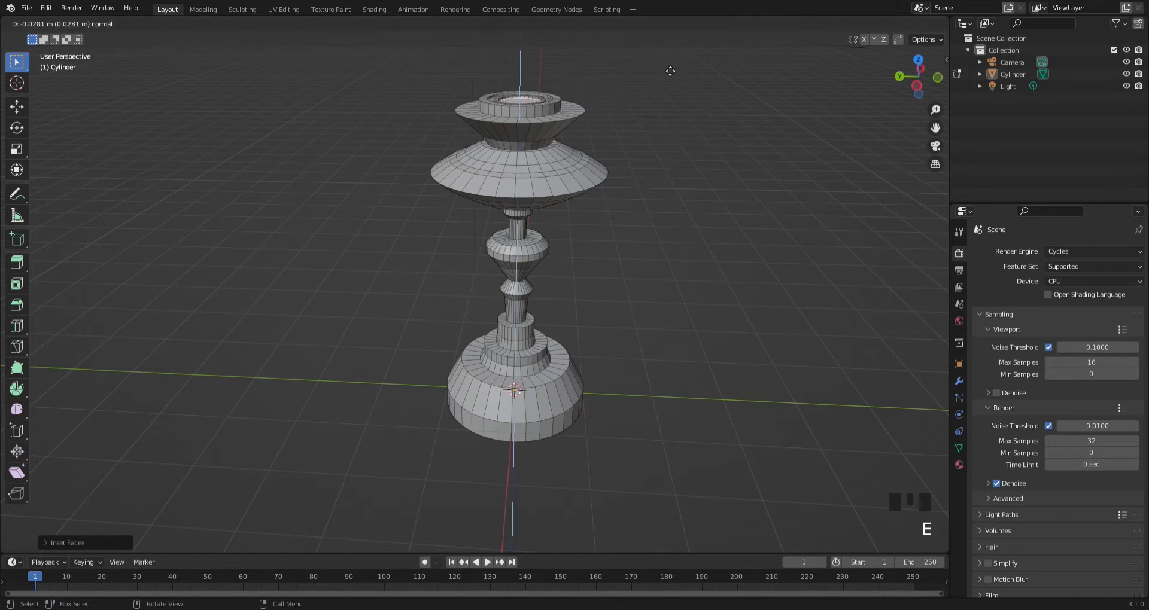
pyautogui.click(670, 73)
# Extrude and widen the underside face of the base into a flared foot, and return to Object Mode
pyautogui.moveTo(667, 84); pyautogui.dragTo(602, 36, button='middle')
pyautogui.click(533, 355)
pyautogui.press('s')
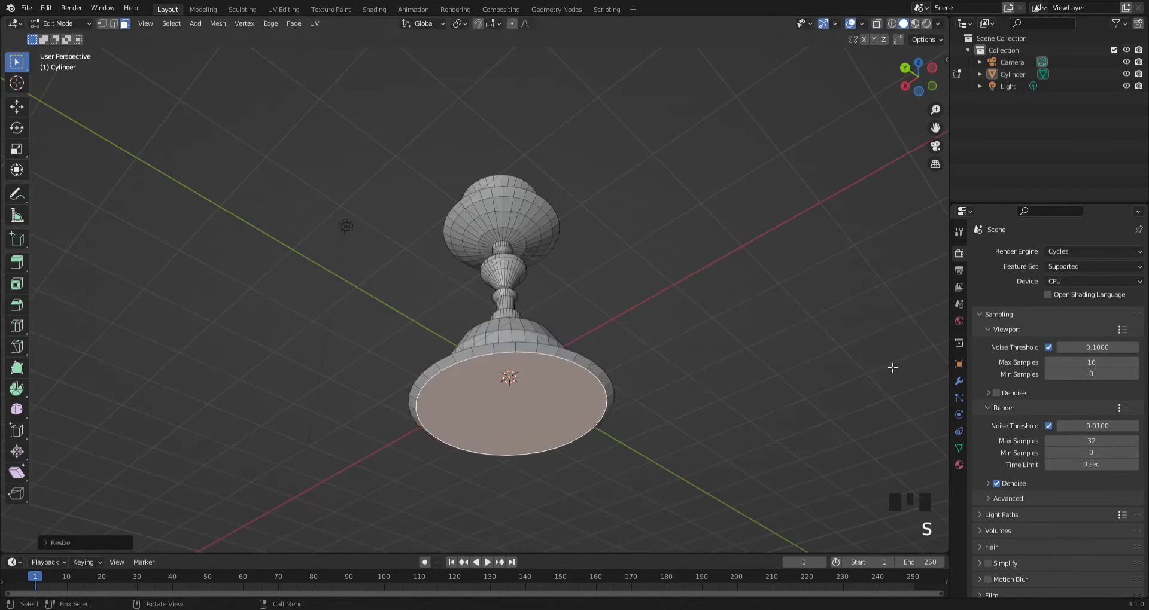
pyautogui.press('e')
pyautogui.press('s')
pyautogui.moveTo(702, 438); pyautogui.dragTo(506, 380, button='middle')
pyautogui.press('Tab')
pyautogui.press('Tab')
pyautogui.press('Tab')
pyautogui.press('r')
pyautogui.click(426, 362)
pyautogui.press('r')
pyautogui.press('x')
pyautogui.rightClick(489, 344)
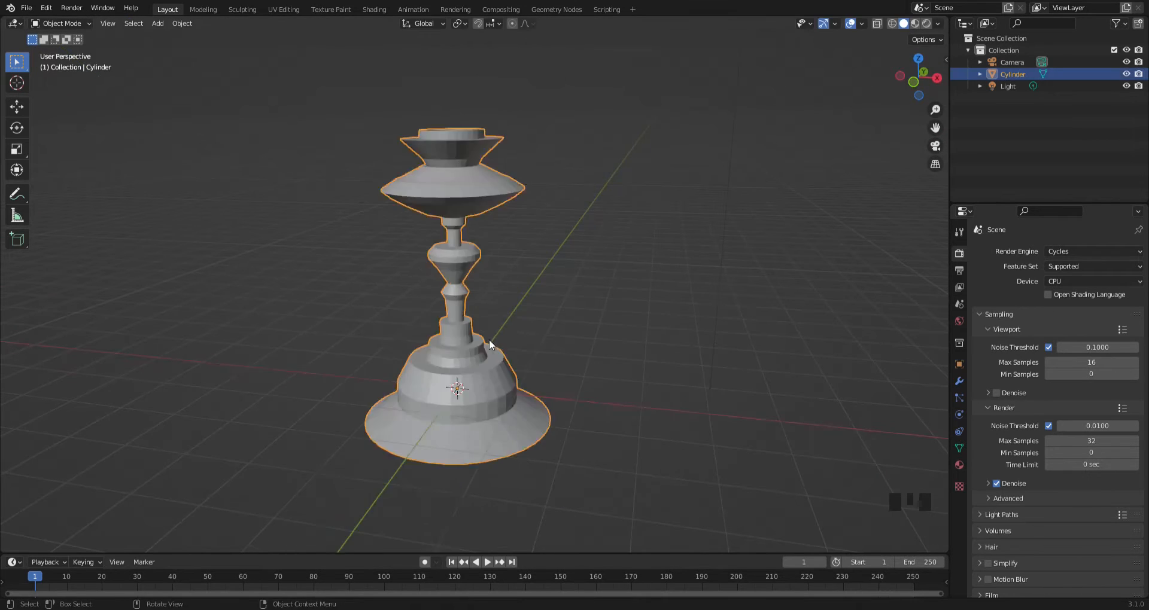
# Turn the shape upside down by rotating it 180° about Y, and raise it along Z
pyautogui.moveTo(489, 344); pyautogui.dragTo(471, 340, button='middle')
pyautogui.scroll(-2, 471, 339)
pyautogui.write('ry180')
pyautogui.press('Return')
pyautogui.press('g')
pyautogui.press('z')
pyautogui.click(509, 198)
pyautogui.moveTo(529, 202); pyautogui.dragTo(606, 239, button='middle')
# Lay the shape horizontal by rotating it 90° about X, and lower it along Z toward the floor grid
pyautogui.write('rx')
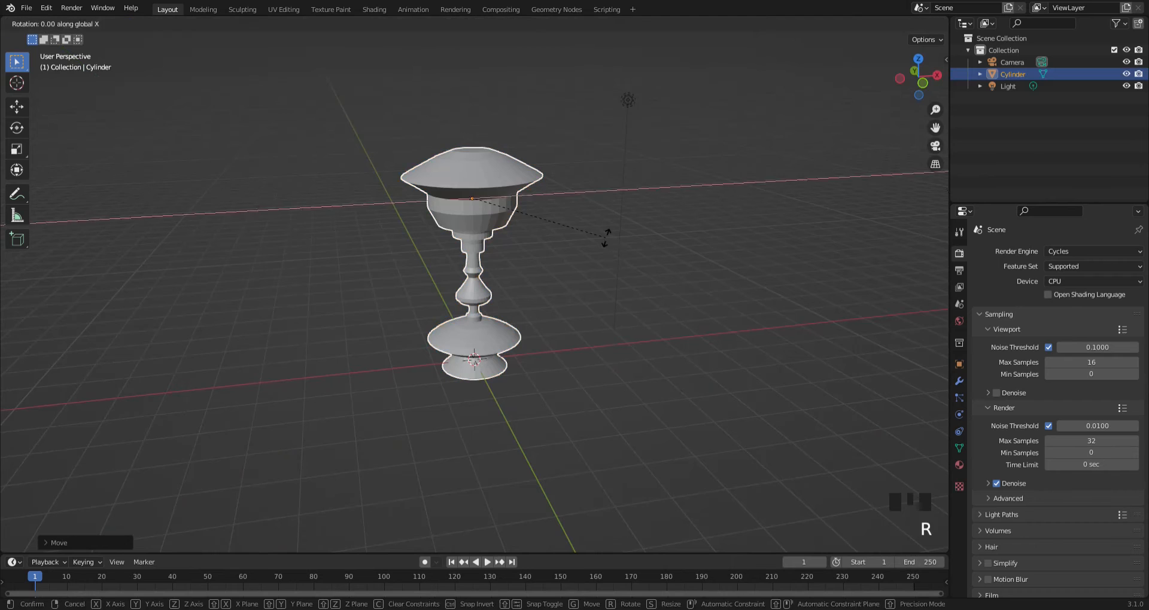
pyautogui.write('90')
pyautogui.press('Return')
pyautogui.press('g')
pyautogui.press('z')
pyautogui.click(623, 335)
# Examine the horizontal shape from its side and from its narrow recessed end
pyautogui.moveTo(634, 335); pyautogui.dragTo(813, 318, button='middle')
pyautogui.moveTo(724, 331); pyautogui.dragTo(666, 326, button='middle')
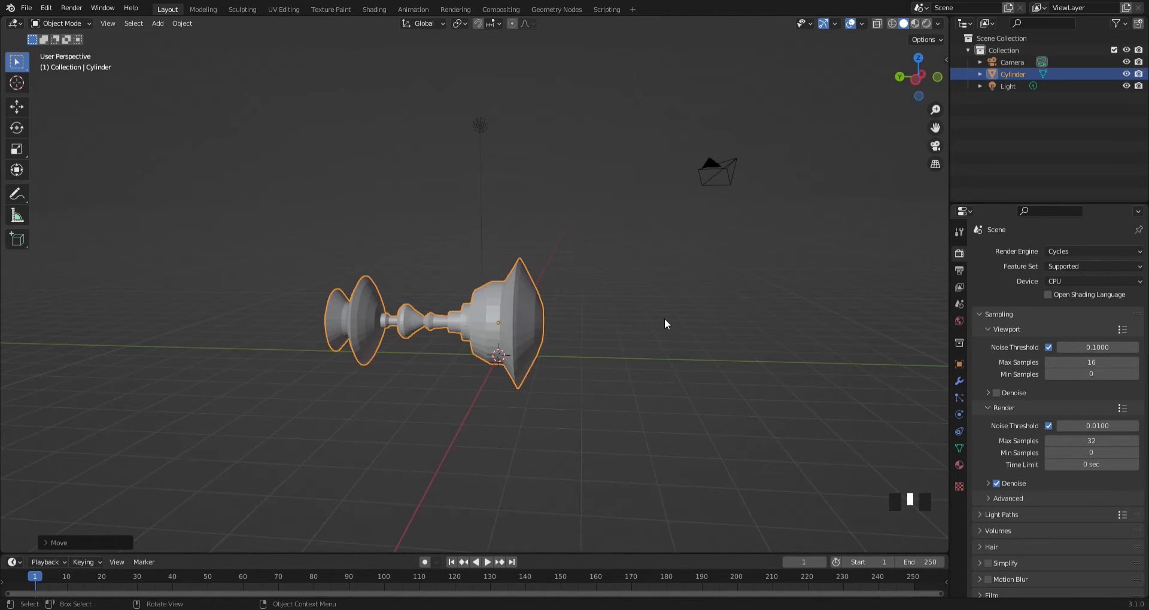
pyautogui.keyDown('shift'); pyautogui.moveTo(342, 291); pyautogui.dragTo(452, 296, button='middle'); pyautogui.keyUp('shift')
pyautogui.scroll(2, 590, 274)
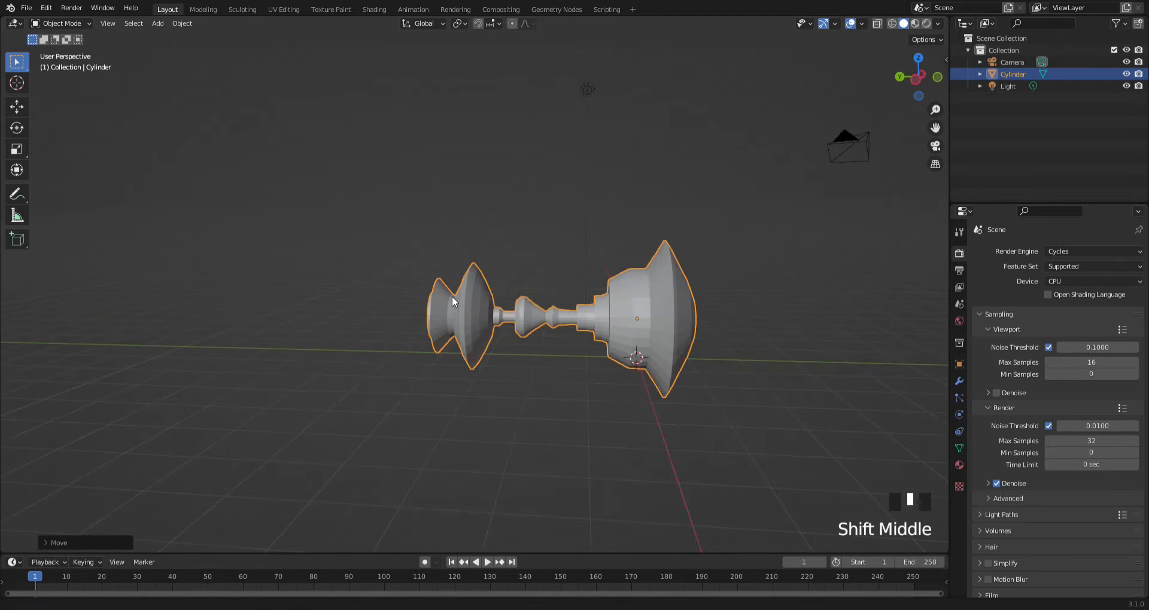
pyautogui.scroll(1, 451, 296)
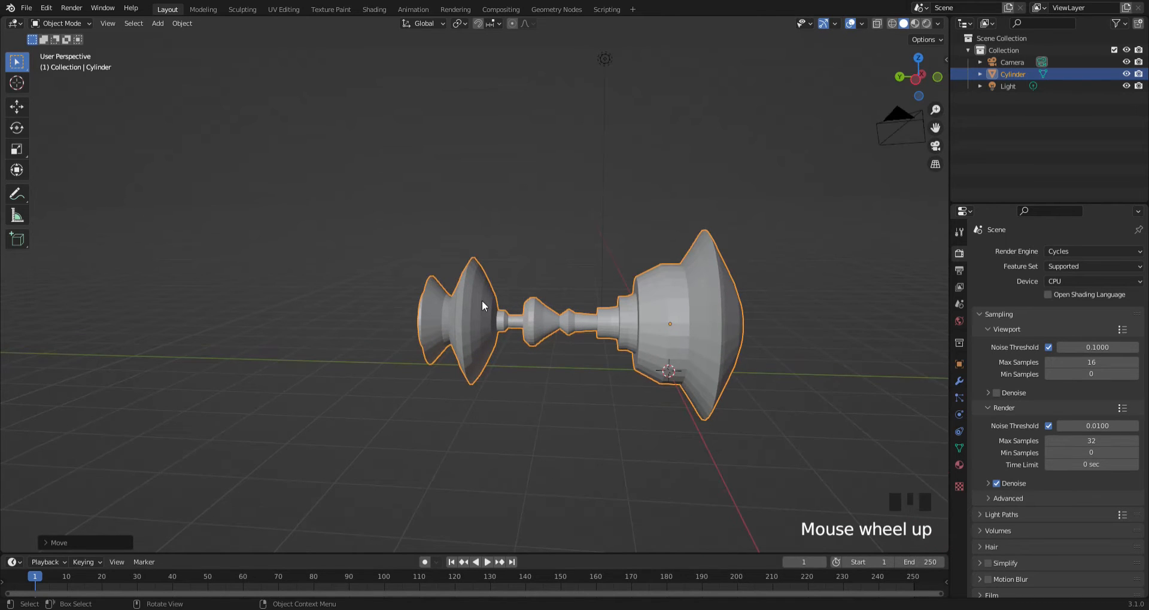
pyautogui.keyDown('shift'); pyautogui.moveTo(482, 301); pyautogui.dragTo(572, 328, button='middle'); pyautogui.keyUp('shift')
pyautogui.scroll(2, 603, 333)
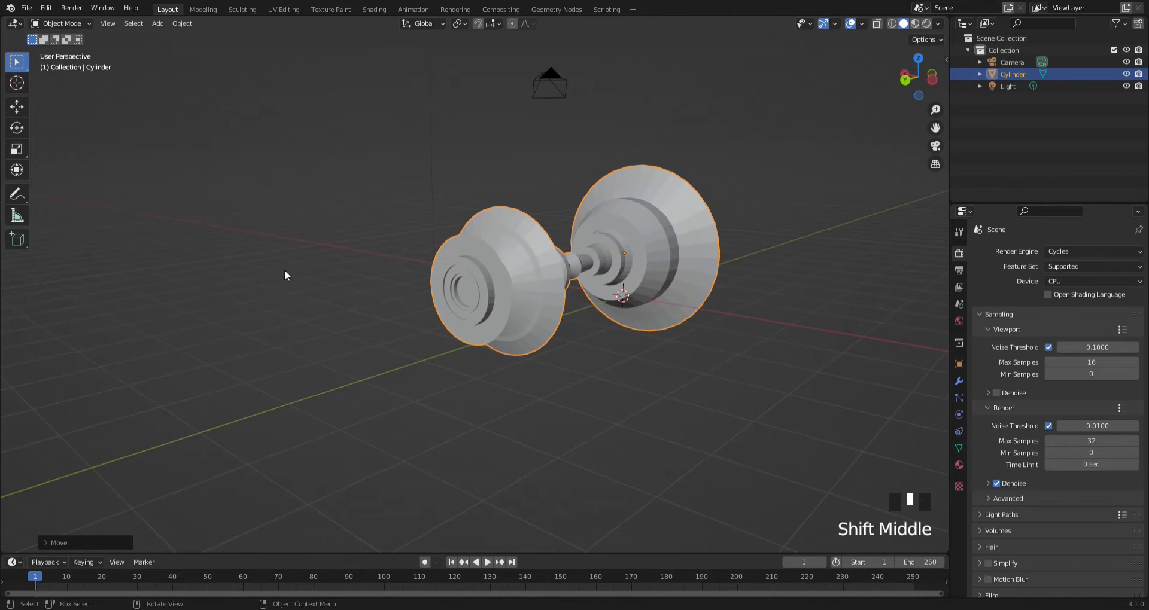
pyautogui.click(66, 24)
pyautogui.click(75, 51)
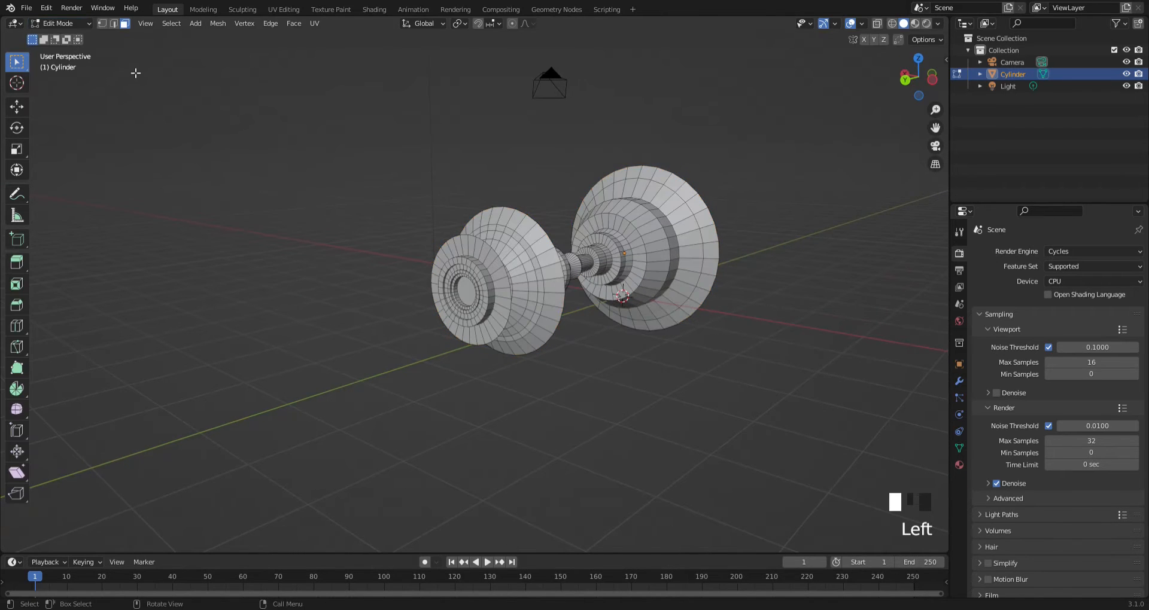
pyautogui.press('KP_1')
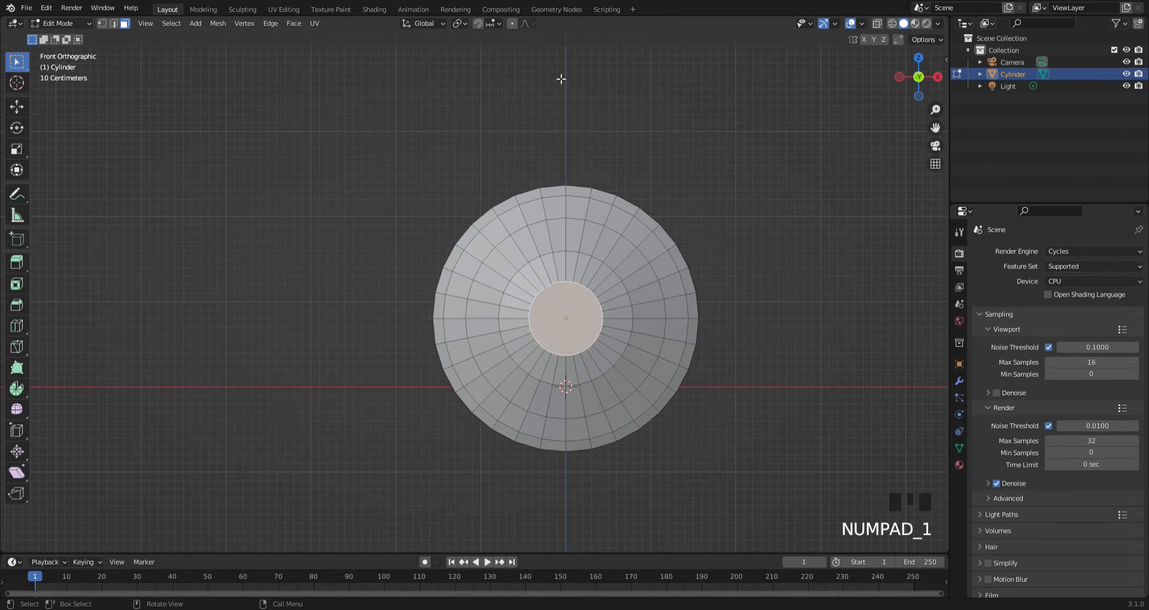
pyautogui.moveTo(566, 95); pyautogui.dragTo(272, 537)
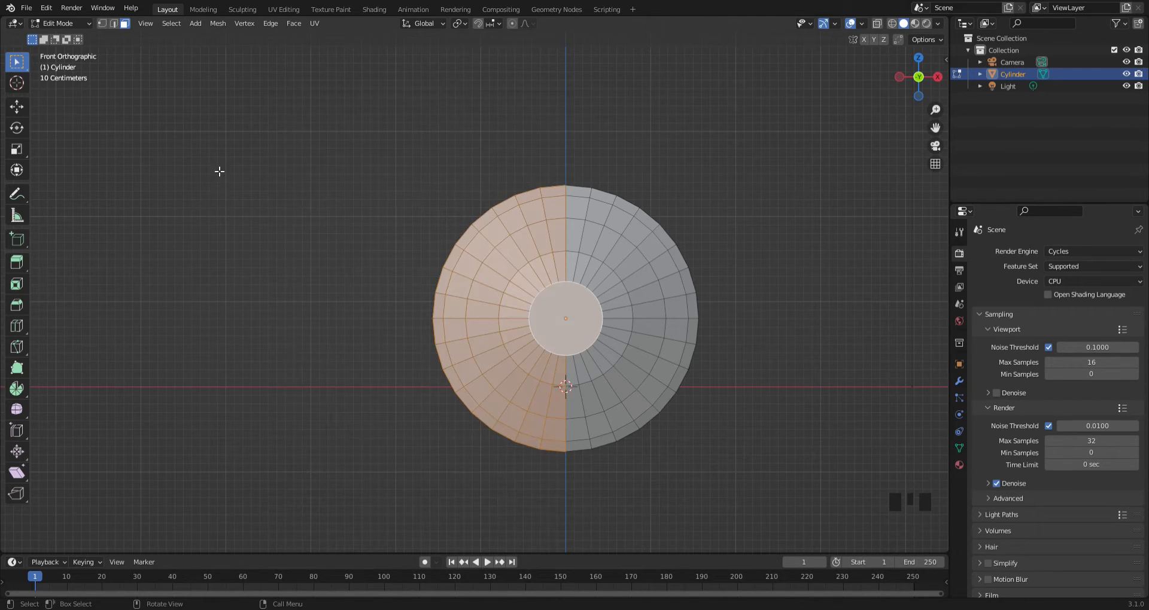
pyautogui.press('Tab')
# Stand the horizontal shape upright by rotating it 90° about the global X axis
pyautogui.moveTo(238, 172); pyautogui.dragTo(415, 393, button='middle')
pyautogui.scroll(-3, 486, 280)
pyautogui.press('x')
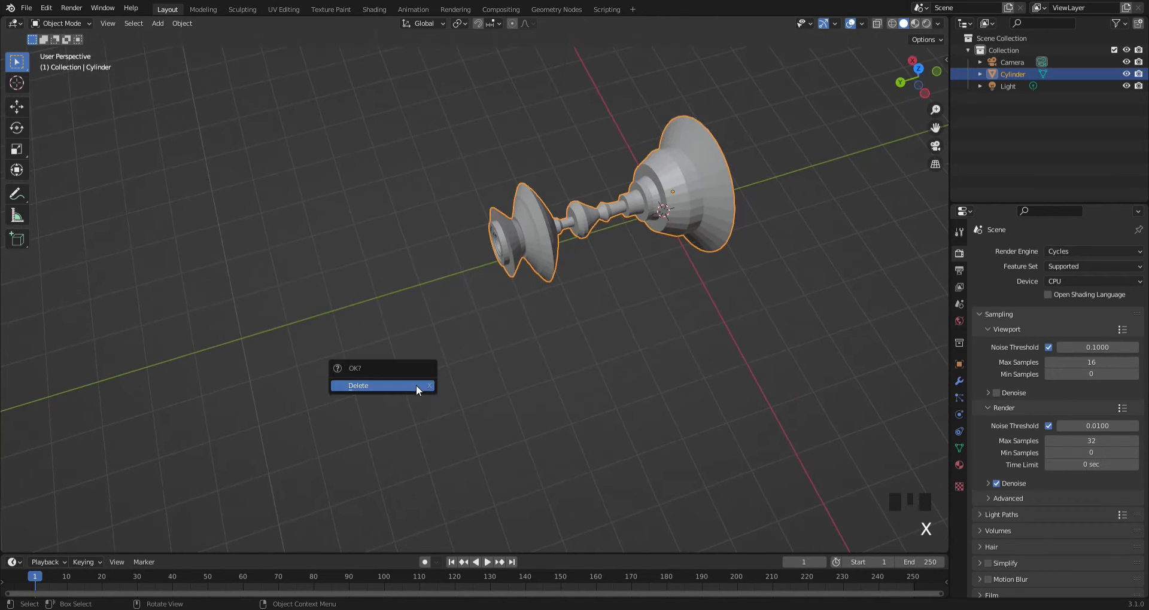
pyautogui.press('r')
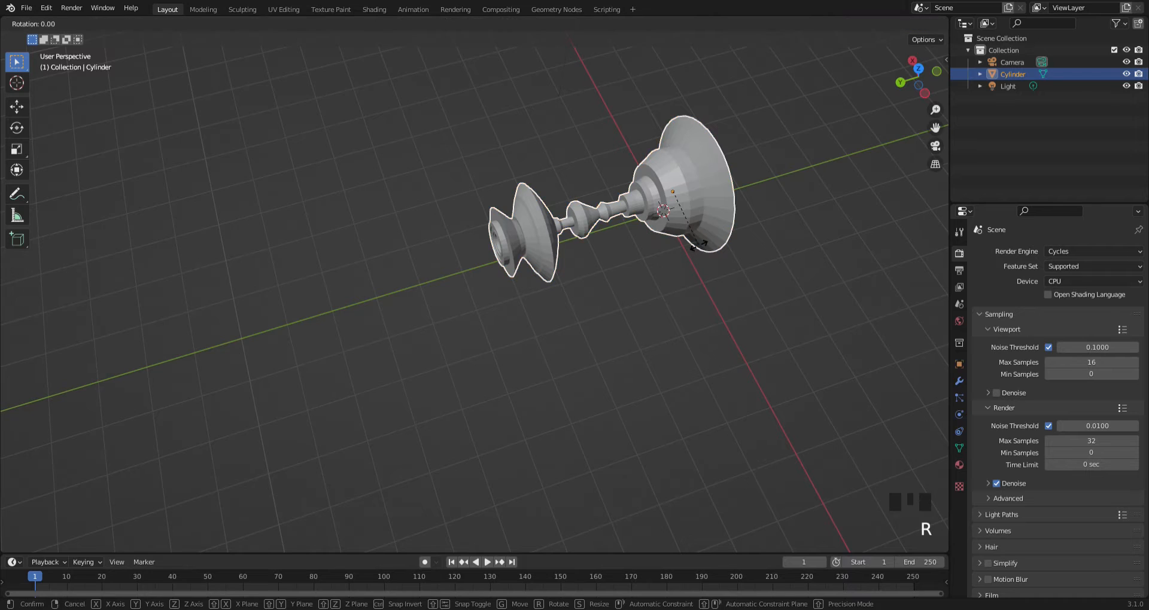
pyautogui.write('x')
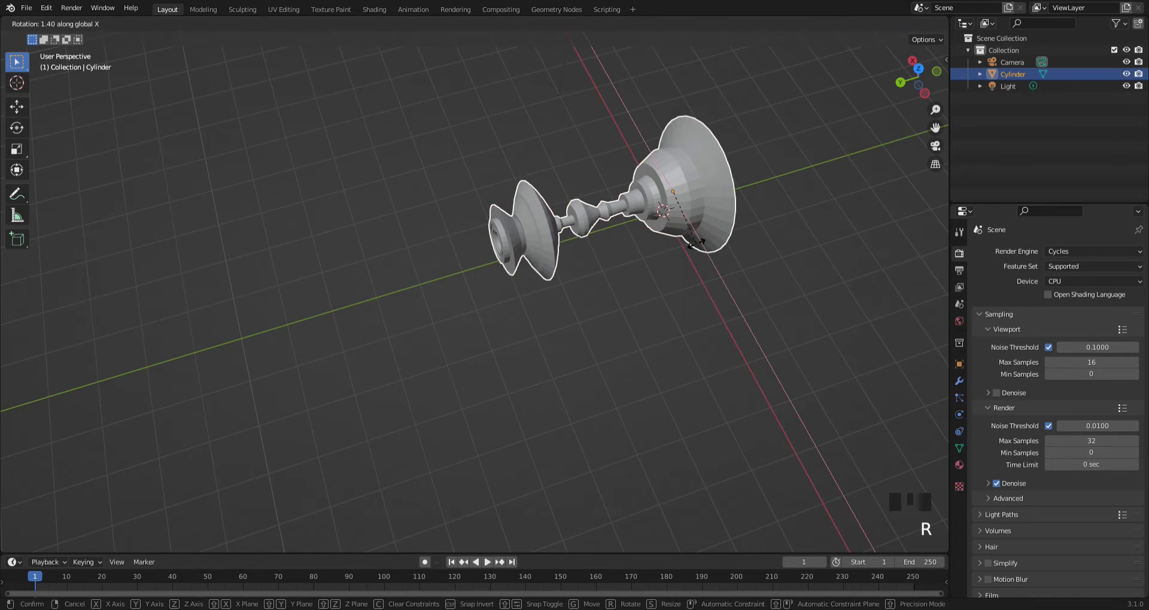
pyautogui.write('90')
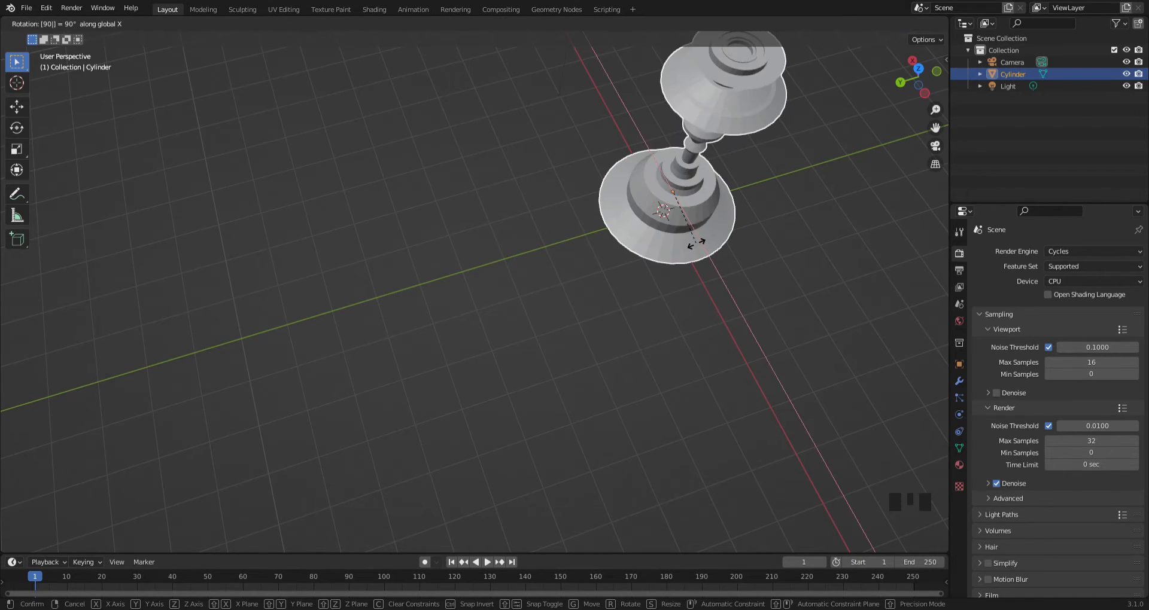
pyautogui.press('Return')
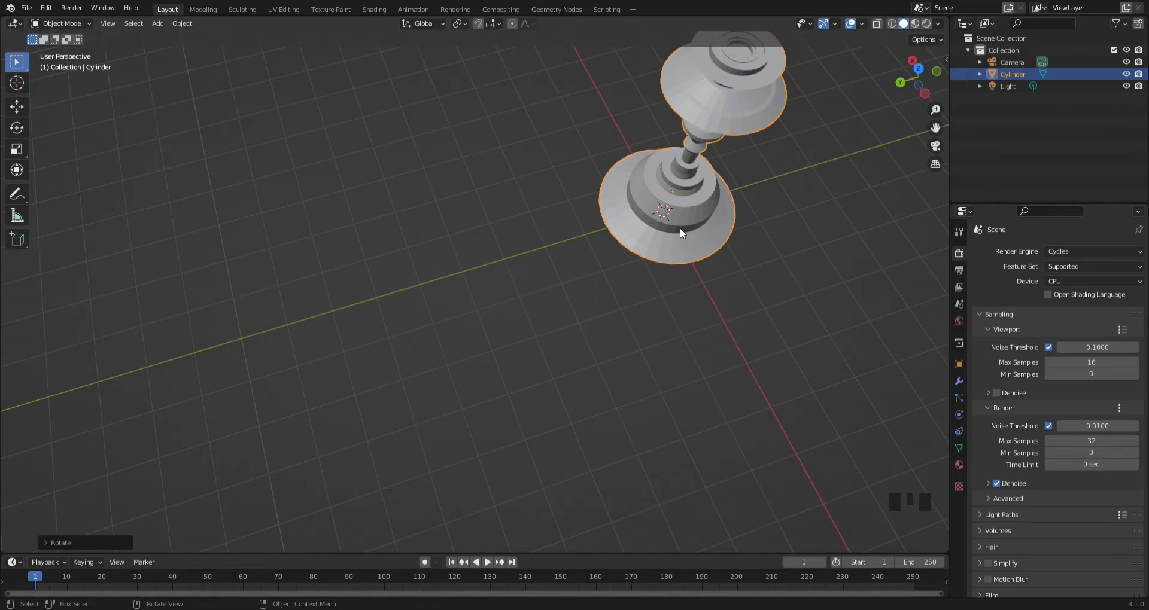
# Examine the upright shape from the side and from above, ending in a close front orthographic view
pyautogui.moveTo(602, 159); pyautogui.dragTo(443, 250, button='middle')
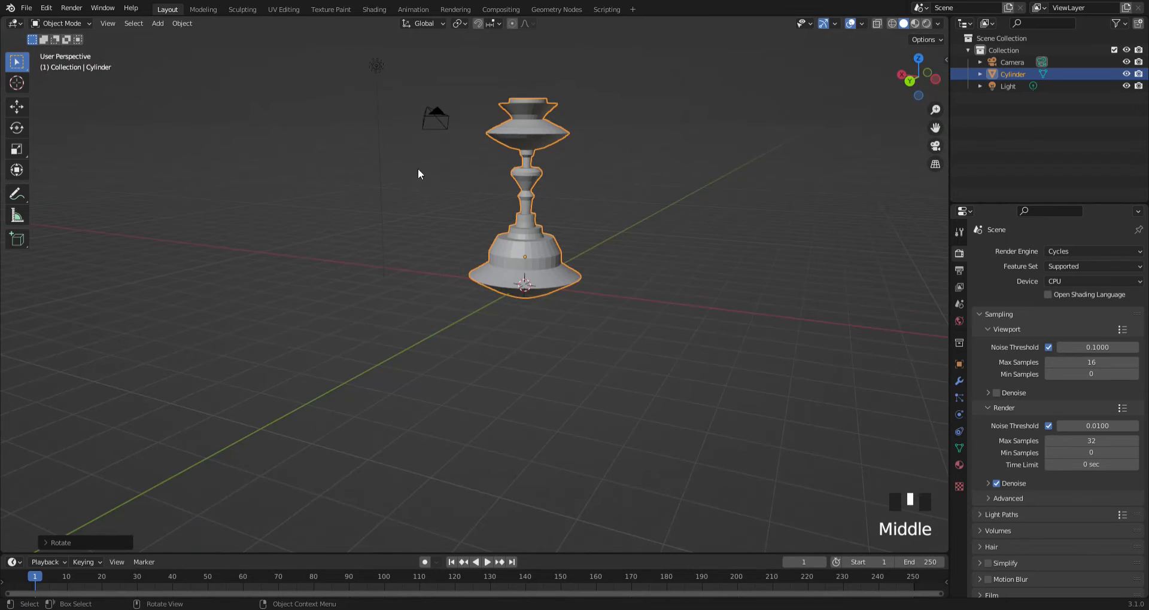
pyautogui.moveTo(418, 173); pyautogui.dragTo(377, 382, button='middle')
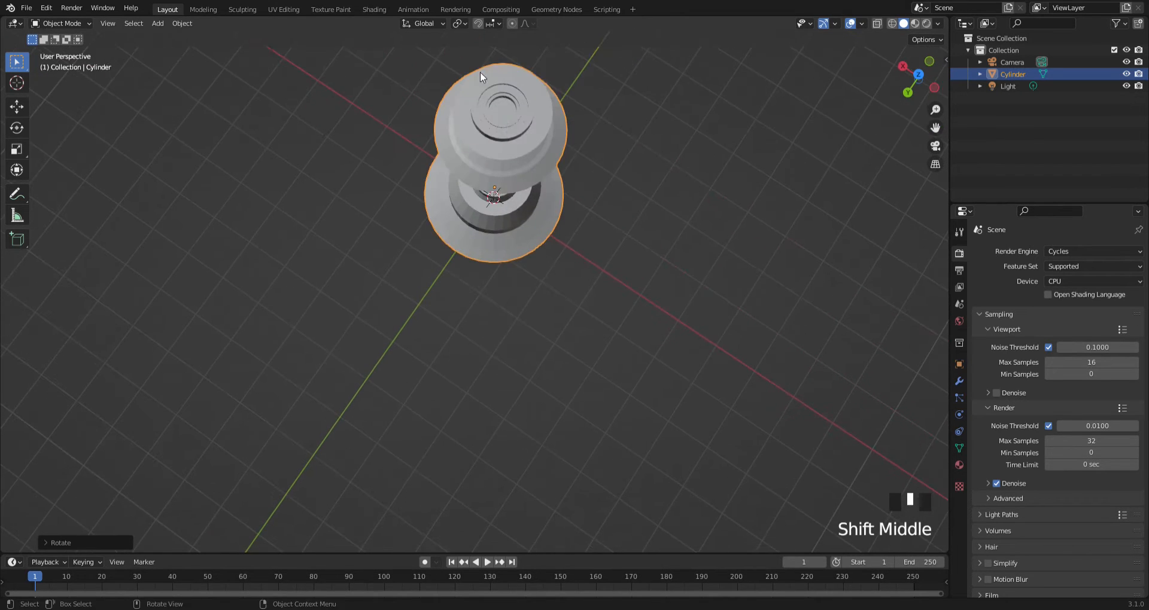
pyautogui.moveTo(480, 72); pyautogui.dragTo(412, 371, button='middle')
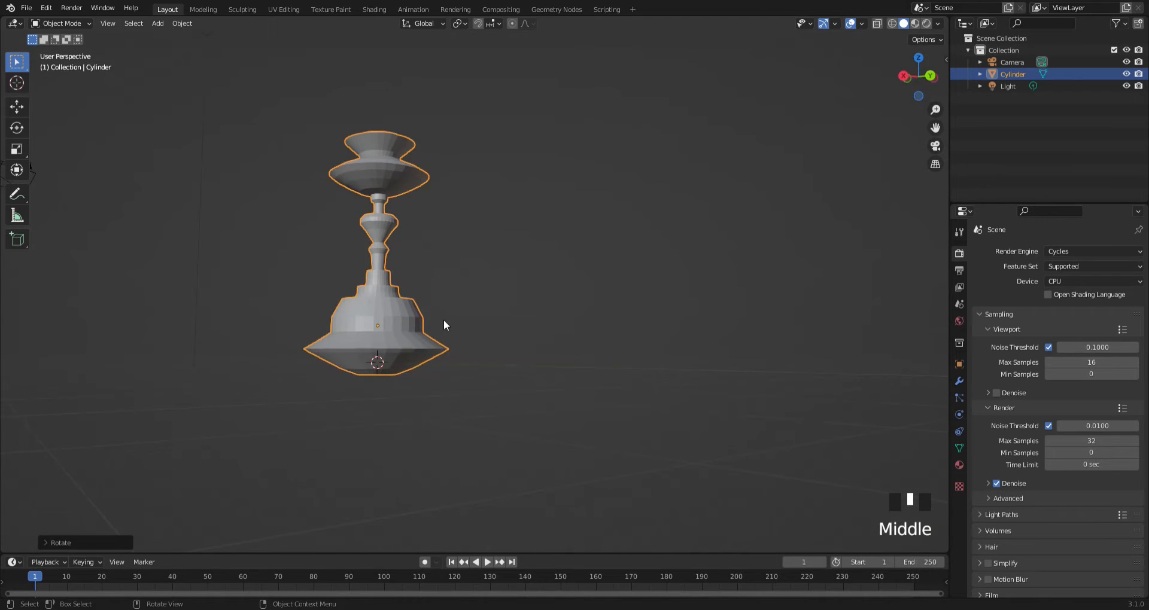
pyautogui.moveTo(443, 319); pyautogui.dragTo(395, 336, button='middle')
pyautogui.scroll(1, 440, 303)
pyautogui.scroll(-4, 437, 305)
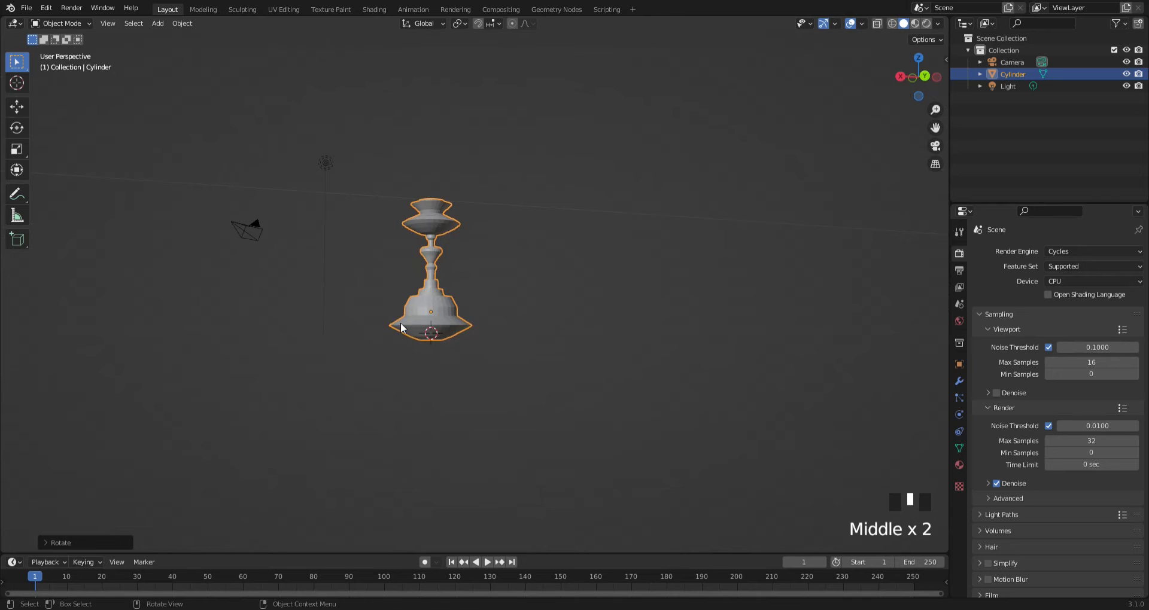
pyautogui.press('KP_1')
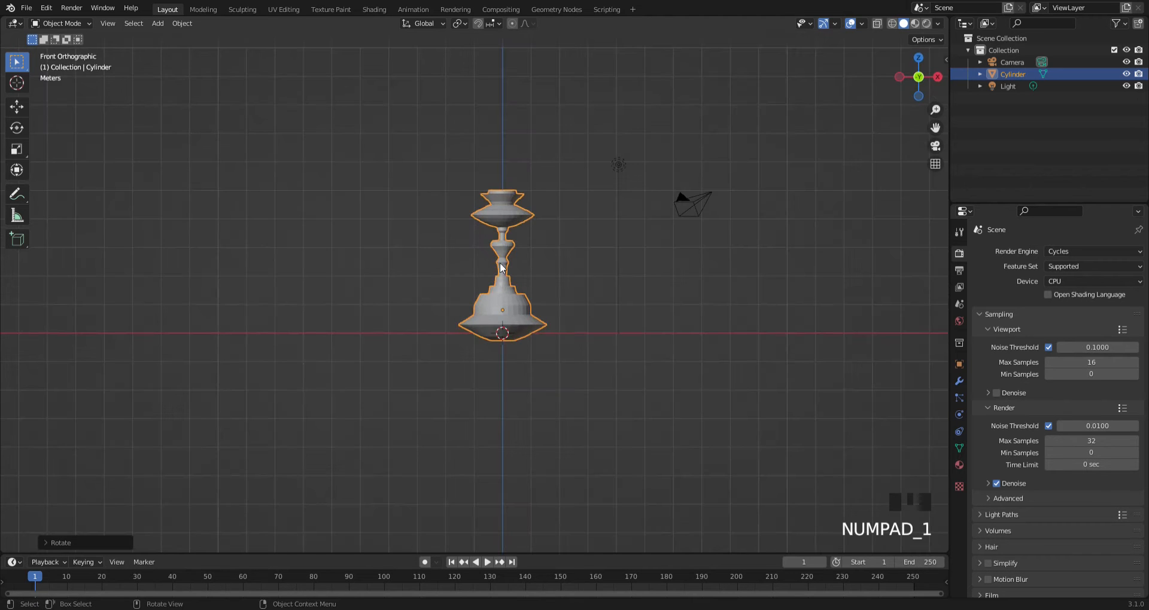
pyautogui.scroll(5, 500, 263)
pyautogui.keyDown('shift'); pyautogui.moveTo(465, 289); pyautogui.dragTo(366, 401, button='middle'); pyautogui.keyUp('shift')
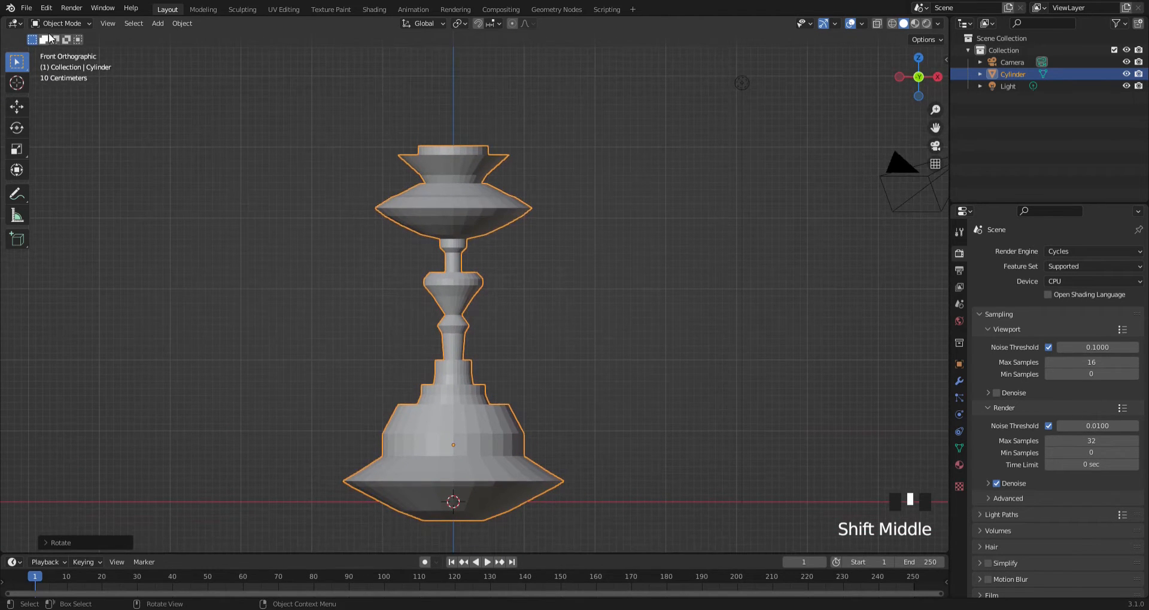
# In Edit Mode with wireframe shading, select all faces on the negative X half of the mesh and delete them
pyautogui.press('Tab')
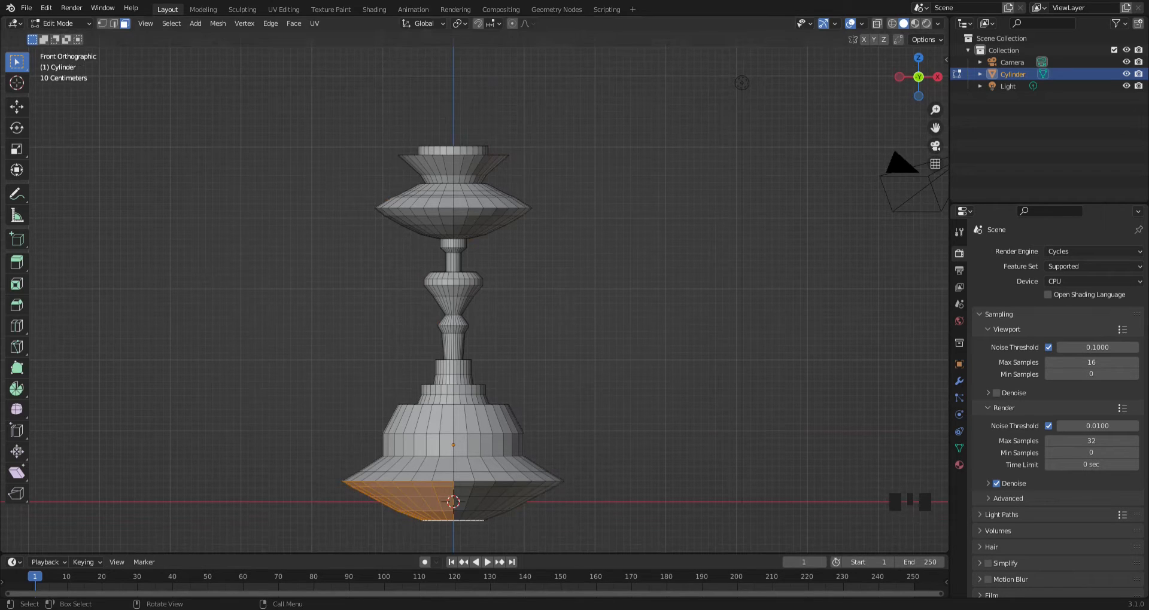
pyautogui.click(892, 23)
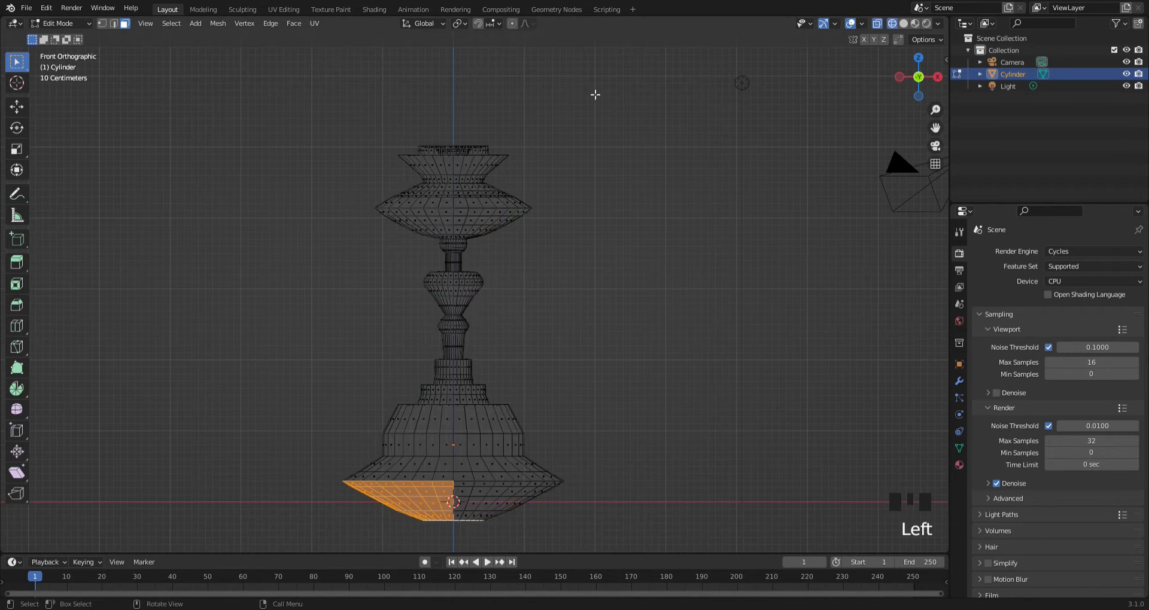
pyautogui.moveTo(457, 119); pyautogui.dragTo(330, 556)
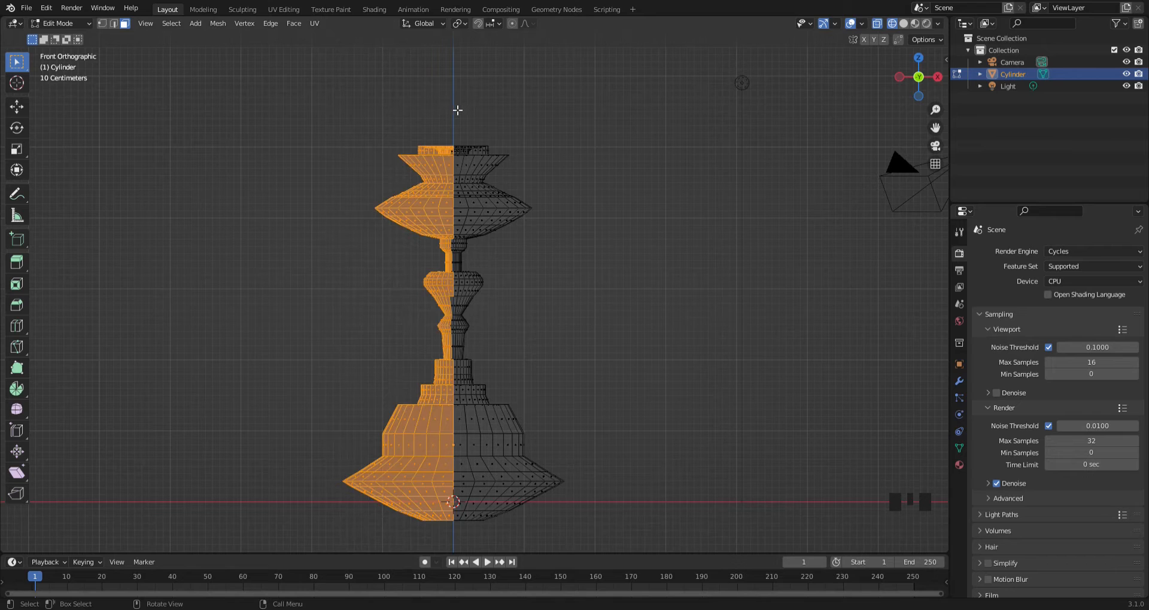
pyautogui.moveTo(456, 110); pyautogui.dragTo(335, 550)
pyautogui.moveTo(456, 146); pyautogui.dragTo(463, 224, button='middle')
pyautogui.moveTo(502, 278)
pyautogui.mouseDown(button='middle')
pyautogui.moveTo(513, 259)
pyautogui.moveTo(521, 273)
pyautogui.moveTo(505, 305)
pyautogui.moveTo(512, 215)
pyautogui.moveTo(505, 274)
pyautogui.mouseUp(button='middle')
pyautogui.scroll(2, 419, 411)
pyautogui.moveTo(386, 446); pyautogui.dragTo(458, 394, button='middle')
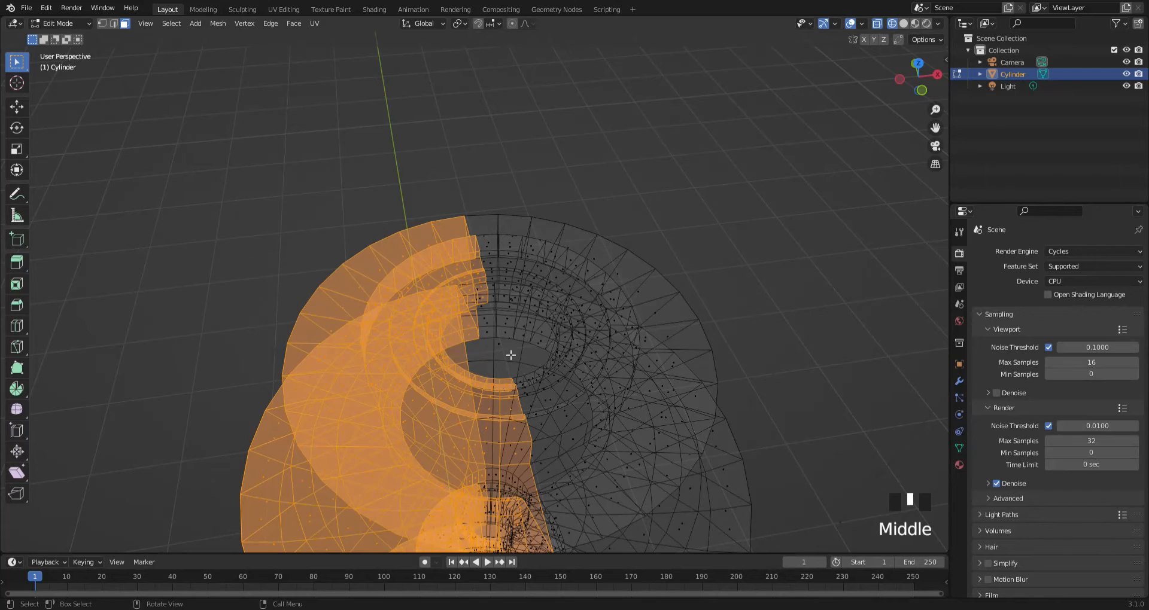
pyautogui.moveTo(493, 337); pyautogui.dragTo(481, 363, button='middle')
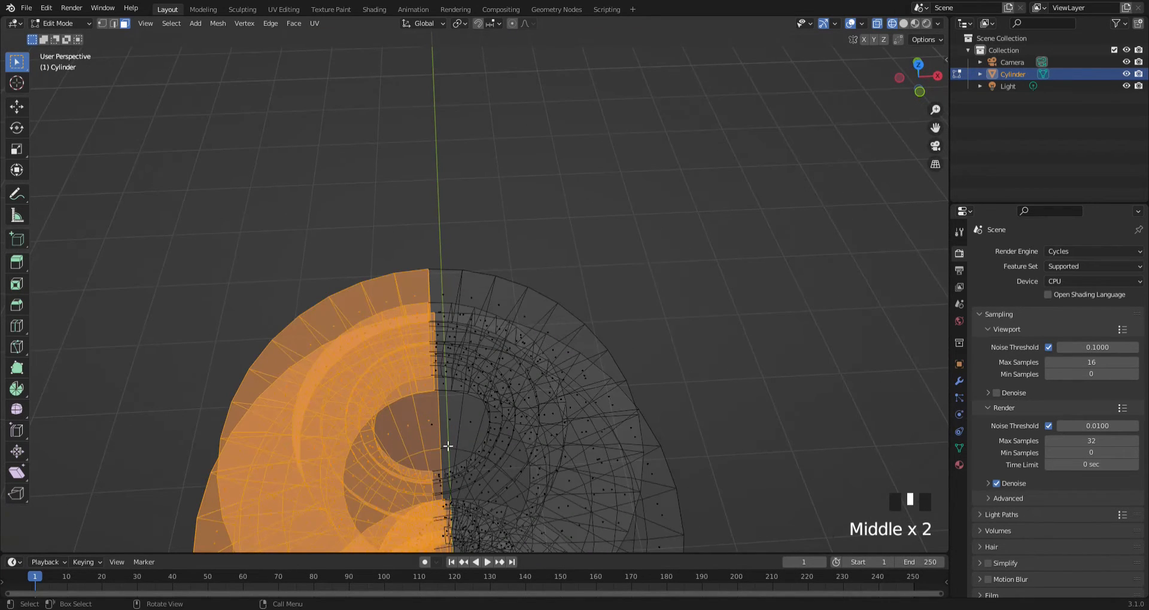
pyautogui.scroll(-4, 501, 384)
pyautogui.moveTo(500, 385); pyautogui.dragTo(509, 346, button='middle')
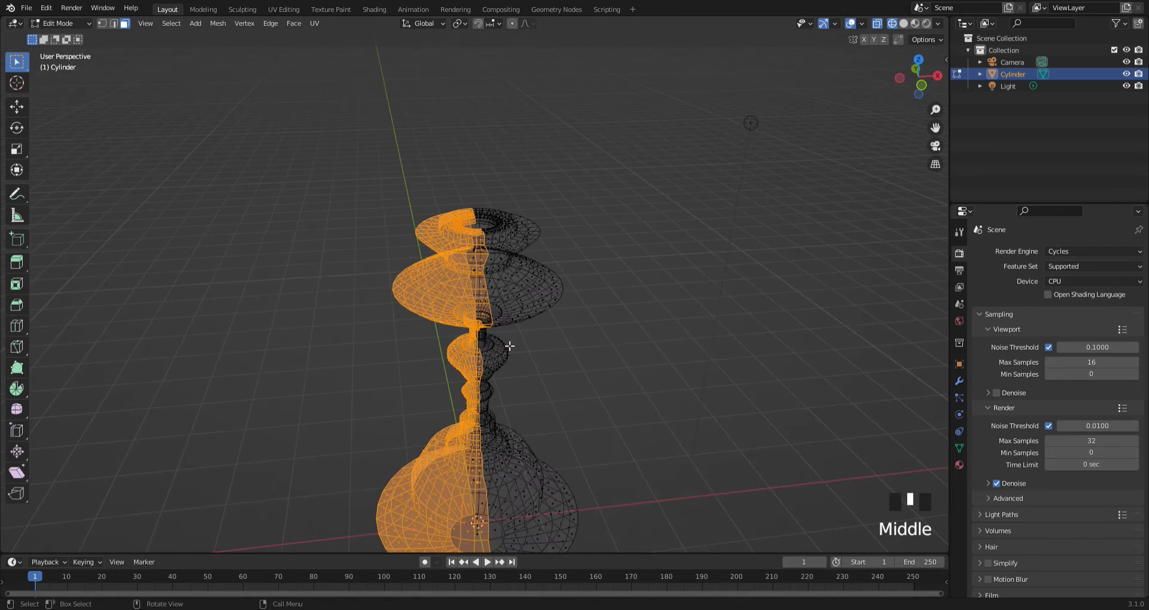
pyautogui.press('x')
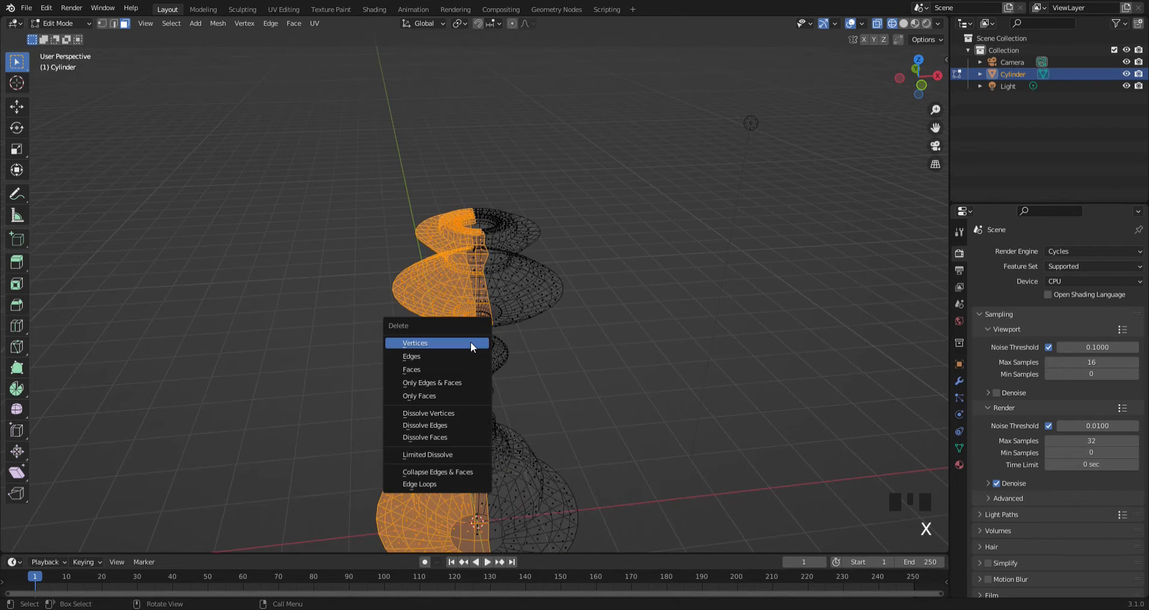
pyautogui.click(465, 371)
# From the right orthographic view, select the faces of the positive Y half, include the round end caps, and delete these faces
pyautogui.moveTo(485, 350); pyautogui.dragTo(450, 406, button='middle')
pyautogui.moveTo(510, 384); pyautogui.dragTo(544, 305, button='middle')
pyautogui.press('KP_3')
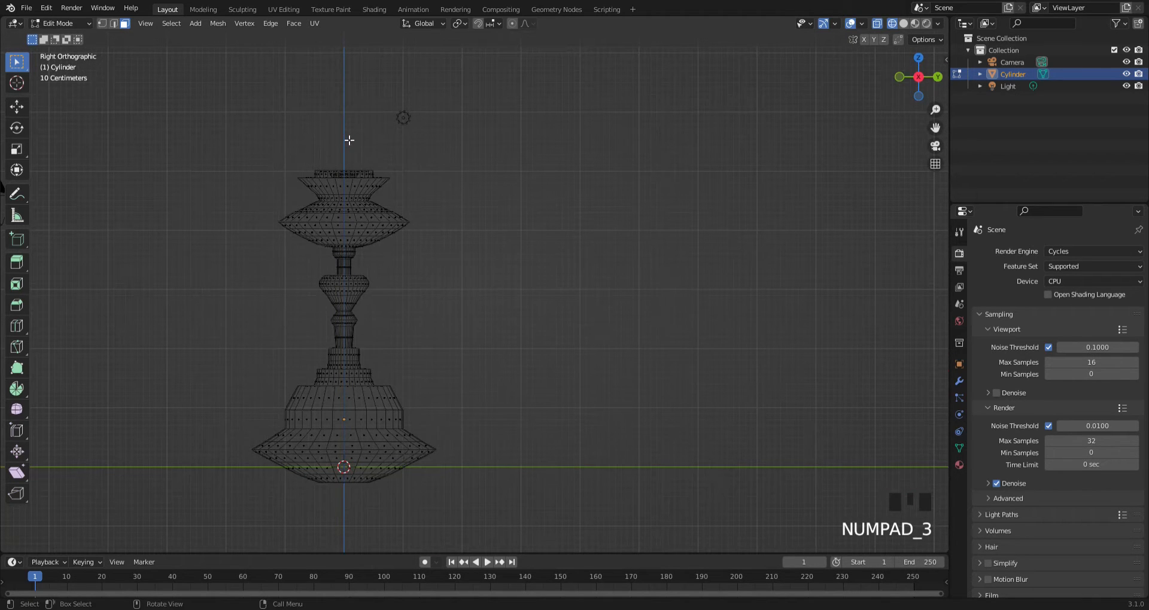
pyautogui.moveTo(348, 141); pyautogui.dragTo(453, 524)
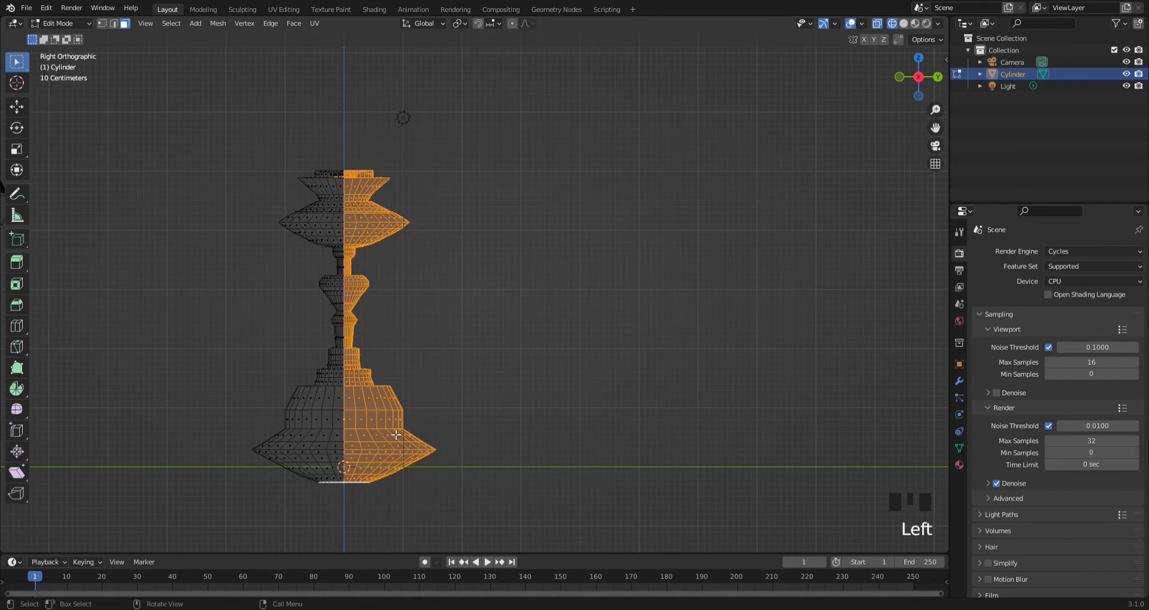
pyautogui.moveTo(397, 435); pyautogui.dragTo(366, 351, button='middle')
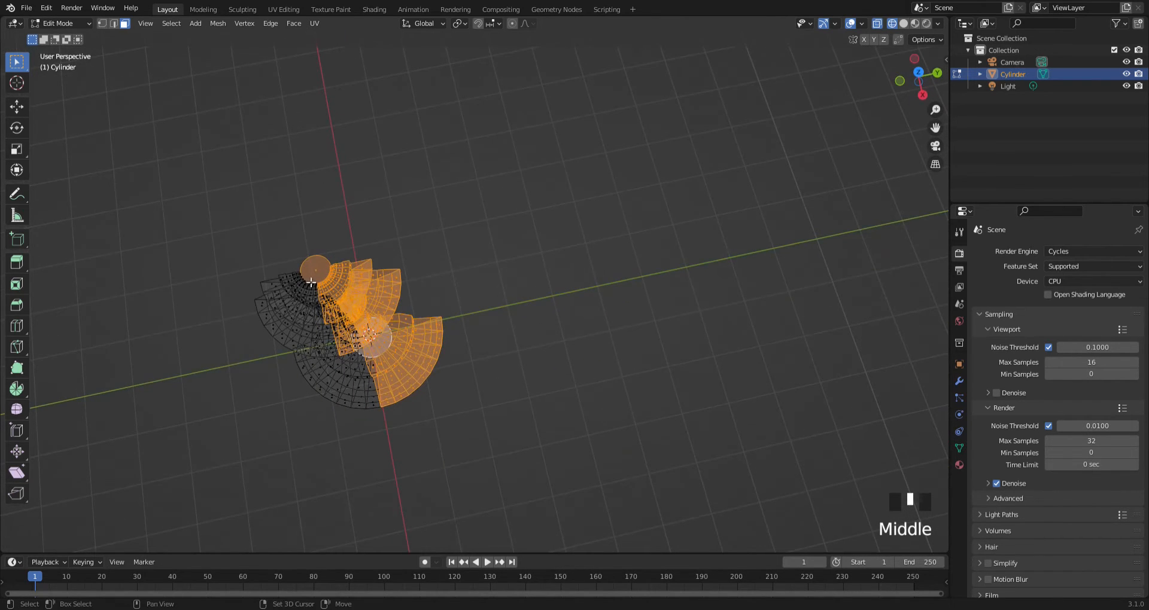
pyautogui.keyDown('shift'); pyautogui.click(326, 275); pyautogui.keyUp('shift')
pyautogui.keyDown('shift'); pyautogui.click(323, 270); pyautogui.keyUp('shift')
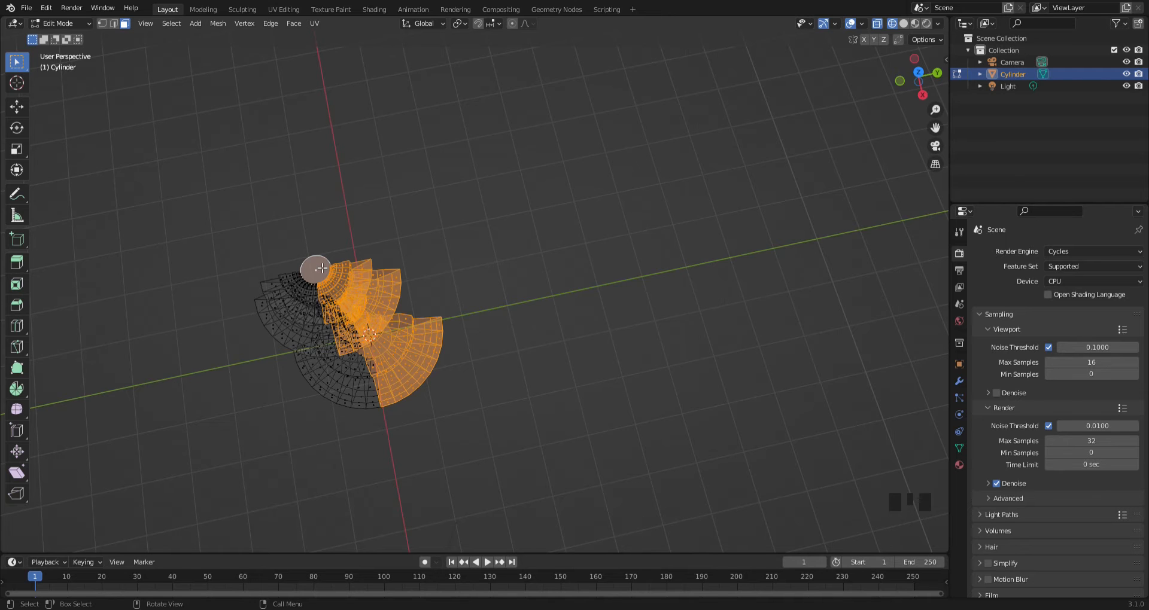
pyautogui.moveTo(270, 315); pyautogui.dragTo(390, 115, button='middle')
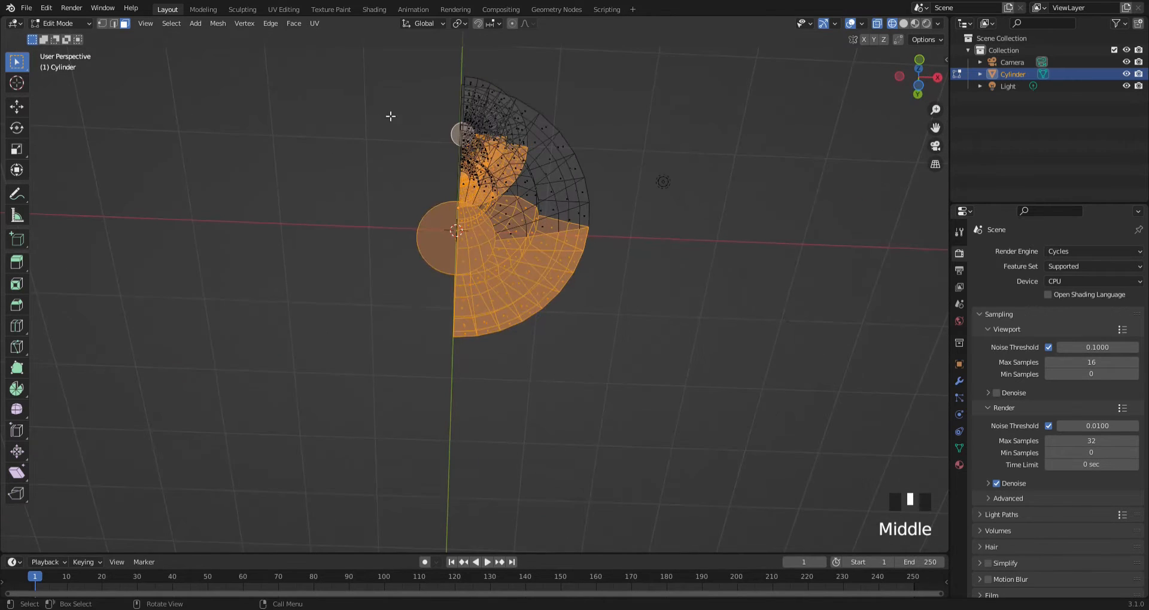
pyautogui.moveTo(429, 212); pyautogui.dragTo(431, 342, button='middle')
pyautogui.press('x')
pyautogui.click(336, 428)
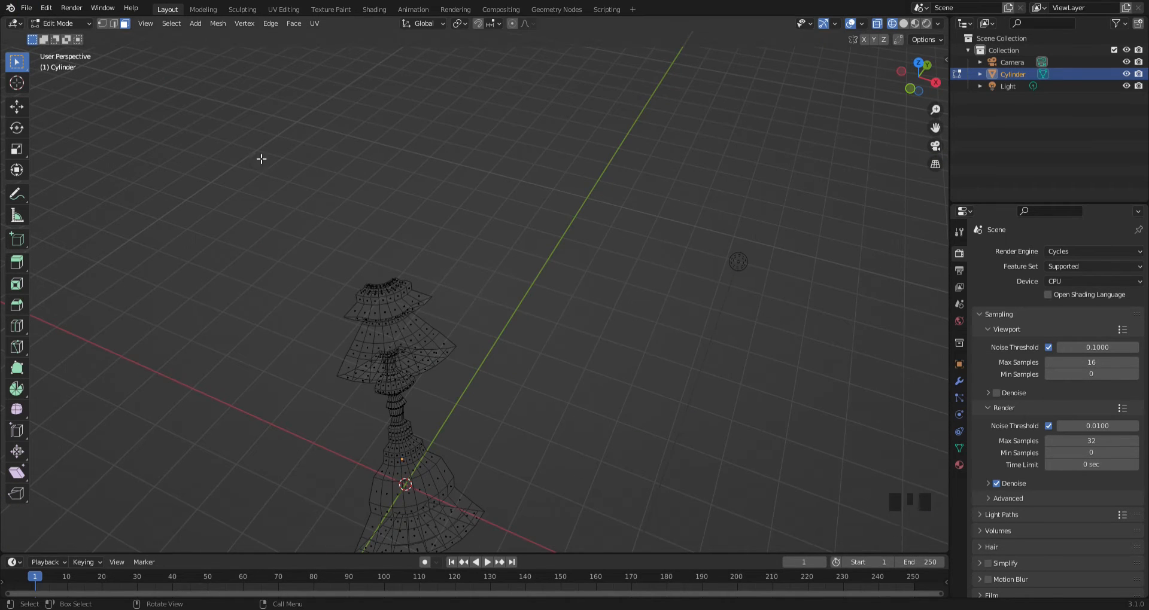
# Return to Object Mode and display the remaining quarter shell in solid shading
pyautogui.press('Tab')
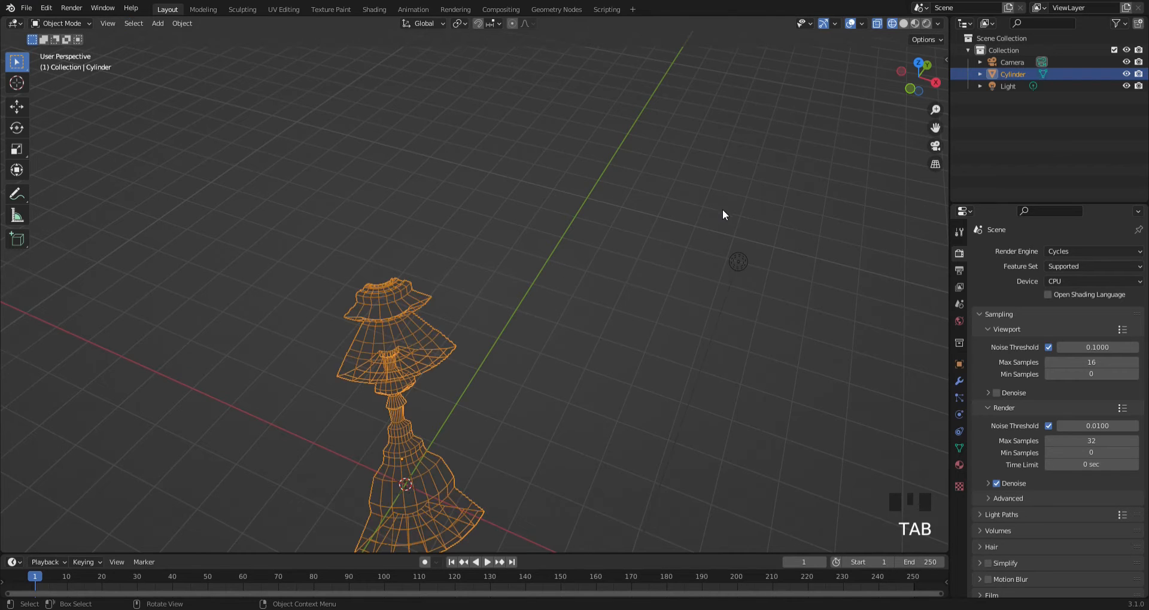
pyautogui.click(905, 24)
pyautogui.moveTo(790, 271); pyautogui.dragTo(875, 235, button='middle')
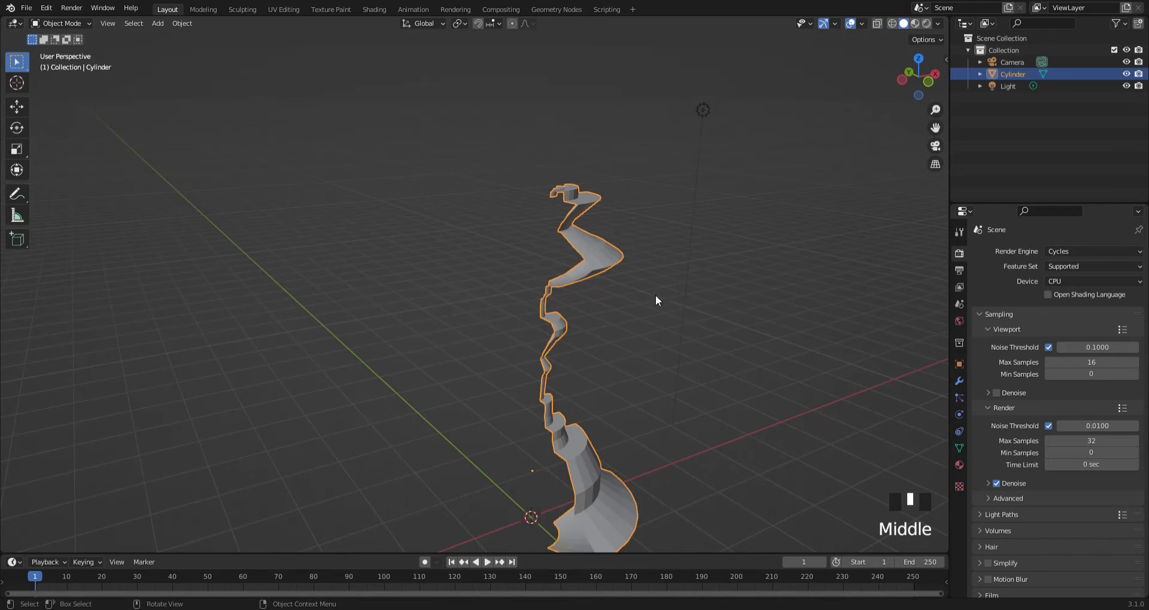
pyautogui.moveTo(585, 121); pyautogui.dragTo(431, 213, button='middle')
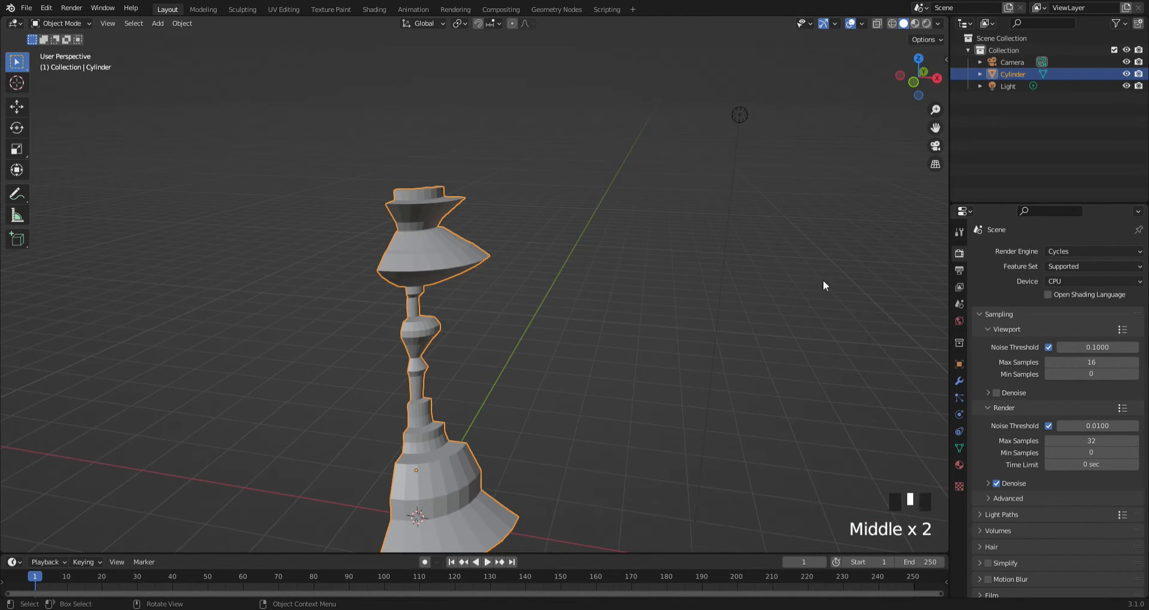
# Add a Mirror modifier to the quarter shell and enable mirroring on both the X and Y axes
pyautogui.click(960, 381)
pyautogui.click(959, 381)
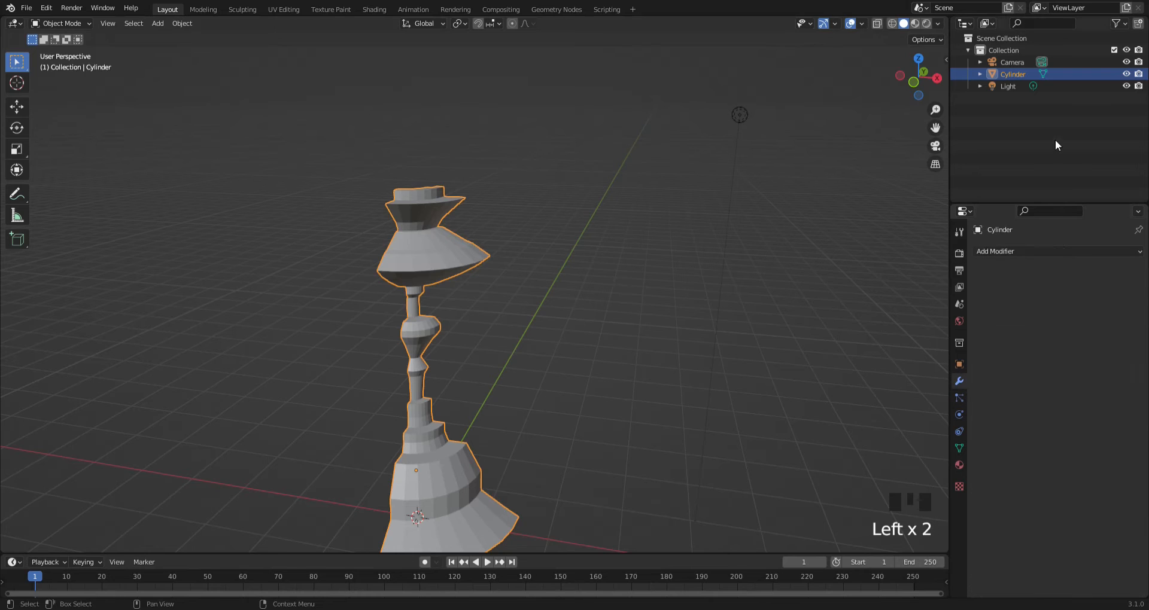
pyautogui.click(999, 251)
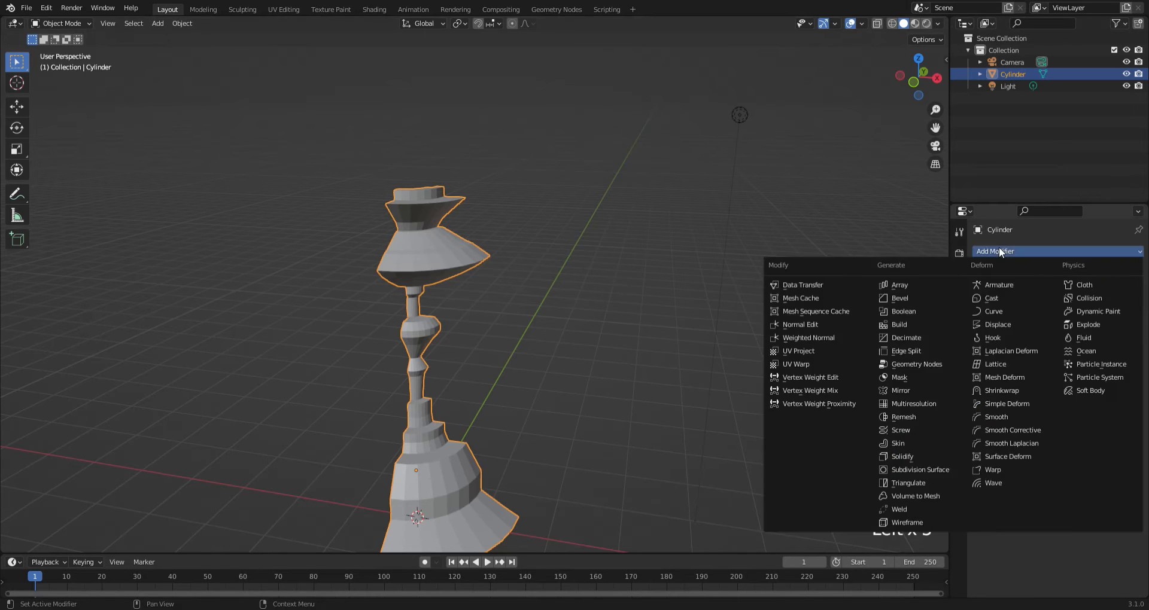
pyautogui.click(912, 389)
pyautogui.click(1081, 291)
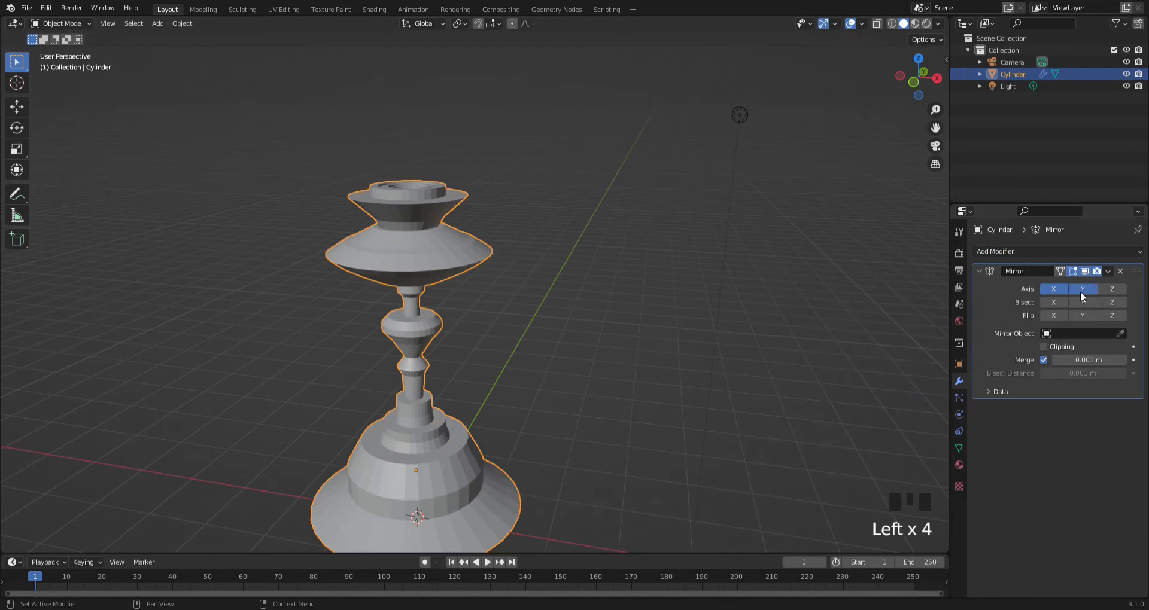
pyautogui.moveTo(723, 288); pyautogui.dragTo(659, 312, button='middle')
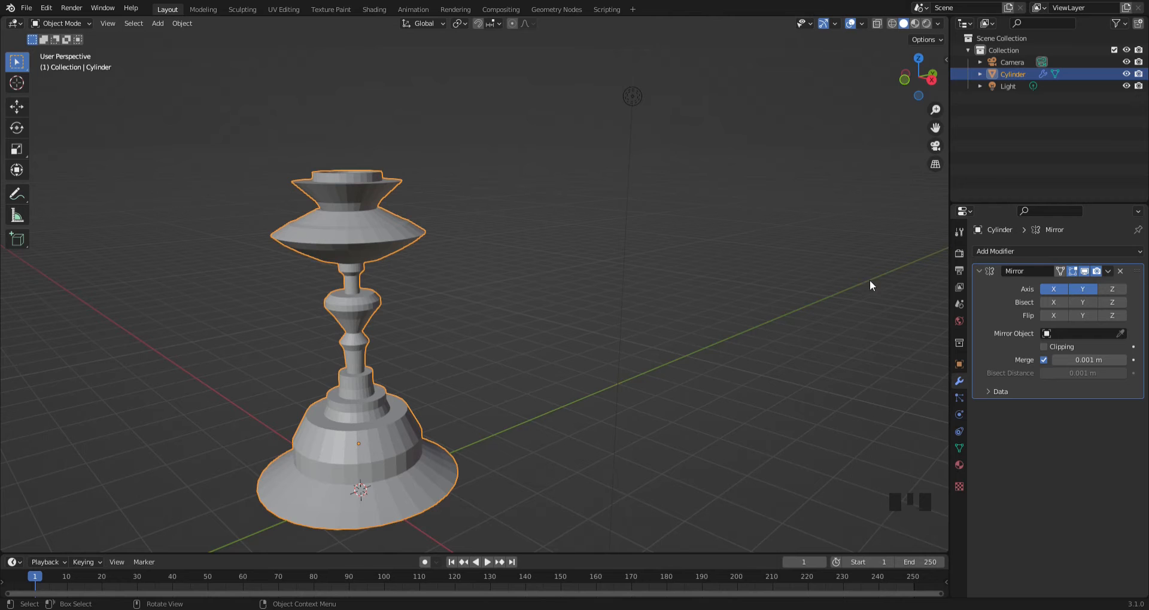
pyautogui.moveTo(606, 304); pyautogui.dragTo(432, 317, button='middle')
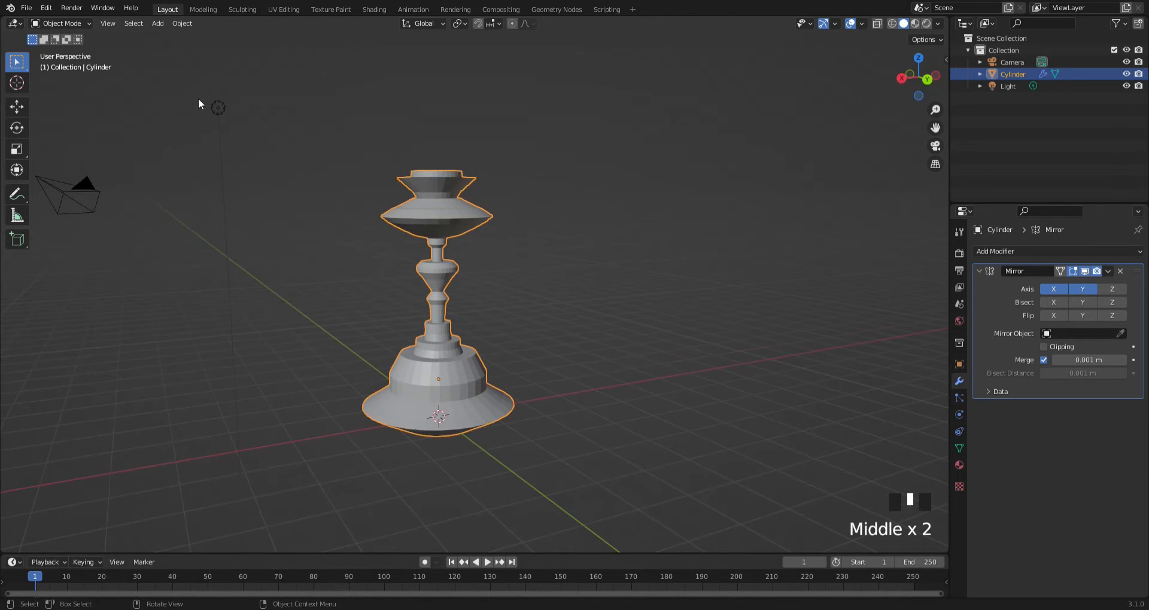
# In Edit Mode, select a patch of faces on the real quarter of the upper flared disc and extrude them slightly outward
pyautogui.press('Tab')
pyautogui.moveTo(199, 98); pyautogui.dragTo(516, 127, button='middle')
pyautogui.moveTo(438, 505); pyautogui.dragTo(468, 317, button='middle')
pyautogui.click(464, 319)
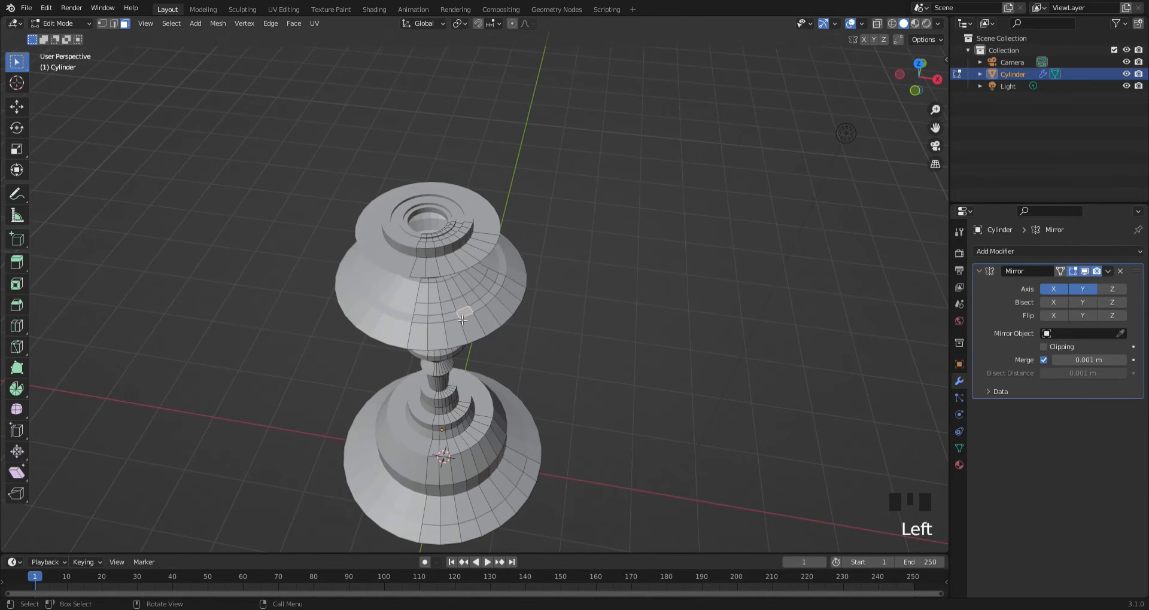
pyautogui.click(450, 306)
pyautogui.keyDown('ctrl'); pyautogui.keyDown('shift'); pyautogui.click(476, 332); pyautogui.keyUp('shift'); pyautogui.keyUp('ctrl')
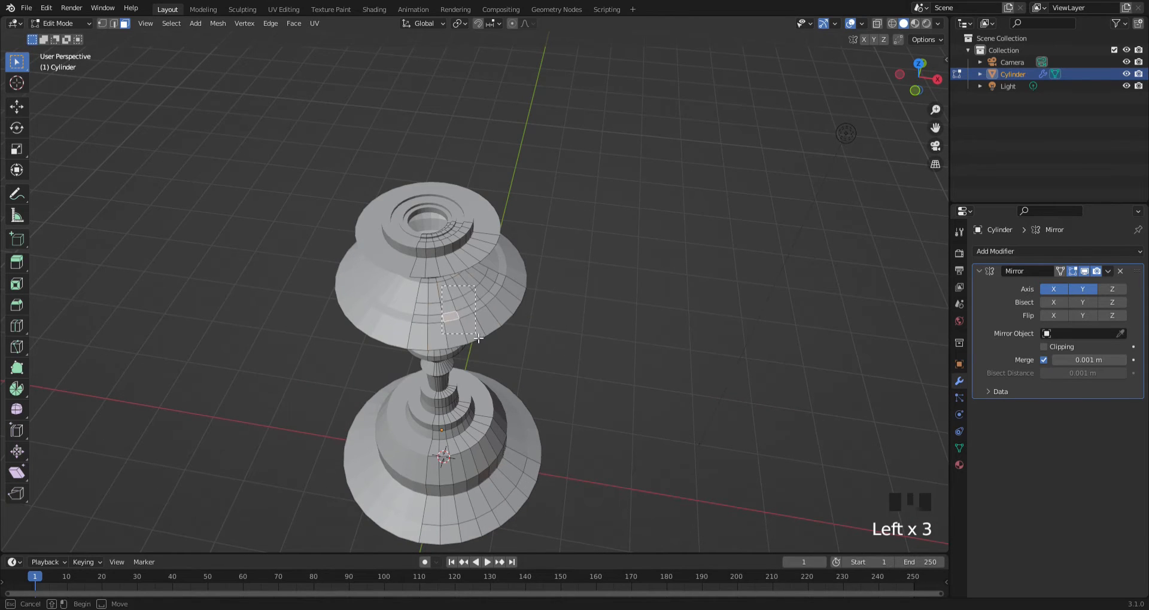
pyautogui.press('e')
pyautogui.click(462, 310)
pyautogui.moveTo(462, 310); pyautogui.dragTo(530, 297, button='middle')
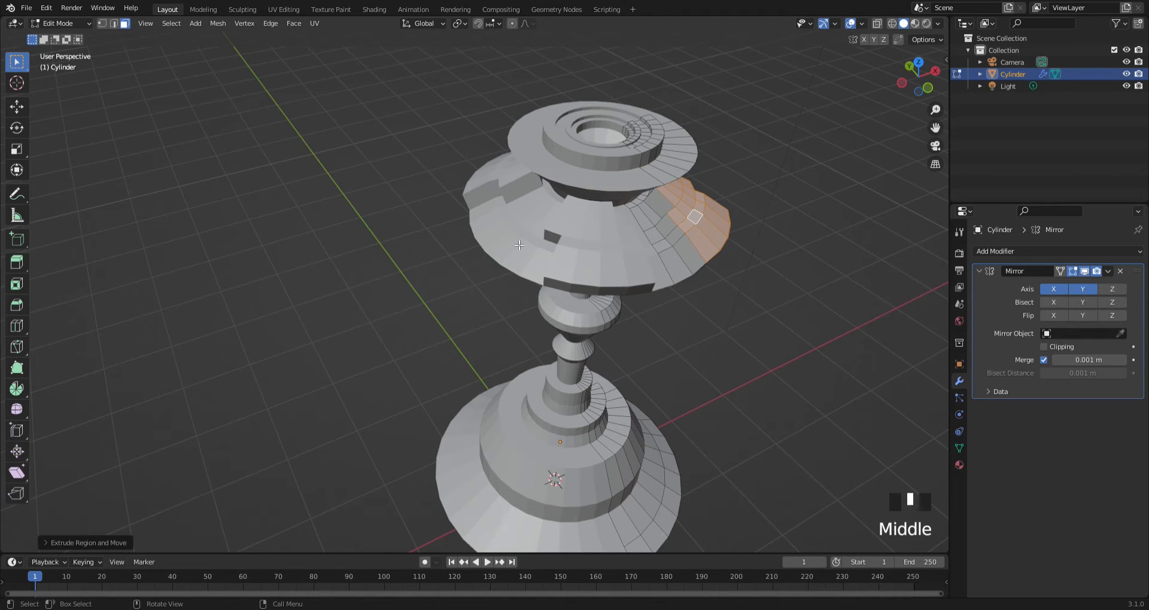
# Inspect the mirrored extrusion from above, undo it, and return to Object Mode
pyautogui.moveTo(588, 301); pyautogui.dragTo(543, 356, button='middle')
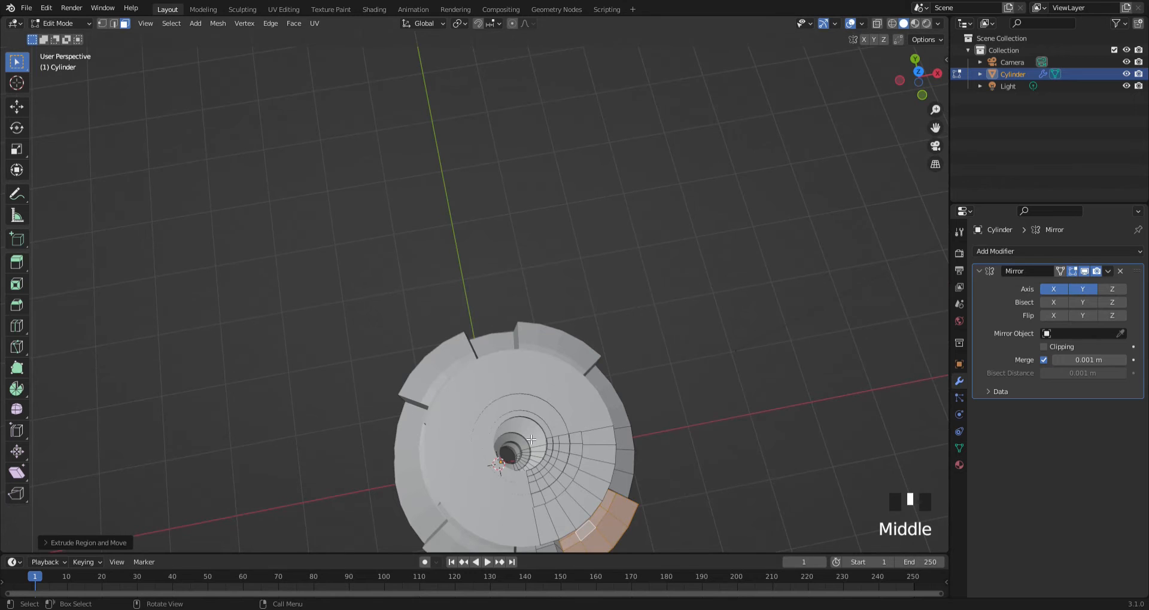
pyautogui.moveTo(598, 440); pyautogui.dragTo(743, 244, button='middle')
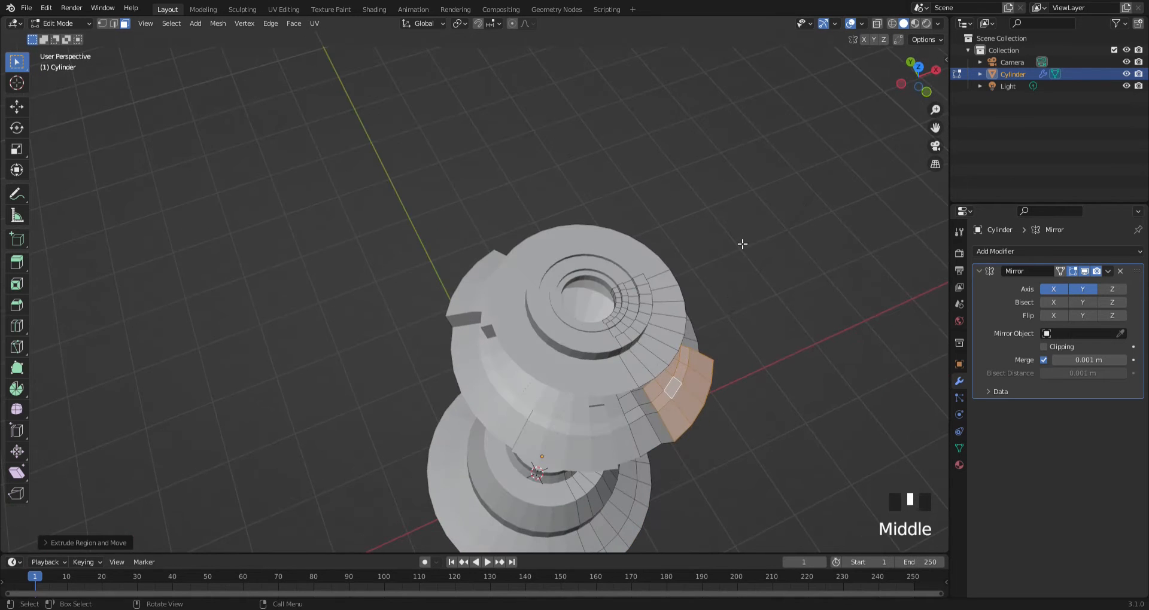
pyautogui.hotkey('ctrl', 'z')
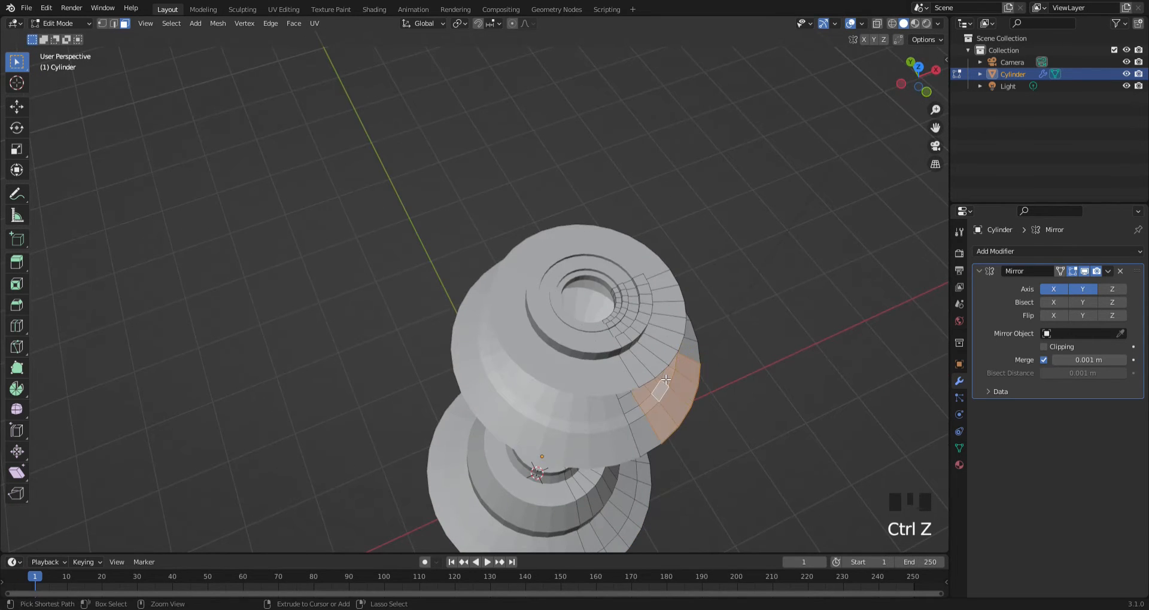
pyautogui.moveTo(666, 380); pyautogui.dragTo(631, 359, button='middle')
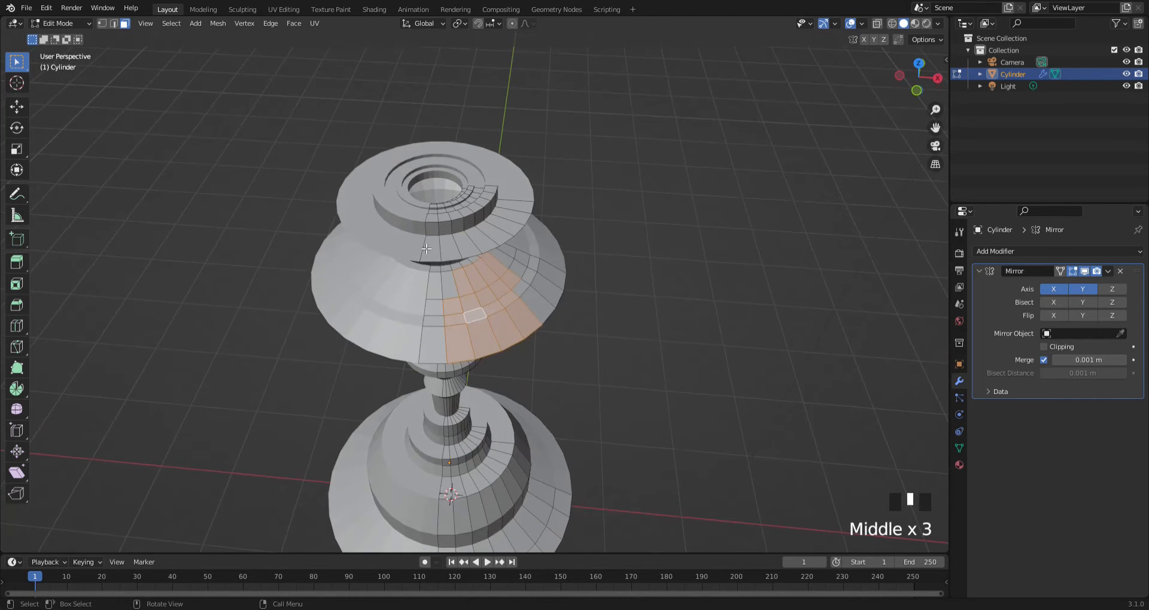
pyautogui.scroll(3, 427, 249)
pyautogui.moveTo(427, 249); pyautogui.dragTo(457, 216, button='middle')
pyautogui.press('Tab')
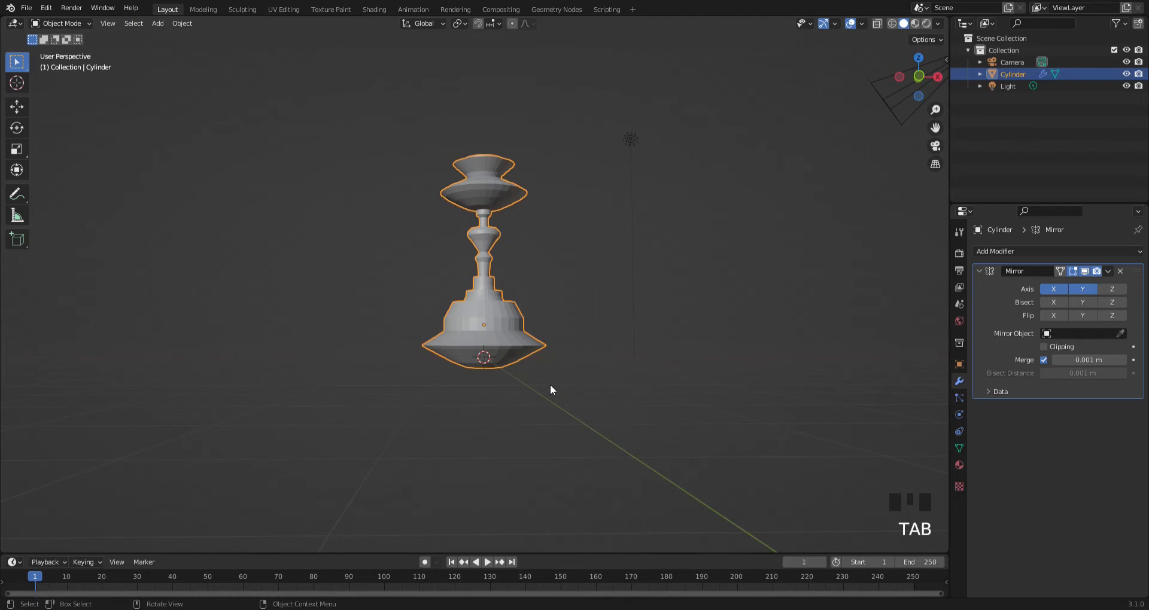
# Turn the candlestick upside down by rotating it 180° about the global X axis
pyautogui.press('g')
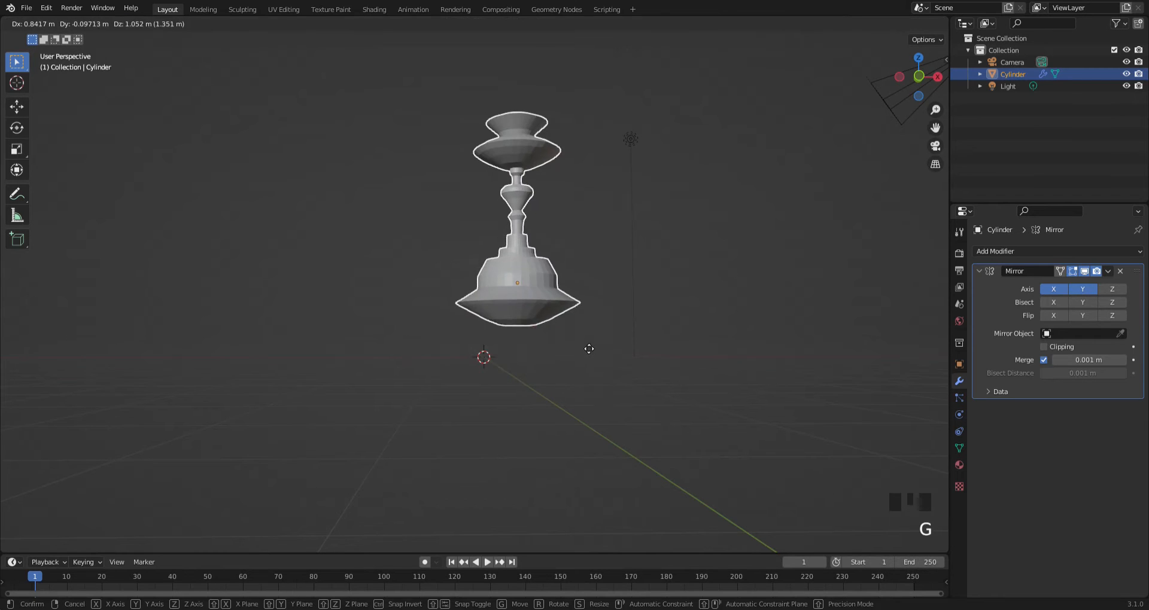
pyautogui.rightClick(585, 347)
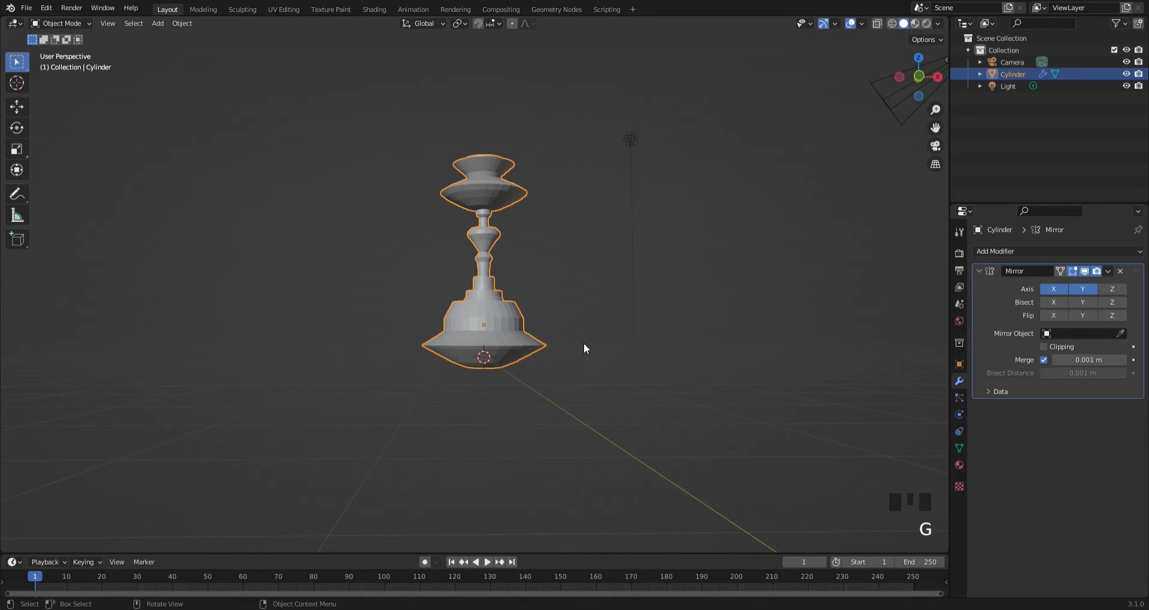
pyautogui.press('r')
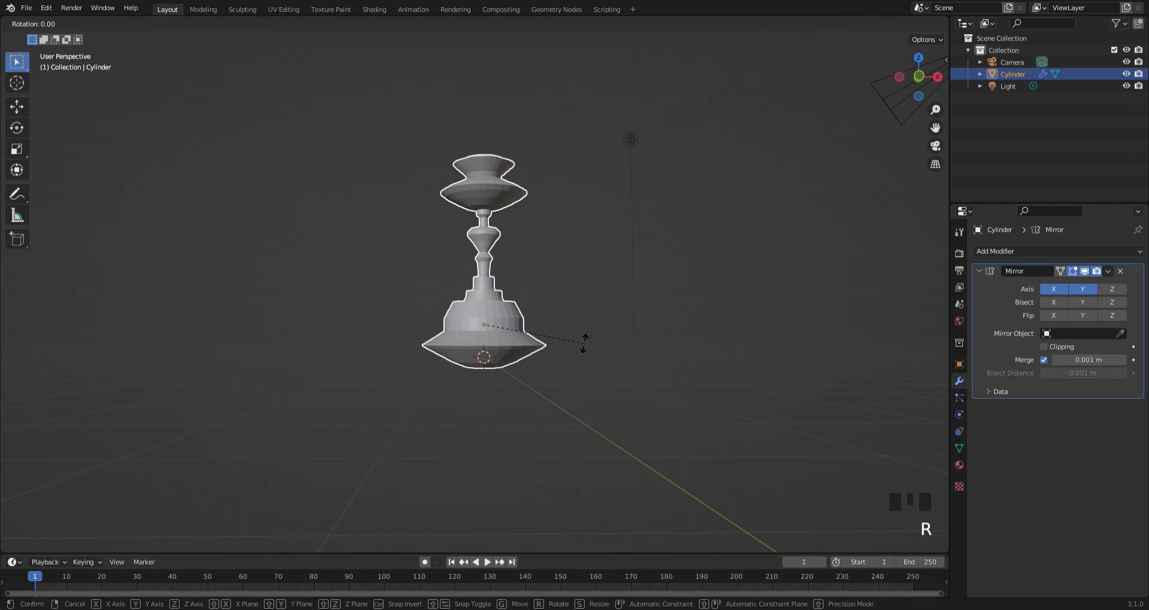
pyautogui.write('x')
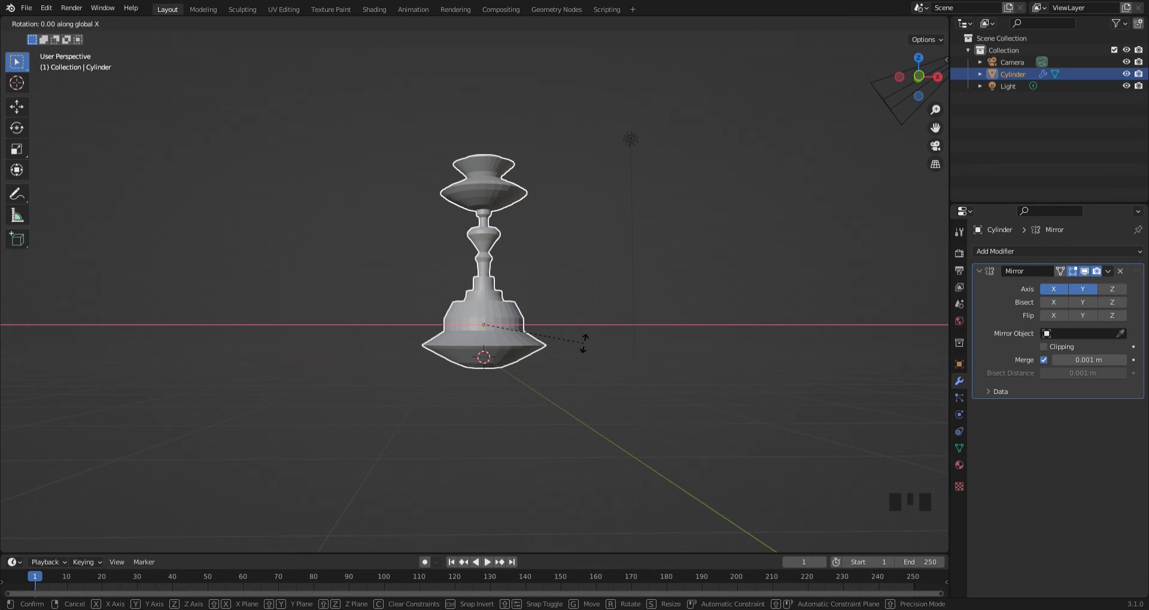
pyautogui.write('180')
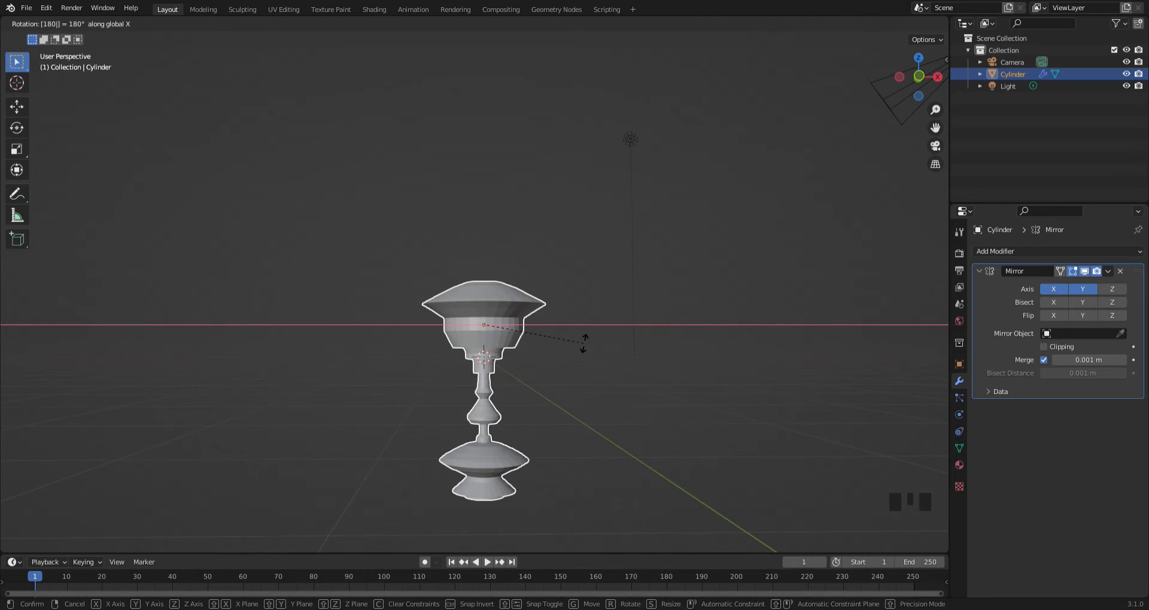
pyautogui.press('Return')
# Move the flipped candlestick upward along the global Z axis
pyautogui.press('g')
pyautogui.press('z')
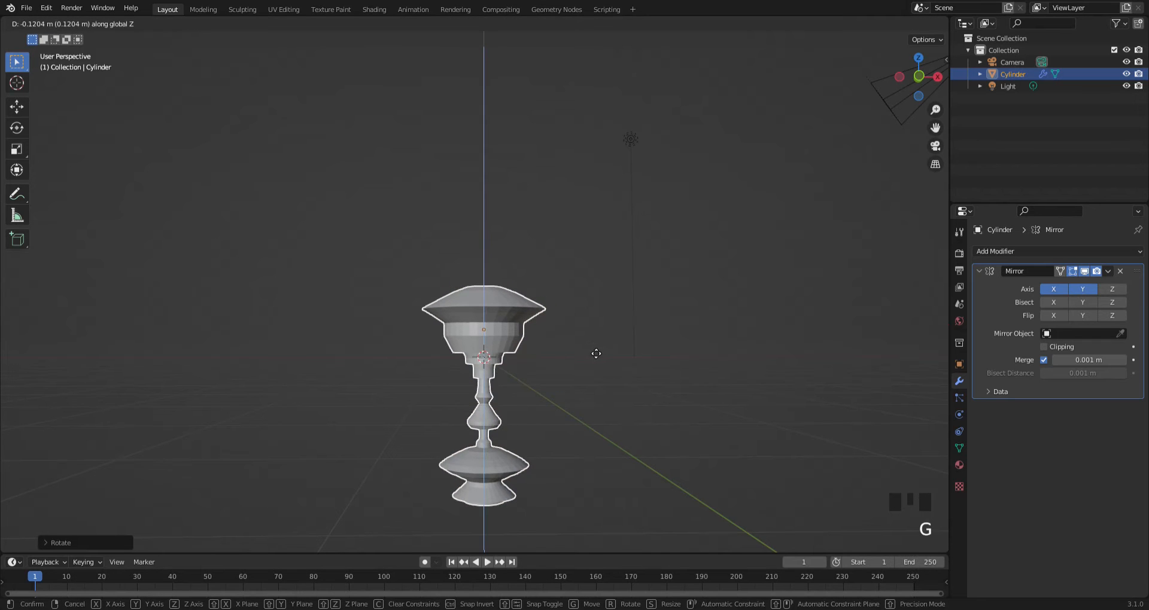
pyautogui.click(606, 184)
# In Edit Mode, select the two end vertices of the quarter's rim around the upper central hole and connect them with an edge
pyautogui.moveTo(578, 329); pyautogui.dragTo(576, 403, button='middle')
pyautogui.scroll(3, 557, 371)
pyautogui.moveTo(506, 220); pyautogui.dragTo(500, 274, button='middle')
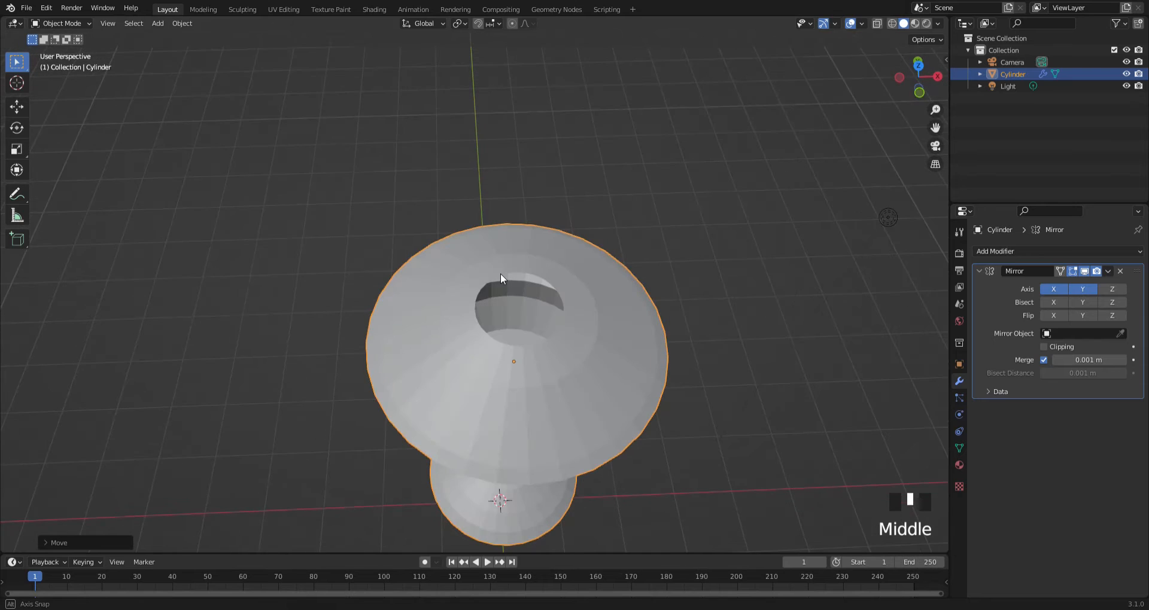
pyautogui.press('Tab')
pyautogui.press('Tab')
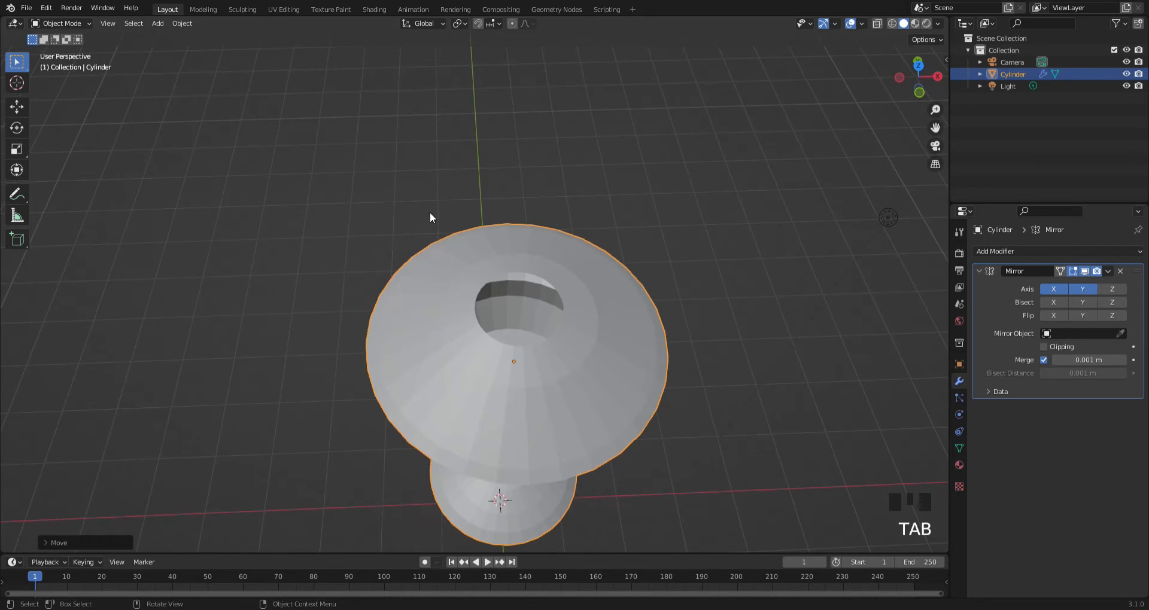
pyautogui.click(527, 278)
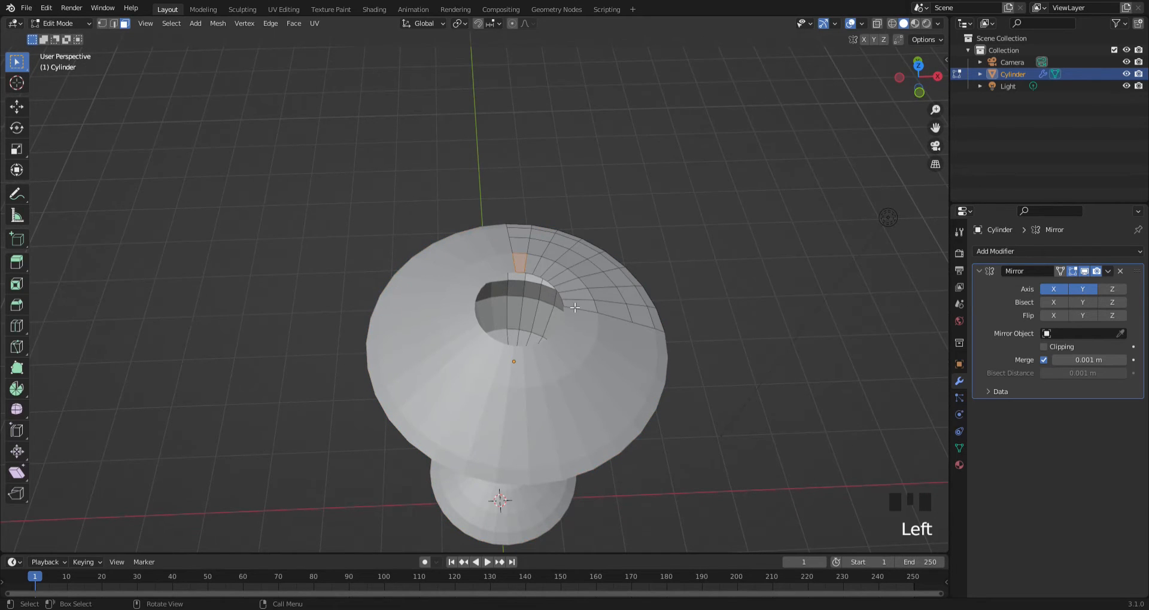
pyautogui.press('1')
pyautogui.click(518, 274)
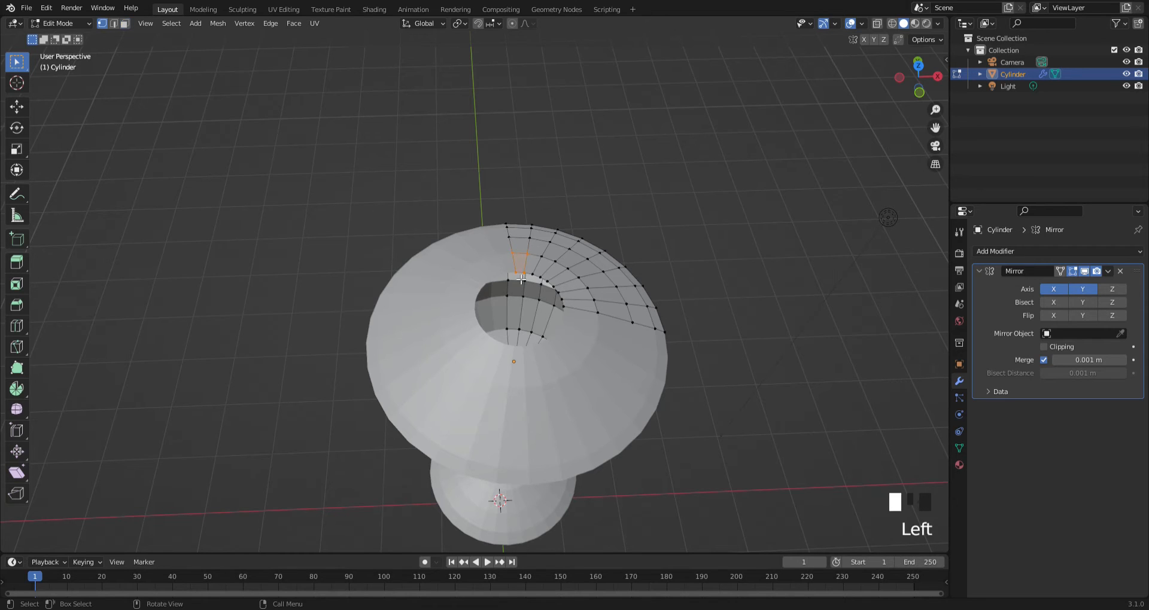
pyautogui.keyDown('shift'); pyautogui.click(570, 311); pyautogui.keyUp('shift')
pyautogui.press('f')
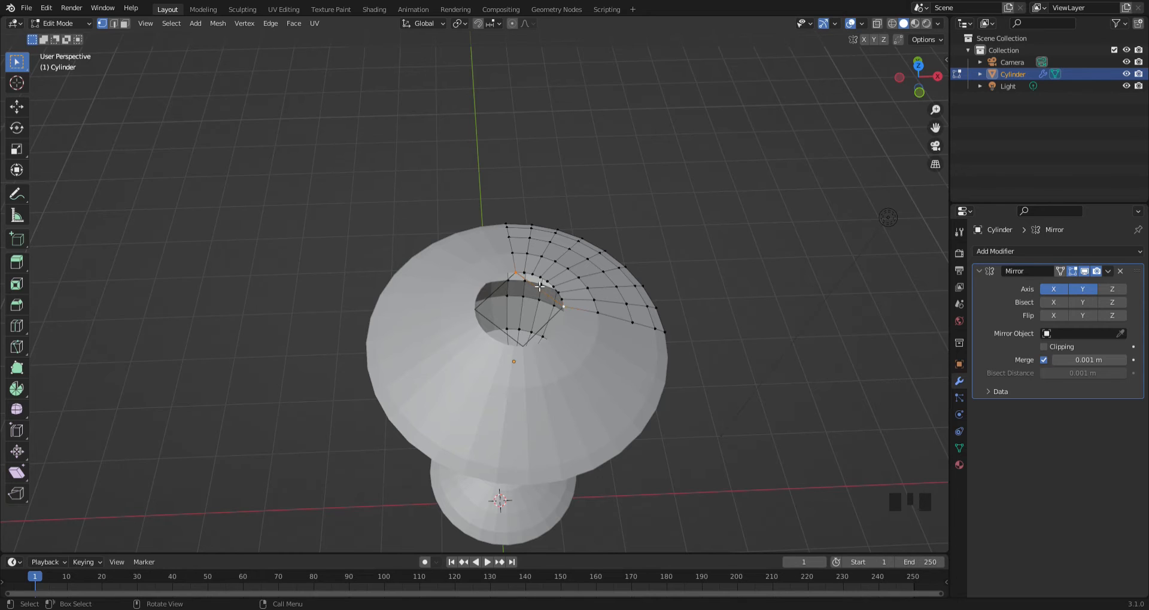
# Enable Clipping on the Mirror modifier and try extruding the edge across the hole toward the centre
pyautogui.press('e')
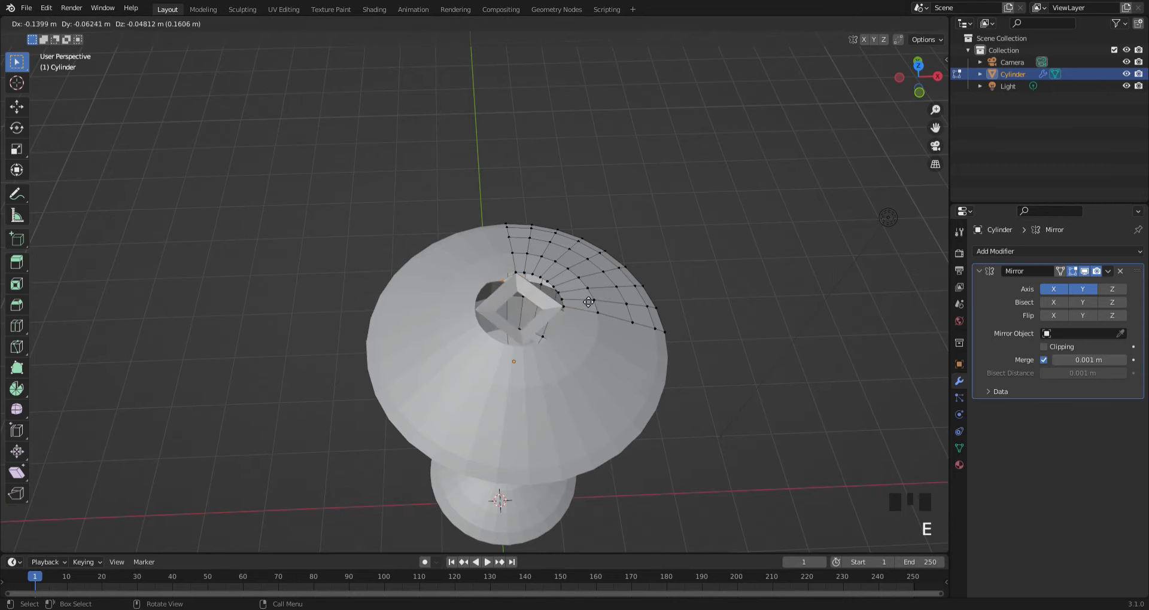
pyautogui.rightClick(602, 304)
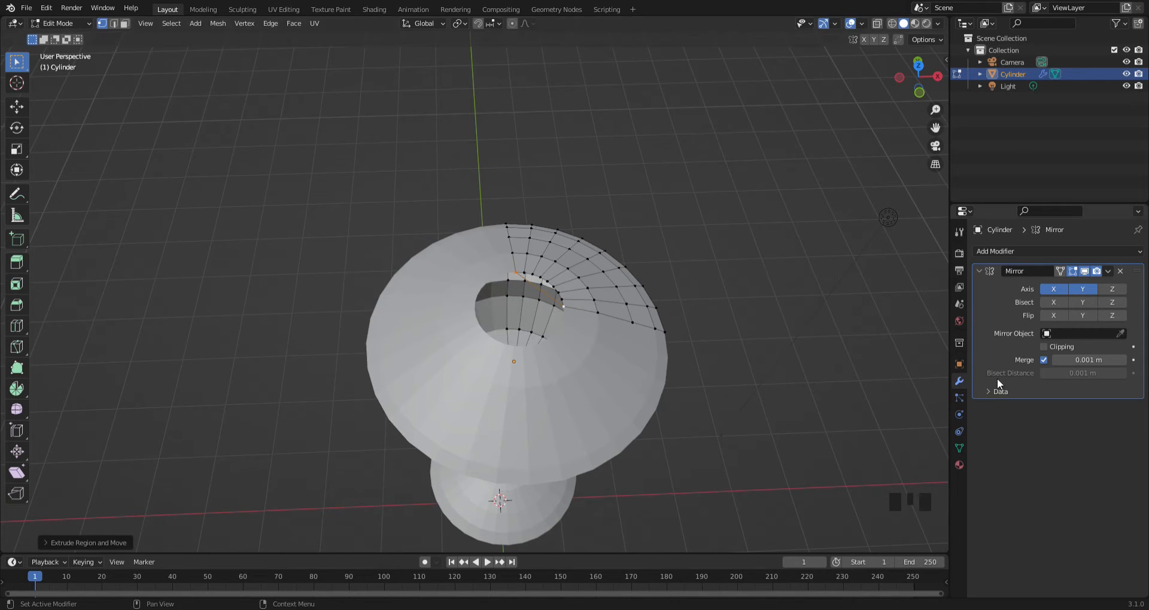
pyautogui.click(1044, 348)
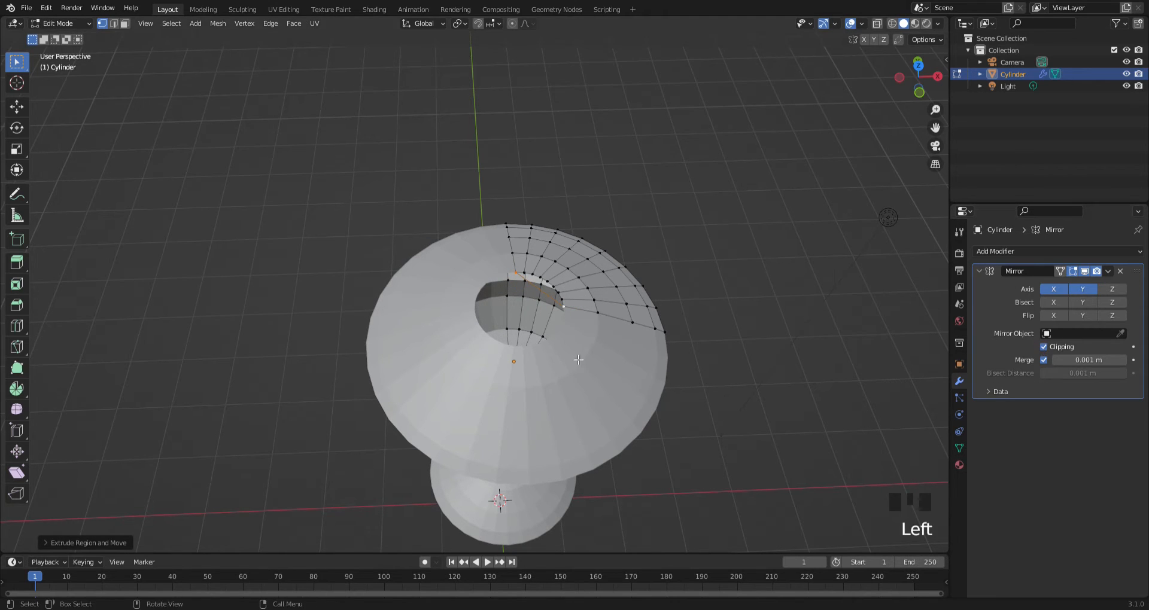
pyautogui.press('e')
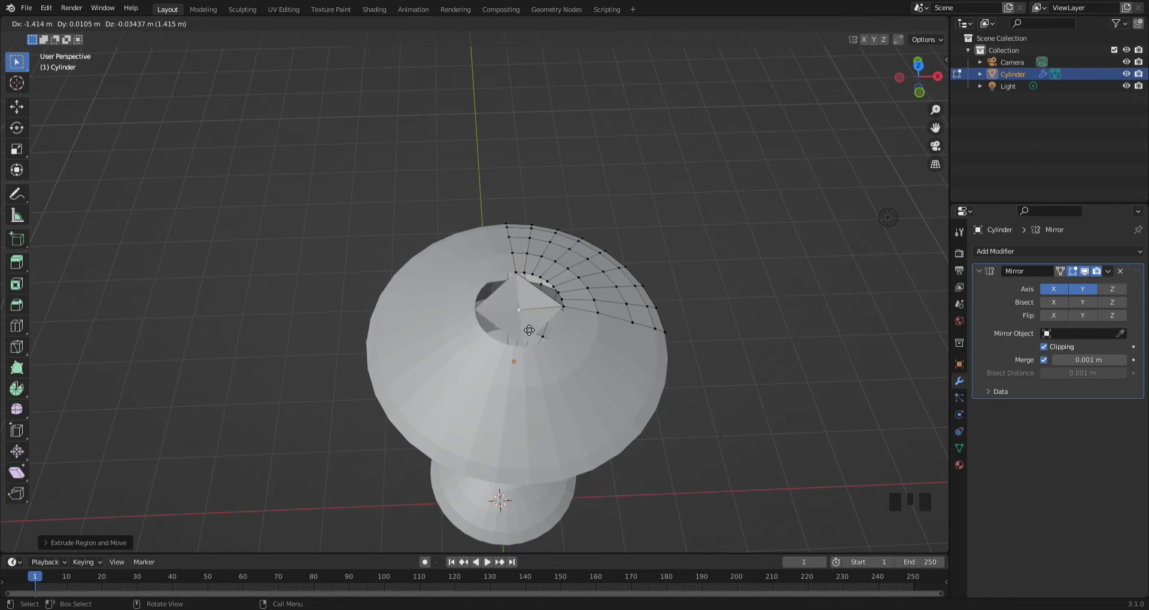
pyautogui.rightClick(540, 297)
# Undo the cancelled extrusions and extrude the edge across the hole to the central axis, closing the middle with a triangular face
pyautogui.scroll(3, 539, 297)
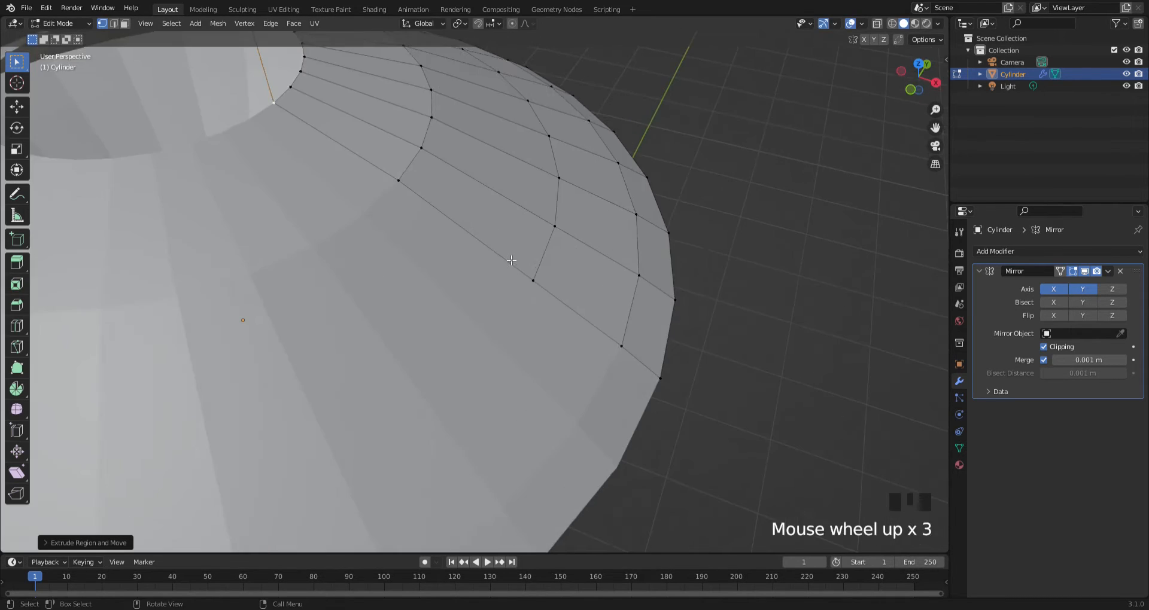
pyautogui.keyDown('shift'); pyautogui.moveTo(503, 228); pyautogui.dragTo(566, 295, button='middle'); pyautogui.keyUp('shift')
pyautogui.hotkey('ctrl', 'z')
pyautogui.hotkey('ctrl', 'z')
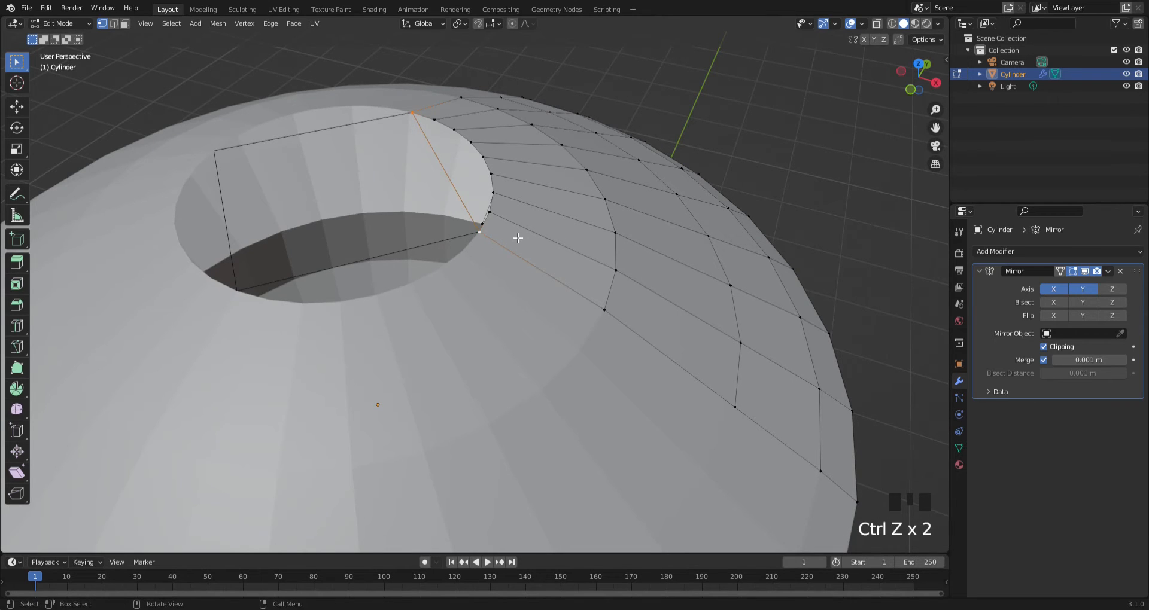
pyautogui.press('e')
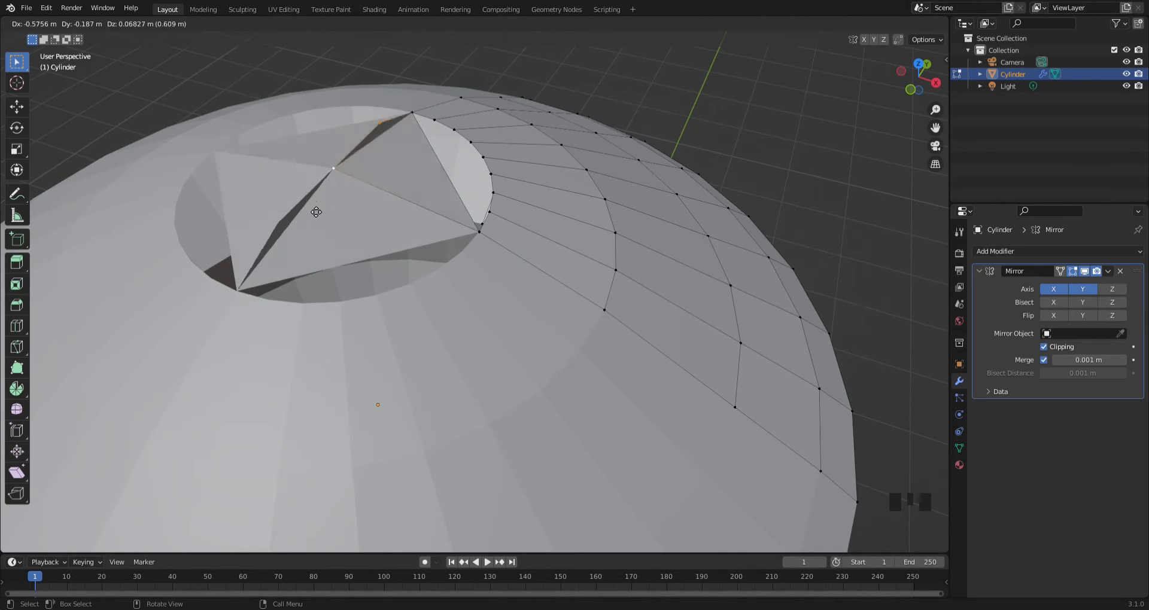
pyautogui.click(351, 237)
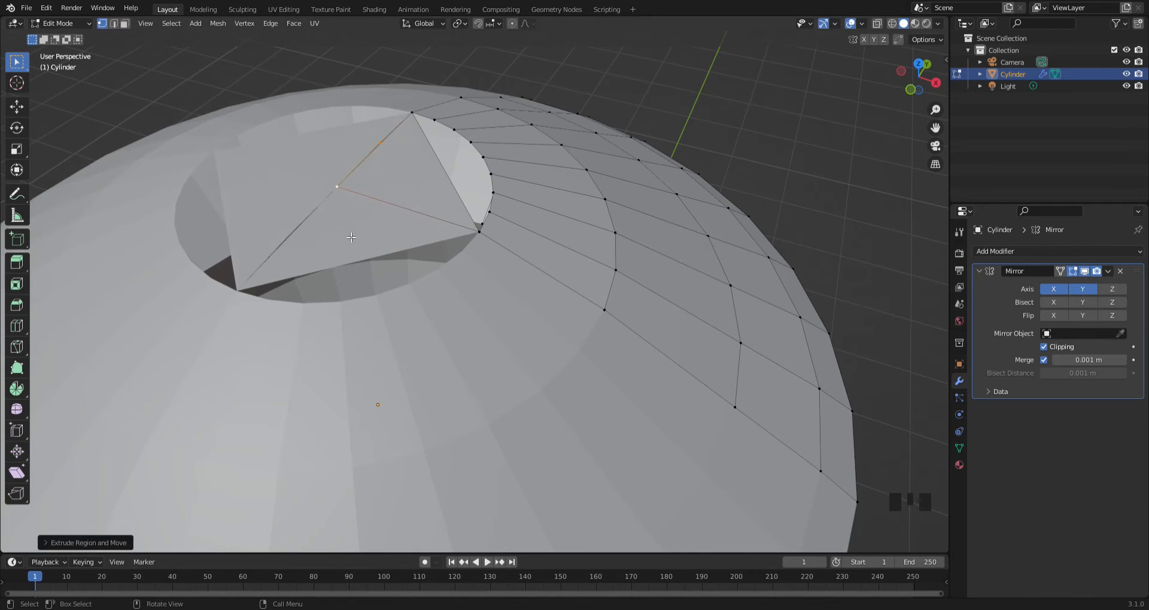
# Try to select the curved rim of the remaining gap with loop and vertex selection
pyautogui.moveTo(351, 237); pyautogui.dragTo(492, 245, button='middle')
pyautogui.click(495, 245)
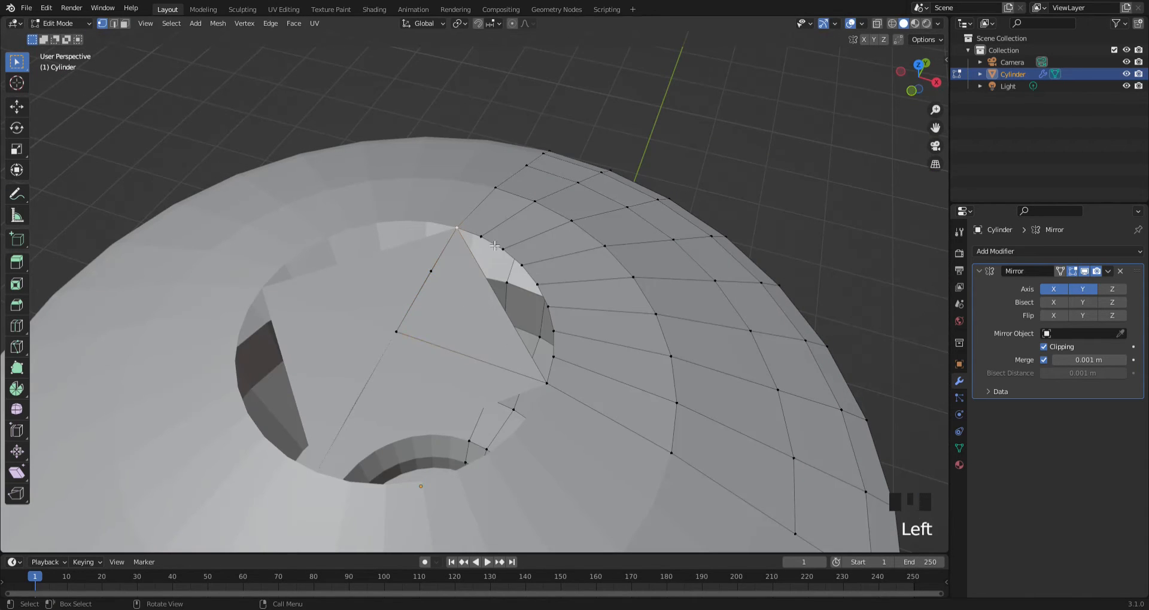
pyautogui.keyDown('alt'); pyautogui.click(529, 281); pyautogui.keyUp('alt')
pyautogui.keyDown('alt'); pyautogui.click(544, 284); pyautogui.keyUp('alt')
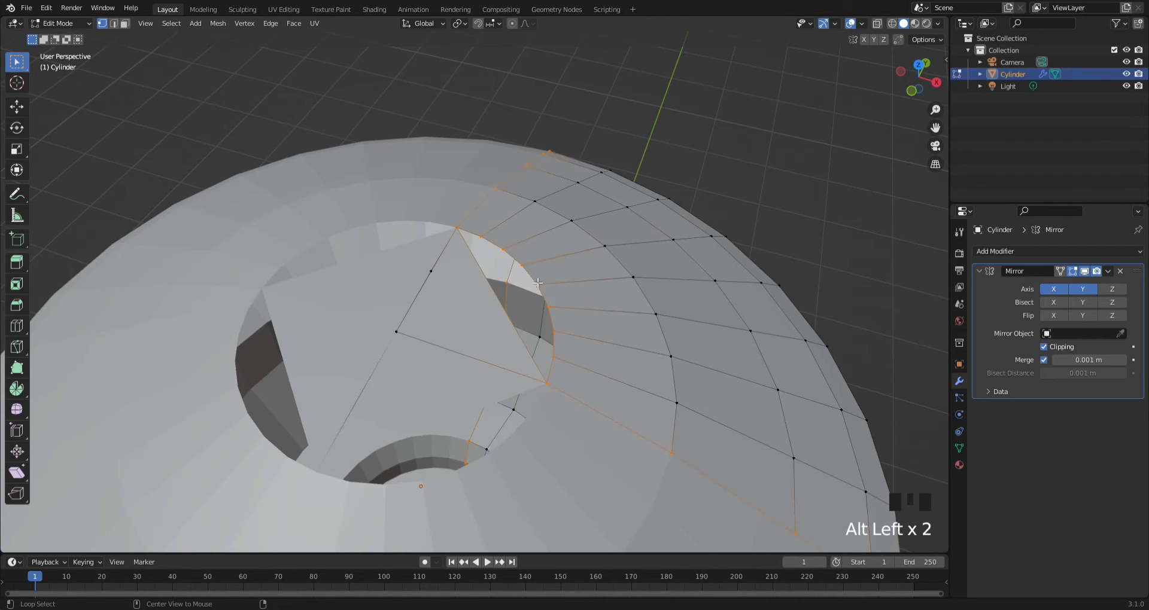
pyautogui.keyDown('alt'); pyautogui.click(559, 305); pyautogui.keyUp('alt')
pyautogui.click(503, 307)
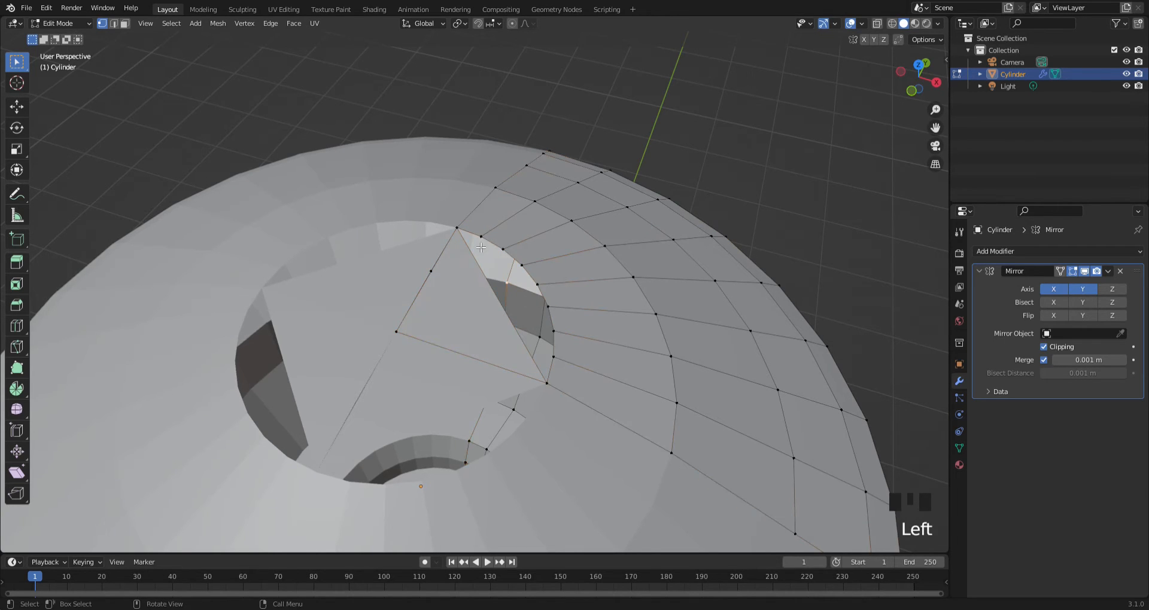
pyautogui.click(457, 228)
# In edge selection mode, select the rim edges one by one plus the straight edge across the hole, and fill the gap with a face
pyautogui.click(116, 24)
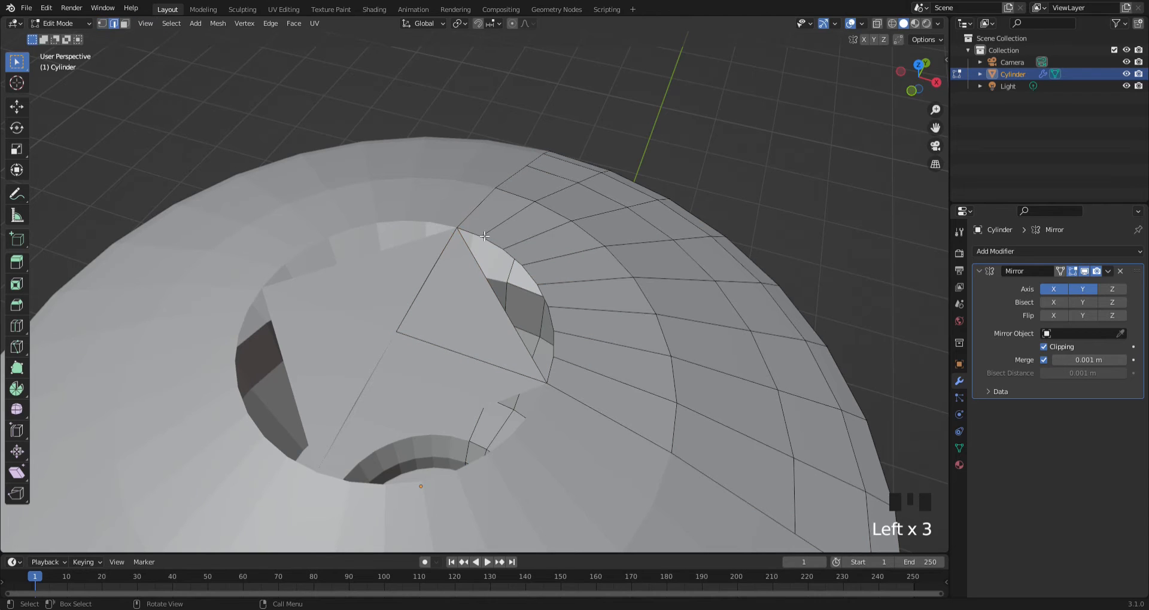
pyautogui.keyDown('shift'); pyautogui.click(496, 242); pyautogui.keyUp('shift')
pyautogui.keyDown('shift'); pyautogui.click(518, 263); pyautogui.keyUp('shift')
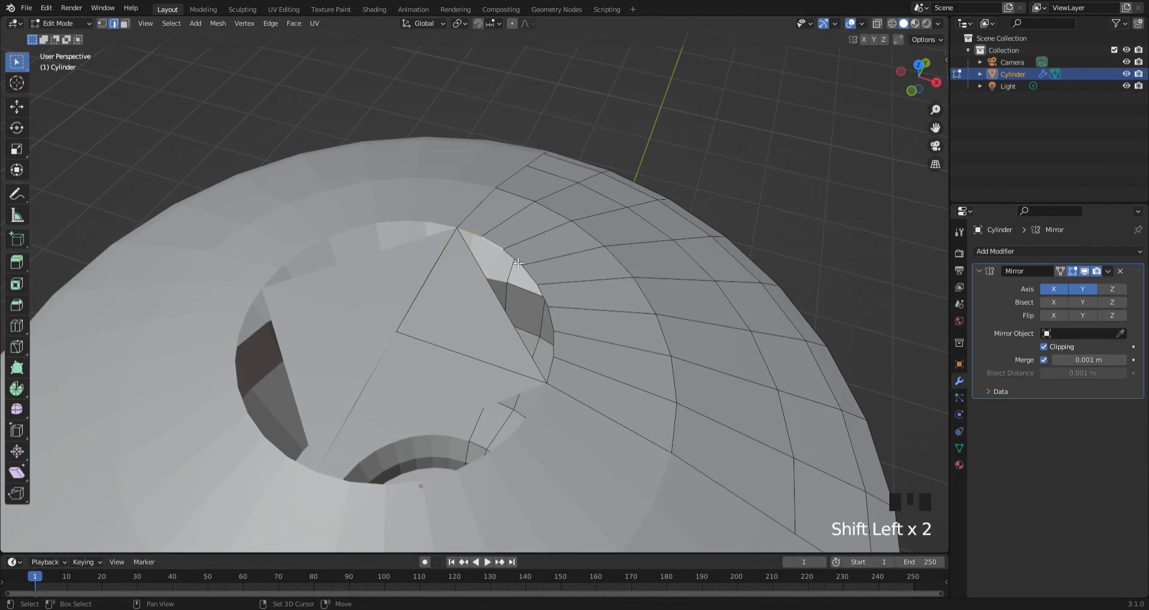
pyautogui.keyDown('shift'); pyautogui.click(519, 264); pyautogui.keyUp('shift')
pyautogui.keyDown('shift'); pyautogui.click(560, 313); pyautogui.keyUp('shift')
pyautogui.keyDown('shift'); pyautogui.click(532, 279); pyautogui.keyUp('shift')
pyautogui.keyDown('shift'); pyautogui.click(547, 309); pyautogui.keyUp('shift')
pyautogui.keyDown('shift'); pyautogui.click(553, 340); pyautogui.keyUp('shift')
pyautogui.keyDown('shift'); pyautogui.click(550, 371); pyautogui.keyUp('shift')
pyautogui.keyDown('shift'); pyautogui.click(513, 353); pyautogui.keyUp('shift')
pyautogui.press('f')
# In vertex selection mode, connect the two end vertices of the inner opening's quarter rim with an edge and extrude it to the central axis
pyautogui.moveTo(512, 344); pyautogui.dragTo(587, 359, button='middle')
pyautogui.scroll(2, 508, 245)
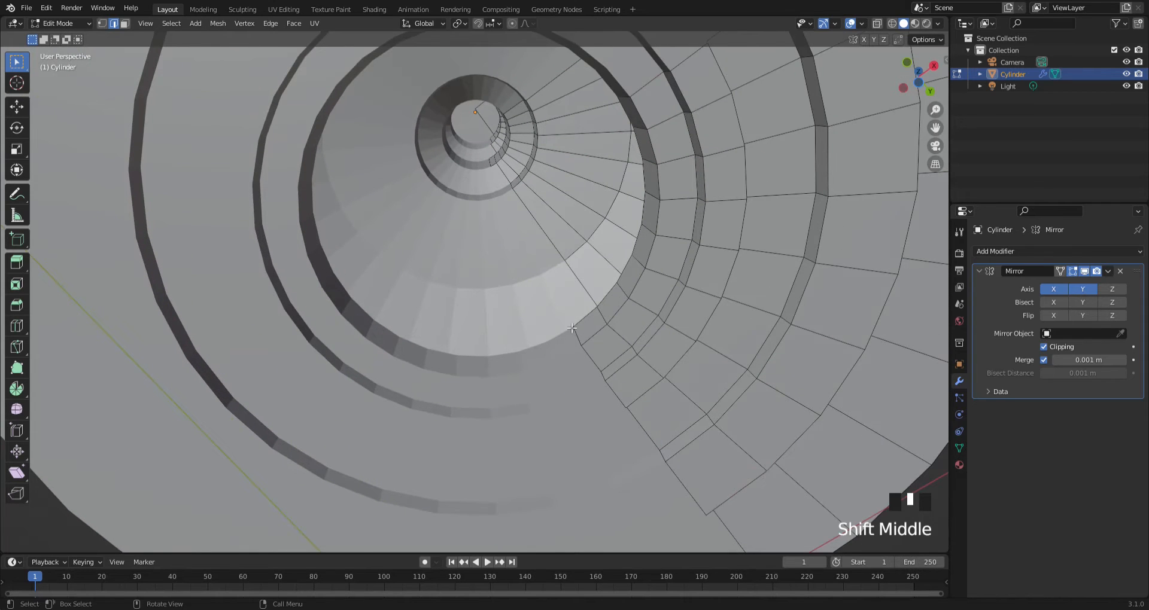
pyautogui.click(599, 314)
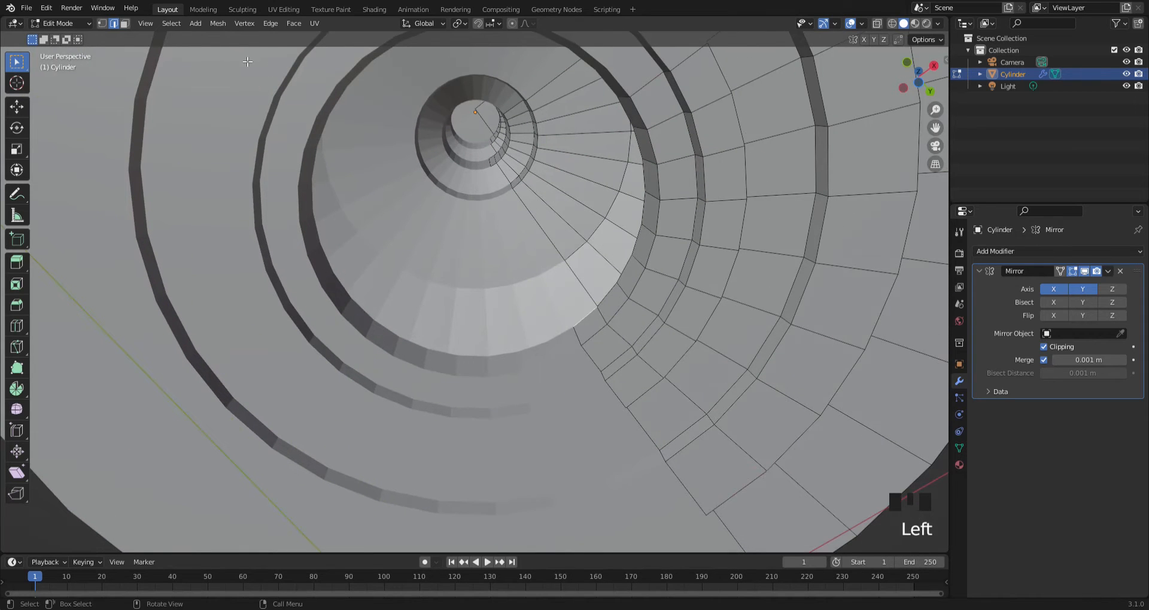
pyautogui.click(102, 24)
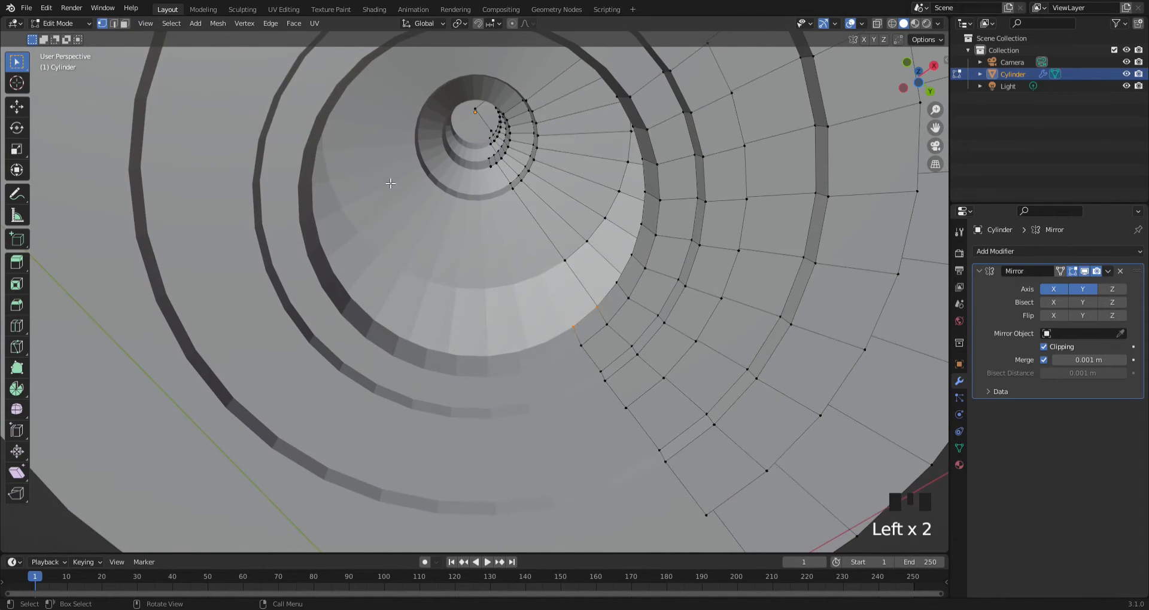
pyautogui.click(585, 329)
pyautogui.keyDown('shift'); pyautogui.moveTo(585, 329); pyautogui.dragTo(610, 184, button='middle'); pyautogui.keyUp('shift')
pyautogui.keyDown('shift'); pyautogui.click(604, 184); pyautogui.keyUp('shift')
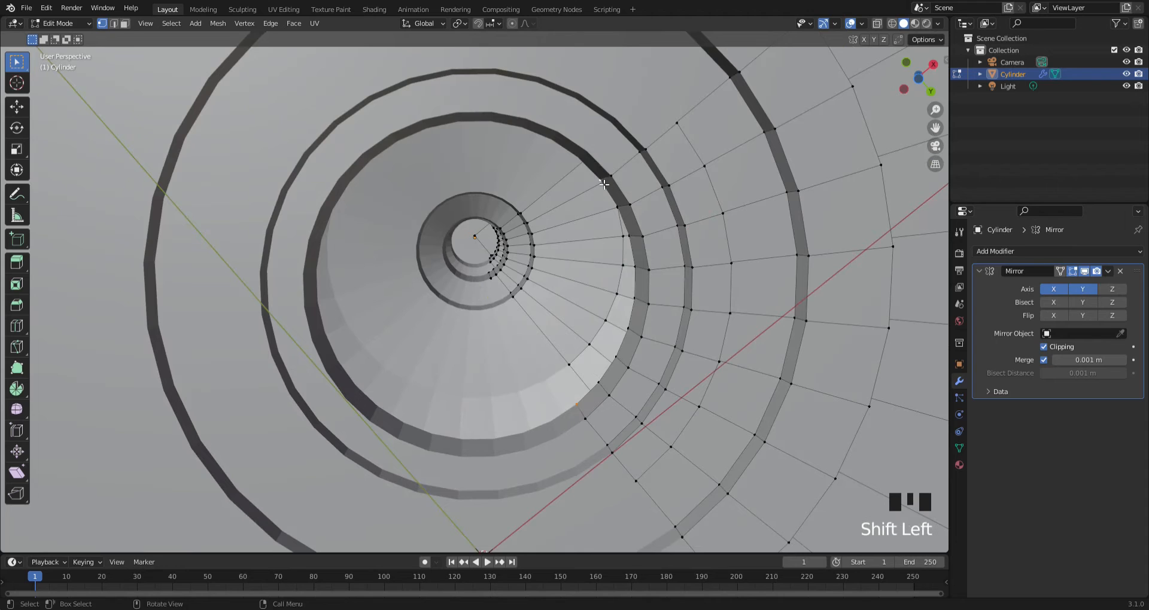
pyautogui.press('f')
pyautogui.press('e')
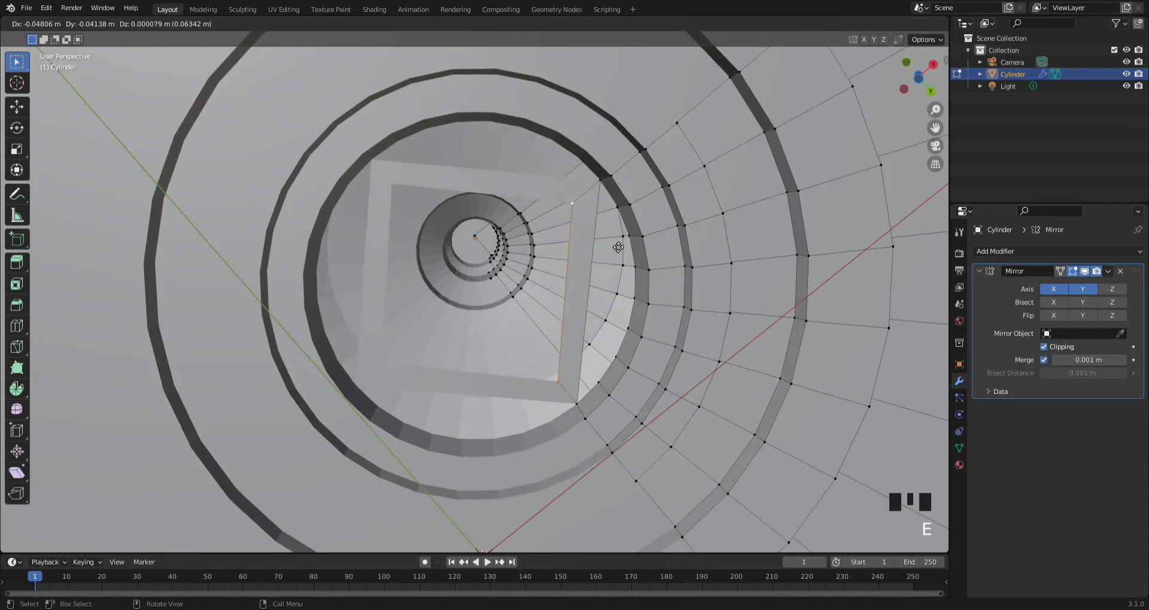
pyautogui.click(480, 277)
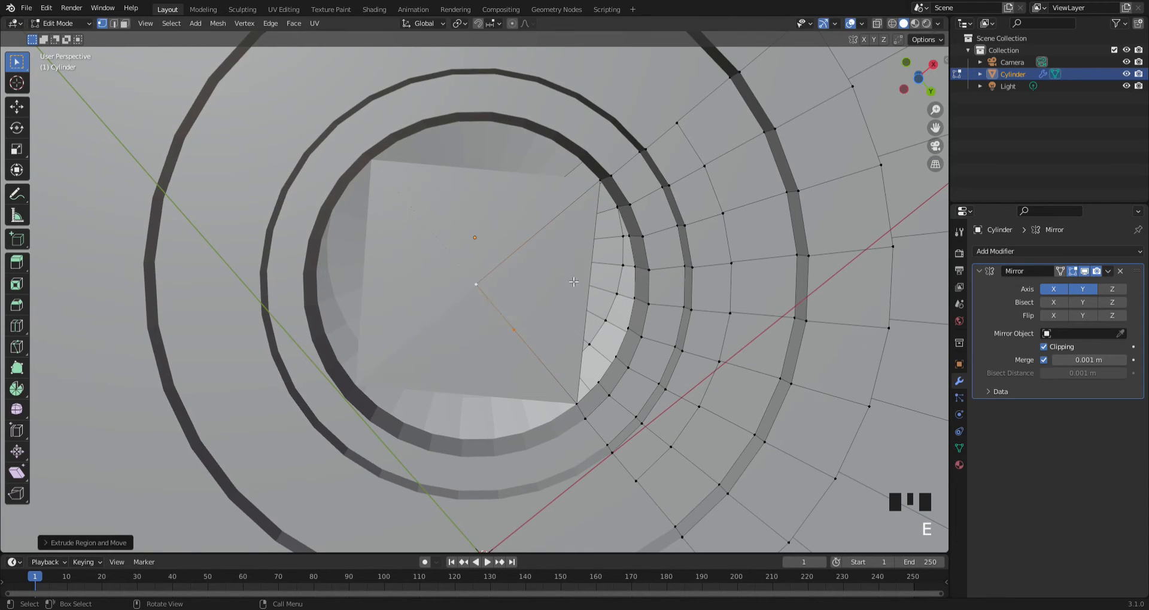
# Try to select the inner opening's curved rim with loop selection
pyautogui.keyDown('alt'); pyautogui.click(622, 203); pyautogui.keyUp('alt')
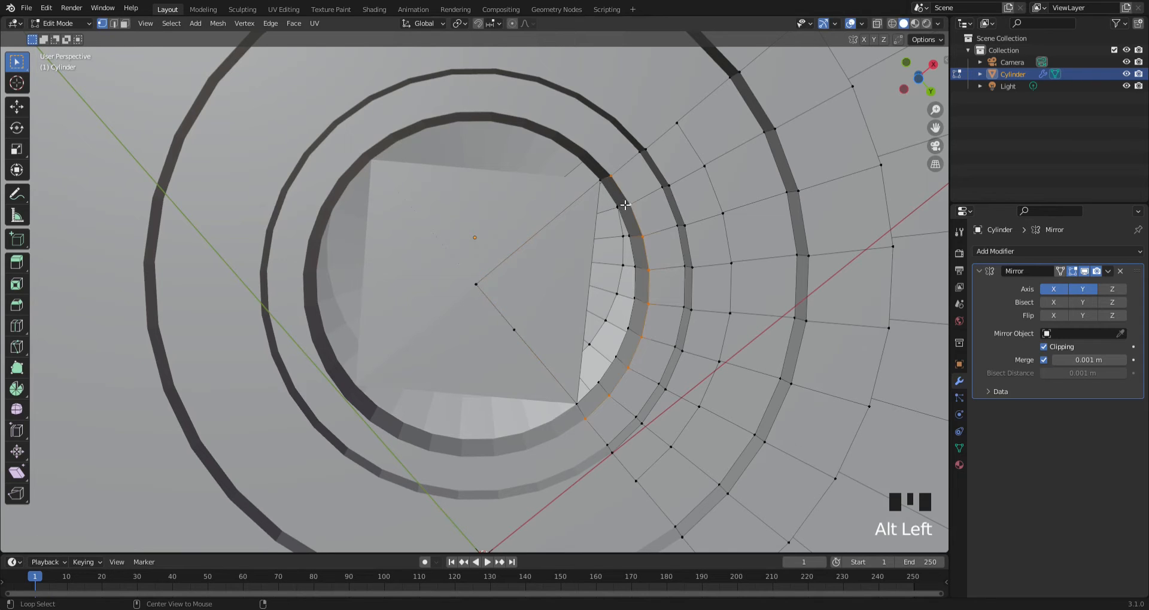
pyautogui.keyDown('alt'); pyautogui.click(625, 211); pyautogui.keyUp('alt')
pyautogui.keyDown('alt'); pyautogui.click(628, 222); pyautogui.keyUp('alt')
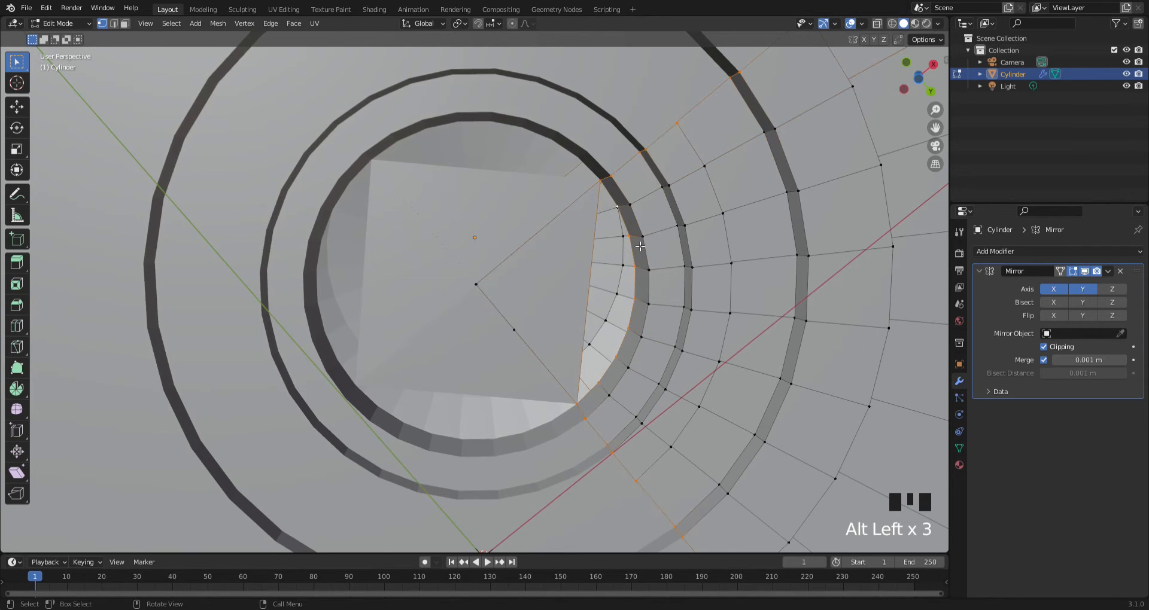
pyautogui.click(583, 389)
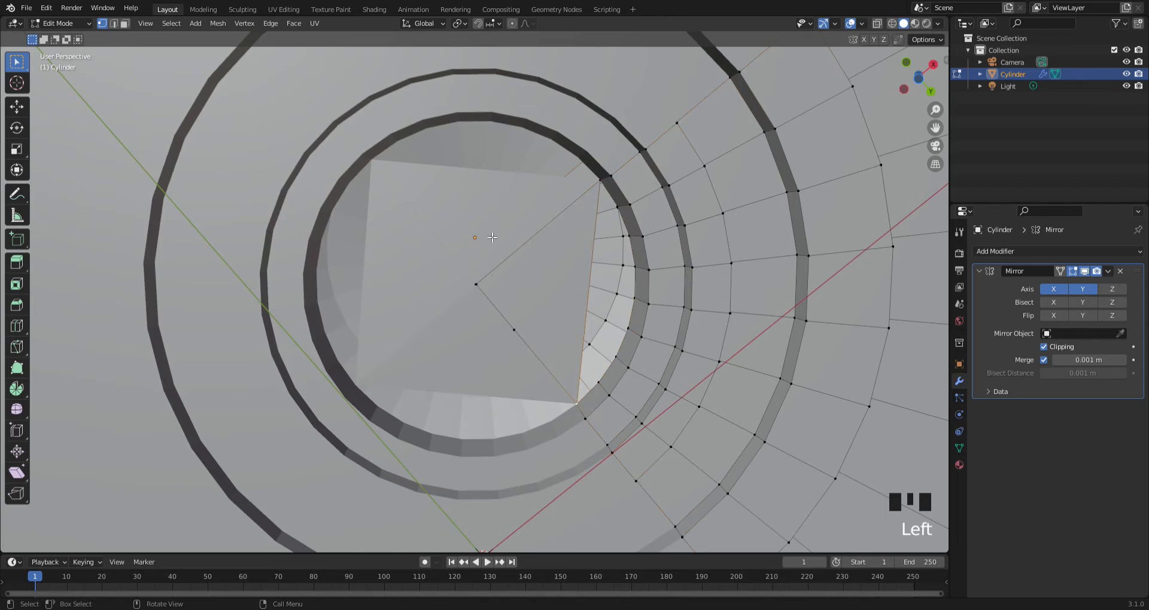
# In edge selection mode, select the inner opening's rim edges plus the straight edge across it, and fill the gap with a face
pyautogui.press('2')
pyautogui.click(593, 403)
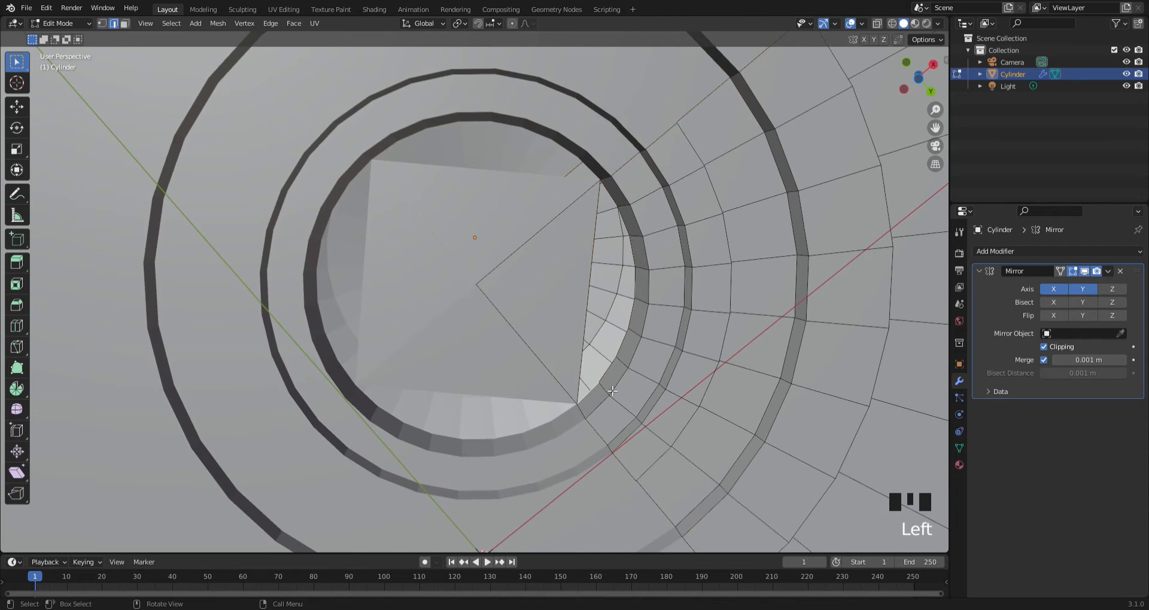
pyautogui.keyDown('shift'); pyautogui.click(619, 365); pyautogui.keyUp('shift')
pyautogui.keyDown('shift'); pyautogui.click(617, 381); pyautogui.keyUp('shift')
pyautogui.keyDown('shift'); pyautogui.click(623, 383); pyautogui.keyUp('shift')
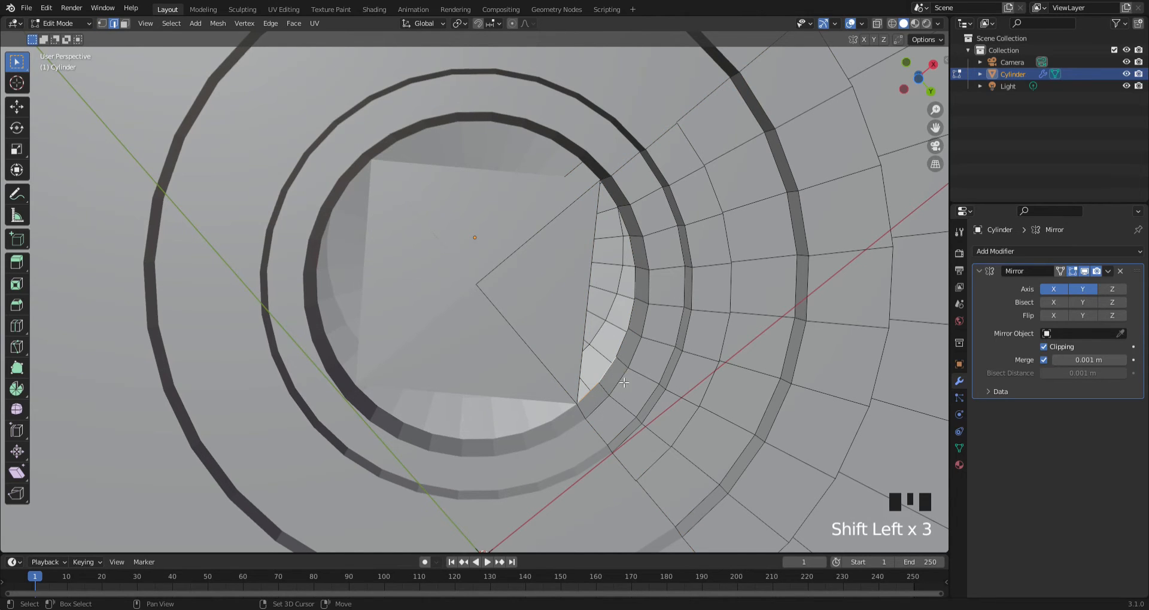
pyautogui.keyDown('shift'); pyautogui.click(638, 302); pyautogui.keyUp('shift')
pyautogui.keyDown('shift'); pyautogui.click(635, 294); pyautogui.keyUp('shift')
pyautogui.keyDown('shift'); pyautogui.click(627, 223); pyautogui.keyUp('shift')
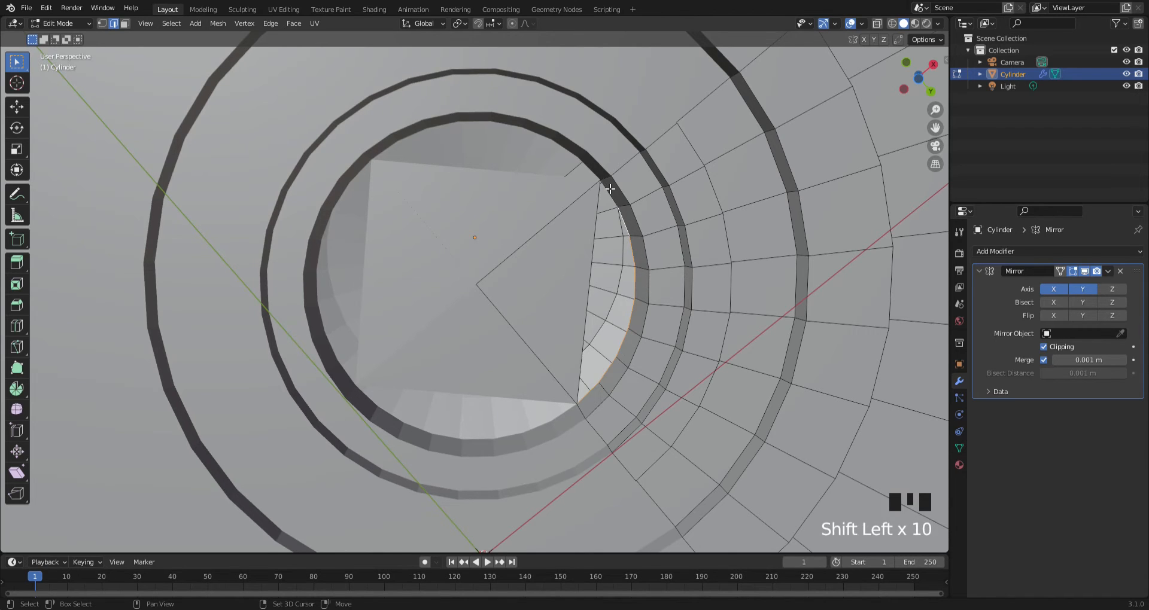
pyautogui.keyDown('shift'); pyautogui.click(611, 188); pyautogui.keyUp('shift')
pyautogui.keyDown('shift'); pyautogui.click(597, 221); pyautogui.keyUp('shift')
pyautogui.press('f')
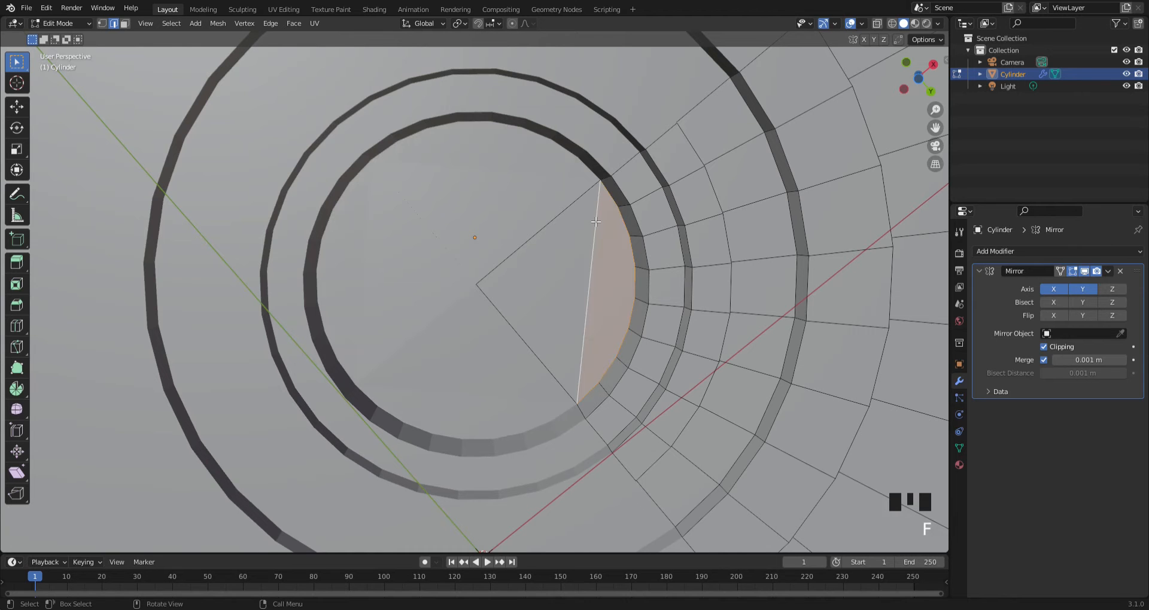
# In face selection mode, try extruding two stacked faces outward at the rim of the wide cap, and undo it
pyautogui.scroll(-2, 657, 225)
pyautogui.moveTo(657, 225); pyautogui.dragTo(611, 361, button='middle')
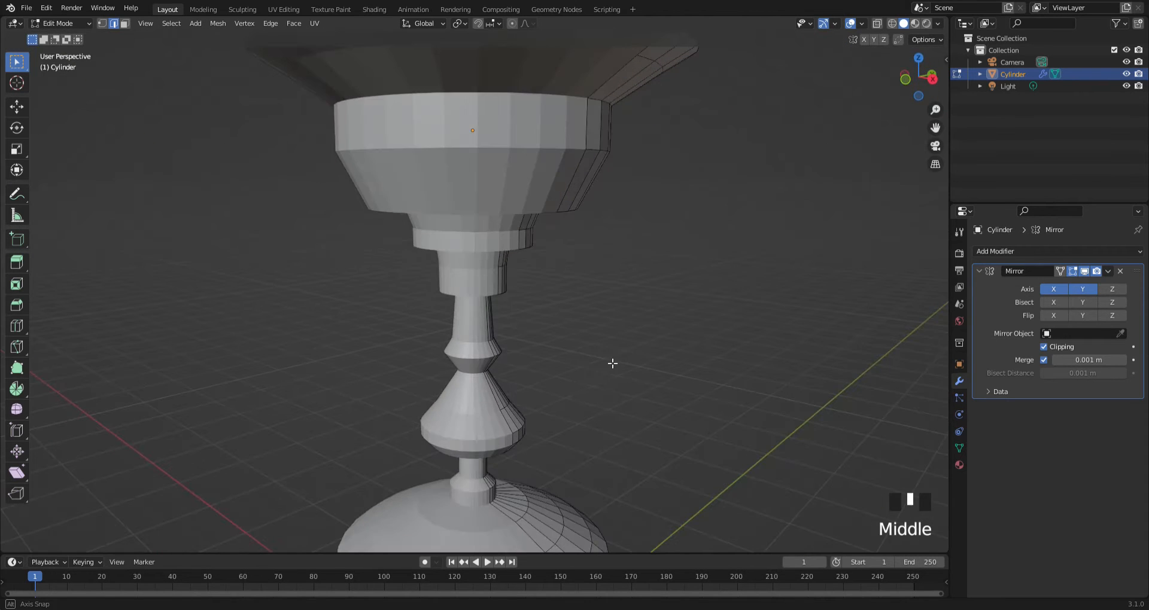
pyautogui.moveTo(591, 290); pyautogui.dragTo(220, 142, button='middle')
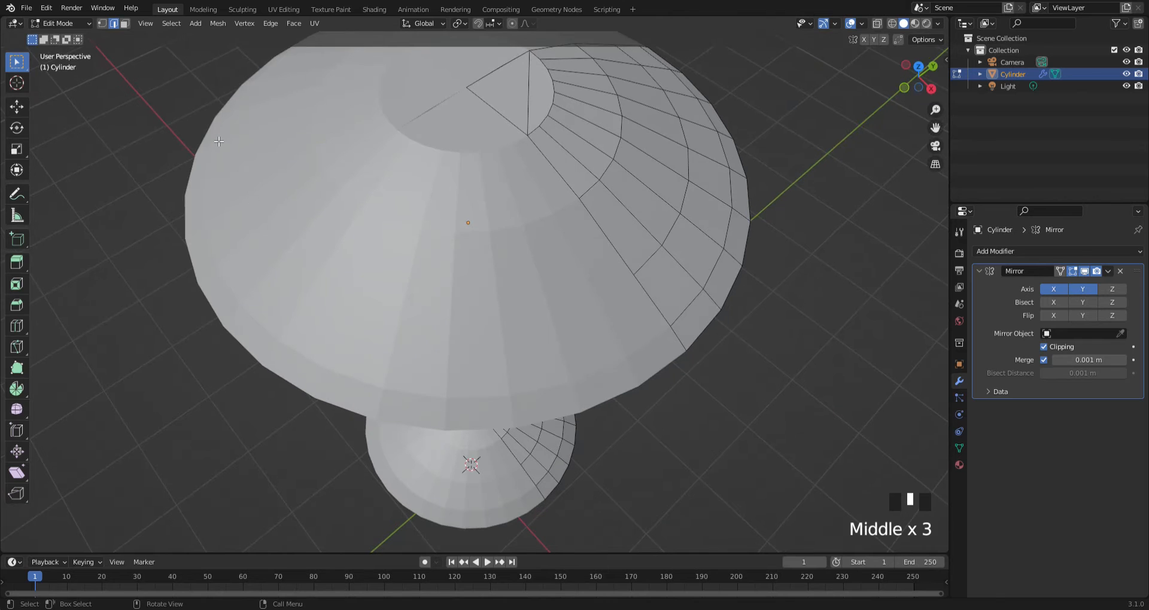
pyautogui.keyDown('shift'); pyautogui.moveTo(492, 216); pyautogui.dragTo(419, 251, button='middle'); pyautogui.keyUp('shift')
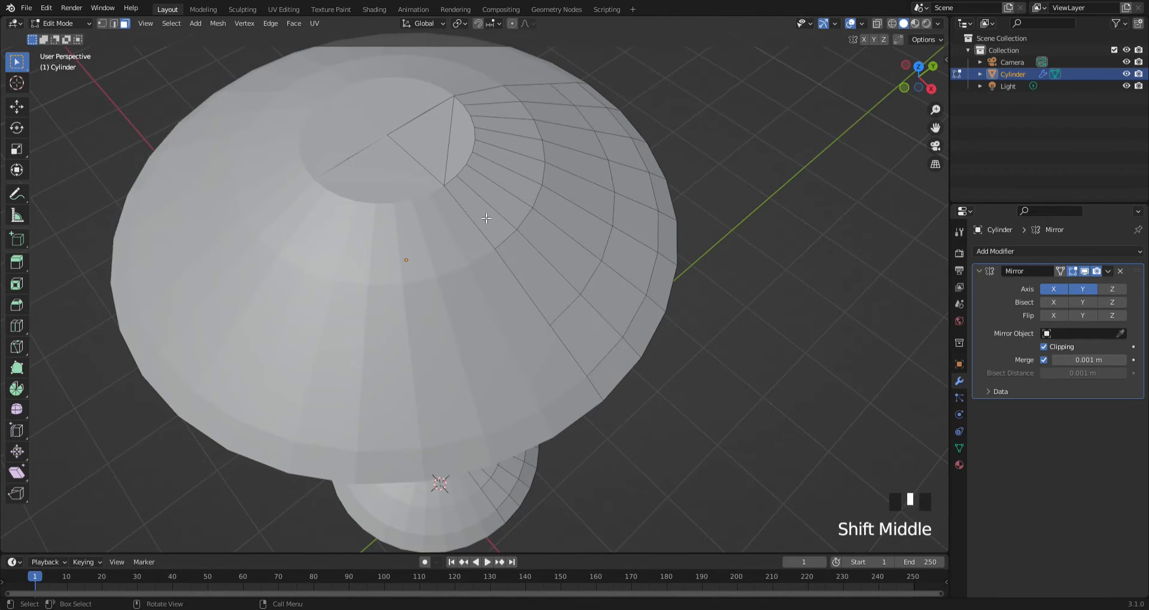
pyautogui.doubleClick(496, 205)
pyautogui.click(496, 206)
pyautogui.moveTo(496, 205); pyautogui.dragTo(364, 312, button='middle')
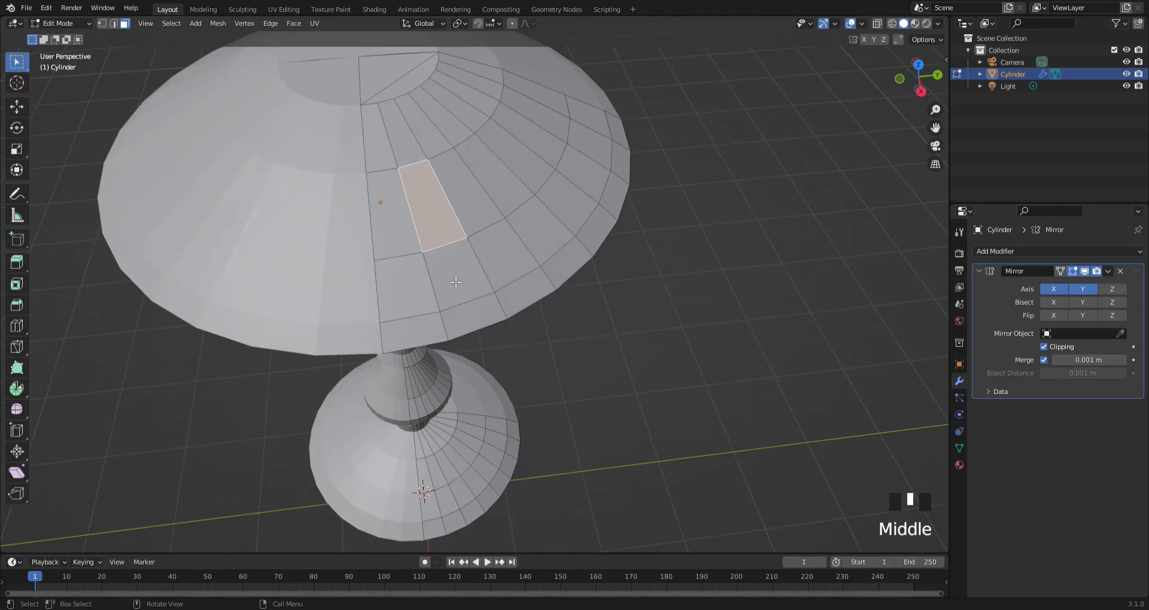
pyautogui.click(464, 304)
pyautogui.press('e')
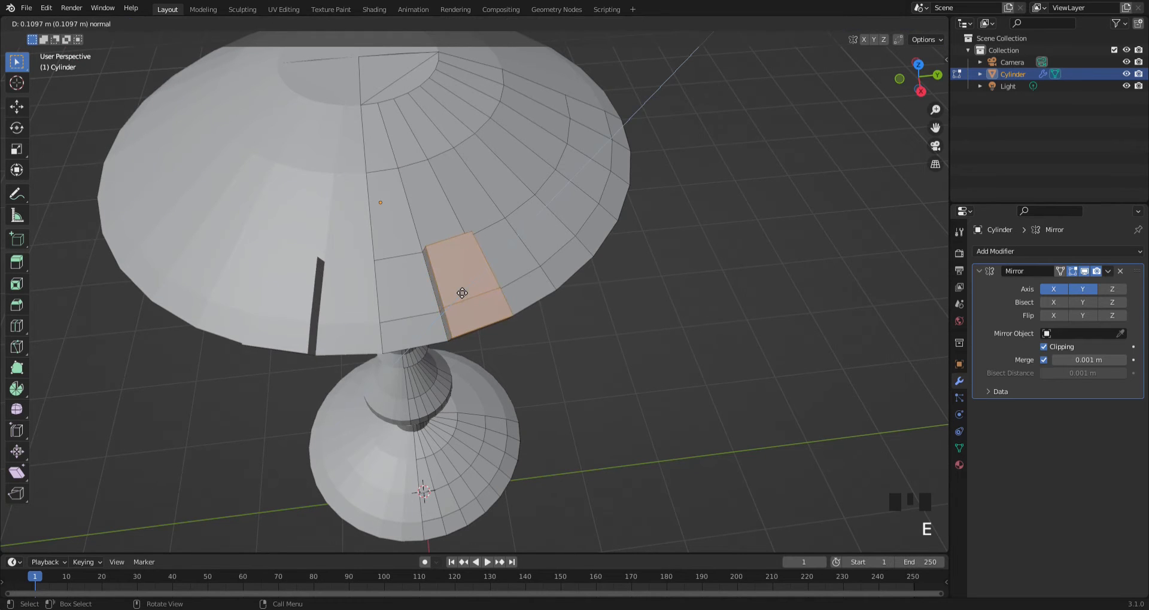
pyautogui.click(459, 297)
pyautogui.moveTo(459, 298); pyautogui.dragTo(435, 286, button='middle')
pyautogui.hotkey('ctrl', 'z')
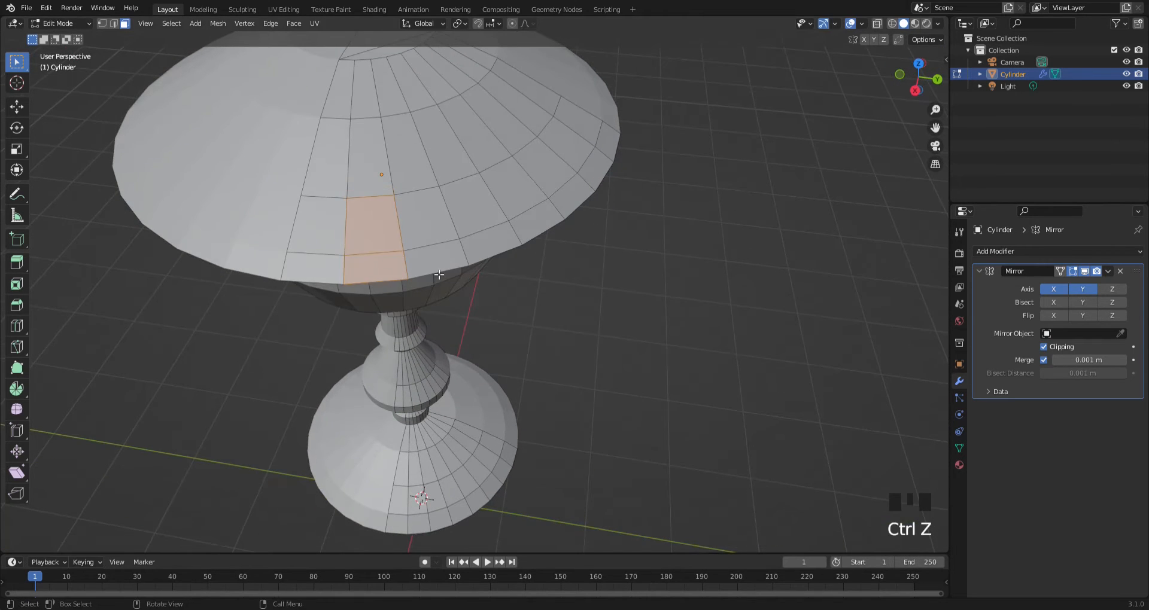
# Try selecting every second column of faces along the wide cap's rim
pyautogui.keyDown('shift'); pyautogui.click(495, 221); pyautogui.keyUp('shift')
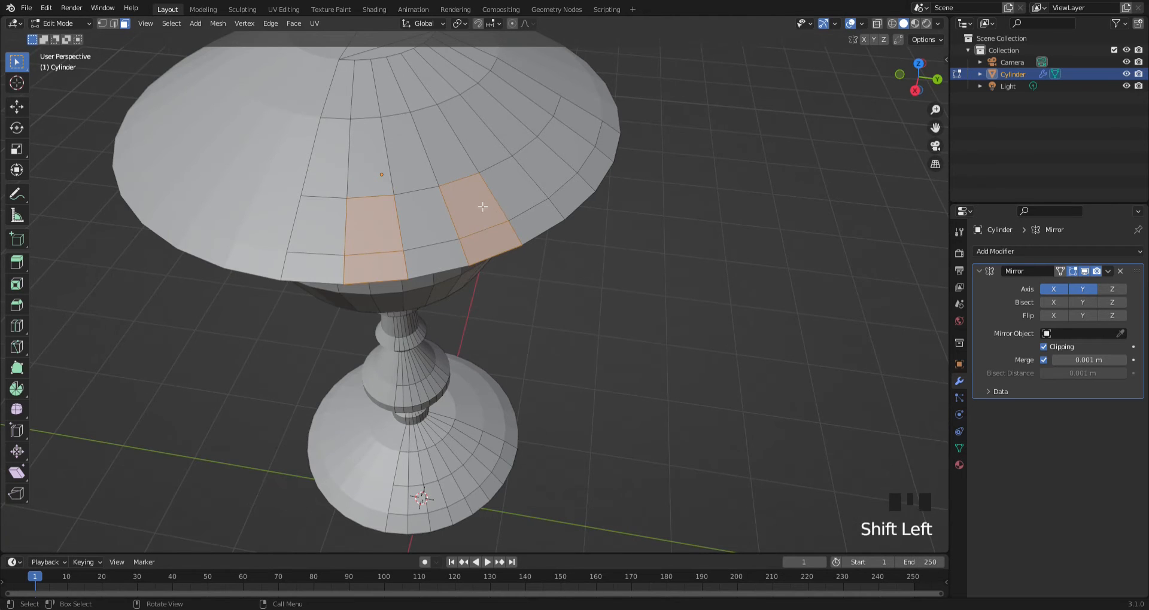
pyautogui.moveTo(483, 206); pyautogui.dragTo(541, 161, button='middle')
pyautogui.keyDown('shift'); pyautogui.click(546, 183); pyautogui.keyUp('shift')
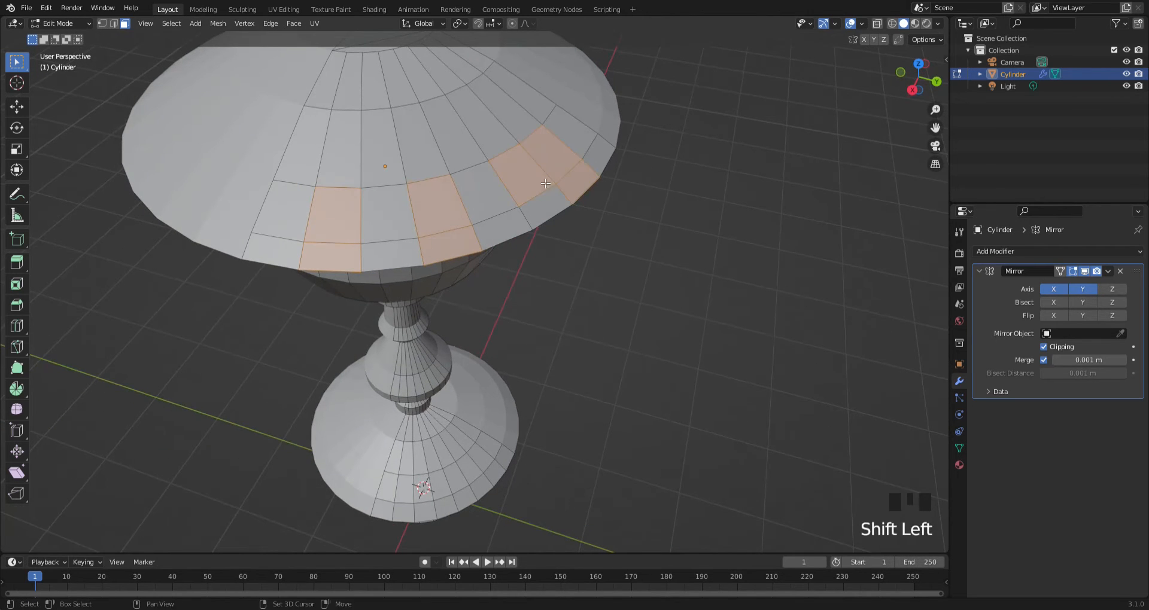
pyautogui.keyDown('shift'); pyautogui.click(545, 212); pyautogui.keyUp('shift')
pyautogui.click(410, 225)
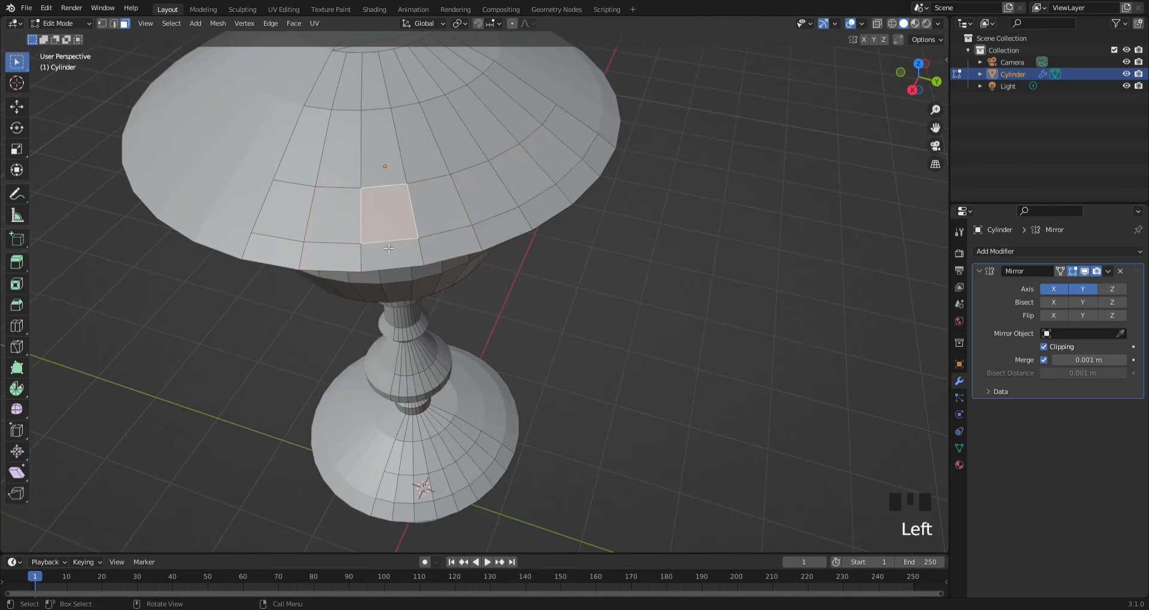
# Select two separate two-by-two blocks of faces along the wide cap's rim and extrude them outward as raised pads
pyautogui.click(334, 215)
pyautogui.keyDown('shift'); pyautogui.click(332, 256); pyautogui.keyUp('shift')
pyautogui.keyDown('shift'); pyautogui.click(390, 254); pyautogui.keyUp('shift')
pyautogui.keyDown('shift'); pyautogui.click(392, 222); pyautogui.keyUp('shift')
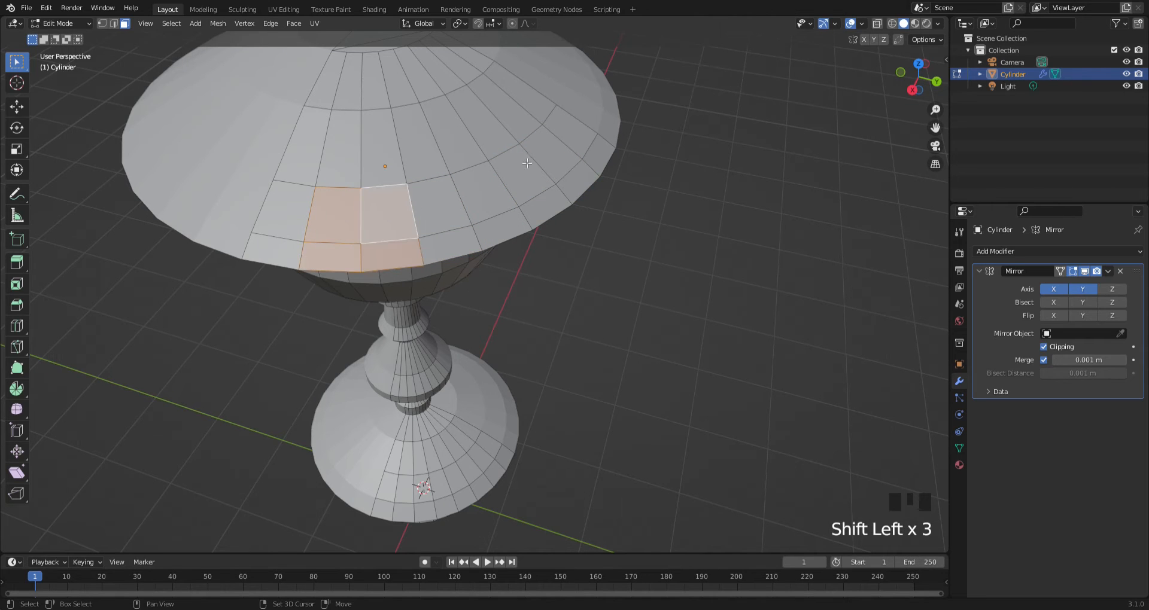
pyautogui.keyDown('shift'); pyautogui.click(576, 180); pyautogui.keyUp('shift')
pyautogui.keyDown('shift'); pyautogui.click(556, 153); pyautogui.keyUp('shift')
pyautogui.keyDown('shift'); pyautogui.click(544, 146); pyautogui.keyUp('shift')
pyautogui.keyDown('shift'); pyautogui.click(512, 175); pyautogui.keyUp('shift')
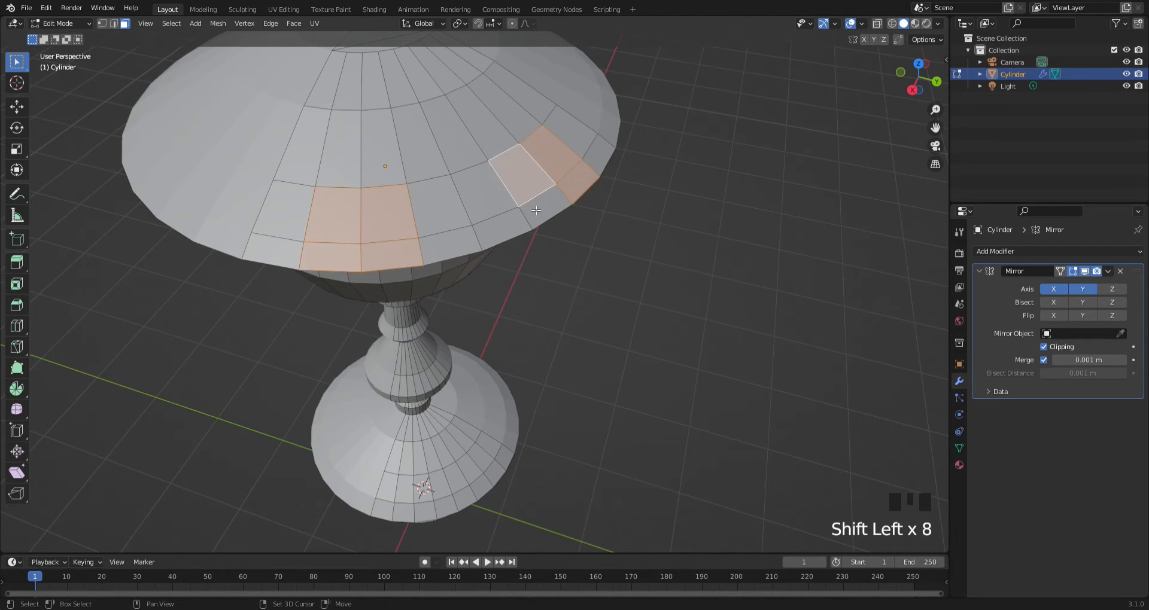
pyautogui.keyDown('shift'); pyautogui.click(539, 215); pyautogui.keyUp('shift')
pyautogui.press('e')
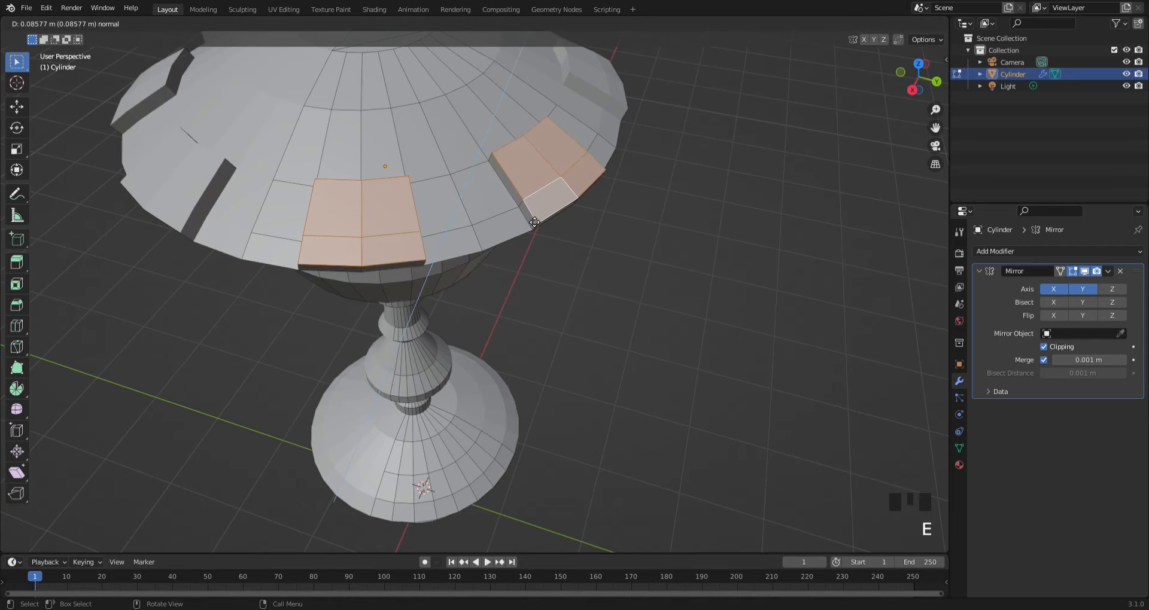
pyautogui.click(521, 233)
pyautogui.moveTo(521, 232); pyautogui.dragTo(535, 255, button='middle')
pyautogui.scroll(-2, 505, 223)
pyautogui.scroll(2, 525, 216)
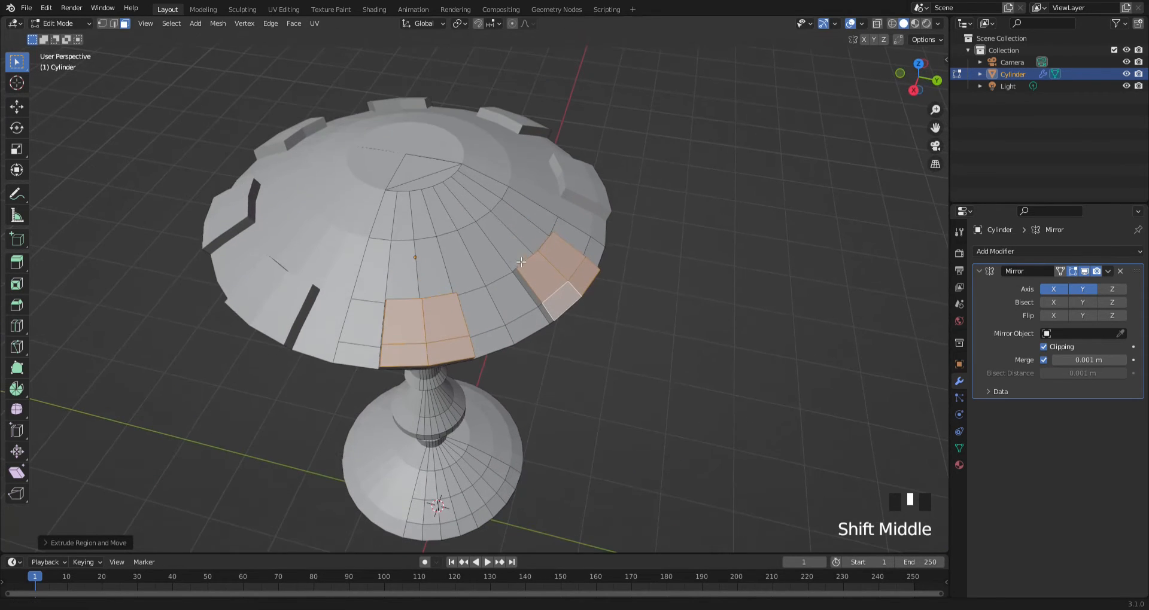
# Try extruding the curved segment face on the cap's flat top, then cancel and undo the extrusion
pyautogui.click(422, 188)
pyautogui.press('e')
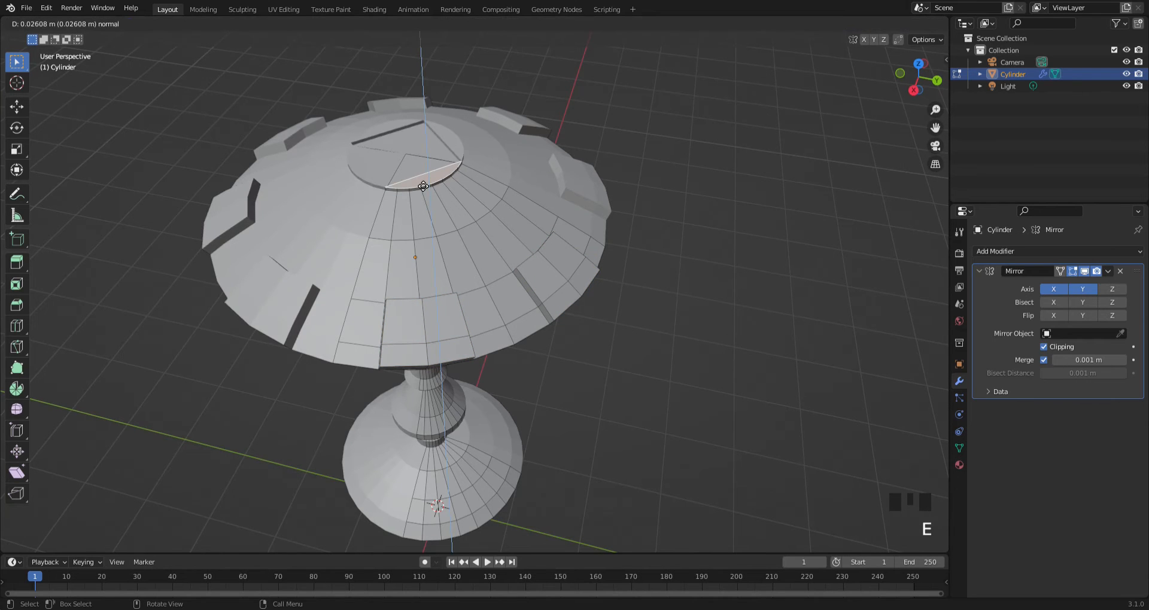
pyautogui.rightClick(422, 185)
pyautogui.hotkey('ctrl', 'z')
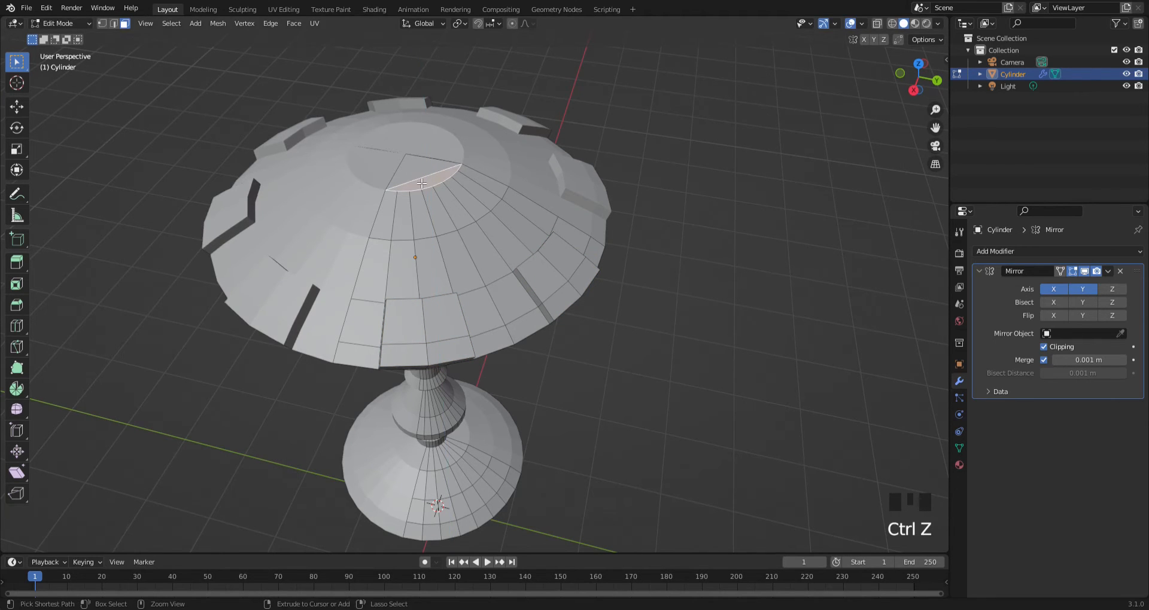
# Extrude a face on the cap's upper slope in place, move it away from the surface, and undo both operations
pyautogui.click(425, 234)
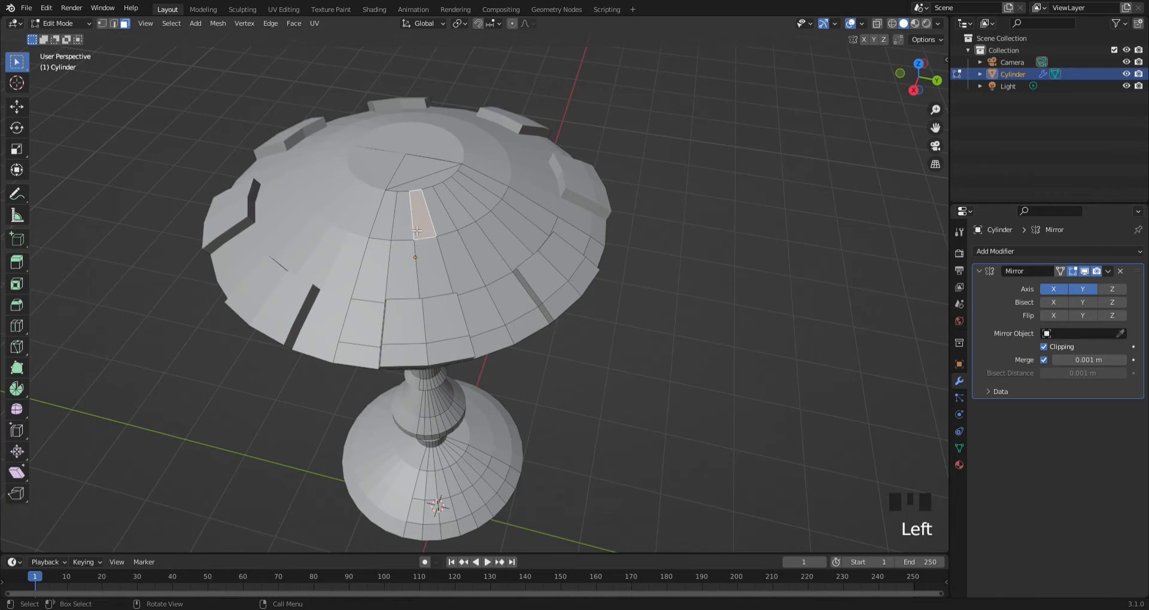
pyautogui.press('e')
pyautogui.rightClick(417, 214)
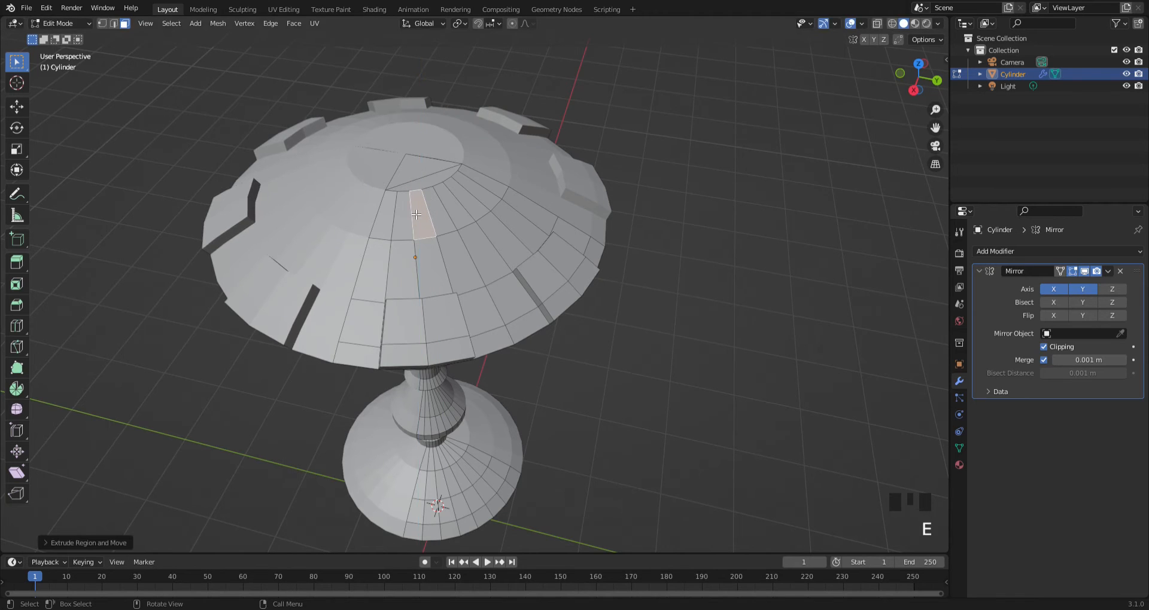
pyautogui.press('g')
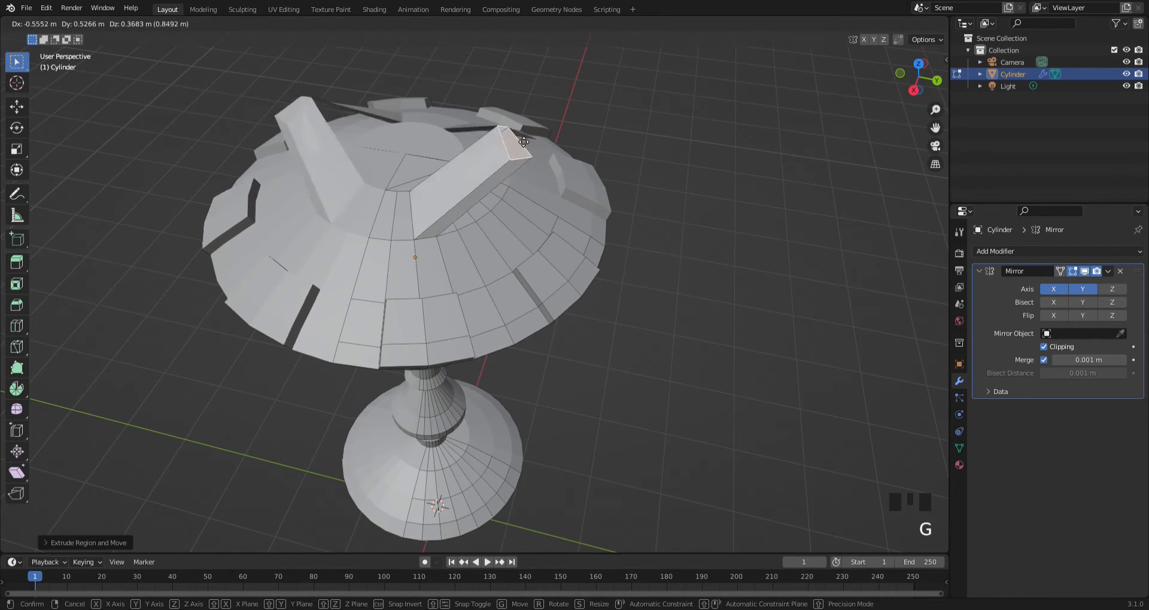
pyautogui.click(455, 180)
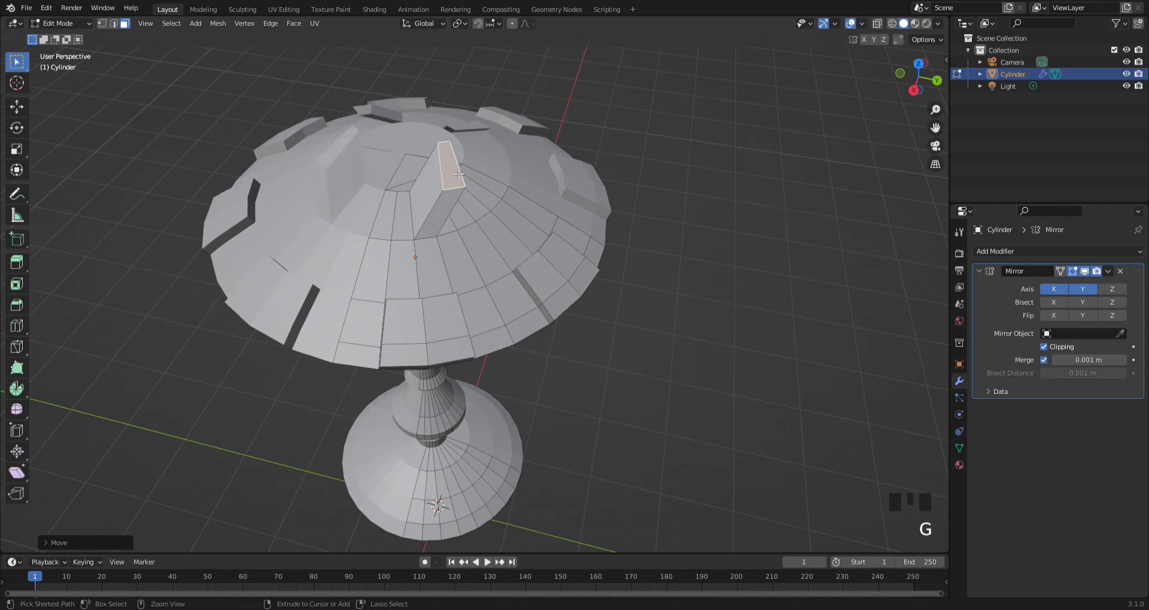
pyautogui.hotkey('ctrl', 'z')
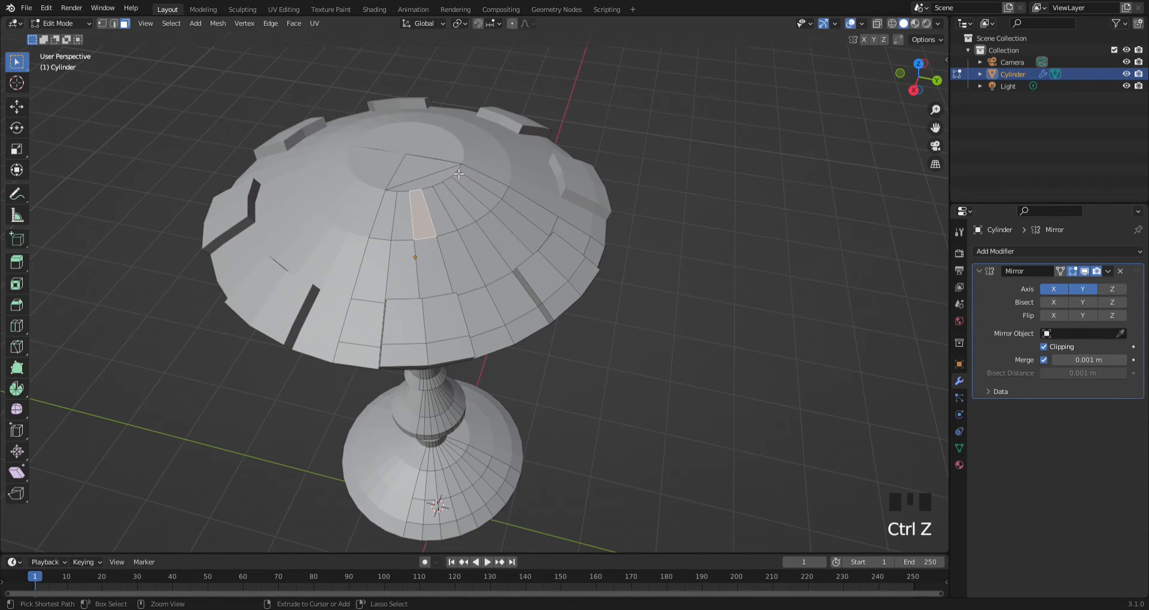
pyautogui.hotkey('ctrl', 'z')
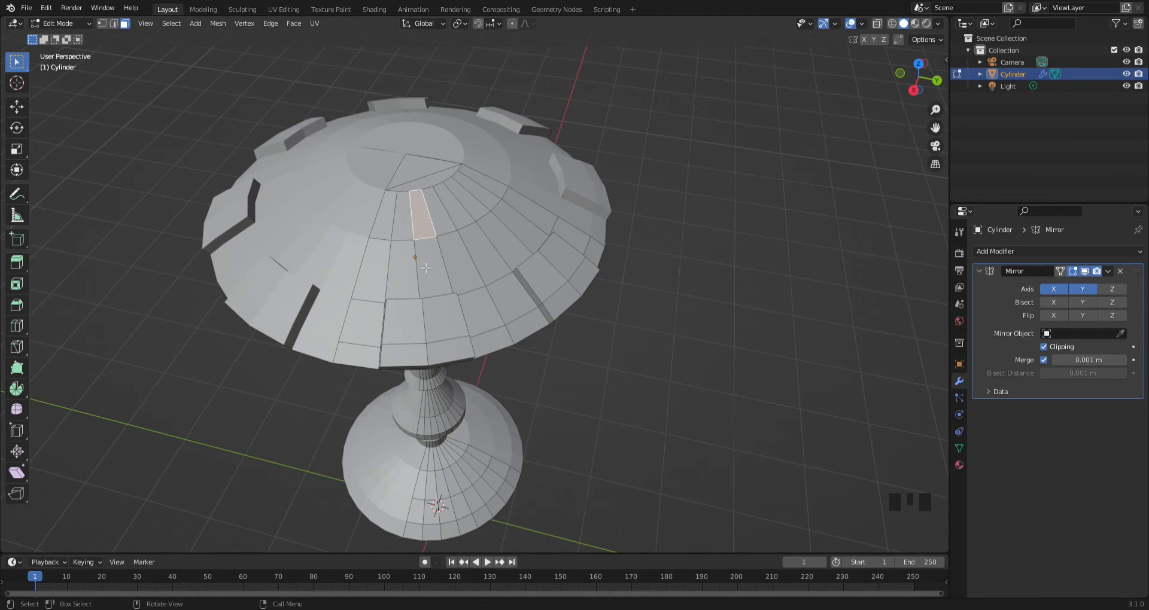
pyautogui.scroll(-3, 399, 188)
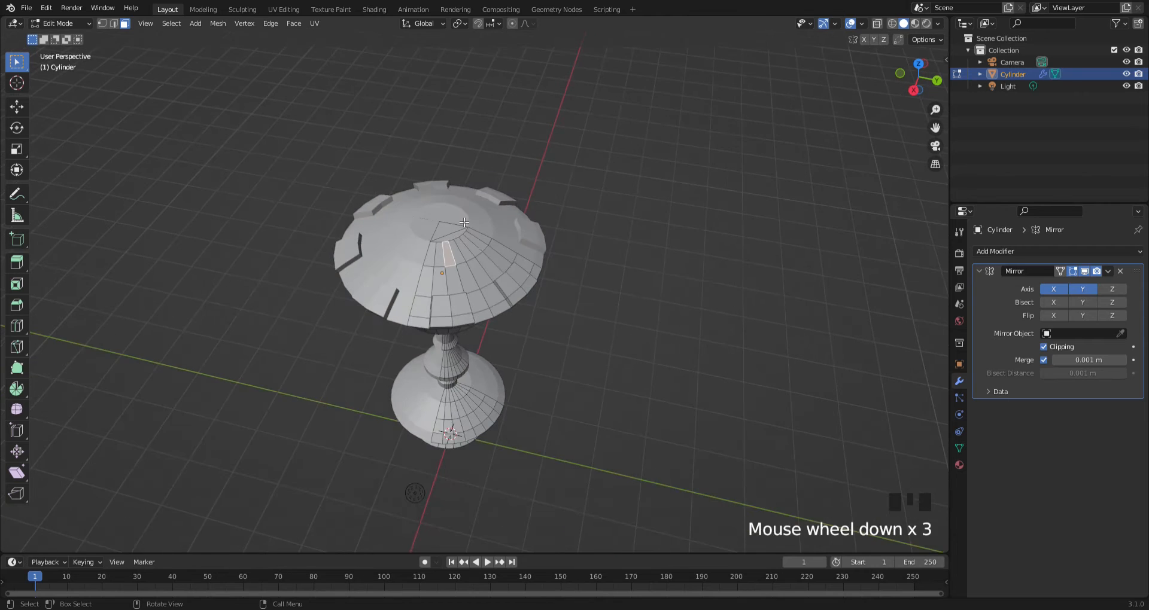
# Select separate faces around the tapered band beneath the wide cap and extrude them outward as raised panels
pyautogui.moveTo(435, 261); pyautogui.dragTo(312, 227, button='middle')
pyautogui.scroll(3, 467, 231)
pyautogui.moveTo(303, 220); pyautogui.dragTo(324, 232)
pyautogui.moveTo(359, 239); pyautogui.dragTo(323, 223, button='middle')
pyautogui.press('e')
pyautogui.click(359, 270)
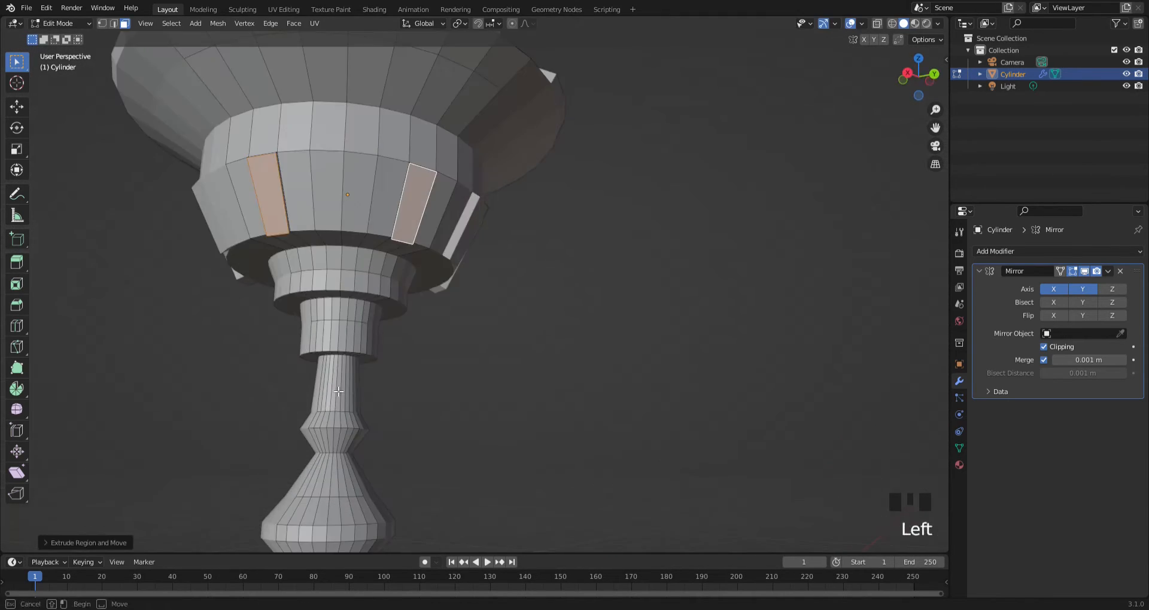
# Extrude separate vertical strips of faces on the slim stem outward as fins
pyautogui.click(335, 392)
pyautogui.moveTo(335, 392); pyautogui.dragTo(360, 320, button='middle')
pyautogui.scroll(3, 324, 407)
pyautogui.press('e')
pyautogui.click(337, 408)
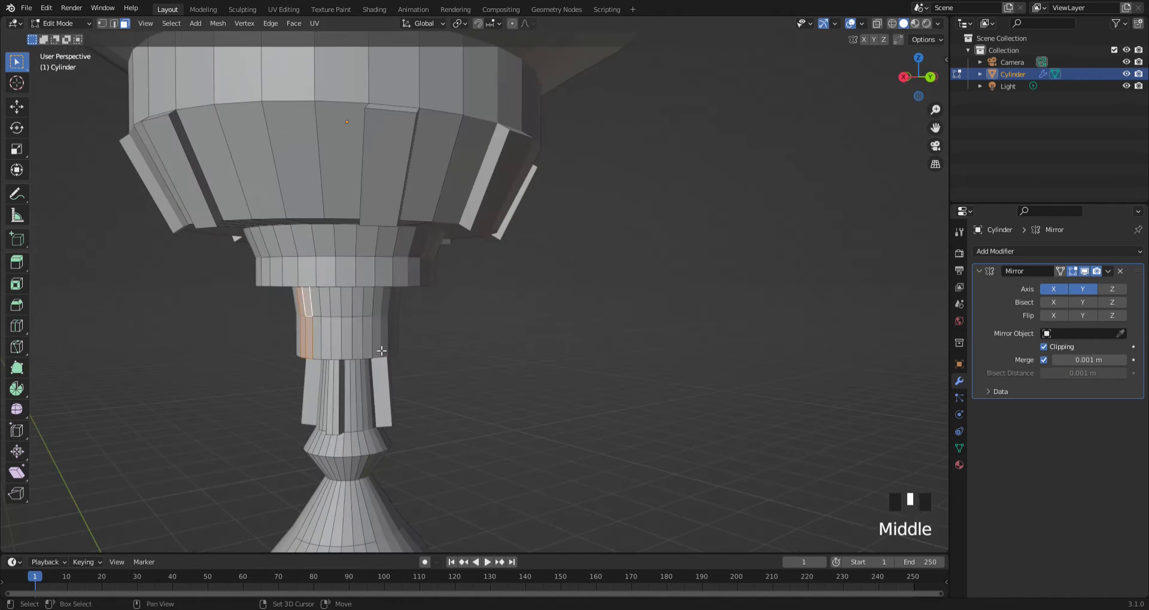
# Extrude separate two-face-high columns on the collar above the slim stem outward
pyautogui.click(368, 308)
pyautogui.press('e')
pyautogui.click(373, 338)
pyautogui.keyDown('shift'); pyautogui.click(369, 338); pyautogui.keyUp('shift')
pyautogui.press('e')
pyautogui.click(435, 341)
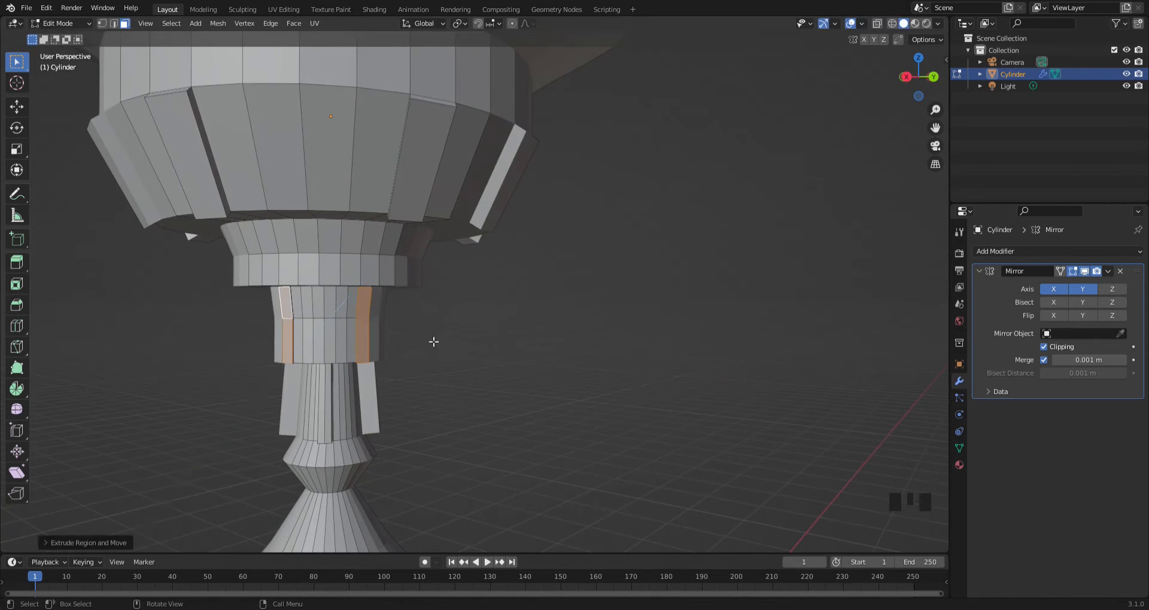
# Select alternating columns of faces on the base dome's upper slope and extrude them outward as raised ribs
pyautogui.scroll(4, 410, 400)
pyautogui.click(395, 442)
pyautogui.keyDown('shift'); pyautogui.click(403, 409); pyautogui.keyUp('shift')
pyautogui.keyDown('shift'); pyautogui.click(412, 378); pyautogui.keyUp('shift')
pyautogui.keyDown('shift'); pyautogui.click(387, 473); pyautogui.keyUp('shift')
pyautogui.keyDown('shift'); pyautogui.click(459, 373); pyautogui.keyUp('shift')
pyautogui.keyDown('shift'); pyautogui.click(436, 405); pyautogui.keyUp('shift')
pyautogui.press('e')
pyautogui.click(479, 413)
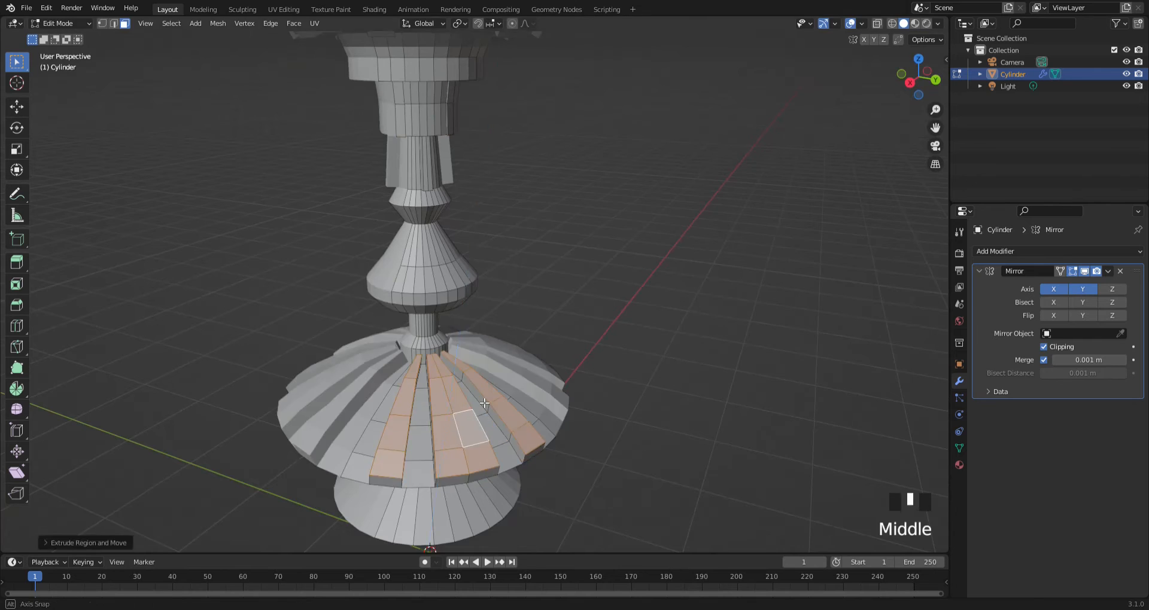
# Extrude the matching faces on the base dome's underside outward to continue the ribs
pyautogui.moveTo(484, 413); pyautogui.dragTo(487, 335, button='middle')
pyautogui.keyDown('shift'); pyautogui.click(505, 449); pyautogui.keyUp('shift')
pyautogui.press('e')
# Close the gaps between the upper and lower ribs along the dome's rim with faces, and undo the surplus operations
pyautogui.moveTo(566, 497); pyautogui.dragTo(563, 383, button='middle')
pyautogui.keyDown('shift'); pyautogui.click(574, 368); pyautogui.keyUp('shift')
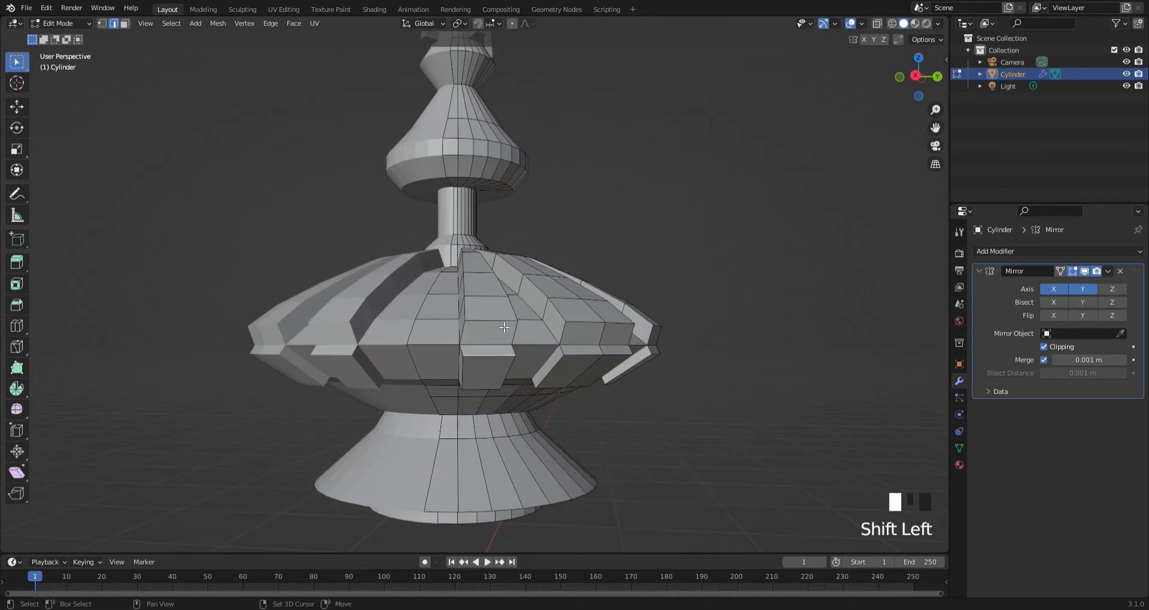
pyautogui.keyDown('shift'); pyautogui.click(554, 344); pyautogui.keyUp('shift')
pyautogui.keyDown('shift'); pyautogui.click(352, 346); pyautogui.keyUp('shift')
pyautogui.moveTo(351, 346); pyautogui.dragTo(383, 335, button='middle')
pyautogui.hotkey('ctrl', 'z')
pyautogui.hotkey('ctrl', 'z')
pyautogui.hotkey('ctrl', 'z')
pyautogui.hotkey('ctrl', 'z')
pyautogui.hotkey('ctrl', 'z')
pyautogui.hotkey('ctrl', 'z')
pyautogui.hotkey('ctrl', 'z')
pyautogui.hotkey('ctrl', 'z')
pyautogui.hotkey('ctrl', 'z')
pyautogui.hotkey('ctrl', 'z')
pyautogui.hotkey('ctrl', 'z')
pyautogui.hotkey('ctrl', 'z')
pyautogui.hotkey('ctrl', 'z')
pyautogui.hotkey('ctrl', 'z')
pyautogui.hotkey('ctrl', 'z')
pyautogui.hotkey('ctrl', 'z')
pyautogui.hotkey('ctrl', 'z')
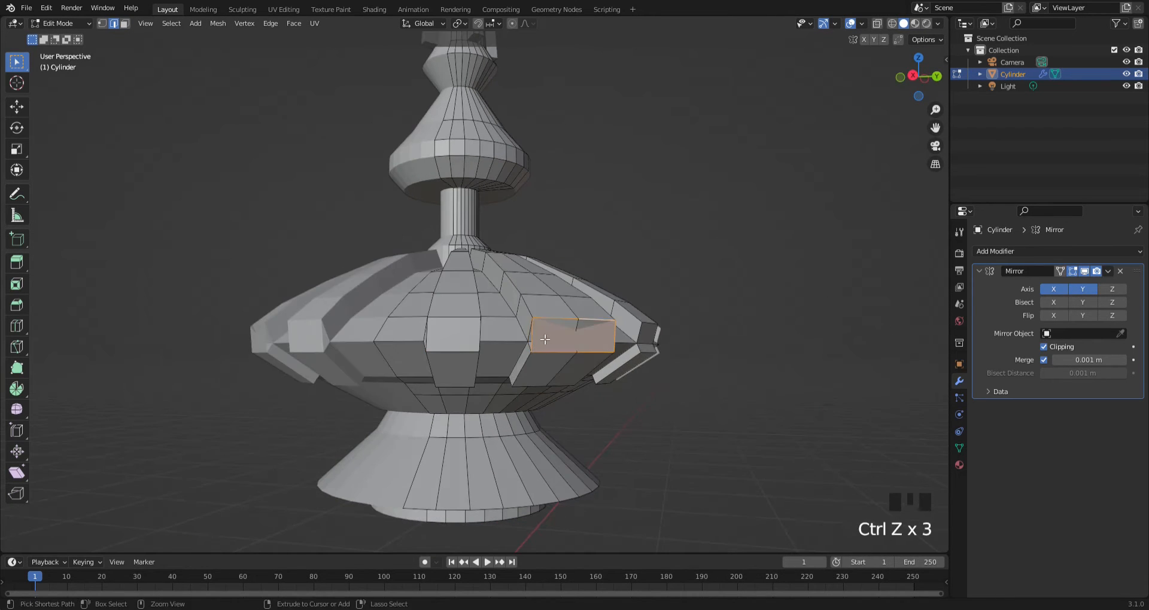
# In face select mode, extrude separate blocks of faces on the flared foot below the dome outward
pyautogui.moveTo(455, 359); pyautogui.dragTo(488, 287, button='middle')
pyautogui.click(124, 23)
pyautogui.keyDown('shift'); pyautogui.click(386, 371); pyautogui.keyUp('shift')
pyautogui.keyDown('shift'); pyautogui.click(495, 383); pyautogui.keyUp('shift')
pyautogui.moveTo(455, 335); pyautogui.dragTo(509, 251, button='middle')
pyautogui.keyDown('shift'); pyautogui.click(522, 318); pyautogui.keyUp('shift')
pyautogui.keyDown('shift'); pyautogui.click(497, 318); pyautogui.keyUp('shift')
pyautogui.press('e')
pyautogui.click(486, 328)
# Extrude separate blocks of faces on the foot's lowest band outward as pads, undoing the first attempt and reselecting the faces
pyautogui.keyDown('shift'); pyautogui.click(437, 357); pyautogui.keyUp('shift')
pyautogui.press('e')
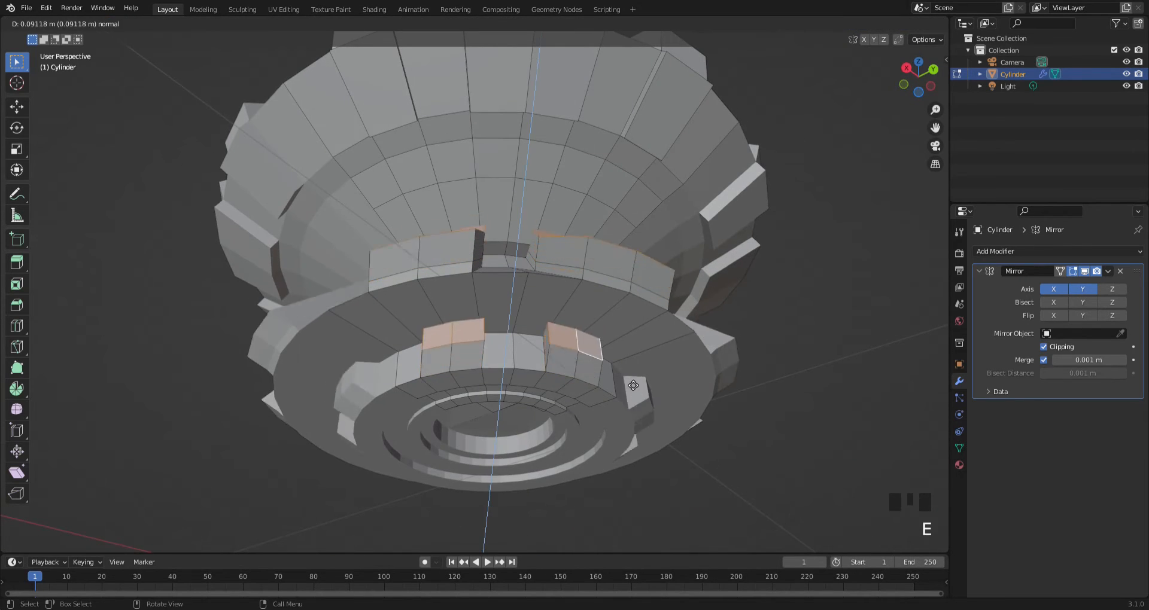
pyautogui.hotkey('ctrl', 'z')
pyautogui.click(467, 352)
pyautogui.keyDown('shift'); pyautogui.click(586, 363); pyautogui.keyUp('shift')
pyautogui.press('e')
pyautogui.click(617, 353)
# Select separate columns of faces on the bell-shaped bulb above the dome and extrude them outward as raised strips
pyautogui.moveTo(335, 335); pyautogui.dragTo(536, 520, button='middle')
pyautogui.scroll(-4, 537, 520)
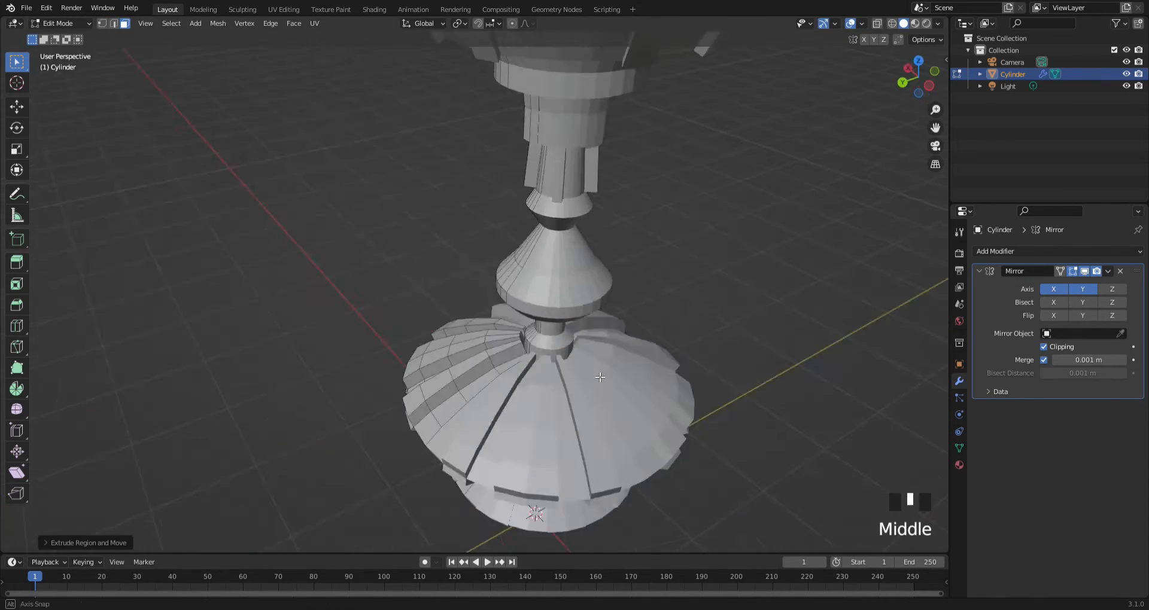
pyautogui.scroll(5, 575, 359)
pyautogui.click(608, 326)
pyautogui.click(560, 326)
pyautogui.click(629, 326)
pyautogui.keyDown('shift'); pyautogui.click(560, 323); pyautogui.keyUp('shift')
pyautogui.keyDown('shift'); pyautogui.click(539, 316); pyautogui.keyUp('shift')
pyautogui.keyDown('shift'); pyautogui.click(492, 290); pyautogui.keyUp('shift')
pyautogui.keyDown('shift'); pyautogui.click(613, 248); pyautogui.keyUp('shift')
pyautogui.press('e')
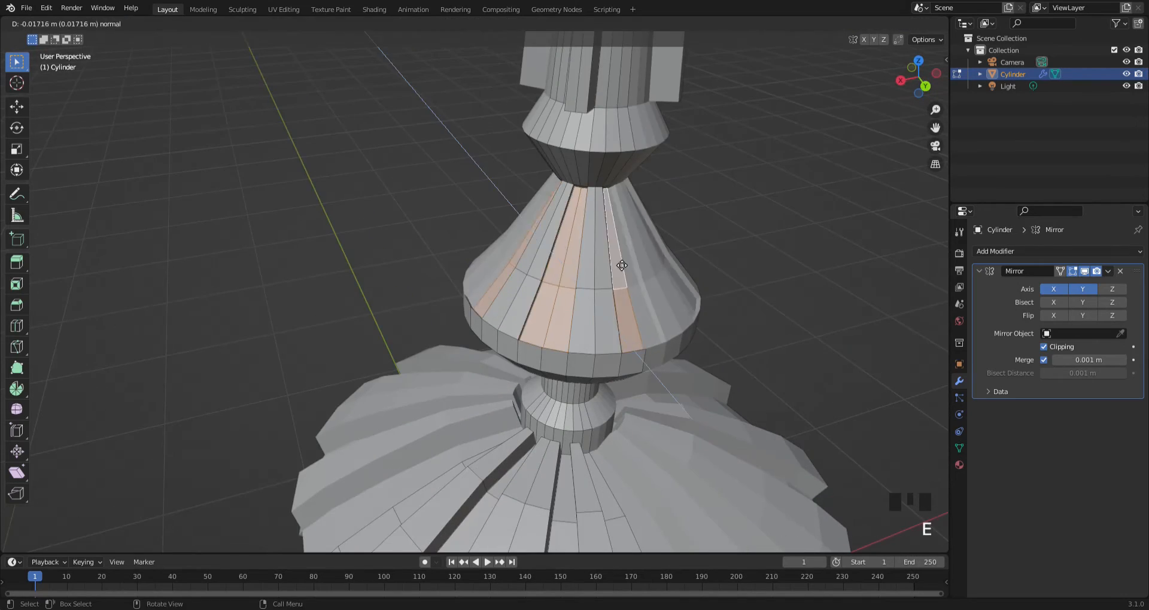
pyautogui.click(622, 264)
pyautogui.moveTo(623, 265); pyautogui.dragTo(548, 234, button='middle')
pyautogui.press('e')
# Select a two-by-two block of faces on the double-cone bead above the bulb and extrude it outward
pyautogui.moveTo(657, 274); pyautogui.dragTo(690, 279, button='middle')
pyautogui.scroll(5, 690, 280)
pyautogui.click(593, 161)
pyautogui.keyDown('shift'); pyautogui.click(574, 222); pyautogui.keyUp('shift')
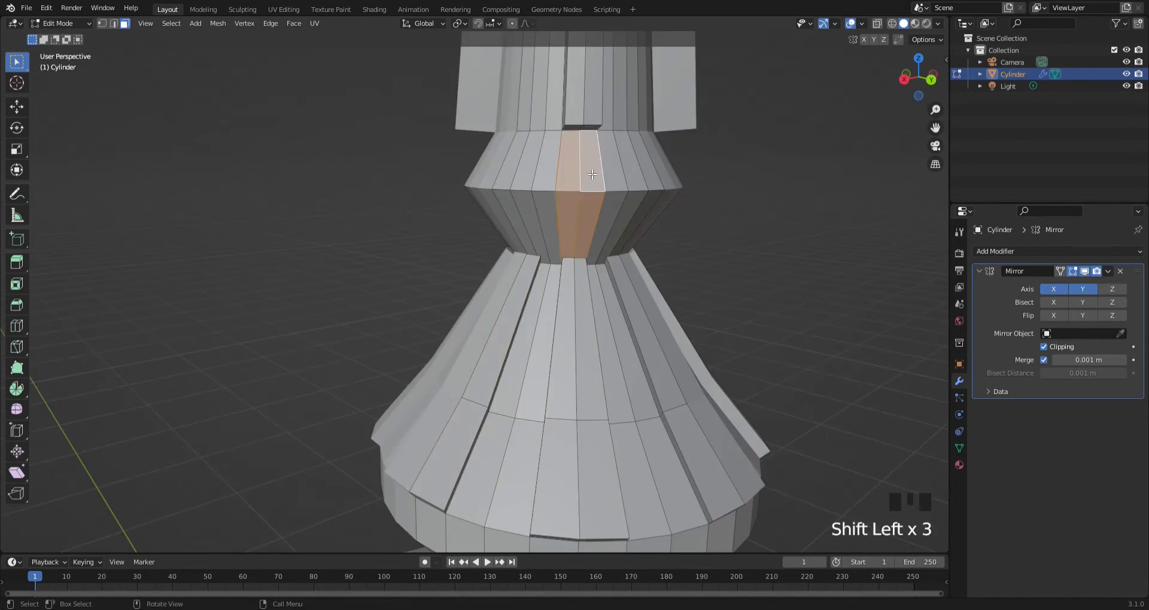
pyautogui.press('e')
pyautogui.moveTo(587, 197); pyautogui.dragTo(508, 197, button='middle')
pyautogui.click(613, 293)
# Return to Object Mode and examine the whole candlestick from the side and from above
pyautogui.scroll(-8, 613, 294)
pyautogui.moveTo(614, 294); pyautogui.dragTo(569, 240, button='middle')
pyautogui.press('Tab')
pyautogui.scroll(3, 688, 239)
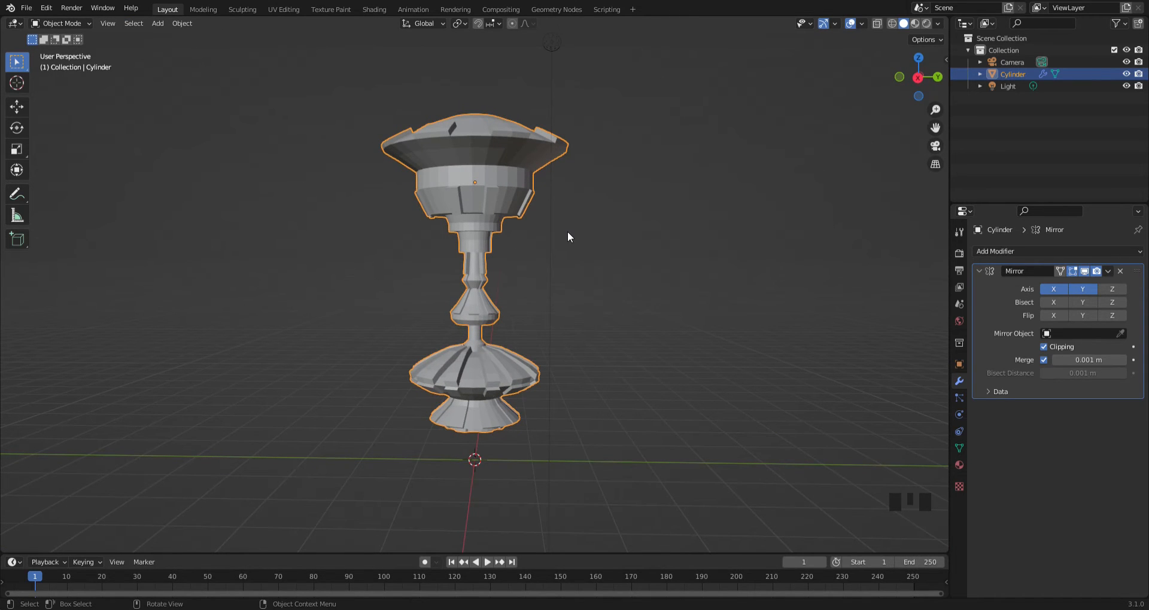
pyautogui.scroll(-3, 567, 231)
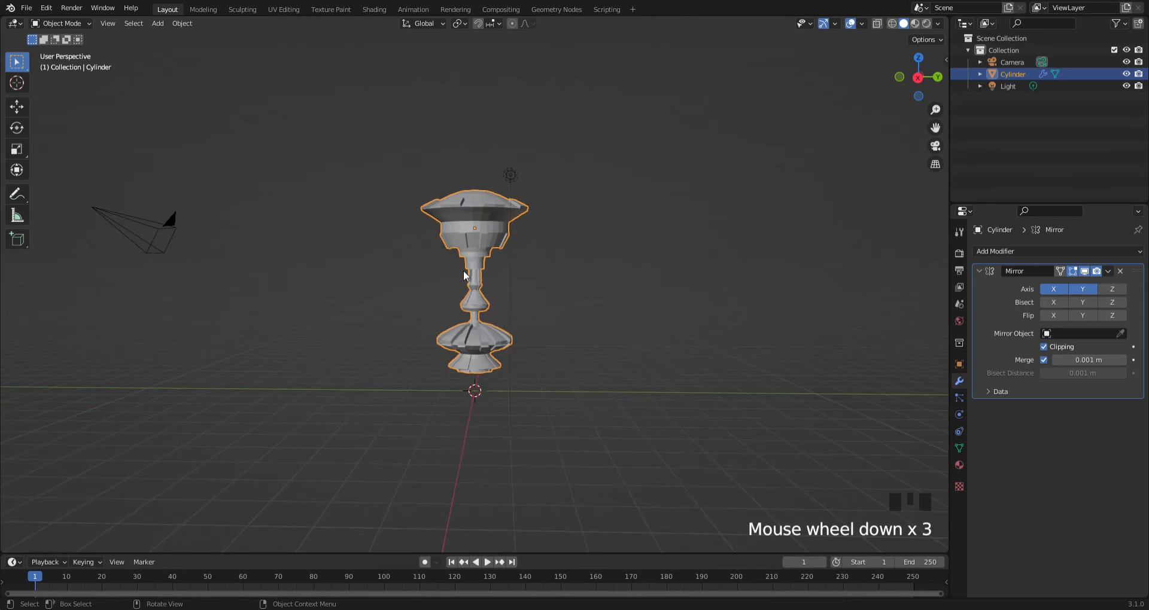
pyautogui.moveTo(463, 270); pyautogui.dragTo(328, 258, button='middle')
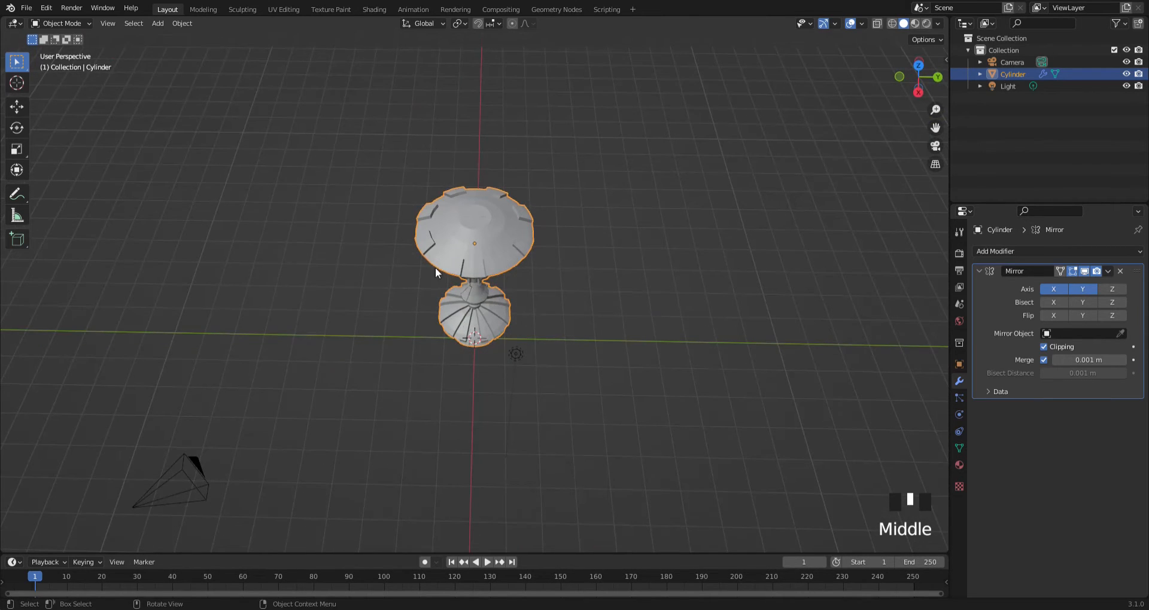
pyautogui.scroll(2, 402, 237)
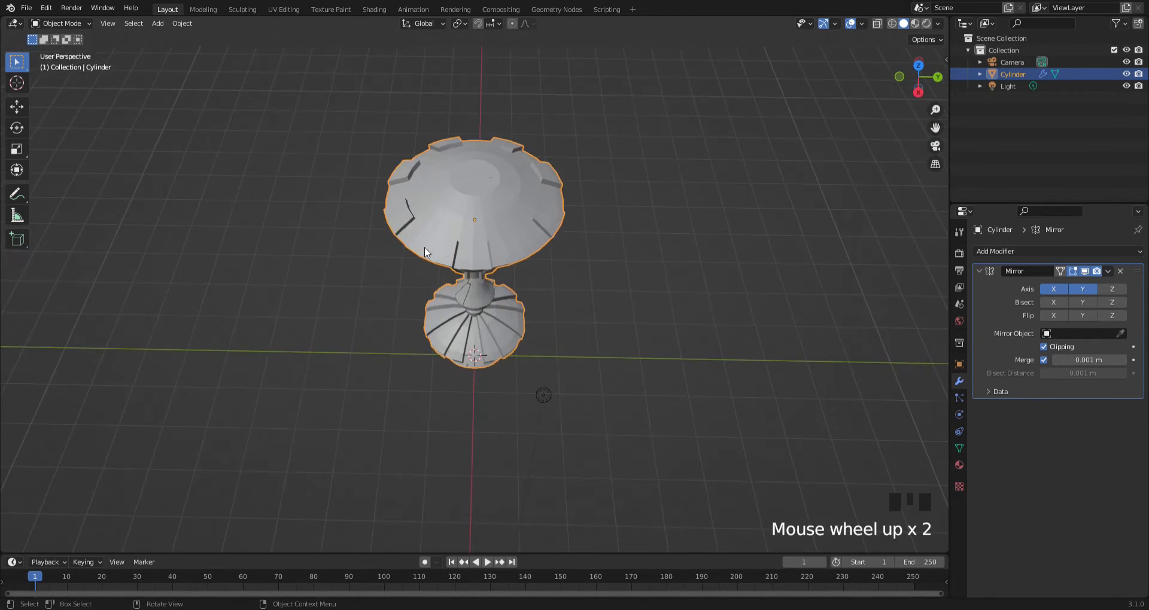
pyautogui.moveTo(402, 237); pyautogui.dragTo(350, 218, button='middle')
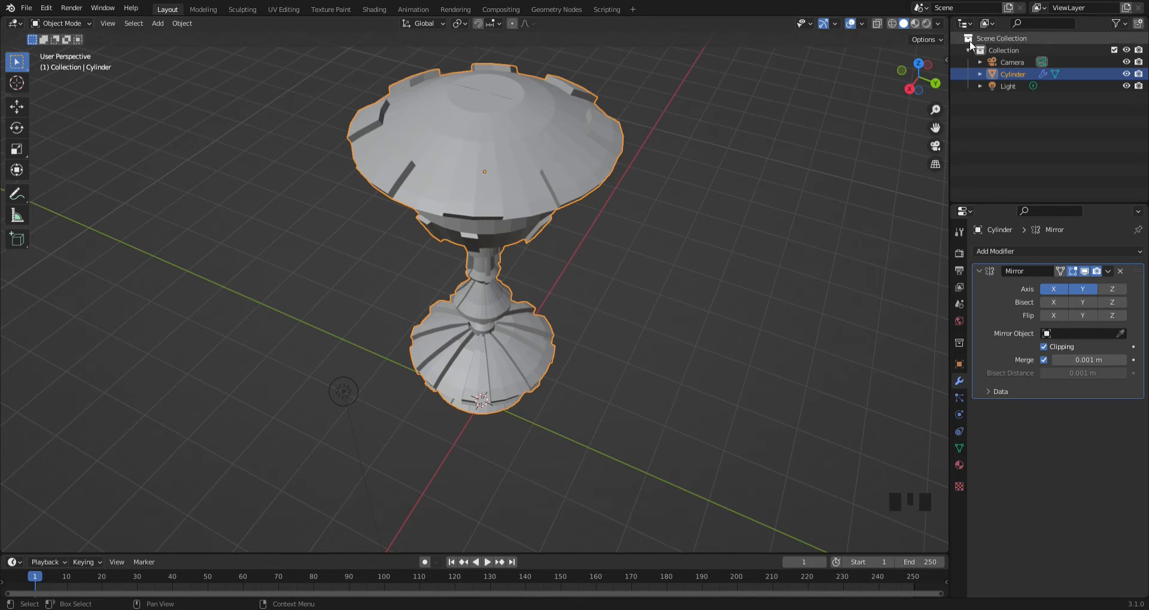
# Preview the candlestick in rendered shading and return the viewport to solid shading
pyautogui.click(917, 24)
pyautogui.click(925, 23)
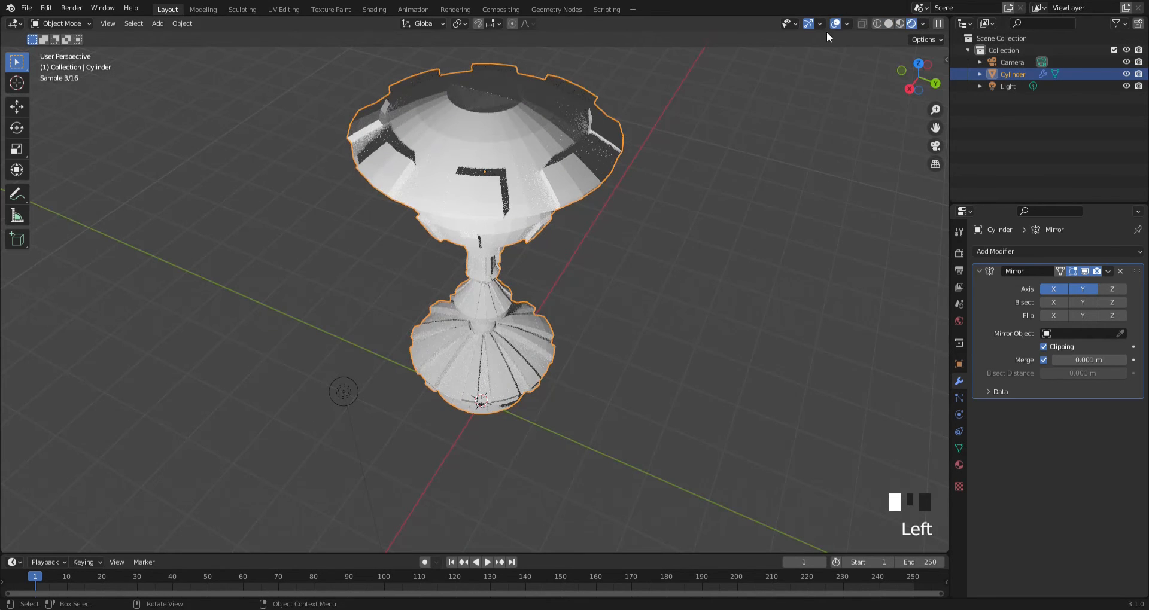
pyautogui.moveTo(624, 237); pyautogui.dragTo(595, 259, button='middle')
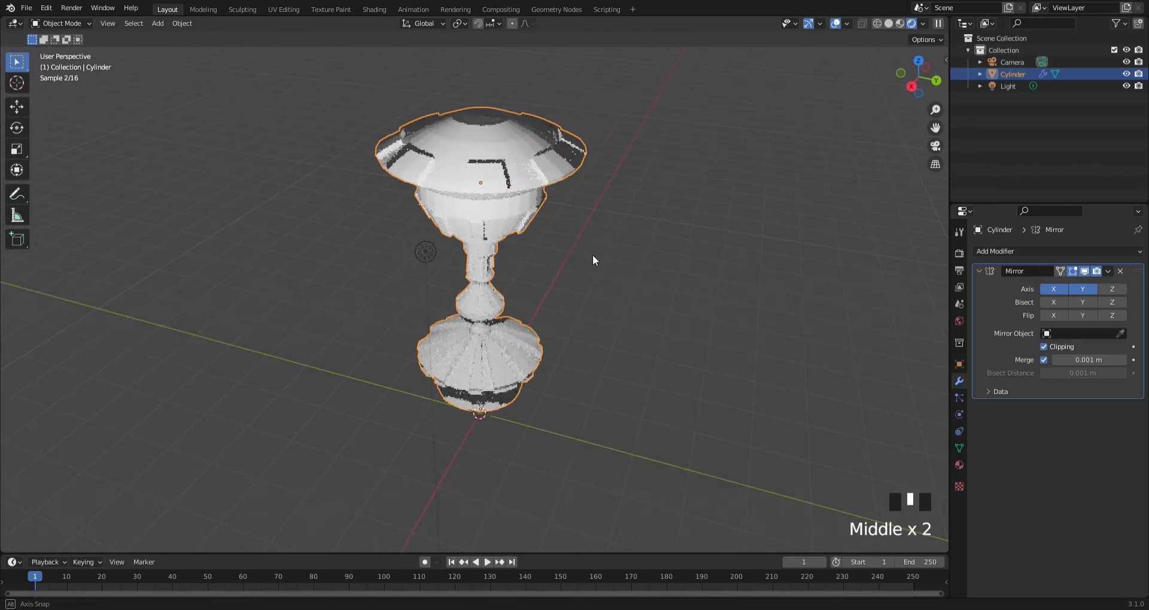
pyautogui.click(888, 23)
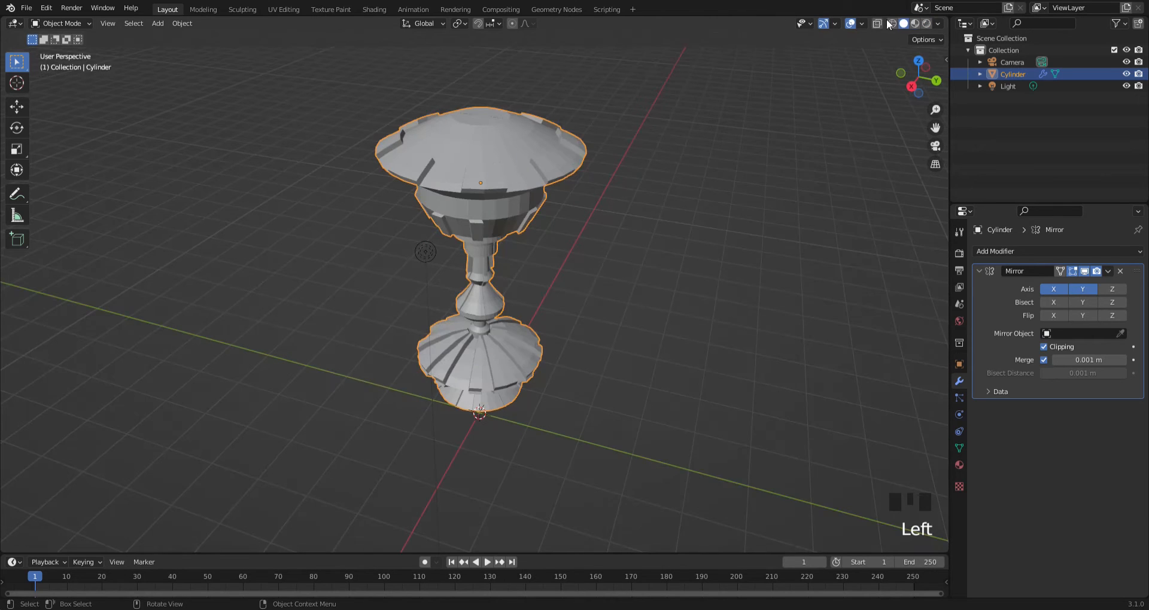
# Enlarge the timeline area, turn it into a Shader Editor, and create a new material for the candlestick
pyautogui.click(739, 551)
pyautogui.moveTo(739, 556); pyautogui.dragTo(620, 287)
pyautogui.click(12, 292)
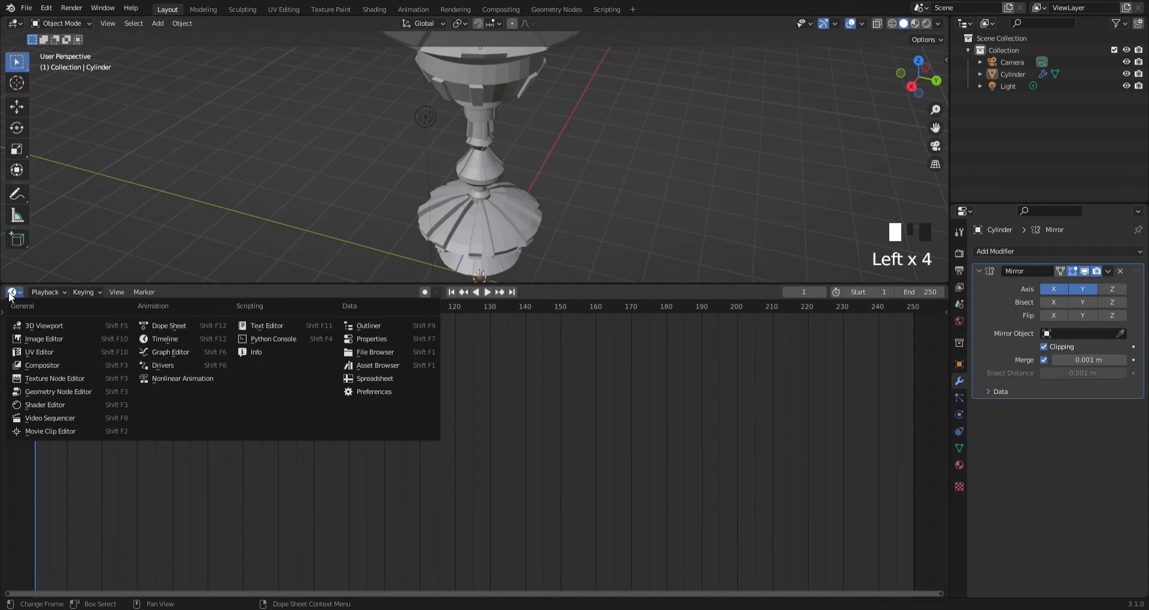
pyautogui.click(64, 401)
pyautogui.scroll(1, 343, 417)
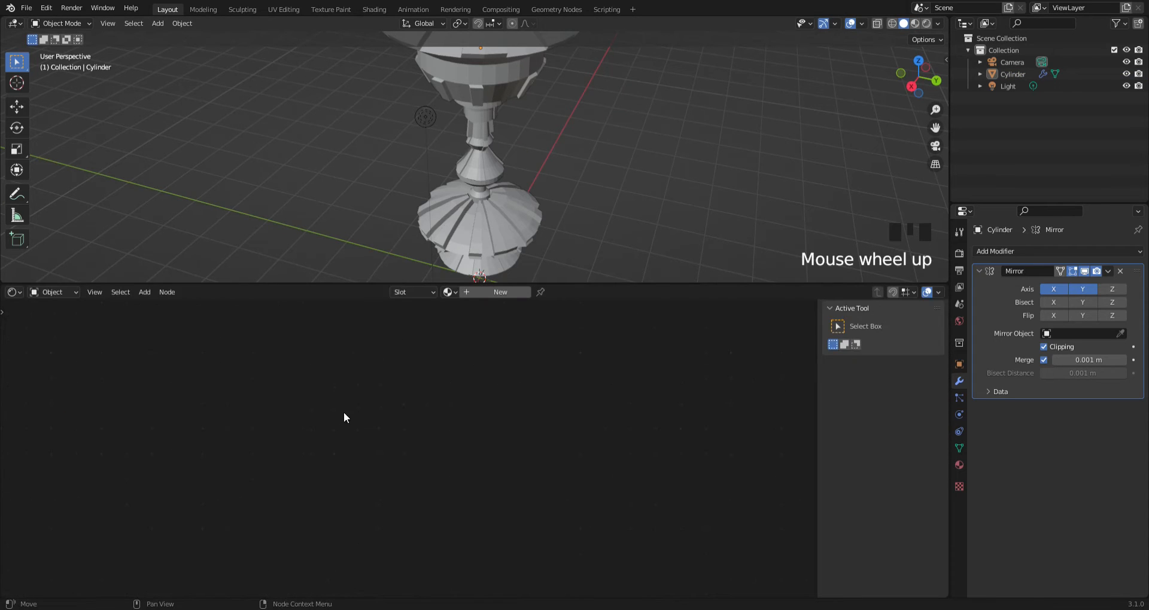
pyautogui.click(488, 297)
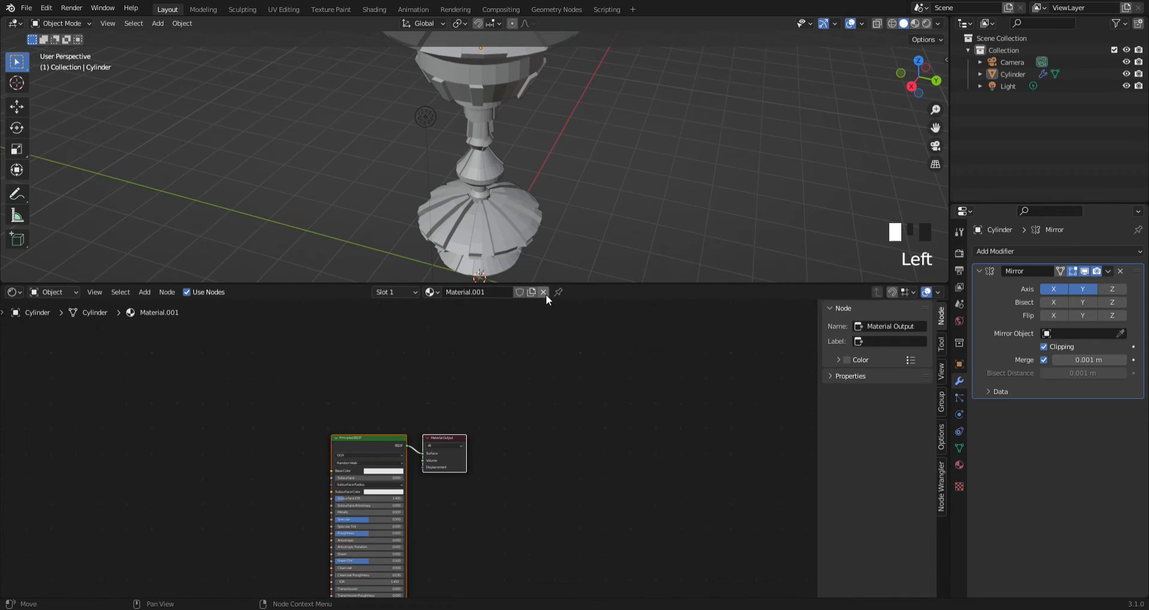
# Spread the Principled BSDF and Material Output nodes far apart to make room in the node graph
pyautogui.moveTo(546, 299); pyautogui.dragTo(441, 380, button='middle')
pyautogui.click(439, 364)
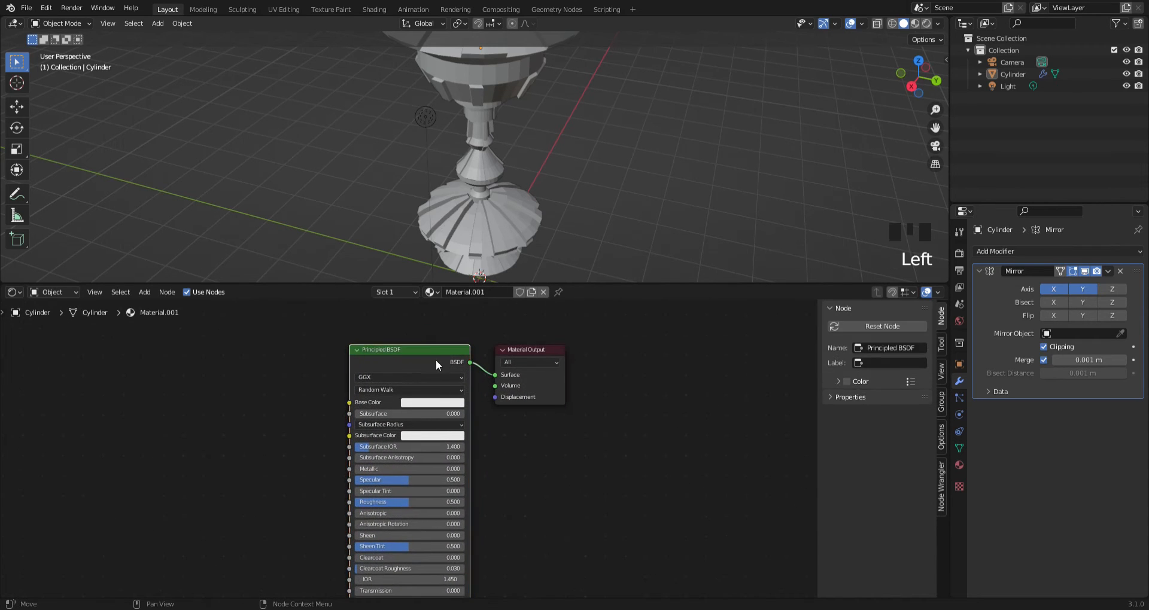
pyautogui.moveTo(427, 353); pyautogui.dragTo(362, 313)
pyautogui.moveTo(511, 348); pyautogui.dragTo(742, 558)
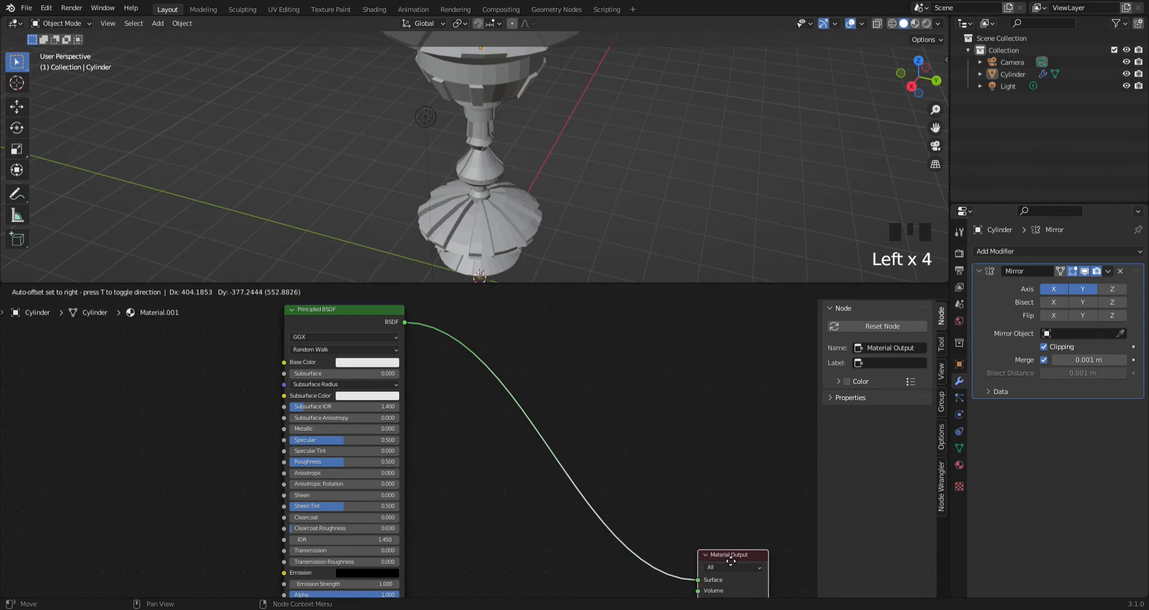
pyautogui.moveTo(634, 426); pyautogui.dragTo(715, 375, button='middle')
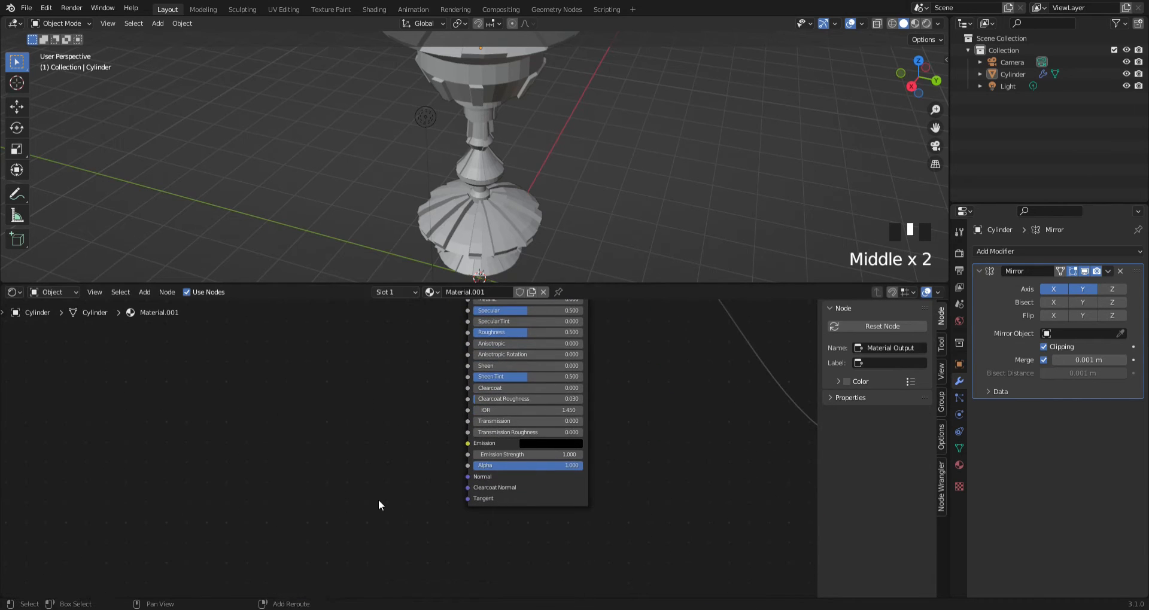
pyautogui.hotkey('shift', 'a')
pyautogui.moveTo(286, 500)
# Darken the Principled BSDF's Base Color to mid grey and set Metallic to 1.000
pyautogui.moveTo(373, 411); pyautogui.dragTo(457, 387, button='middle')
pyautogui.click(520, 482)
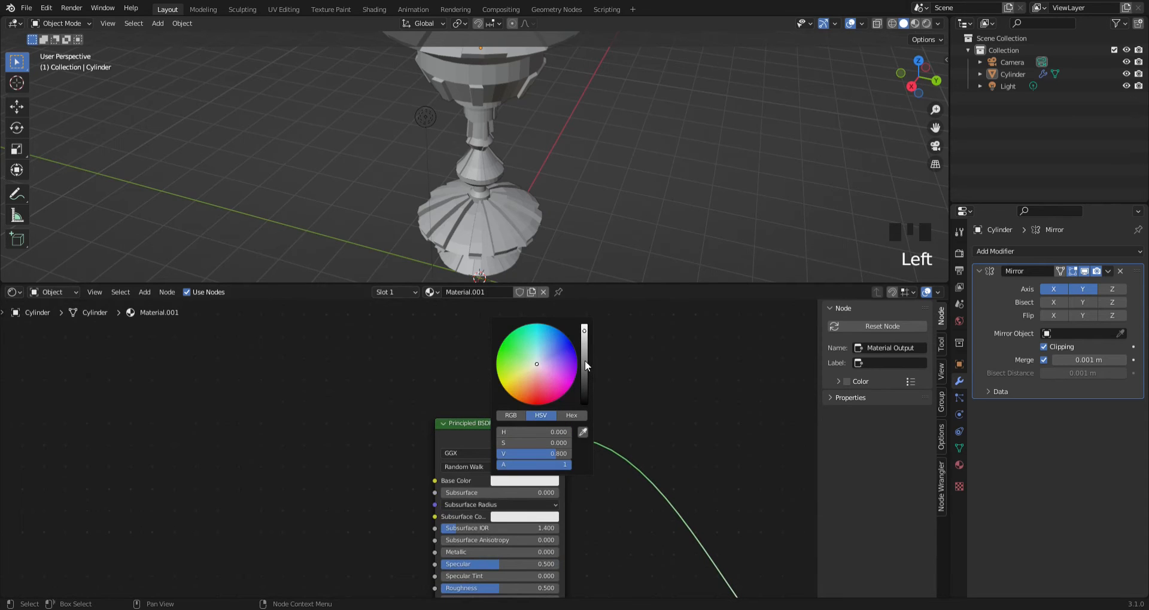
pyautogui.moveTo(584, 360); pyautogui.dragTo(587, 378)
pyautogui.moveTo(468, 555); pyautogui.dragTo(477, 502, button='middle')
pyautogui.moveTo(479, 500); pyautogui.dragTo(569, 500)
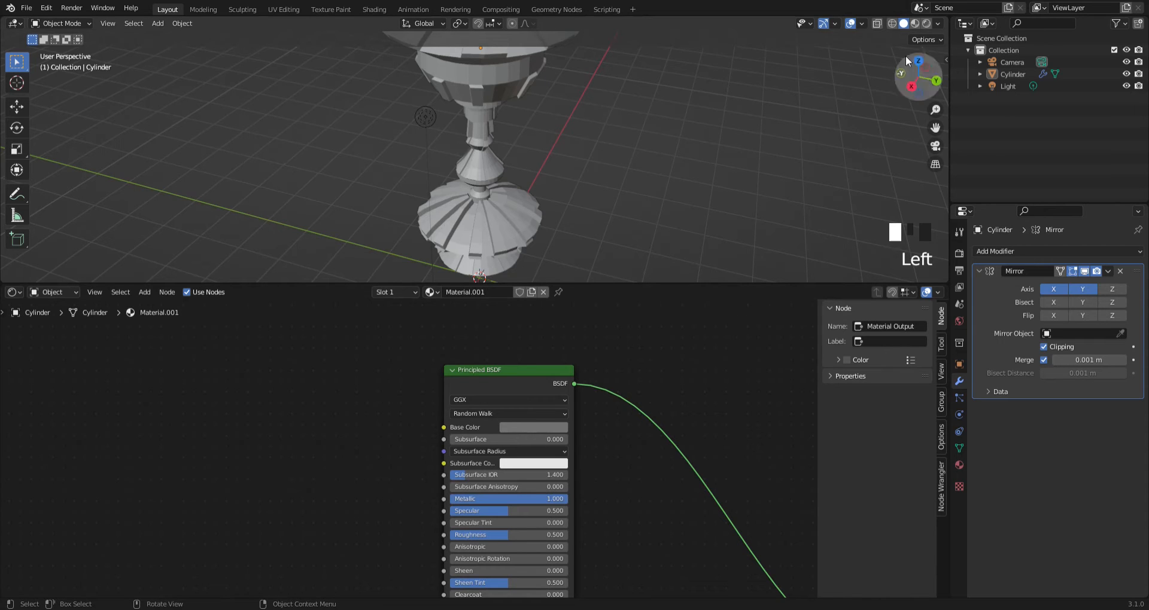
# Switch the viewport to rendered shading and examine the metallic ribbed base up close
pyautogui.click(926, 24)
pyautogui.moveTo(569, 124)
pyautogui.mouseDown(button='middle')
pyautogui.moveTo(633, 115)
pyautogui.moveTo(581, 157)
pyautogui.moveTo(557, 214)
pyautogui.moveTo(507, 167)
pyautogui.moveTo(565, 170)
pyautogui.moveTo(501, 138)
pyautogui.moveTo(497, 185)
pyautogui.moveTo(534, 97)
pyautogui.mouseUp(button='middle')
pyautogui.scroll(2, 580, 124)
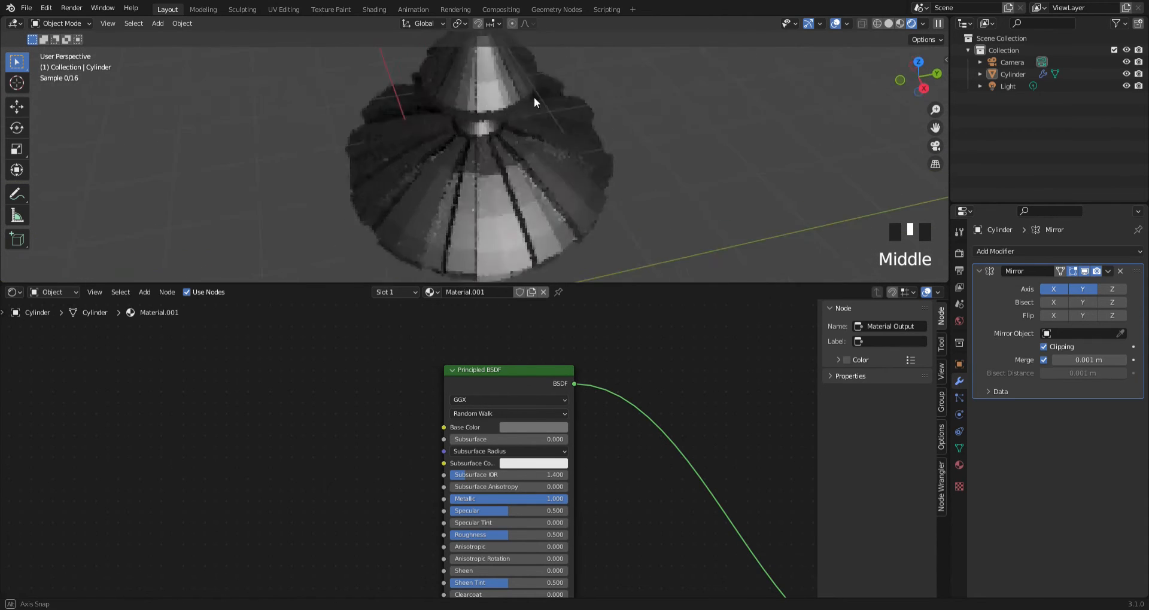
pyautogui.scroll(2, 529, 146)
pyautogui.keyDown('shift'); pyautogui.moveTo(529, 146); pyautogui.dragTo(605, 51, button='middle'); pyautogui.keyUp('shift')
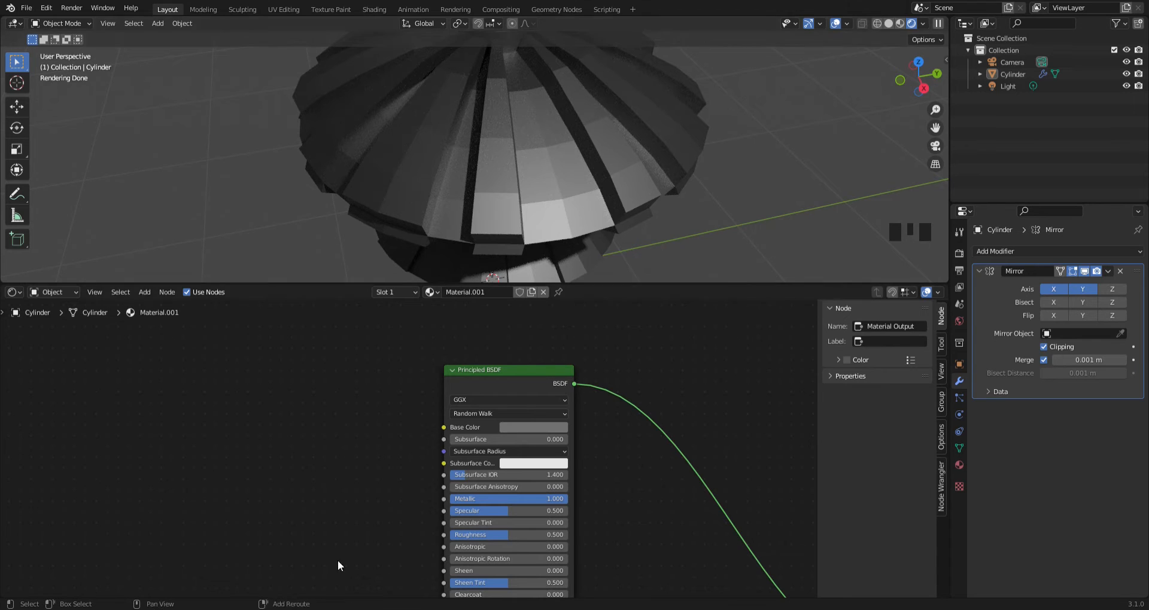
# Add a Bump node beside the Principled BSDF and connect its Normal output to the shader's Normal input
pyautogui.keyDown('shift'); pyautogui.moveTo(390, 496); pyautogui.dragTo(413, 362, button='middle'); pyautogui.keyUp('shift')
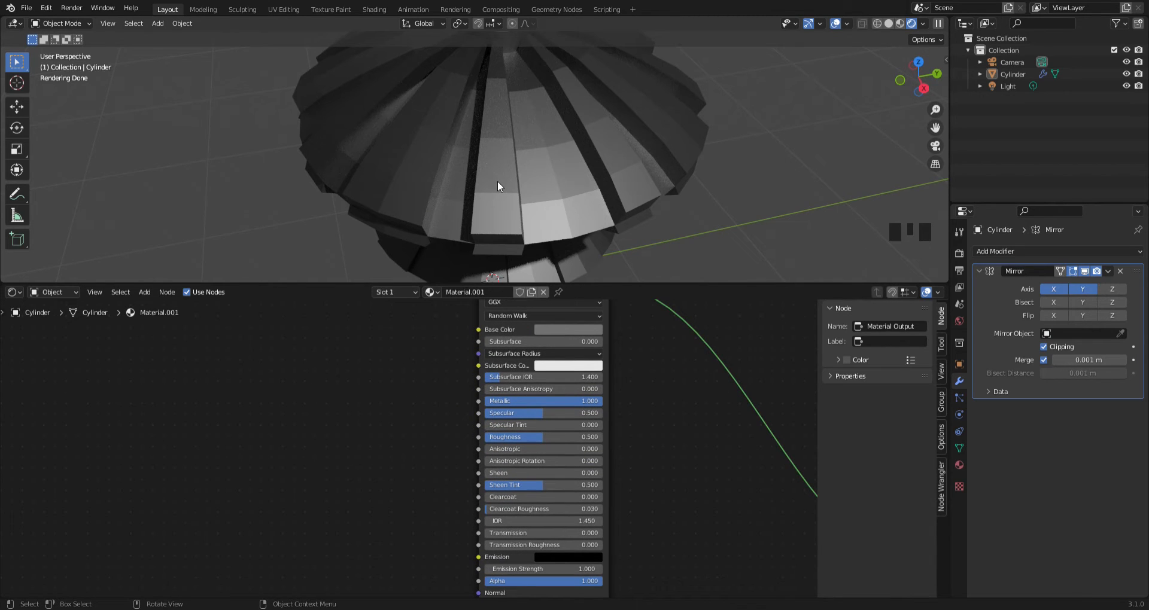
pyautogui.keyDown('shift'); pyautogui.moveTo(420, 466); pyautogui.dragTo(475, 289, button='middle'); pyautogui.keyUp('shift')
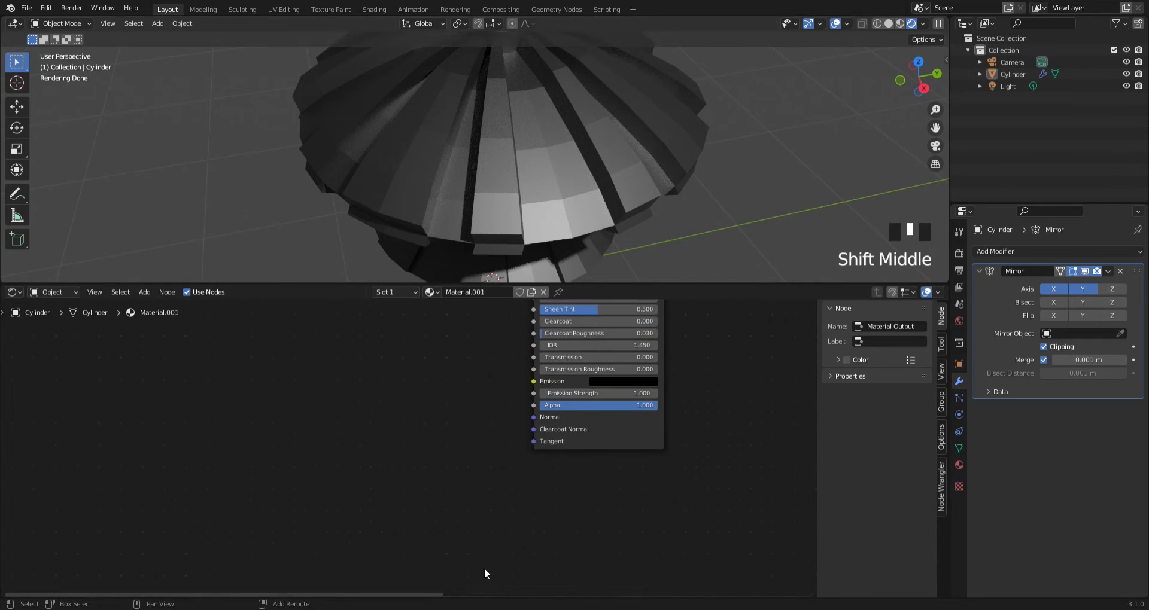
pyautogui.hotkey('shift', 'a')
pyautogui.click(436, 467)
pyautogui.write('B')
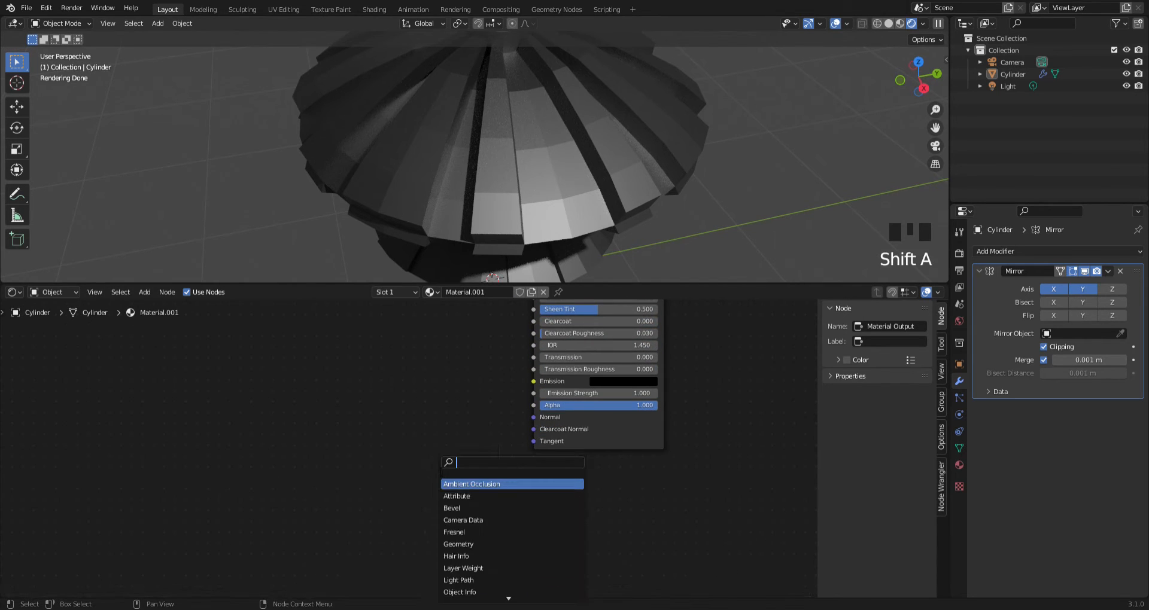
pyautogui.write('ump')
pyautogui.press('Return')
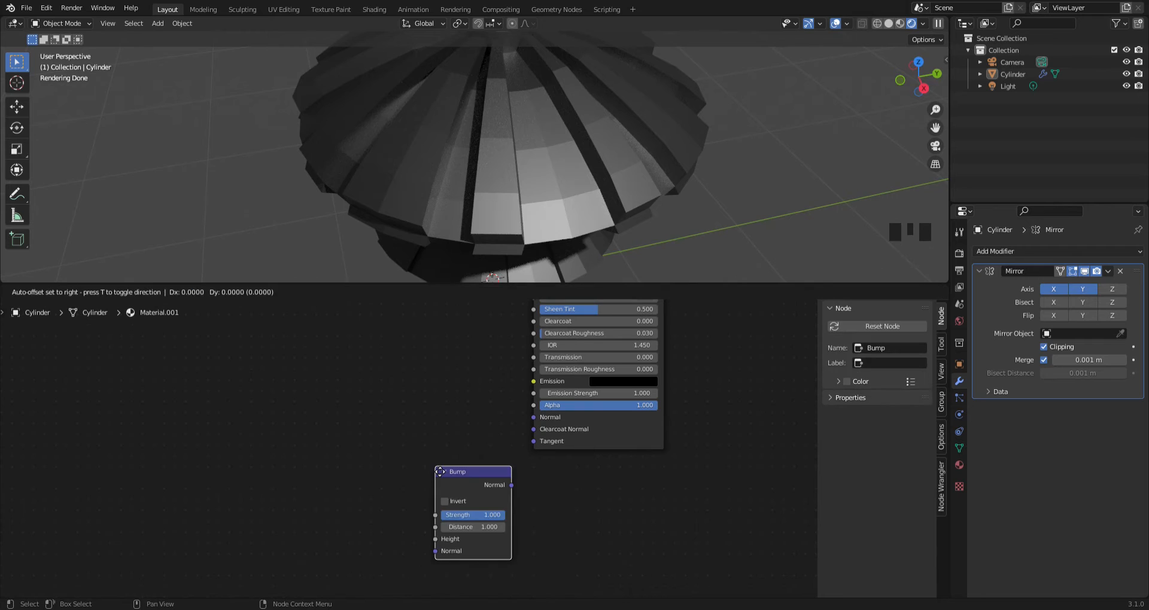
pyautogui.click(429, 391)
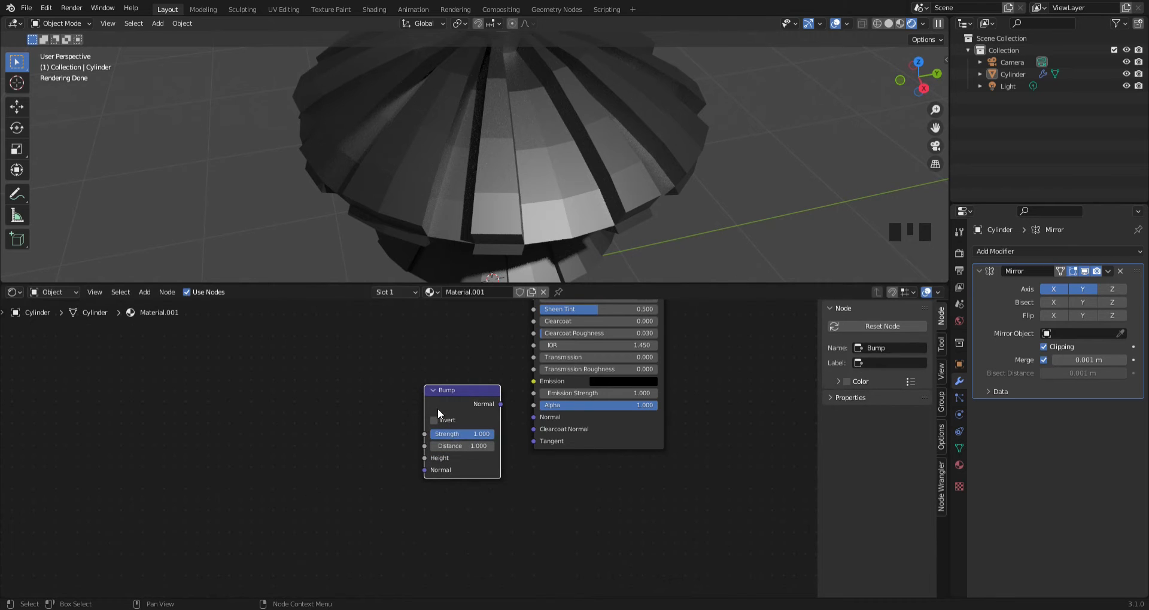
pyautogui.moveTo(437, 408); pyautogui.dragTo(529, 417)
# Add a Voronoi Texture node to the material, placed ahead of the Bump node
pyautogui.hotkey('shift', 'a')
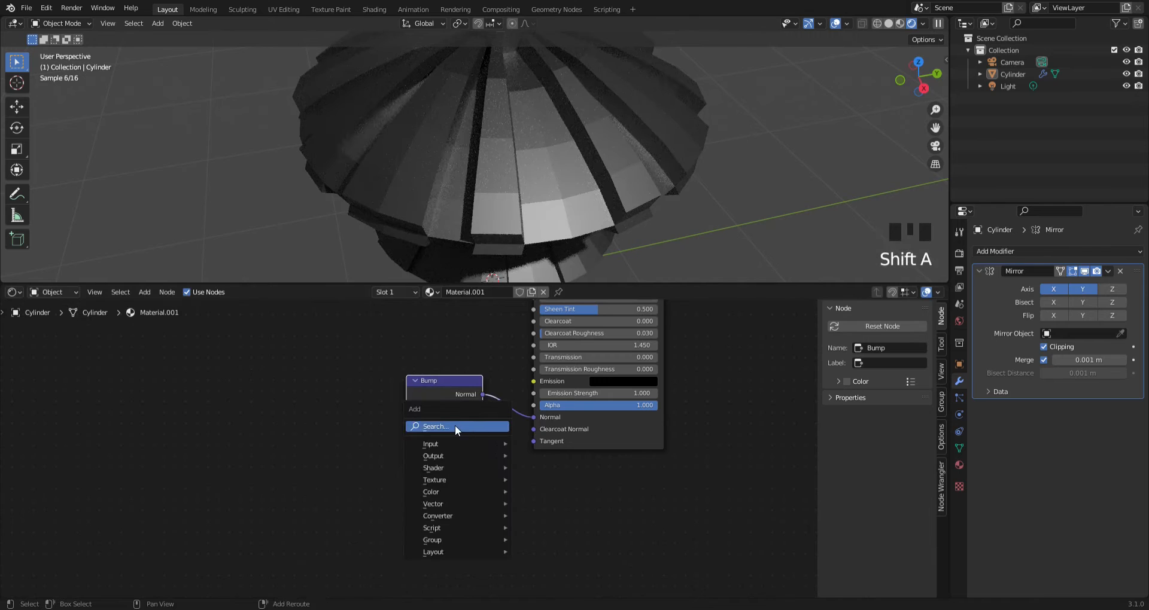
pyautogui.click(455, 425)
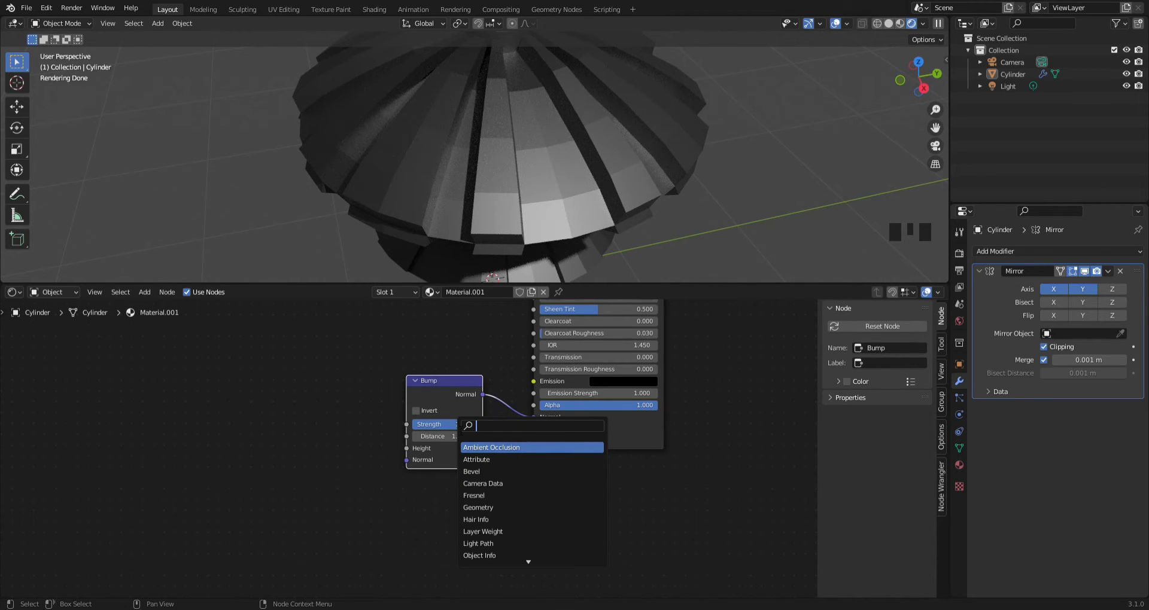
pyautogui.write('voro')
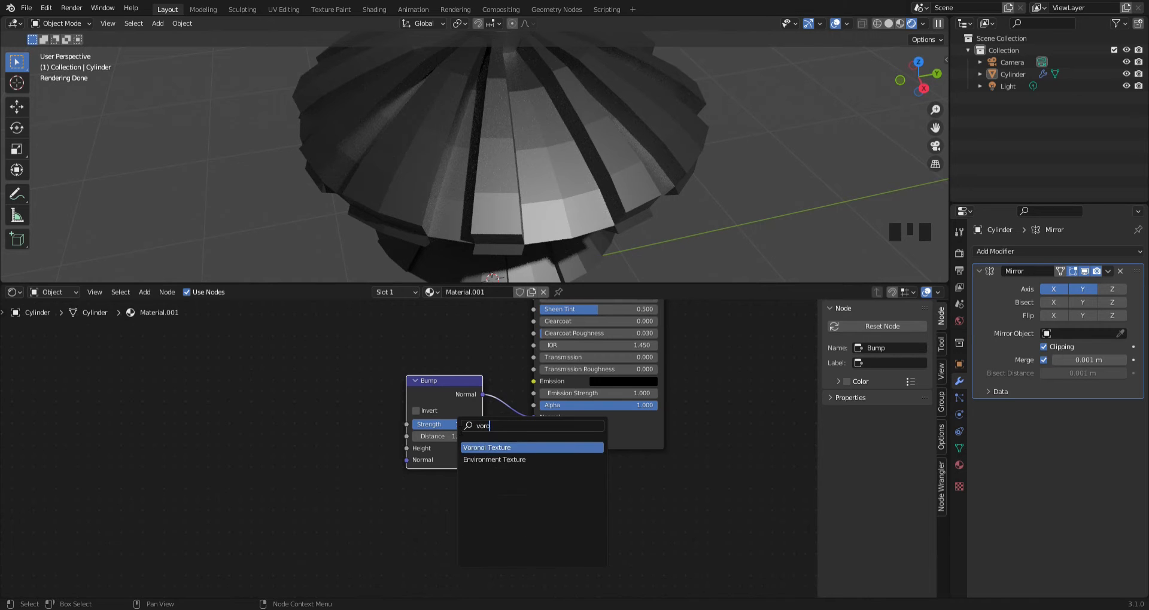
pyautogui.write('noi')
pyautogui.press('Return')
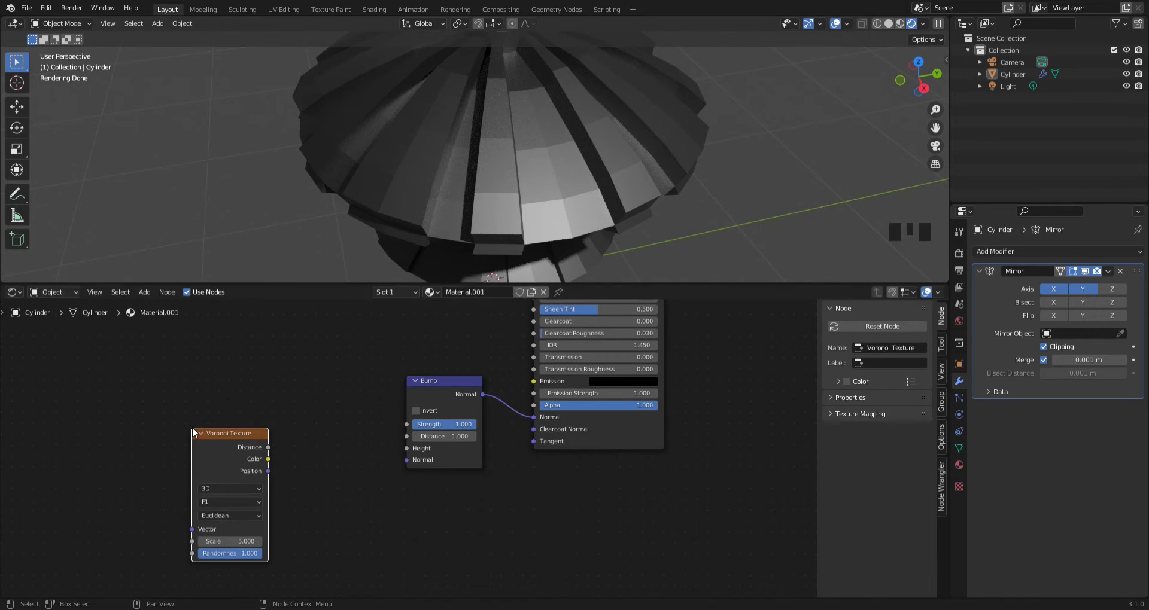
pyautogui.hotkey('shift', 'a')
pyautogui.click(196, 426)
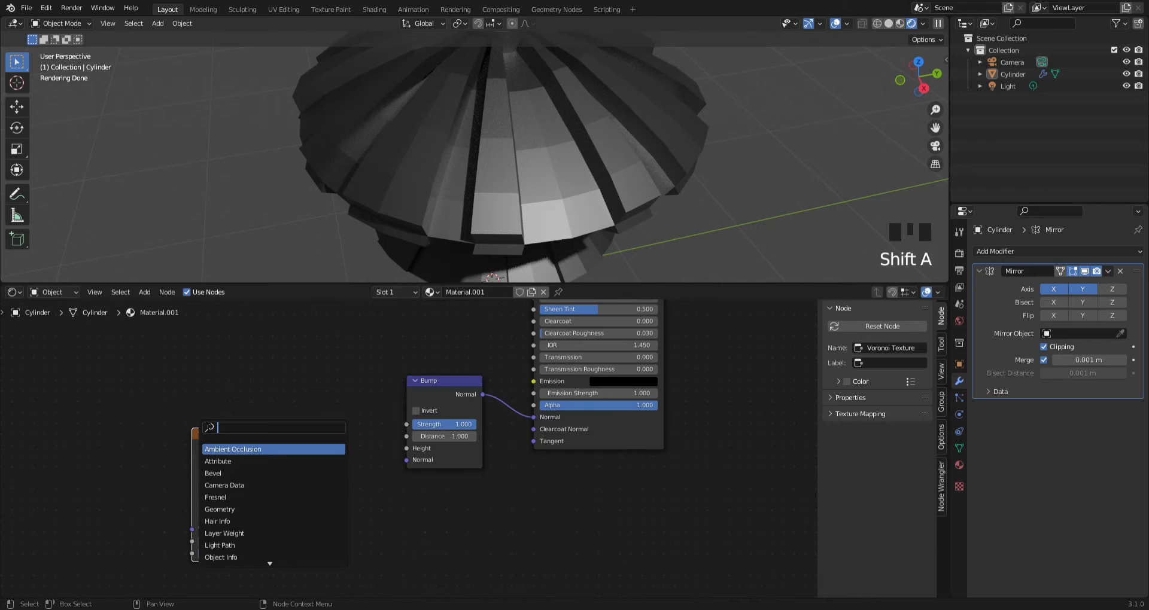
pyautogui.write('white')
pyautogui.press('Return')
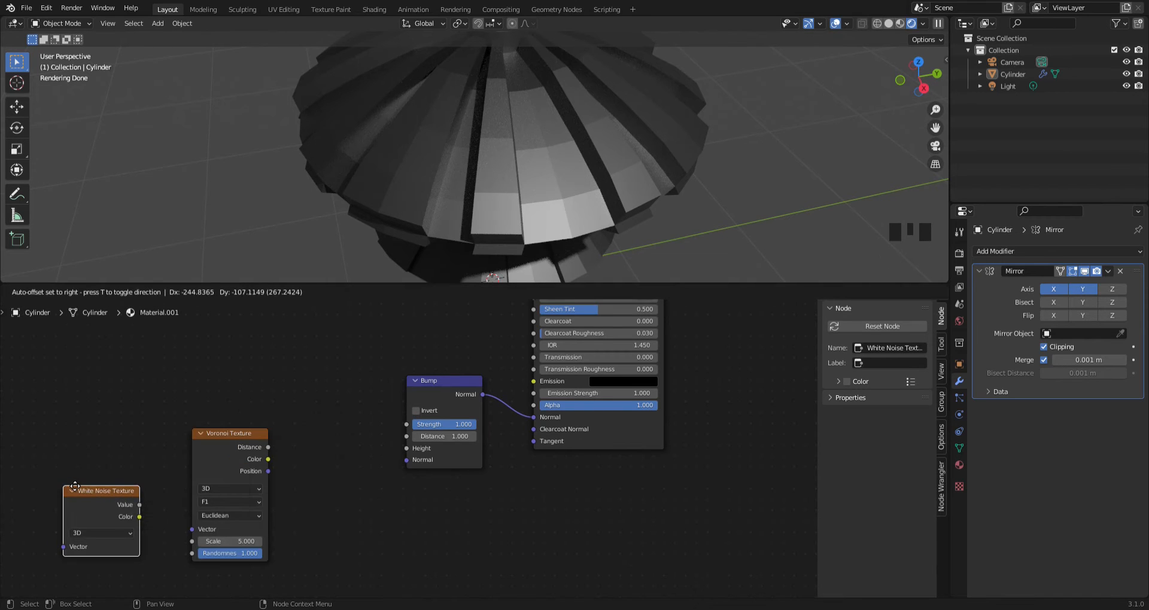
pyautogui.click(70, 480)
# Add a Noise Texture node and place it ahead of the Voronoi Texture node
pyautogui.hotkey('shift', 'a')
pyautogui.click(70, 479)
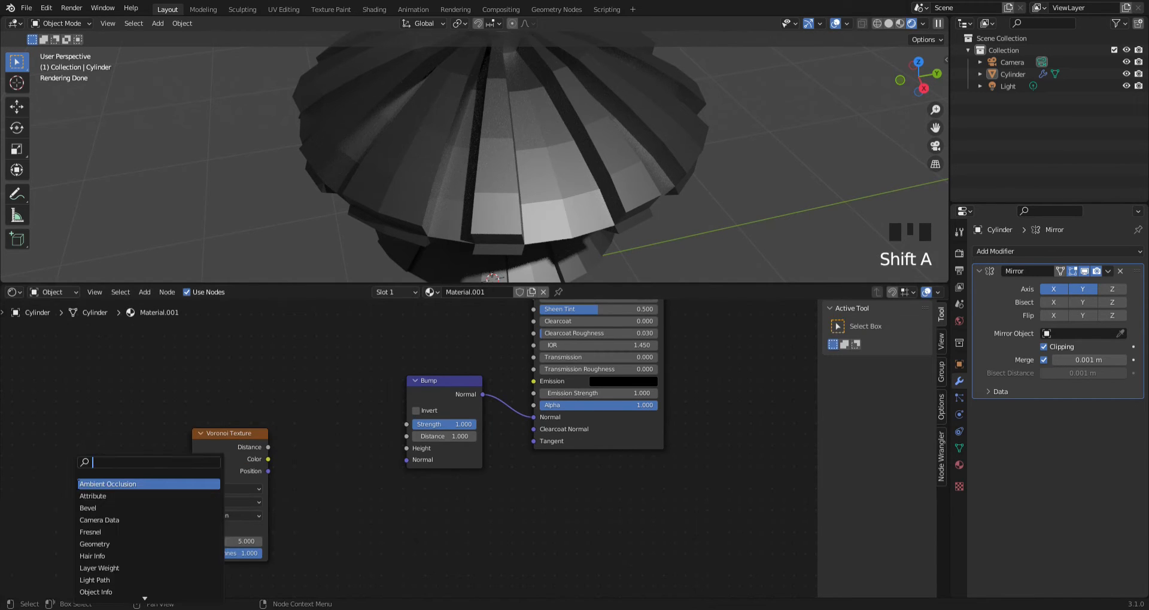
pyautogui.write('noise')
pyautogui.press('Down')
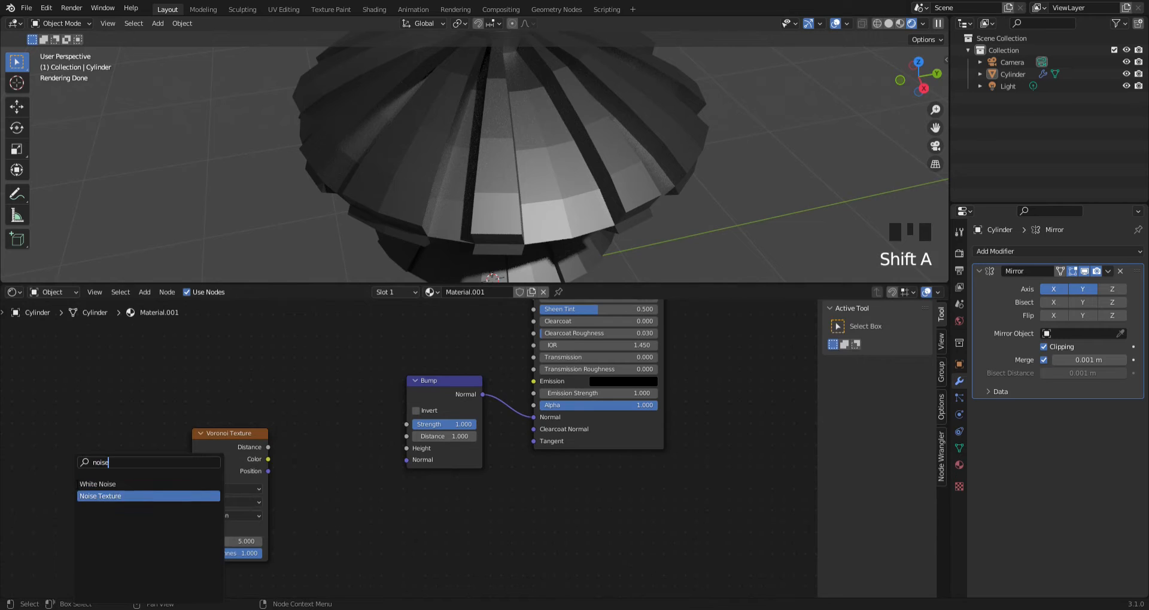
pyautogui.press('Return')
pyautogui.click(59, 453)
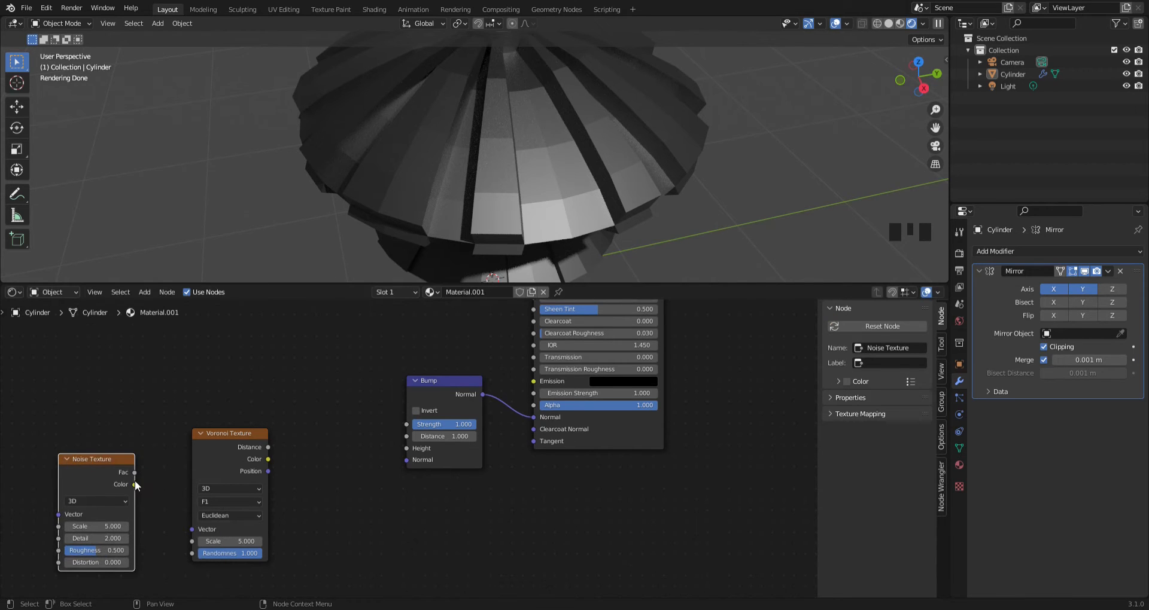
# Connect the Noise Texture's Color to the Voronoi's Vector input and the Voronoi's Color to the Bump's Height input
pyautogui.moveTo(134, 485); pyautogui.dragTo(192, 529)
pyautogui.moveTo(268, 459); pyautogui.dragTo(310, 455)
pyautogui.moveTo(414, 423); pyautogui.dragTo(408, 450)
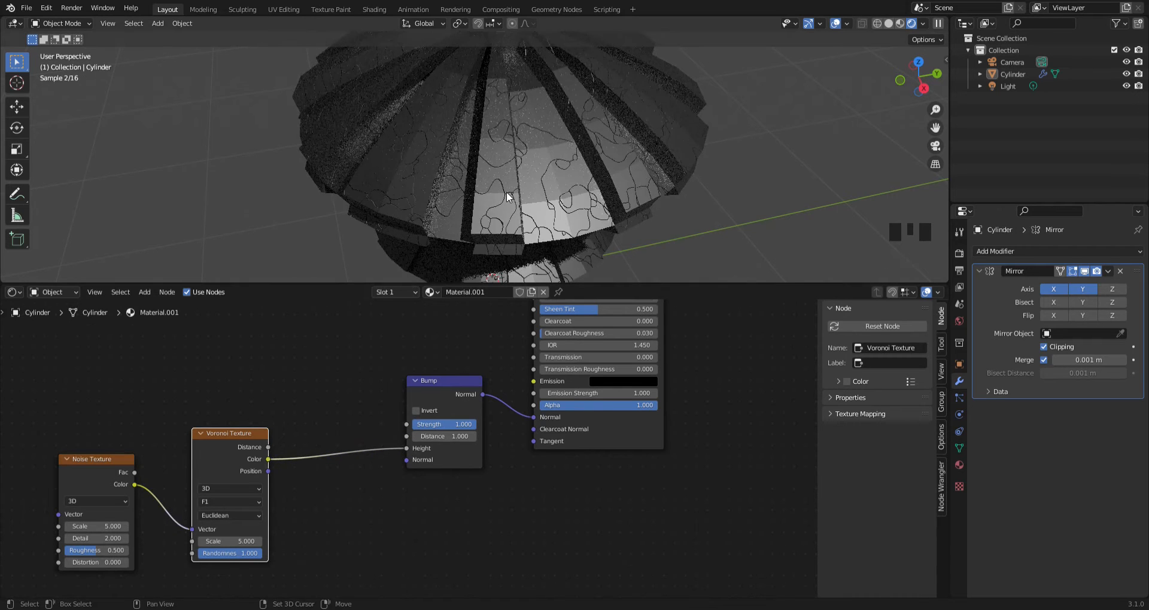
# Set the Scale of both the Voronoi Texture and the Noise Texture to 10
pyautogui.keyDown('shift'); pyautogui.moveTo(503, 195); pyautogui.dragTo(439, 182, button='middle'); pyautogui.keyUp('shift')
pyautogui.moveTo(190, 526); pyautogui.dragTo(203, 517, button='middle')
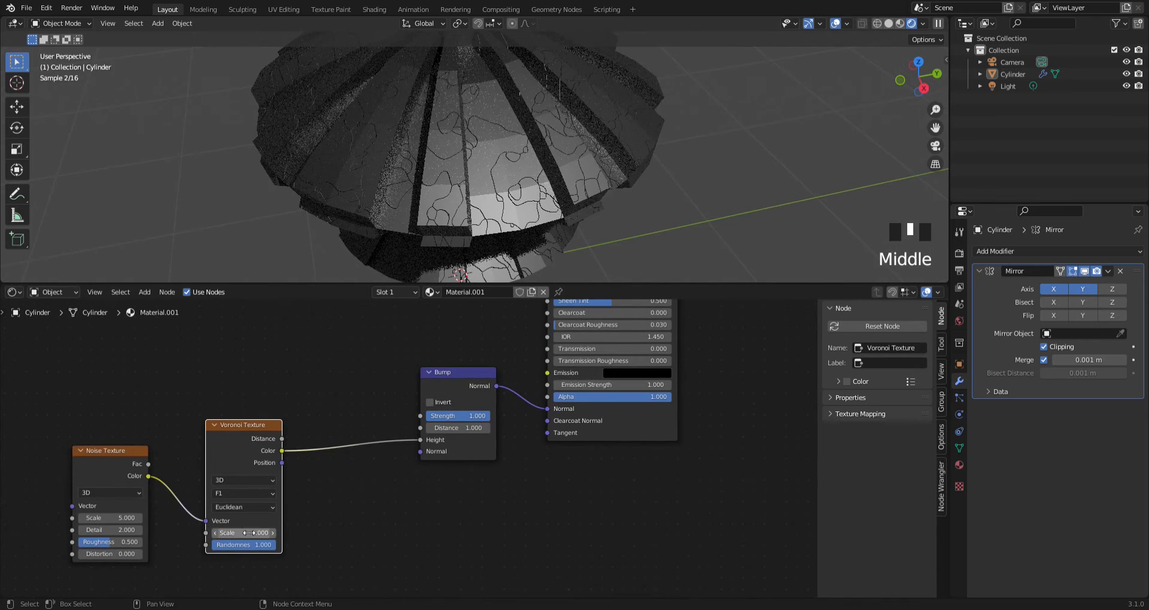
pyautogui.click(258, 530)
pyautogui.write('10')
pyautogui.press('Return')
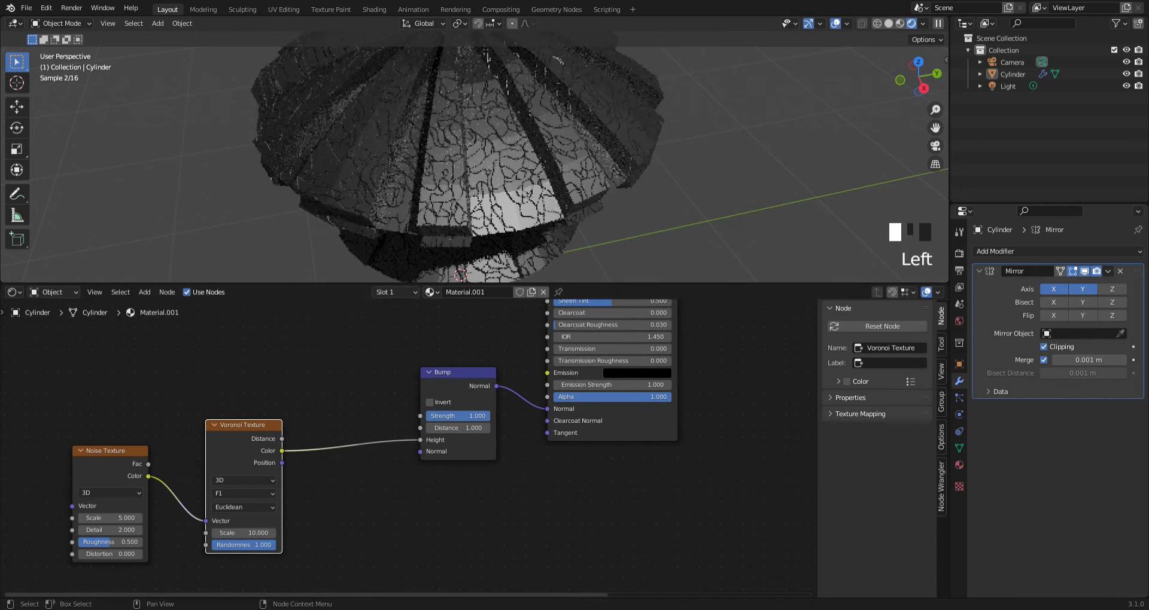
pyautogui.doubleClick(85, 519)
pyautogui.write('1')
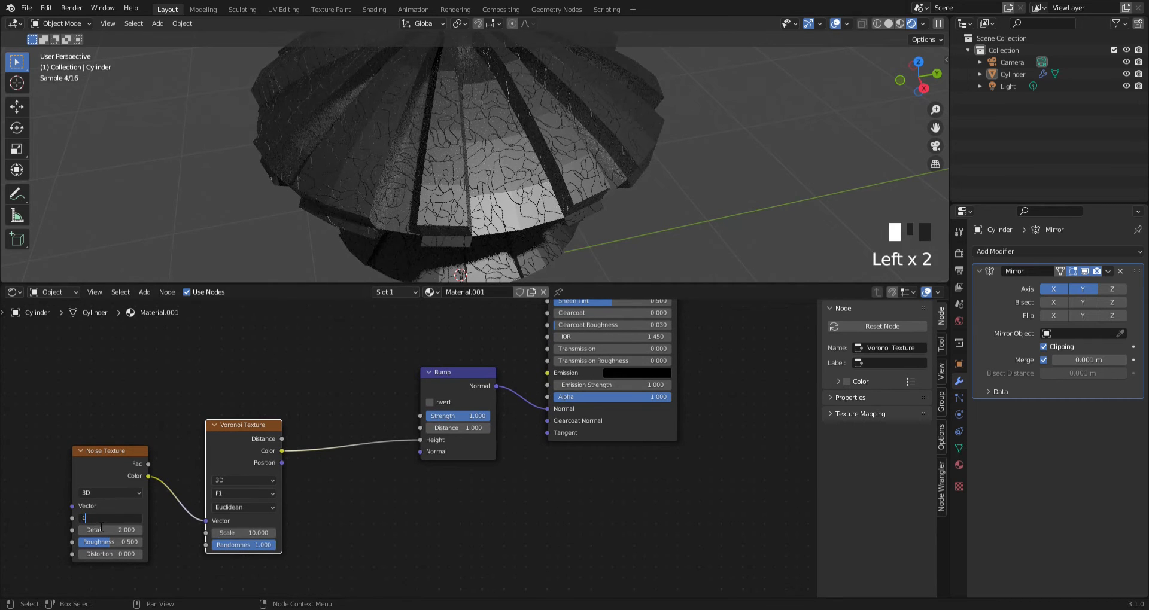
pyautogui.write('0')
pyautogui.press('Return')
# Set the Noise Texture's Detail to 16 and check the resulting bump pattern up close on the ribbed base
pyautogui.keyDown('shift'); pyautogui.scroll(2, 198, 472); pyautogui.keyUp('shift')
pyautogui.scroll(2, 197, 473)
pyautogui.keyDown('shift'); pyautogui.moveTo(194, 476); pyautogui.dragTo(211, 446, button='middle'); pyautogui.keyUp('shift')
pyautogui.click(180, 463)
pyautogui.write('16')
pyautogui.press('Return')
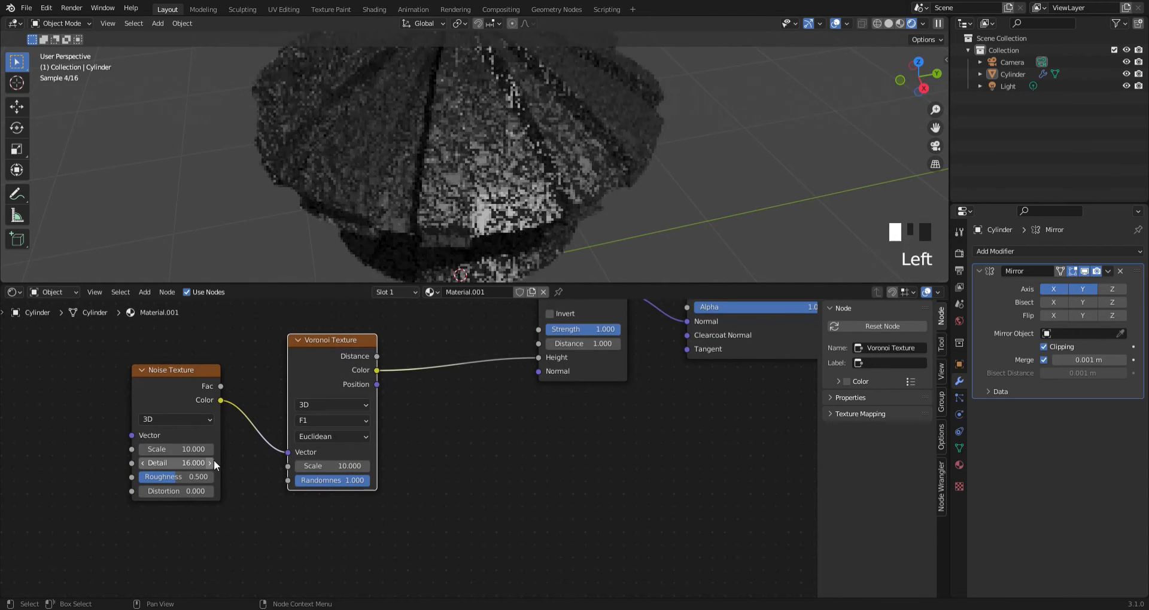
pyautogui.scroll(5, 553, 99)
pyautogui.keyDown('shift'); pyautogui.moveTo(548, 106); pyautogui.dragTo(542, 104, button='middle'); pyautogui.keyUp('shift')
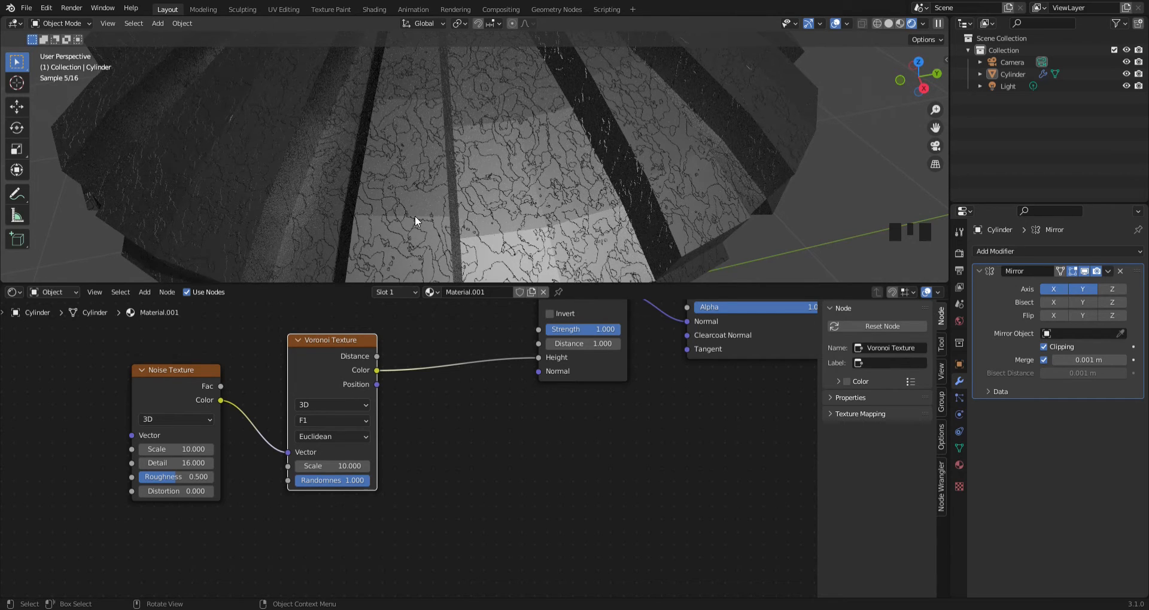
# Insert a ColorRamp node on the link between the Voronoi Texture's Color output and the Bump's Height input
pyautogui.hotkey('shift', 'a')
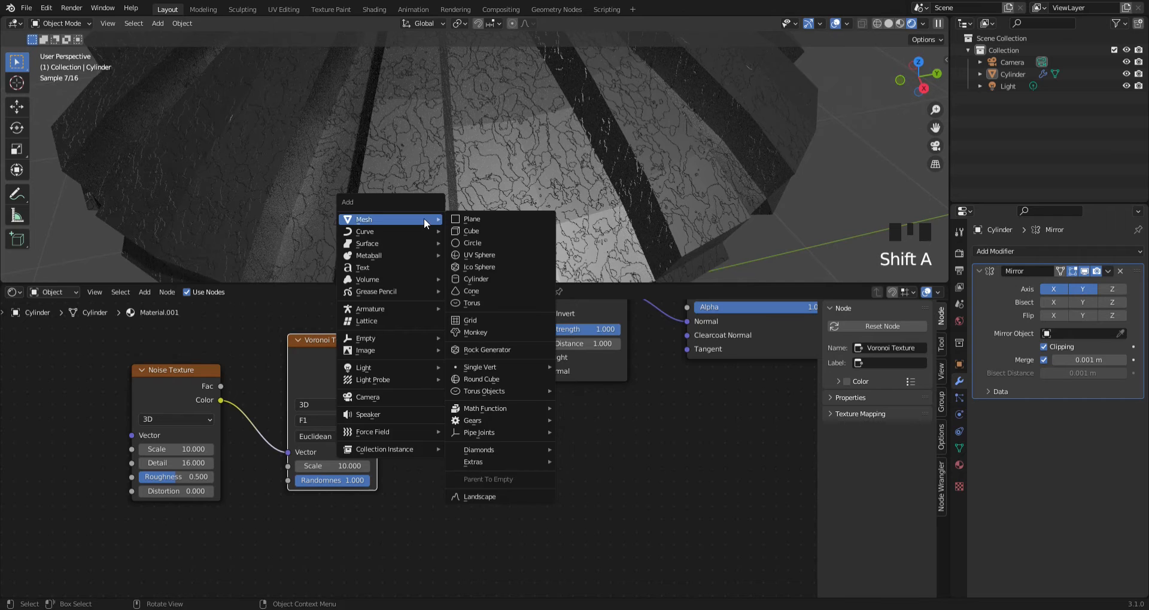
pyautogui.click(532, 470)
pyautogui.hotkey('shift', 'a')
pyautogui.click(485, 451)
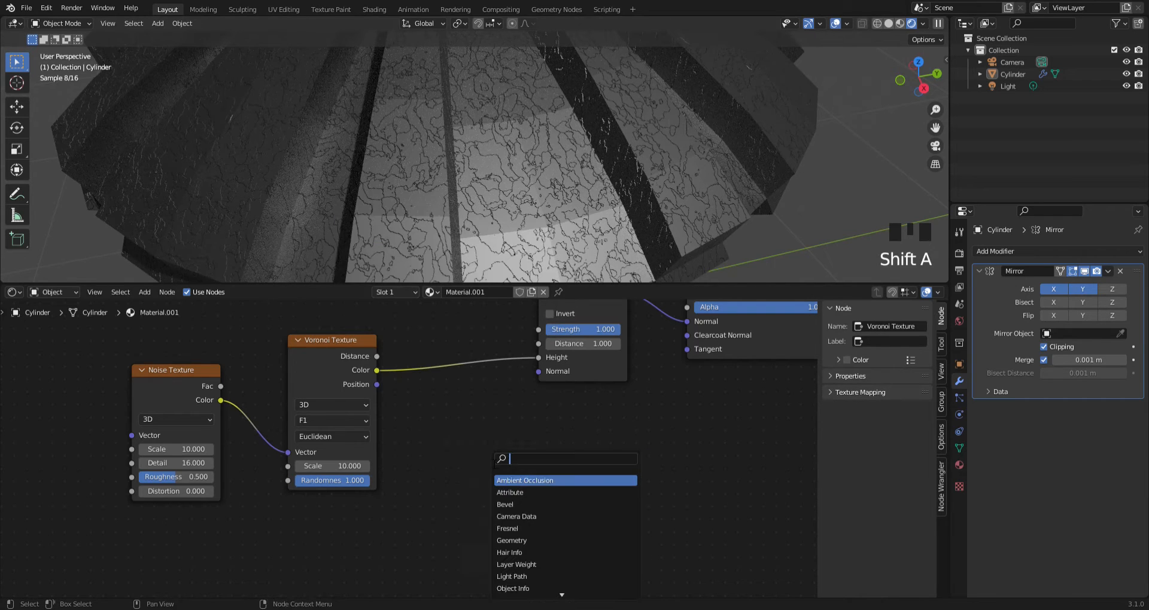
pyautogui.write('color')
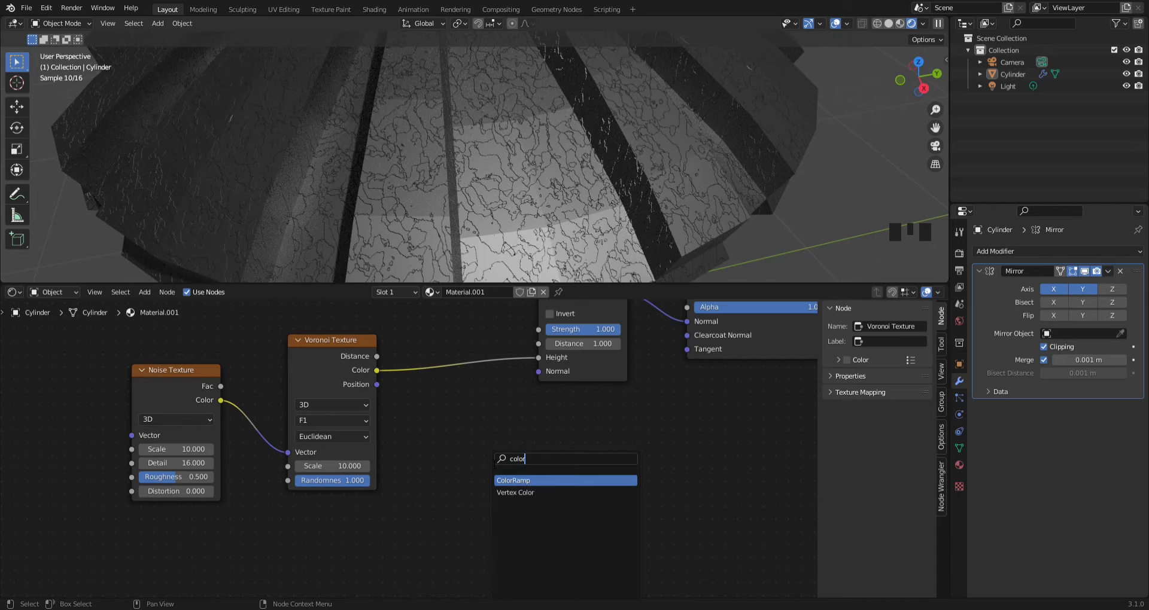
pyautogui.press('Return')
pyautogui.click(456, 358)
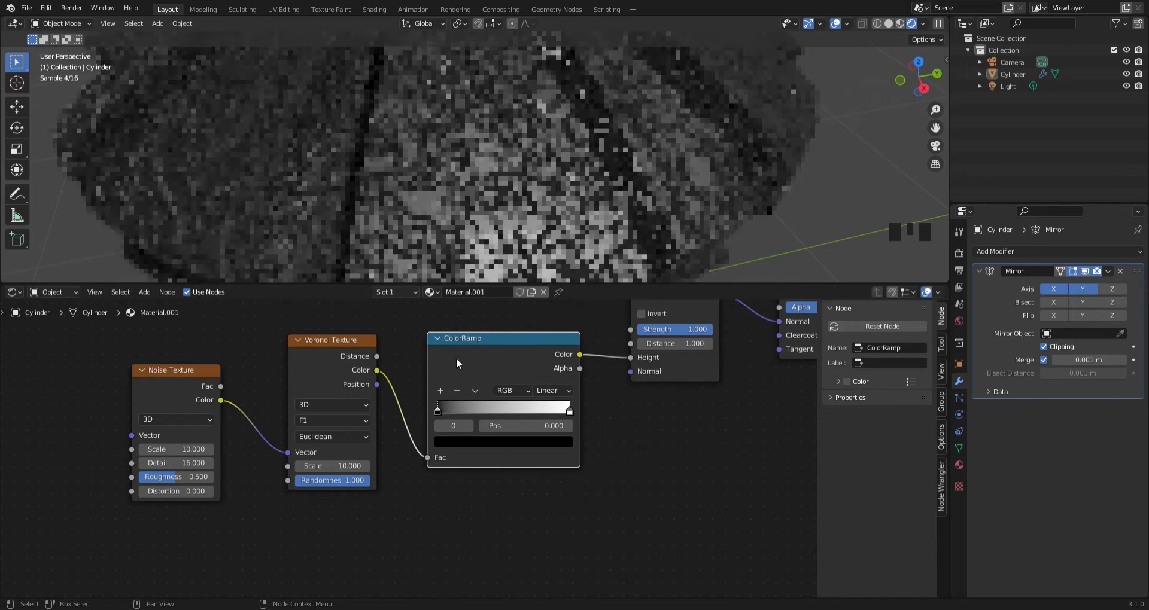
# Move the ColorRamp's black stop to position 0.950 and check the effect on the model
pyautogui.moveTo(442, 411); pyautogui.dragTo(571, 423)
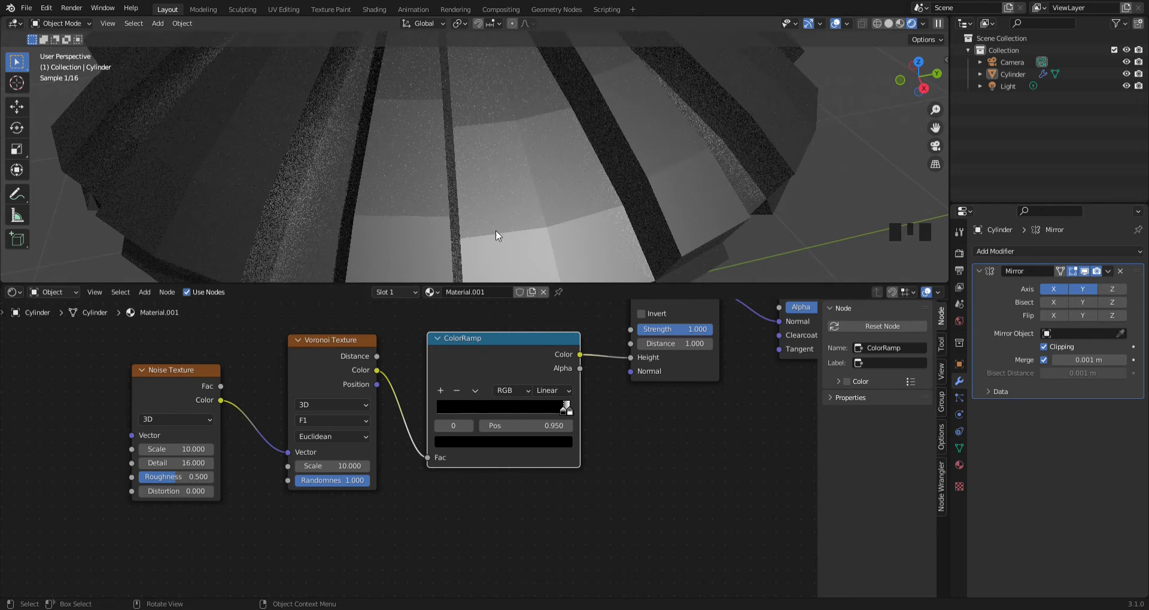
pyautogui.keyDown('shift'); pyautogui.moveTo(496, 235); pyautogui.dragTo(569, 310, button='middle'); pyautogui.keyUp('shift')
pyautogui.scroll(-6, 474, 240)
pyautogui.scroll(3, 495, 257)
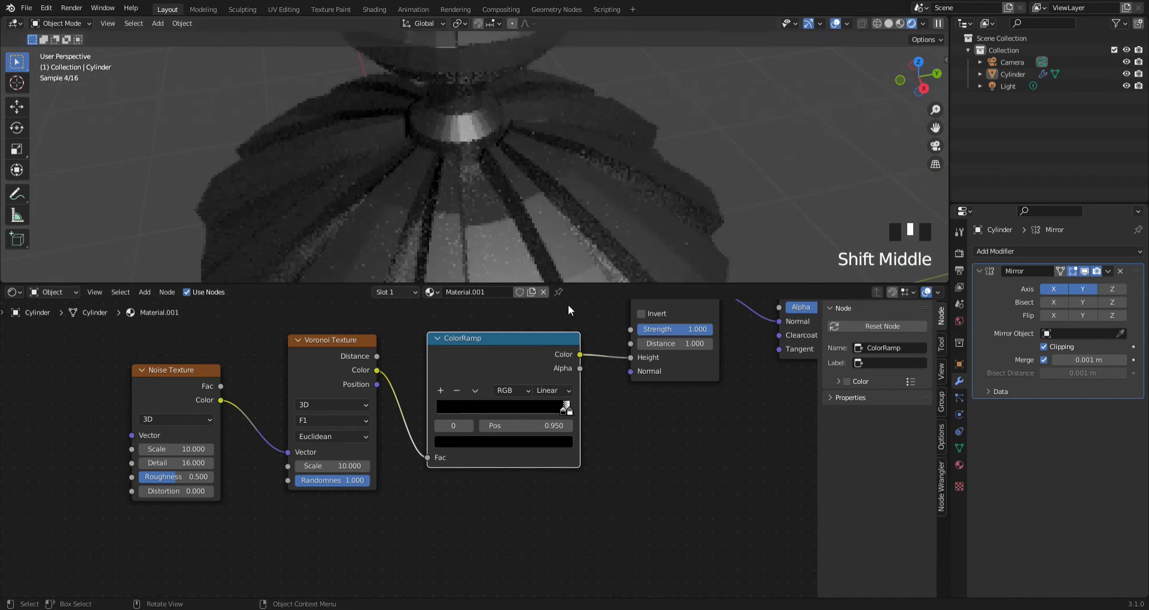
# Preview the ColorRamp, rearrange its stops so white sits at 0.982 ahead of black, and switch the preview back to the Principled BSDF
pyautogui.keyDown('ctrl'); pyautogui.keyDown('shift'); pyautogui.click(569, 310); pyautogui.keyUp('shift'); pyautogui.keyUp('ctrl')
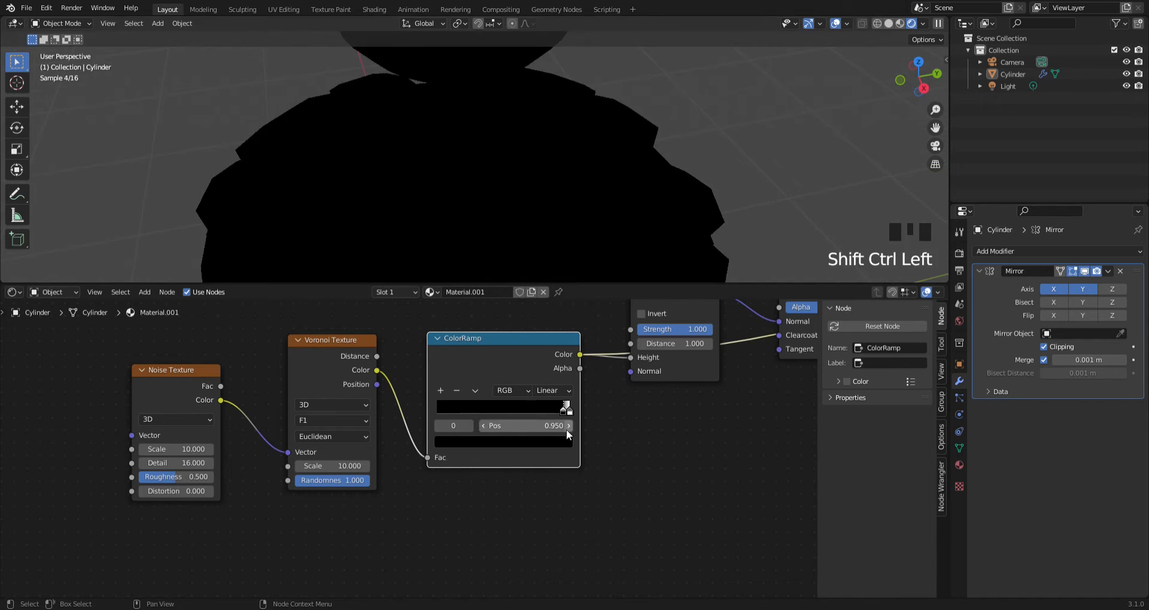
pyautogui.moveTo(562, 411)
pyautogui.mouseDown()
pyautogui.moveTo(579, 419)
pyautogui.moveTo(555, 414)
pyautogui.moveTo(566, 414)
pyautogui.mouseUp()
pyautogui.click(568, 413)
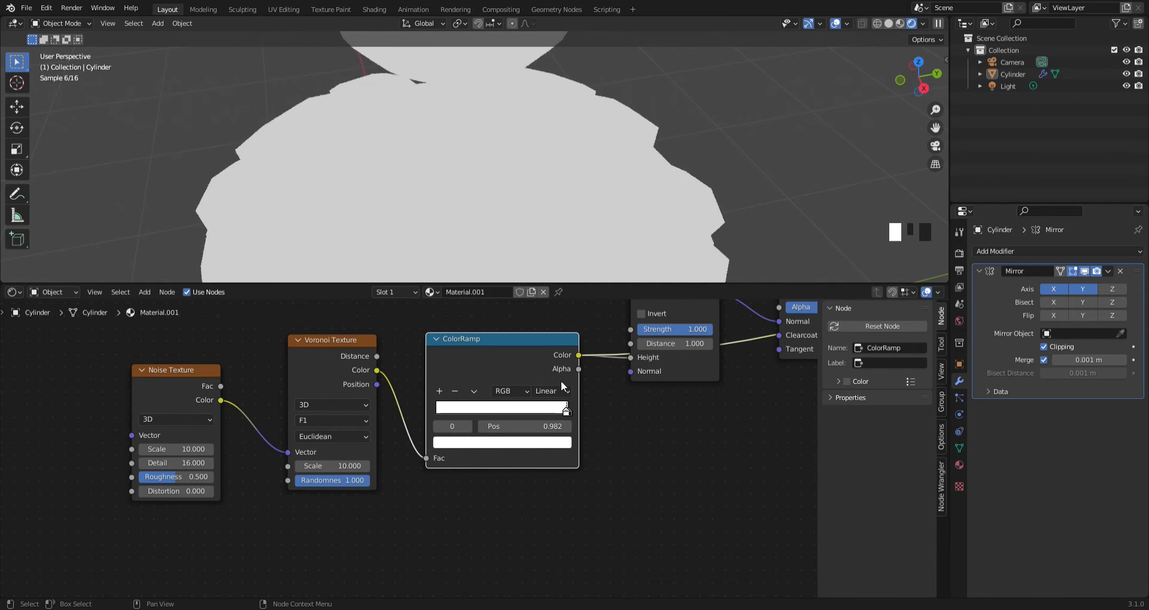
pyautogui.moveTo(726, 398); pyautogui.dragTo(319, 509, button='middle')
pyautogui.keyDown('ctrl'); pyautogui.keyDown('shift'); pyautogui.click(473, 434); pyautogui.keyUp('shift'); pyautogui.keyUp('ctrl')
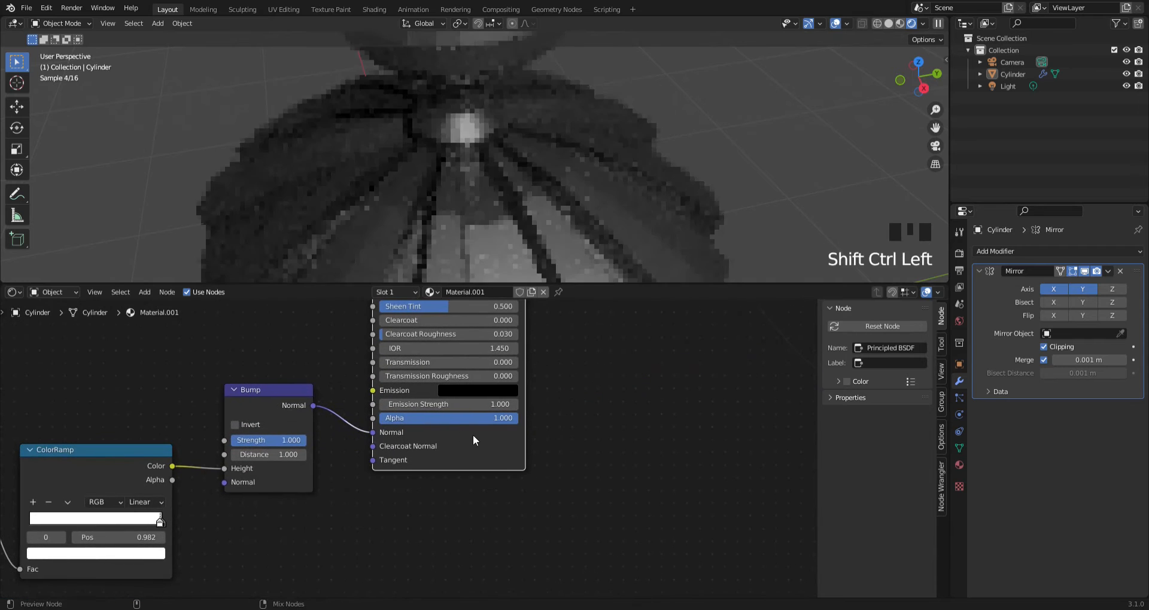
# Examine the rendered surface of the candlestick's ribs and raised details up close for bump detail
pyautogui.keyDown('shift'); pyautogui.moveTo(466, 192); pyautogui.dragTo(511, 95, button='middle'); pyautogui.keyUp('shift')
pyautogui.scroll(2, 540, 238)
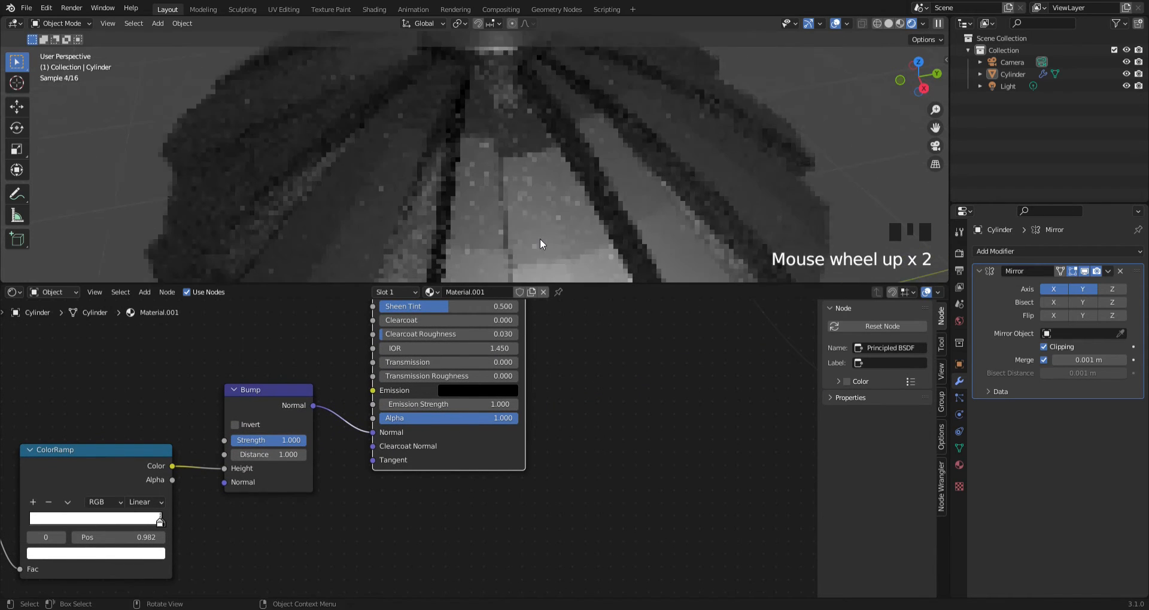
pyautogui.keyDown('shift'); pyautogui.moveTo(540, 238); pyautogui.dragTo(507, 264, button='middle'); pyautogui.keyUp('shift')
pyautogui.scroll(2, 570, 231)
pyautogui.scroll(-11, 478, 143)
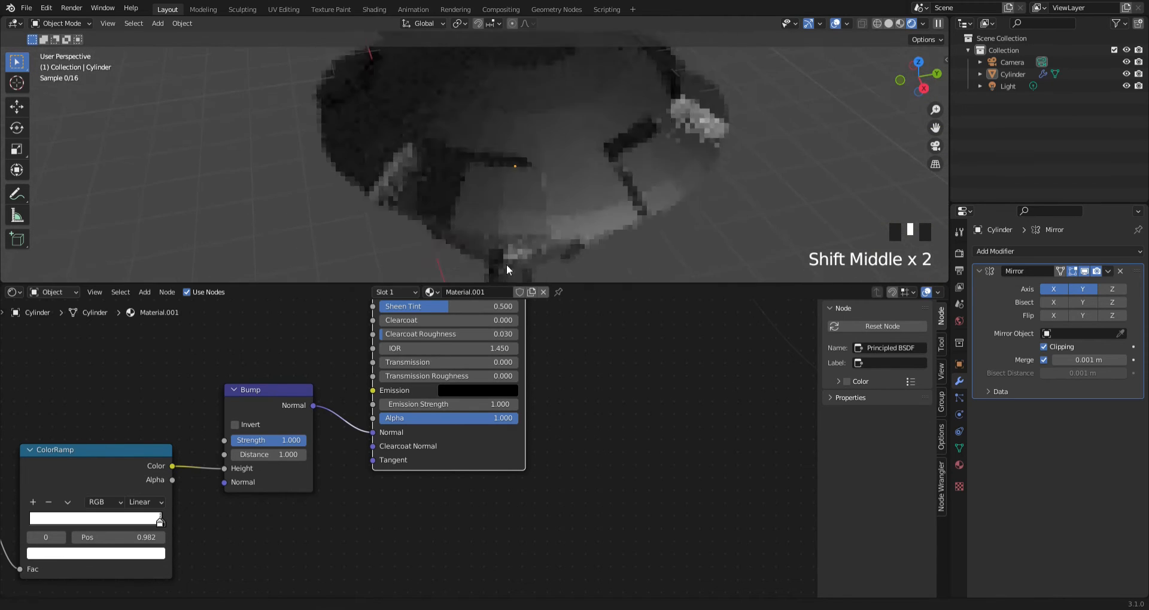
pyautogui.scroll(3, 496, 163)
pyautogui.keyDown('shift'); pyautogui.moveTo(497, 163); pyautogui.dragTo(407, 228, button='middle'); pyautogui.keyUp('shift')
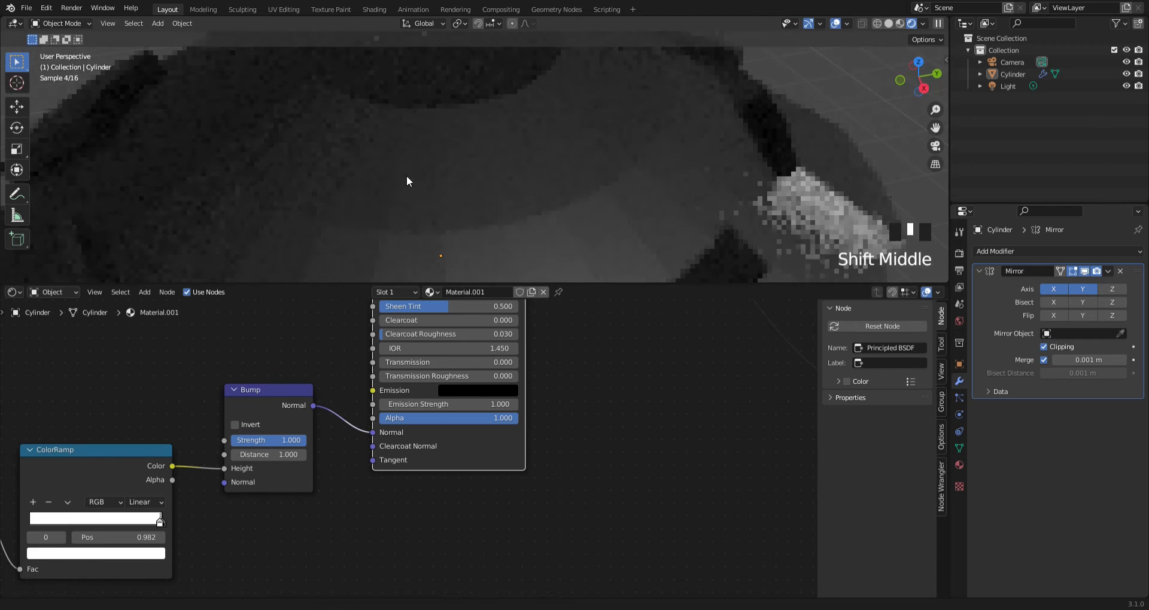
pyautogui.scroll(1, 461, 146)
pyautogui.scroll(1, 517, 152)
pyautogui.scroll(-2, 510, 159)
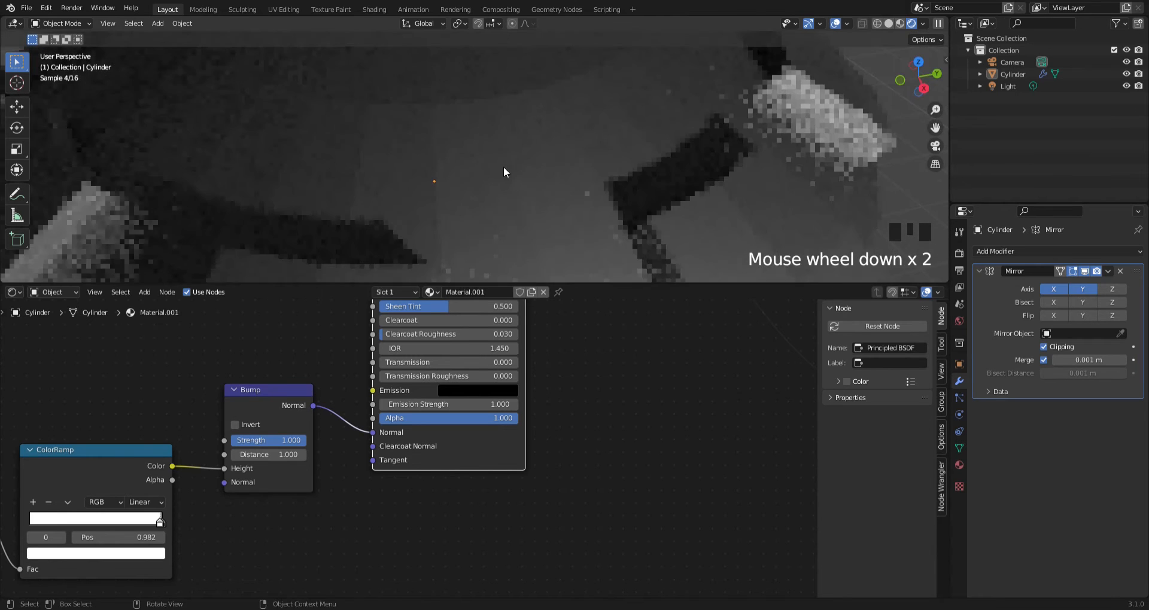
# Preview the ColorRamp, move its white stop to 0.905, and check the bump with the Principled BSDF output restored
pyautogui.keyDown('ctrl'); pyautogui.keyDown('shift'); pyautogui.click(131, 471); pyautogui.keyUp('shift'); pyautogui.keyUp('ctrl')
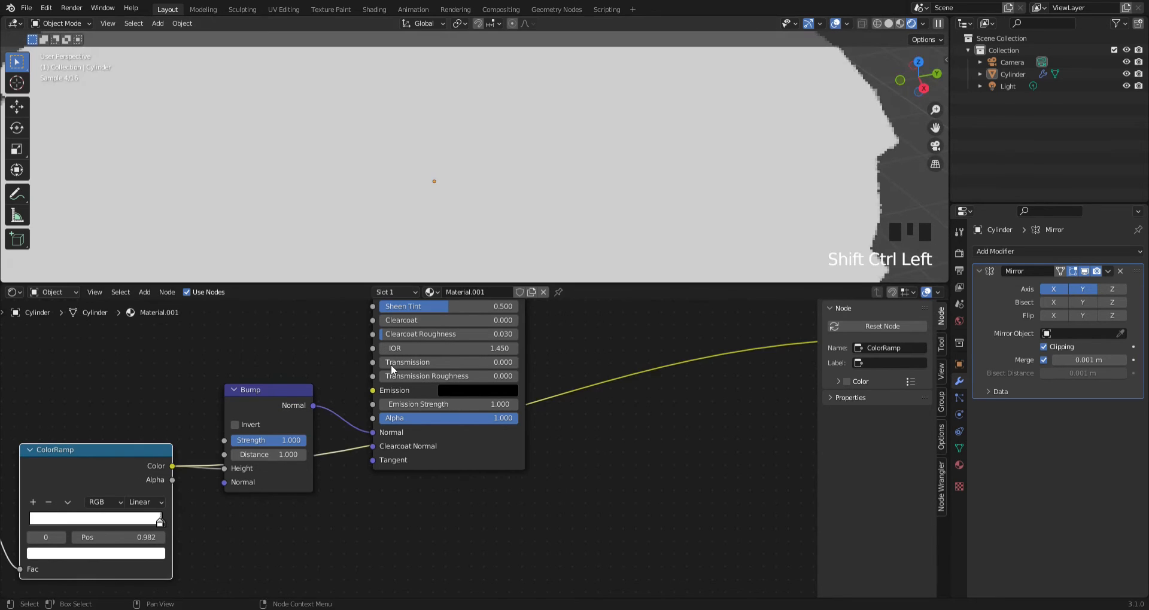
pyautogui.moveTo(211, 507); pyautogui.dragTo(387, 418, button='middle')
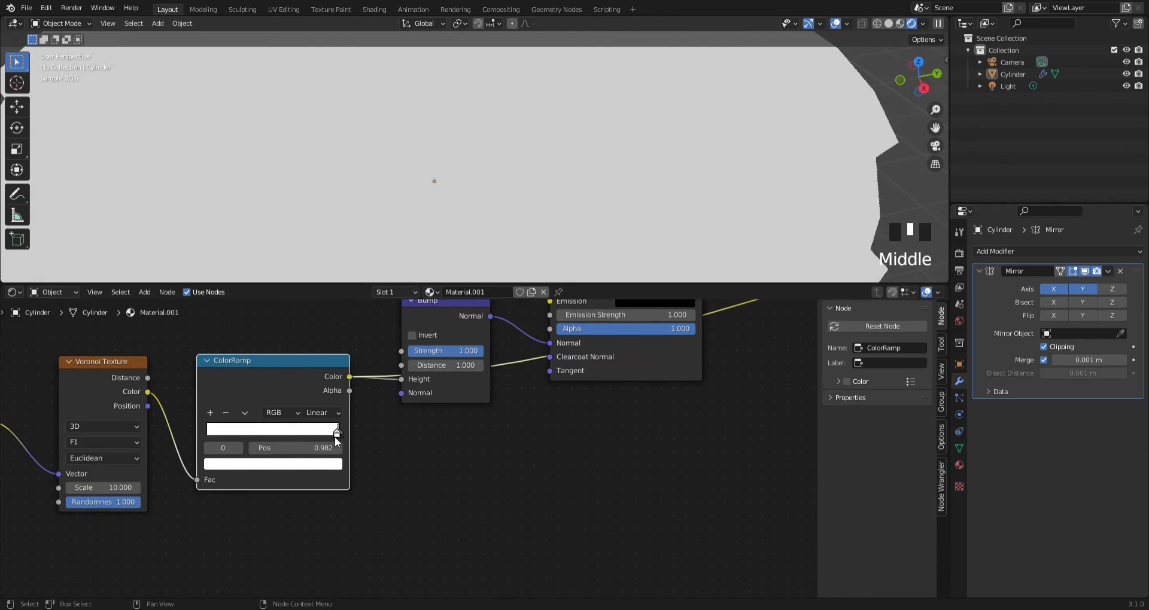
pyautogui.moveTo(335, 437); pyautogui.dragTo(318, 432)
pyautogui.click(431, 437)
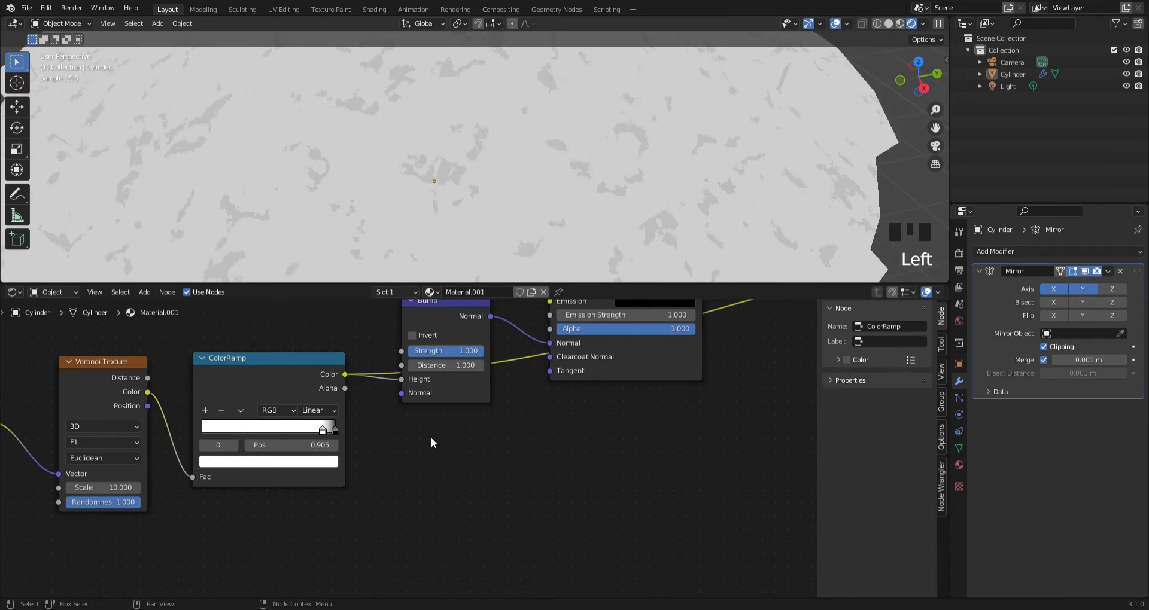
pyautogui.keyDown('ctrl'); pyautogui.keyDown('shift'); pyautogui.click(674, 339); pyautogui.keyUp('shift'); pyautogui.keyUp('ctrl')
pyautogui.scroll(-3, 486, 165)
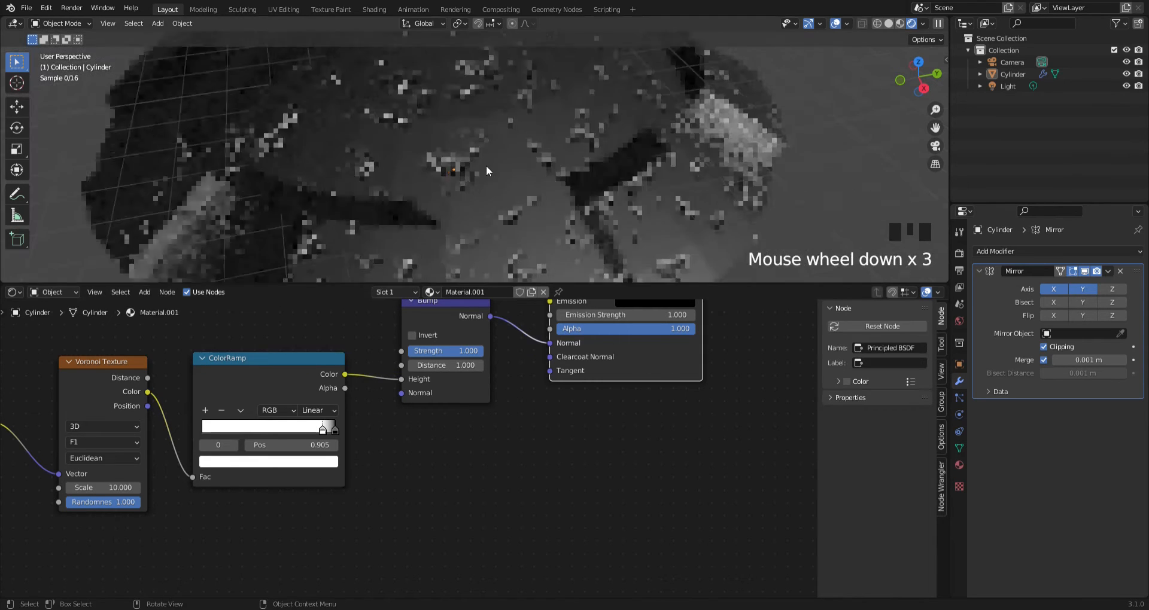
pyautogui.scroll(3, 486, 165)
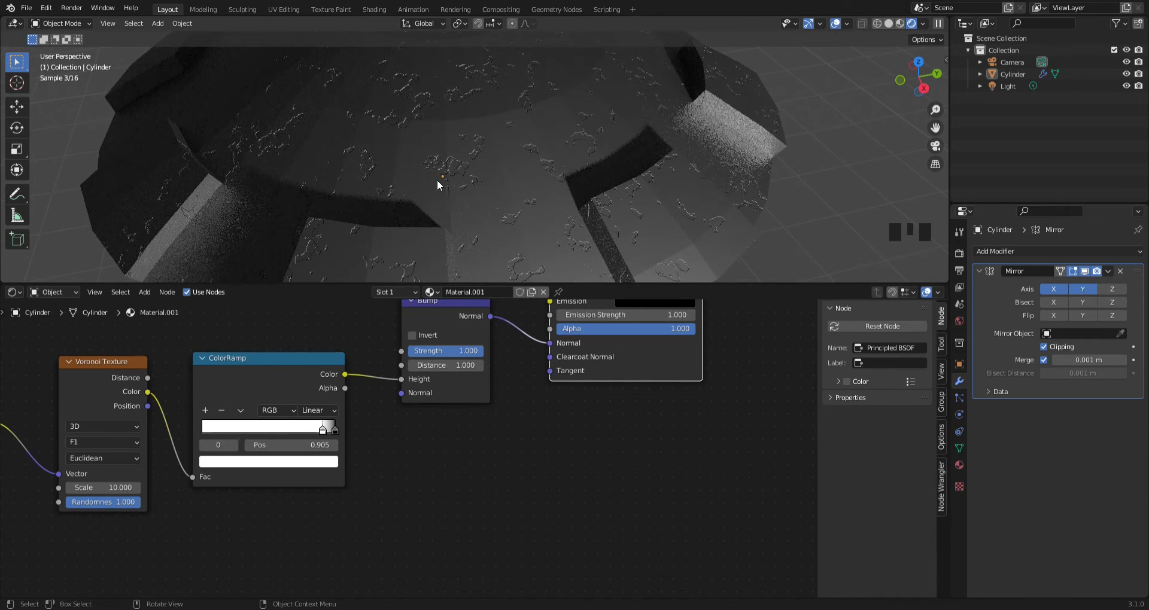
# Preview the ColorRamp again, set its white stop to 0.932, and return the output to the Principled BSDF
pyautogui.keyDown('ctrl'); pyautogui.keyDown('shift'); pyautogui.click(317, 358); pyautogui.keyUp('shift'); pyautogui.keyUp('ctrl')
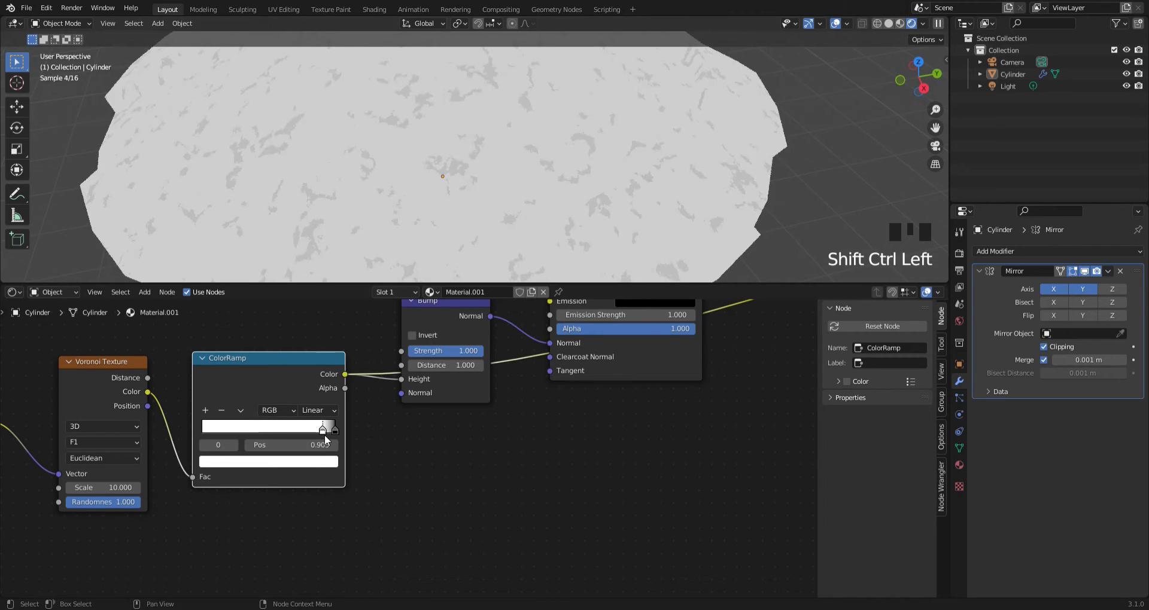
pyautogui.moveTo(324, 435); pyautogui.dragTo(329, 431)
pyautogui.keyDown('ctrl'); pyautogui.keyDown('shift'); pyautogui.click(625, 345); pyautogui.keyUp('shift'); pyautogui.keyUp('ctrl')
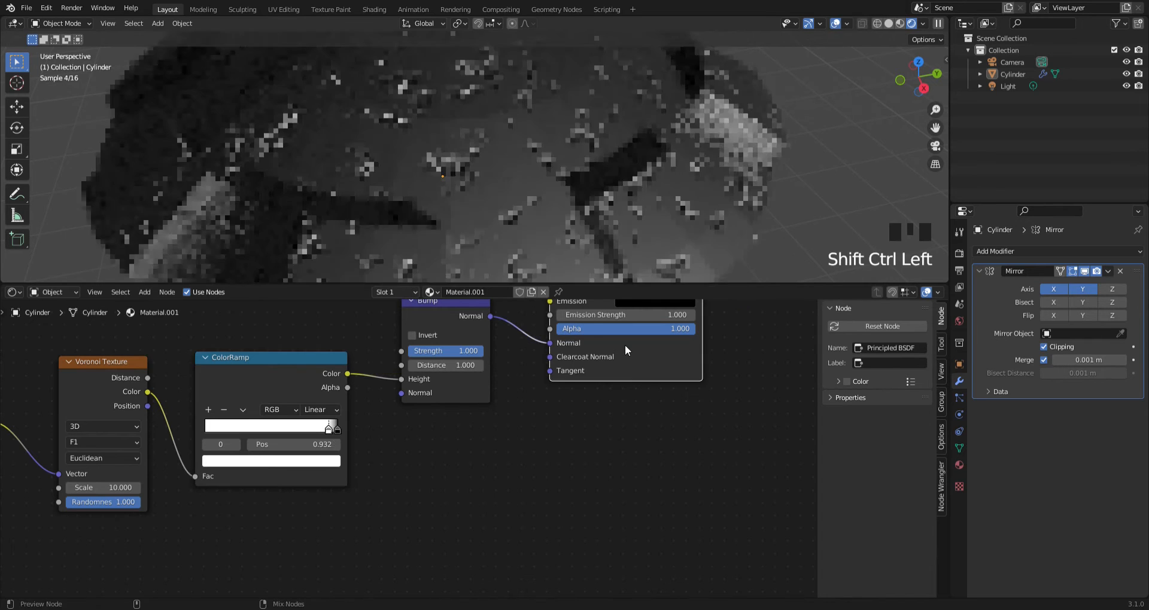
# Move the ColorRamp's white stop to 0.941, check the rendered bump, and refine the stop to 0.955
pyautogui.moveTo(329, 435); pyautogui.dragTo(335, 433)
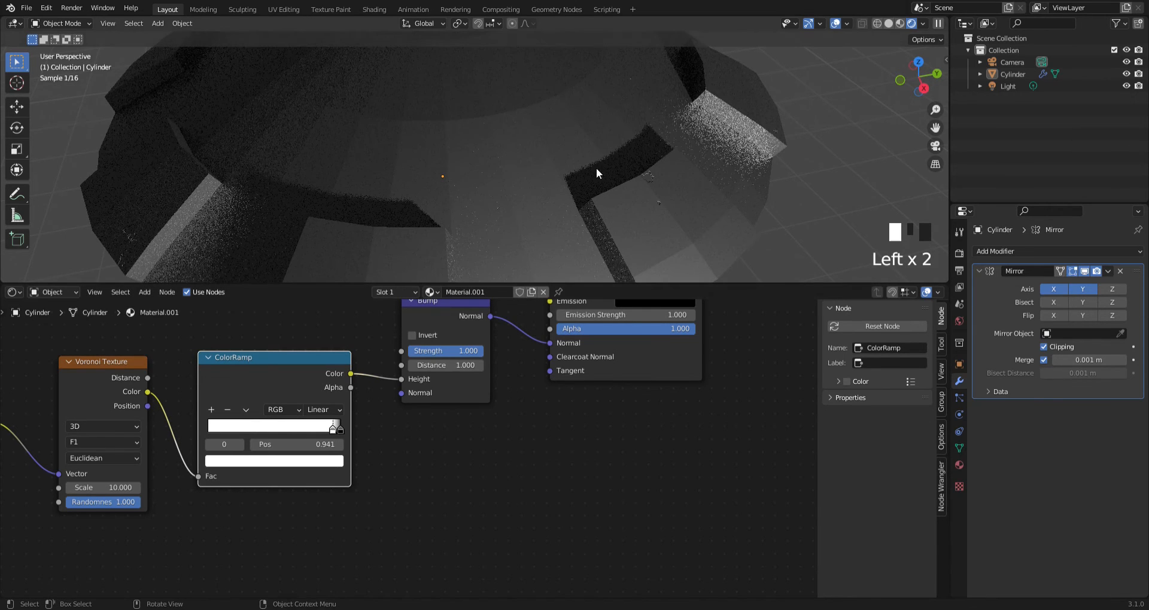
pyautogui.keyDown('ctrl'); pyautogui.keyDown('shift'); pyautogui.moveTo(596, 168); pyautogui.dragTo(422, 260, button='middle'); pyautogui.keyUp('shift'); pyautogui.keyUp('ctrl')
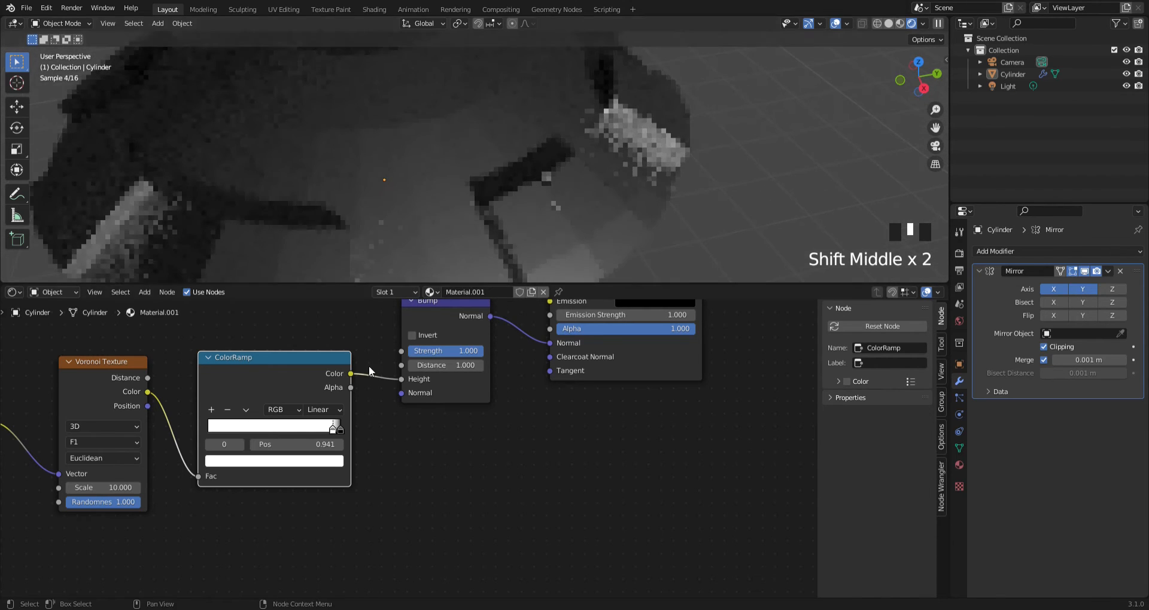
pyautogui.moveTo(332, 433); pyautogui.dragTo(336, 434)
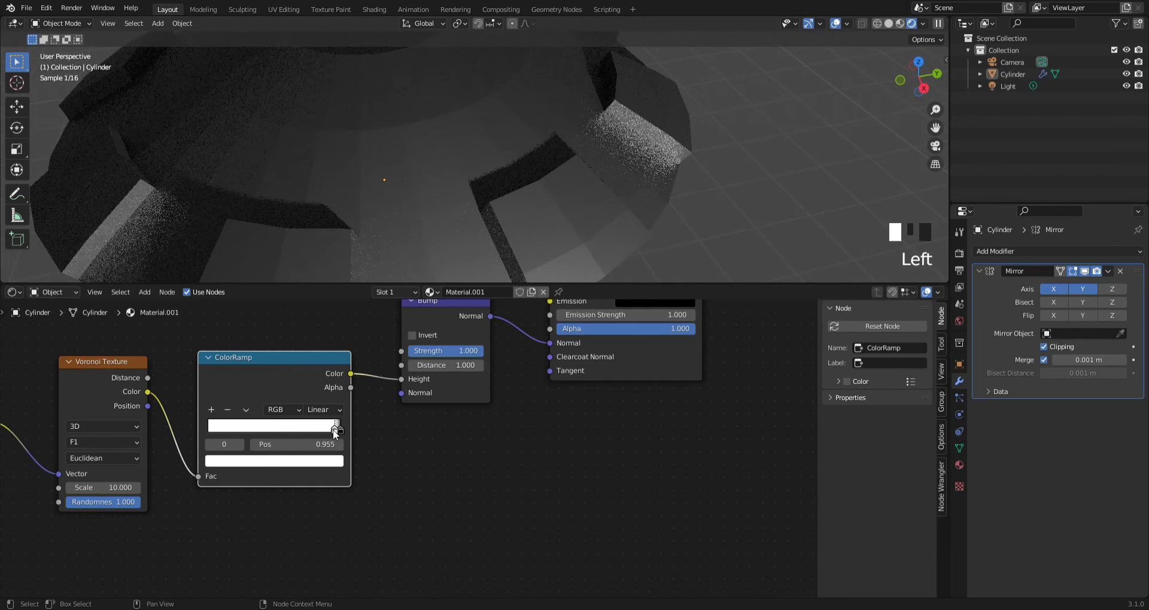
# Set the Scale of both the Noise Texture and the Voronoi Texture to 15
pyautogui.moveTo(592, 395); pyautogui.dragTo(738, 377, button='middle')
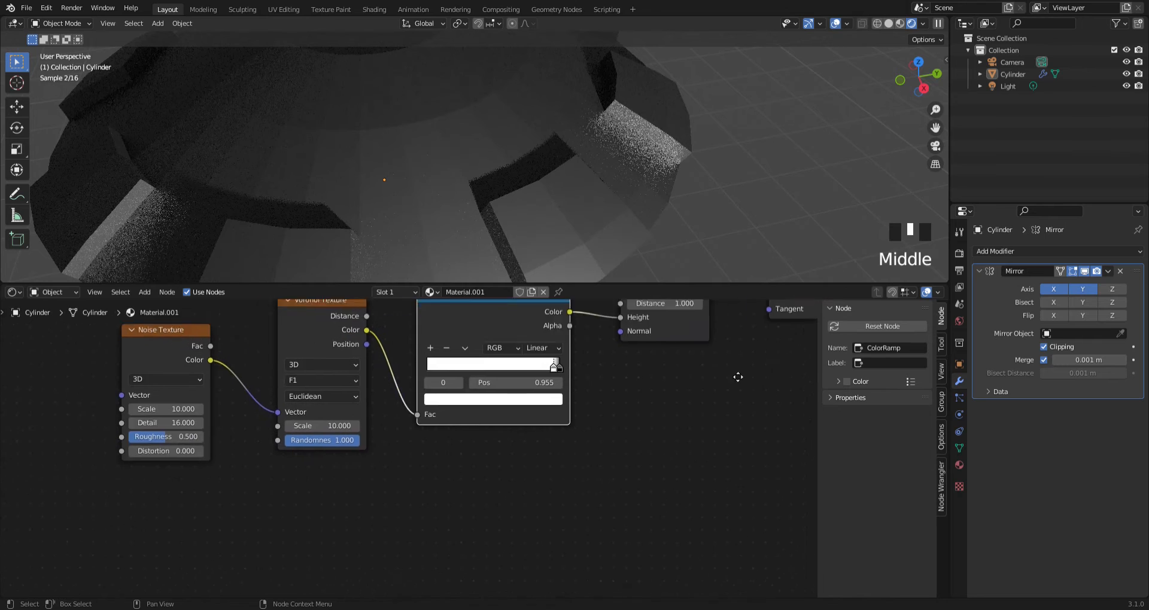
pyautogui.moveTo(229, 509); pyautogui.dragTo(267, 511, button='middle')
pyautogui.scroll(1, 308, 487)
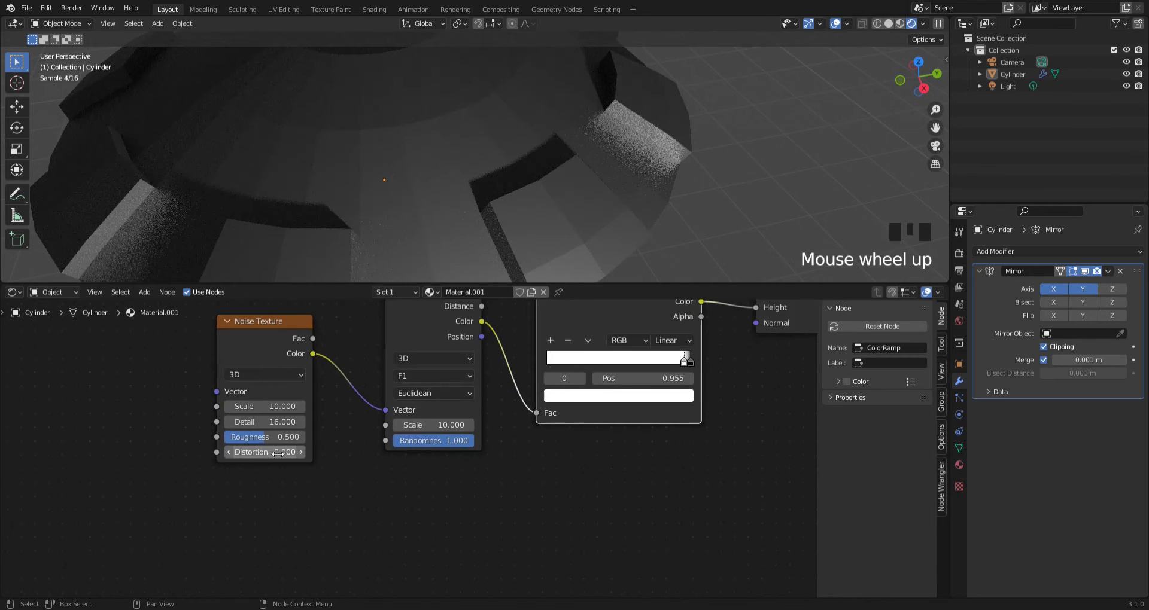
pyautogui.scroll(1, 438, 180)
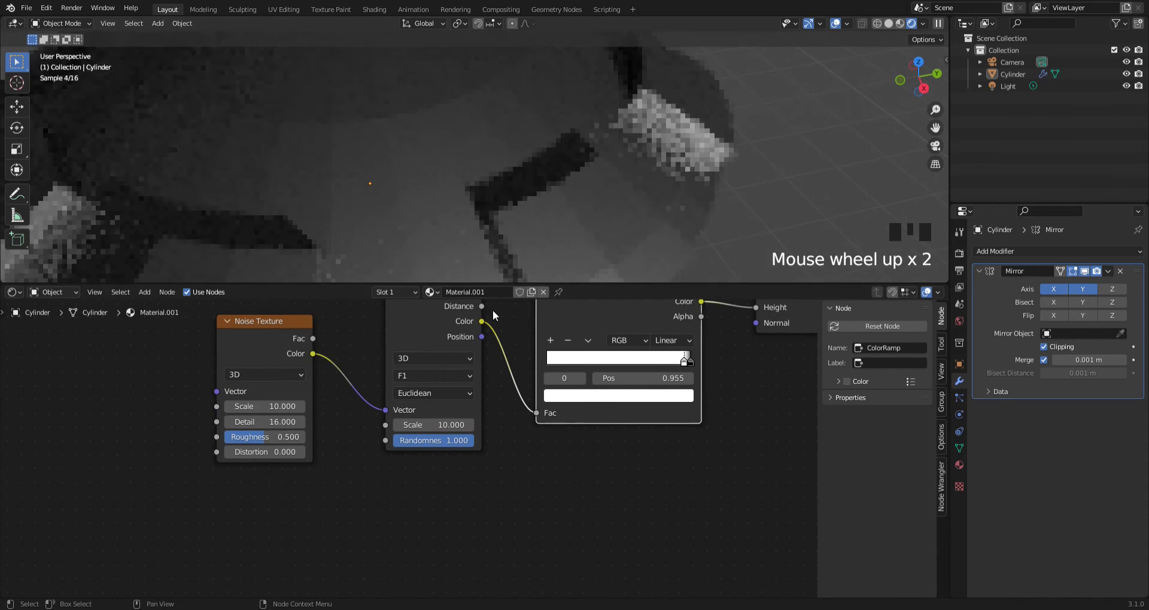
pyautogui.scroll(-6, 497, 236)
pyautogui.scroll(3, 497, 236)
pyautogui.click(249, 408)
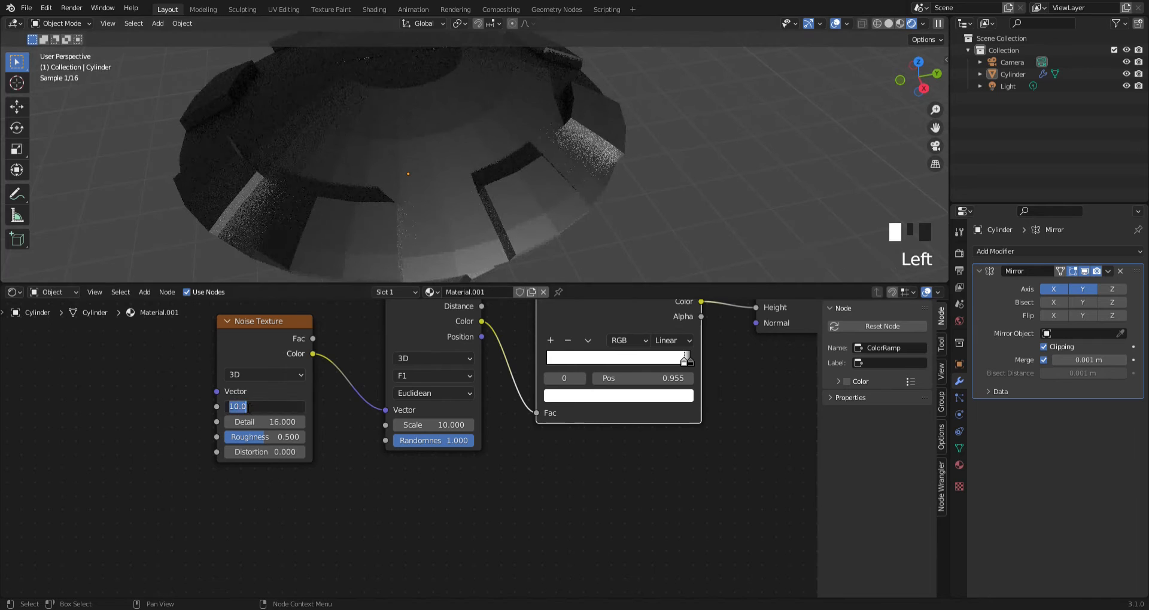
pyautogui.write('15')
pyautogui.press('Return')
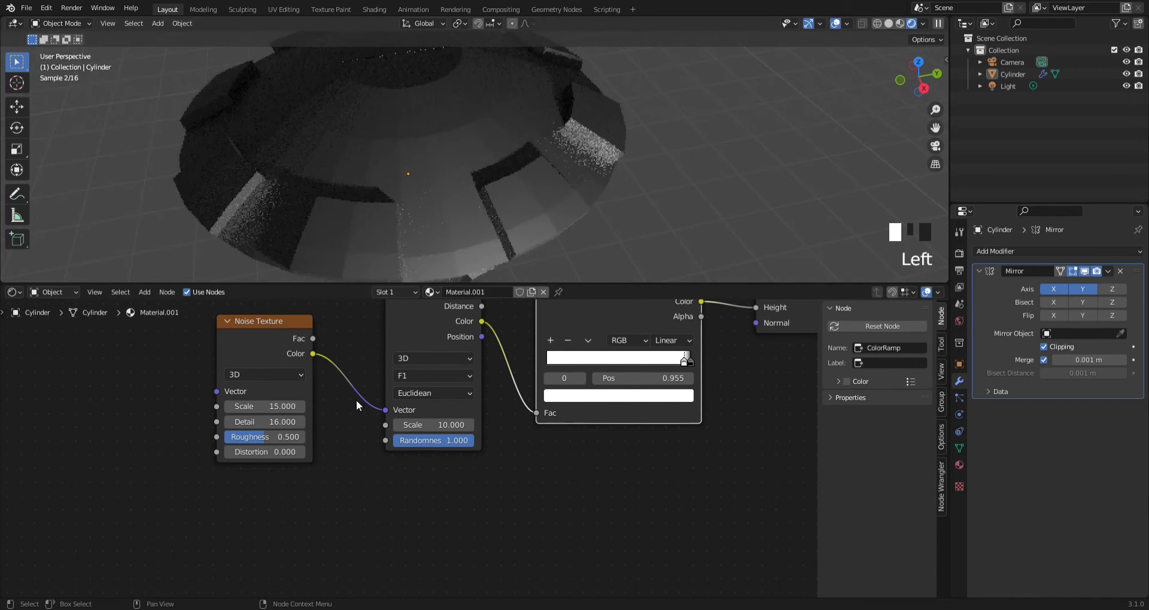
pyautogui.click(436, 425)
pyautogui.write('15')
pyautogui.press('Return')
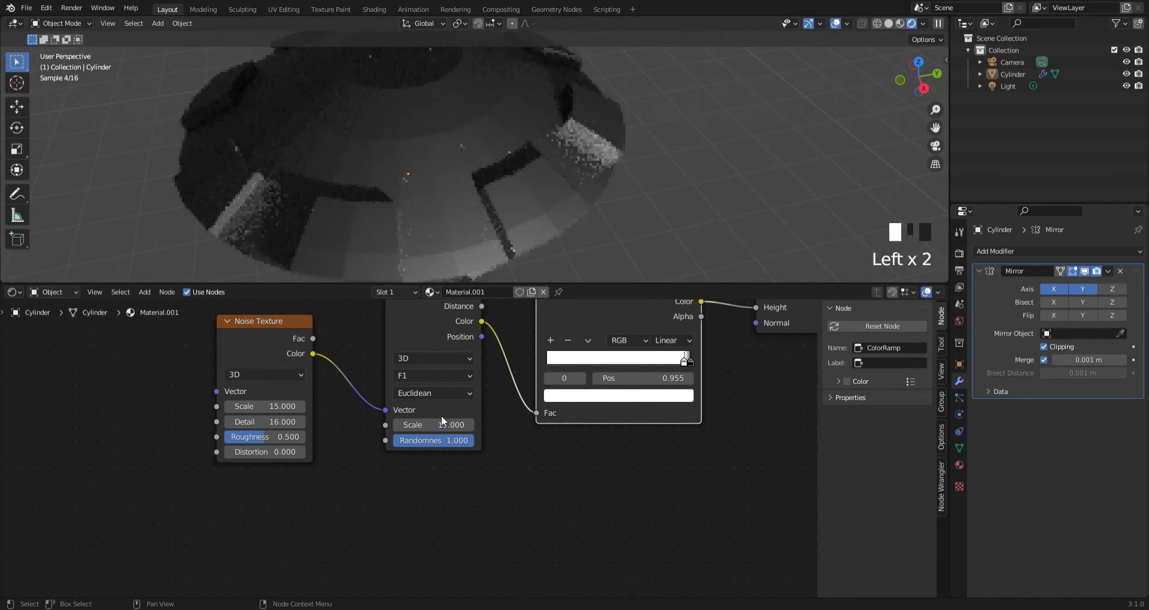
# Examine the rendered bump detail on the candlestick's upper body, collar and ribbed base from several angles
pyautogui.scroll(2, 503, 136)
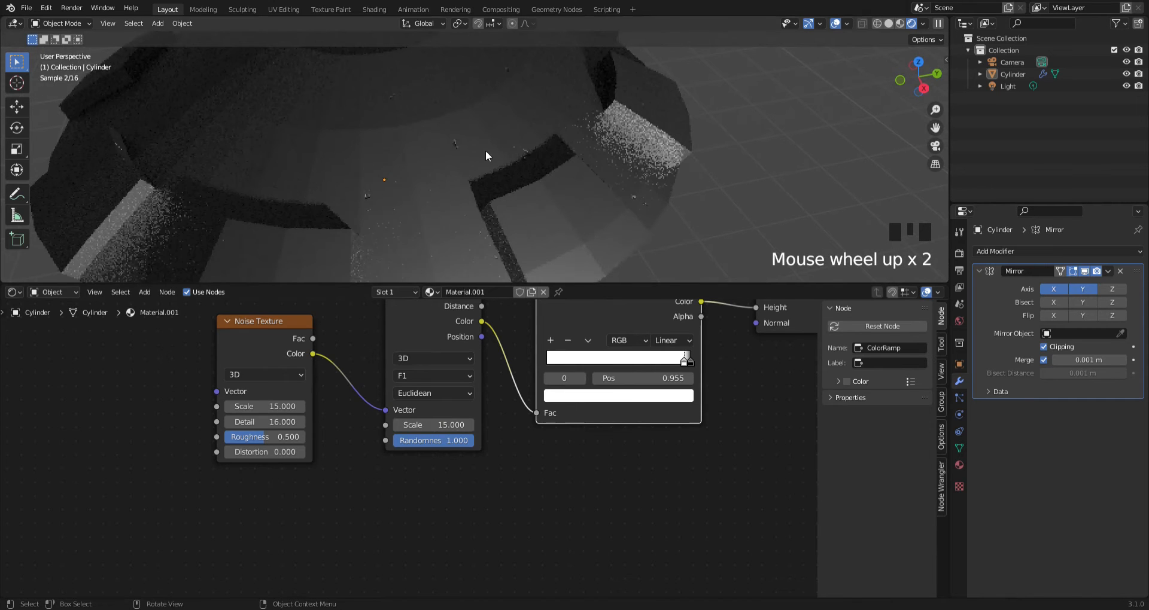
pyautogui.keyDown('shift'); pyautogui.moveTo(407, 142); pyautogui.dragTo(447, 192, button='middle'); pyautogui.keyUp('shift')
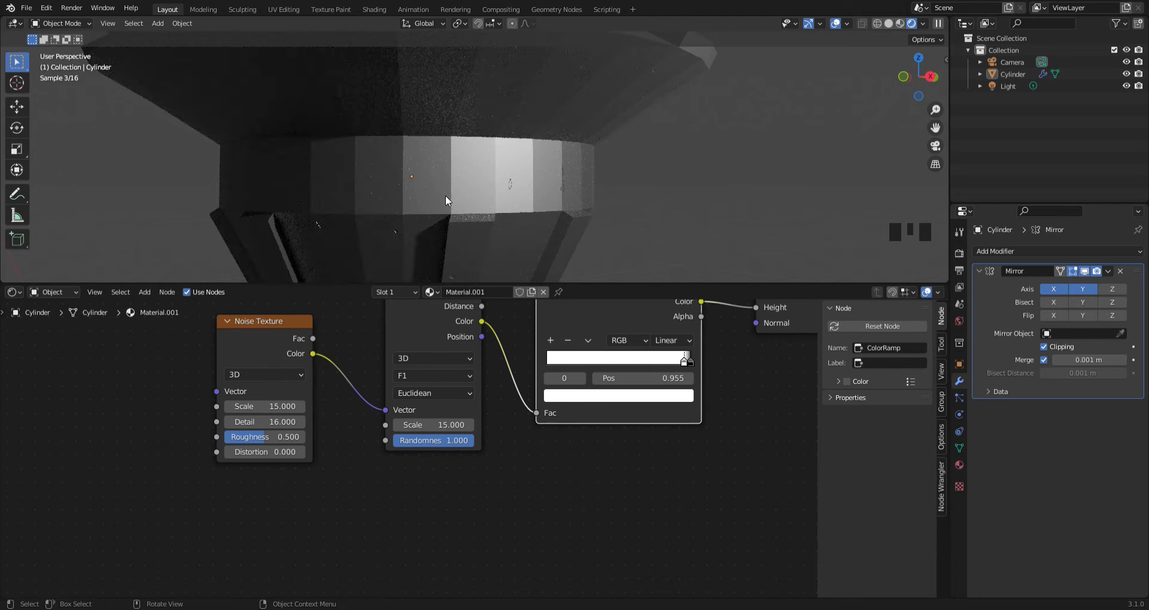
pyautogui.scroll(-4, 484, 150)
pyautogui.moveTo(501, 150); pyautogui.dragTo(530, 195, button='middle')
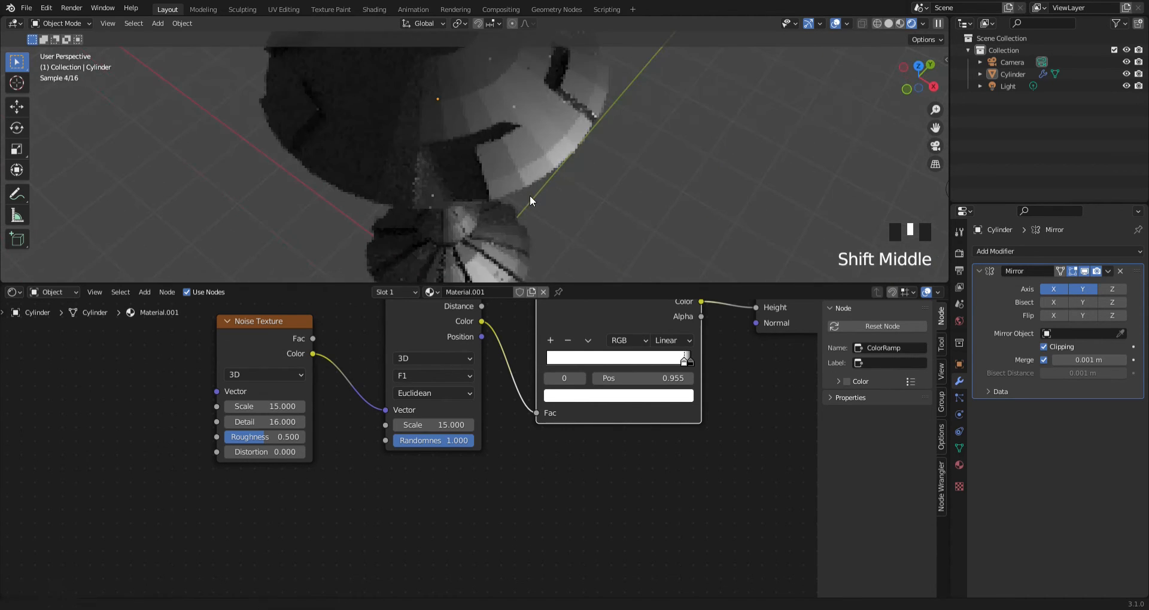
pyautogui.scroll(2, 583, 137)
pyautogui.keyDown('shift'); pyautogui.moveTo(583, 137); pyautogui.dragTo(538, 146, button='middle'); pyautogui.keyUp('shift')
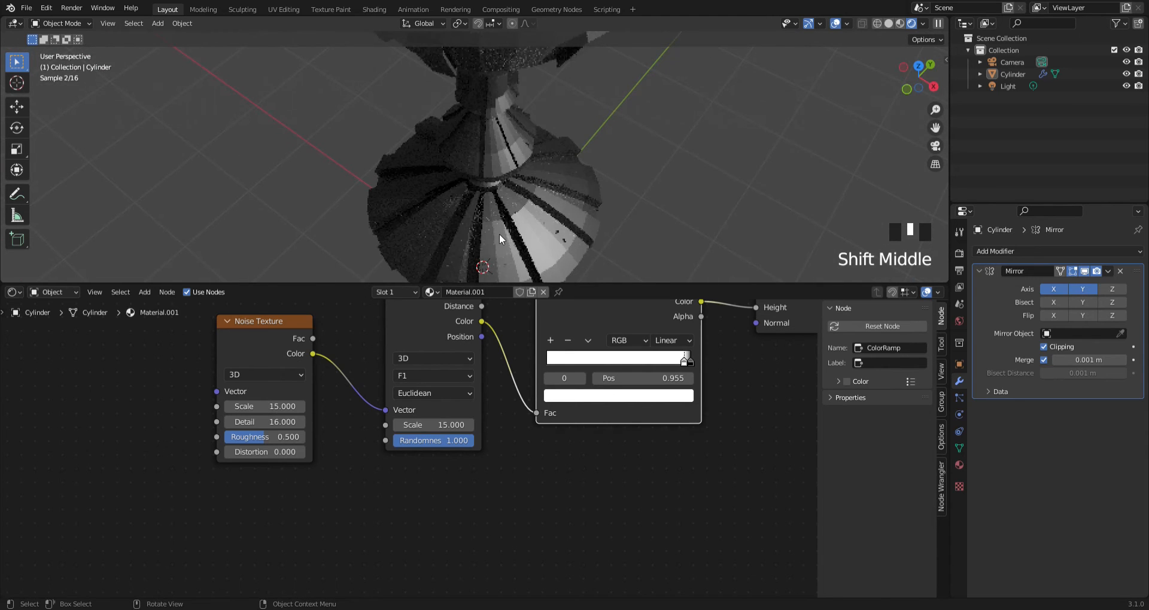
pyautogui.scroll(2, 433, 124)
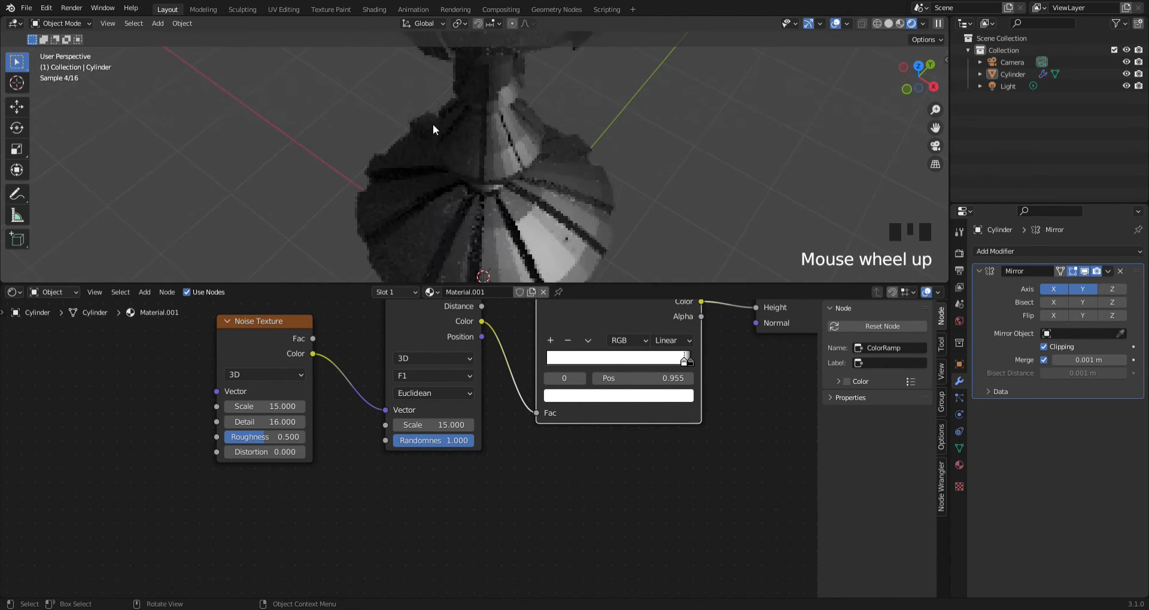
pyautogui.keyDown('shift'); pyautogui.moveTo(557, 161); pyautogui.dragTo(574, 263, button='middle'); pyautogui.keyUp('shift')
pyautogui.moveTo(658, 180); pyautogui.dragTo(705, 98, button='middle')
pyautogui.scroll(2, 545, 217)
# Select the candlestick and add a second material slot with a new material
pyautogui.click(535, 226)
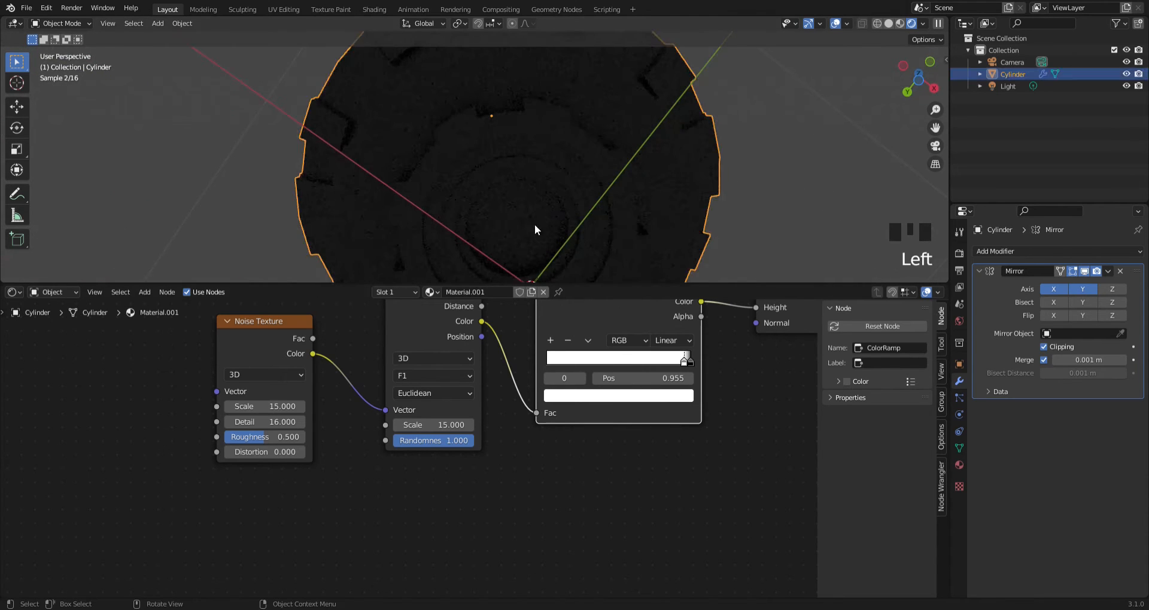
pyautogui.scroll(-1, 583, 208)
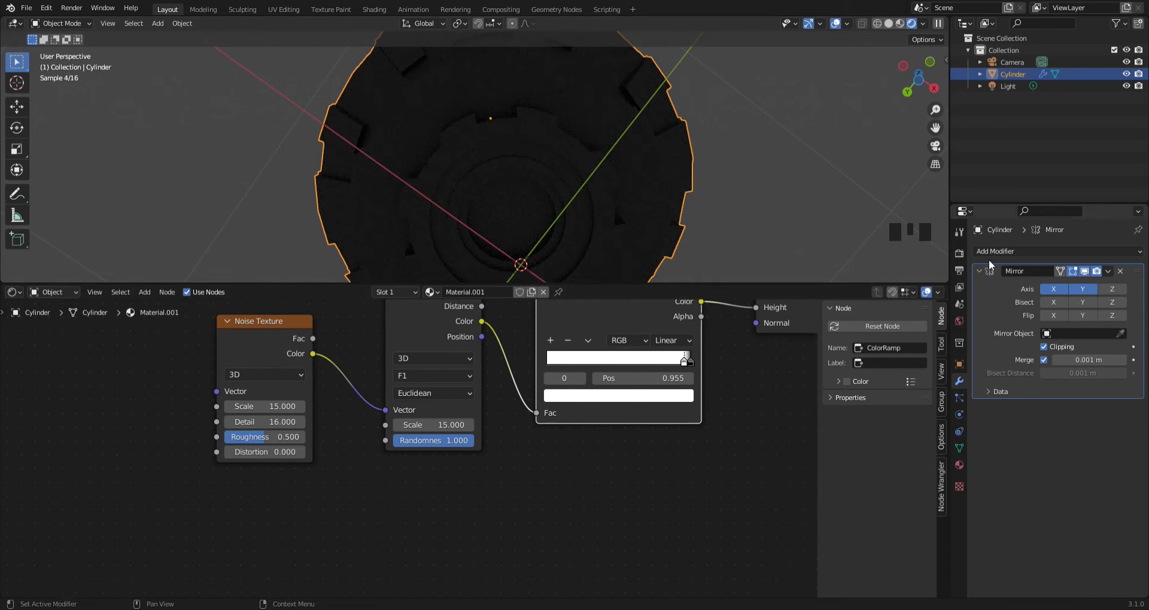
pyautogui.click(960, 465)
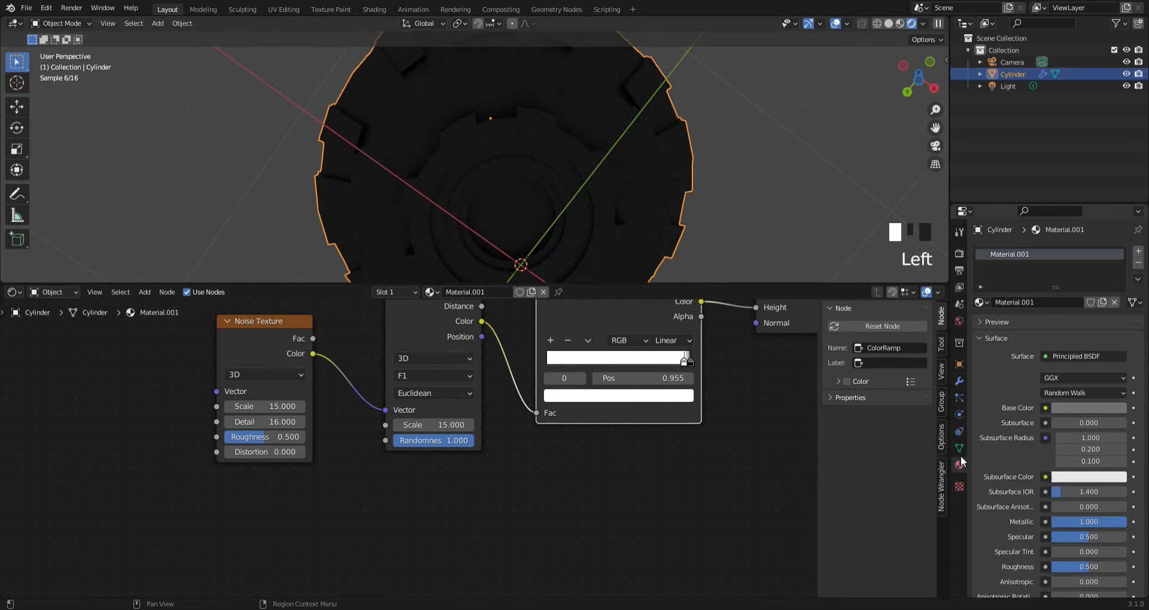
pyautogui.click(1139, 251)
pyautogui.click(1067, 321)
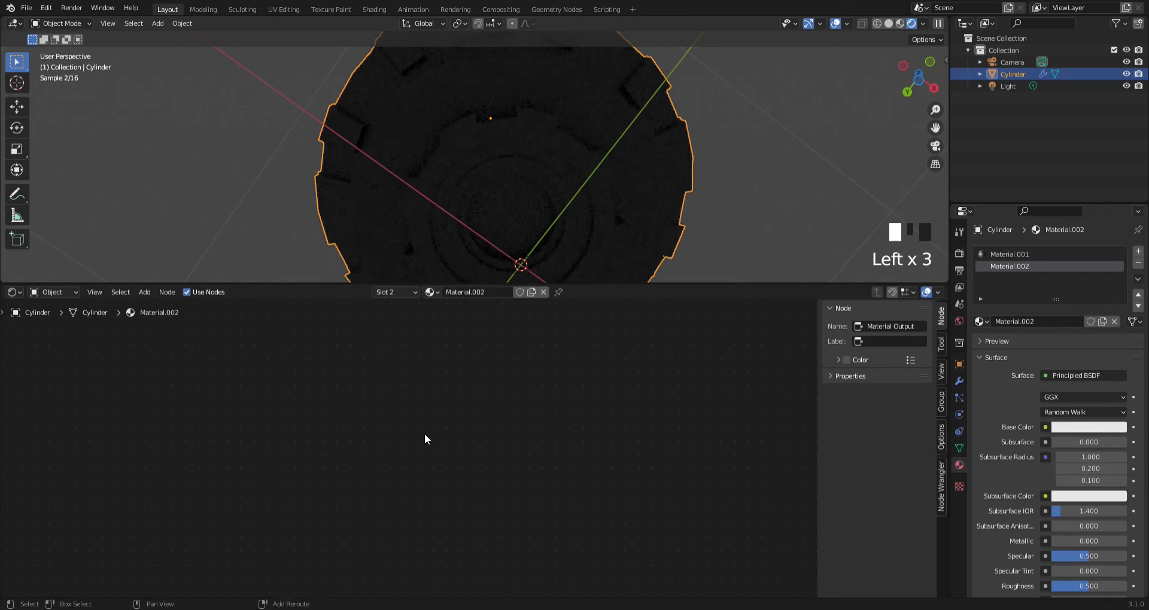
# Replace the new material's Principled BSDF surface with an Emission shader
pyautogui.keyDown('shift'); pyautogui.moveTo(426, 440); pyautogui.dragTo(138, 540, button='middle'); pyautogui.keyUp('shift')
pyautogui.scroll(-5, 453, 418)
pyautogui.scroll(-4, 452, 418)
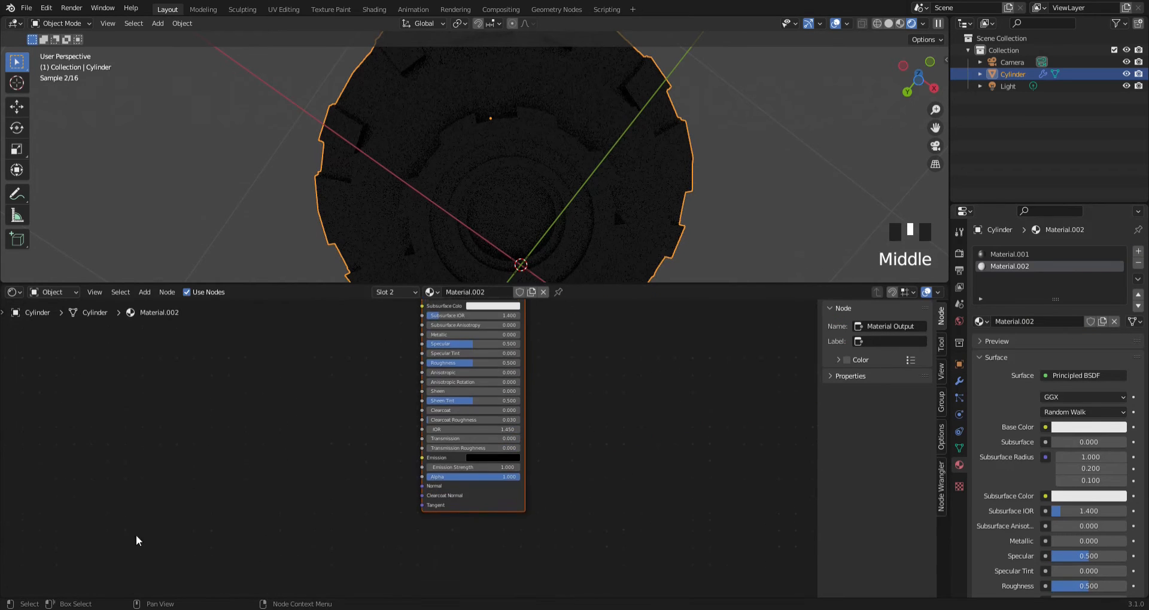
pyautogui.moveTo(518, 422); pyautogui.dragTo(575, 549, button='middle')
pyautogui.scroll(4, 517, 464)
pyautogui.scroll(1, 575, 549)
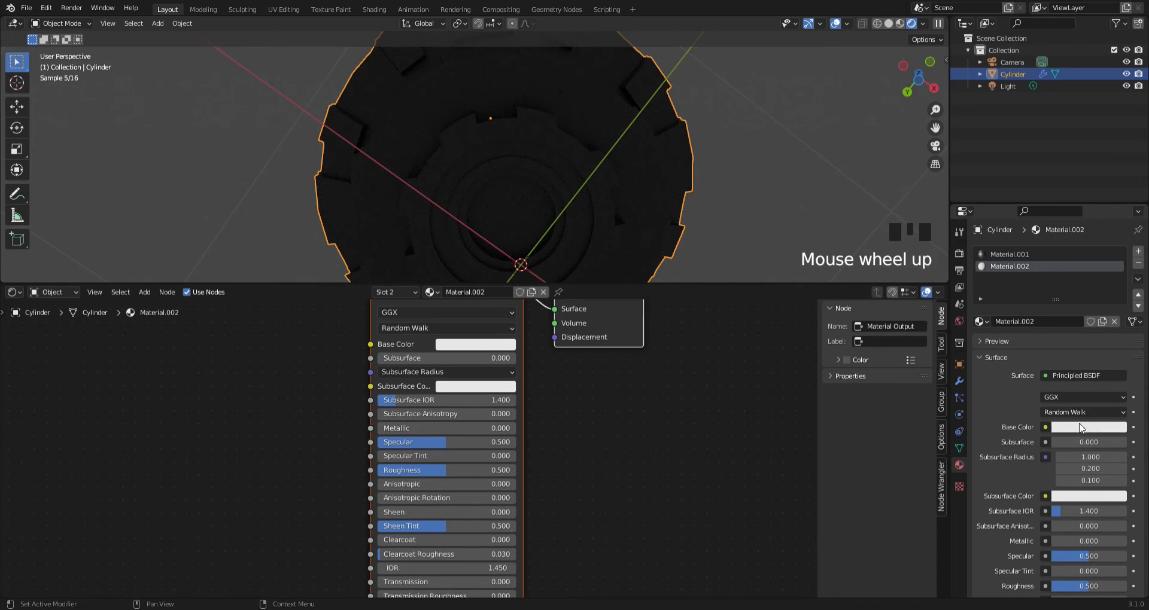
pyautogui.click(1086, 377)
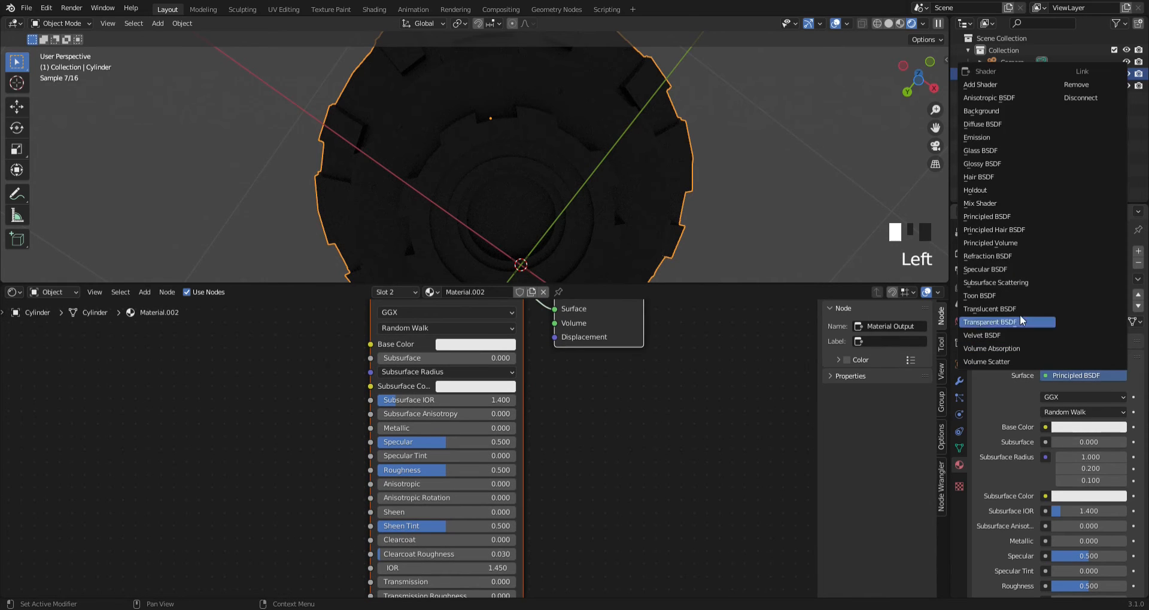
pyautogui.click(981, 138)
pyautogui.keyDown('shift'); pyautogui.moveTo(600, 431); pyautogui.dragTo(597, 503, button='middle'); pyautogui.keyUp('shift')
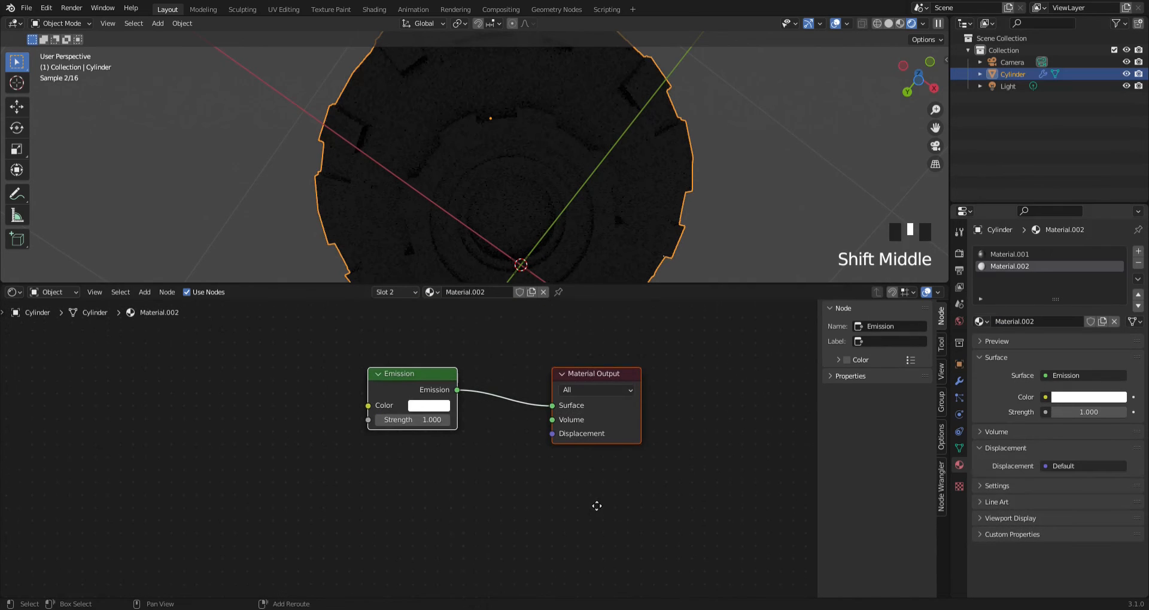
# Give the Emission shader a saturated blue color (hue 0.664, saturation 0.999) and a strength of 5000
pyautogui.click(441, 408)
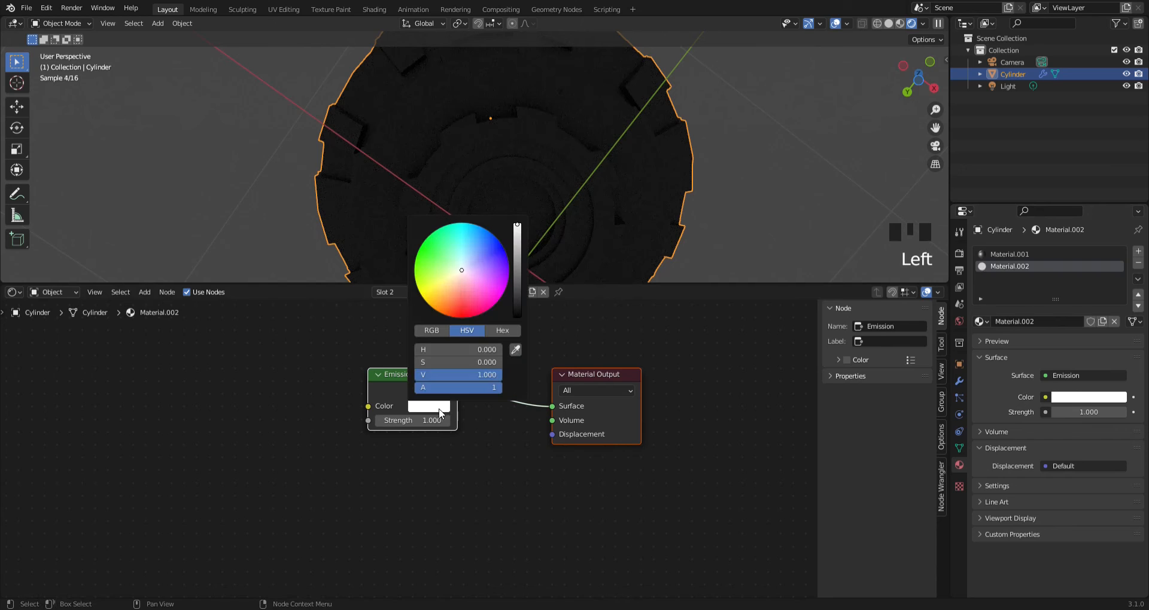
pyautogui.click(498, 241)
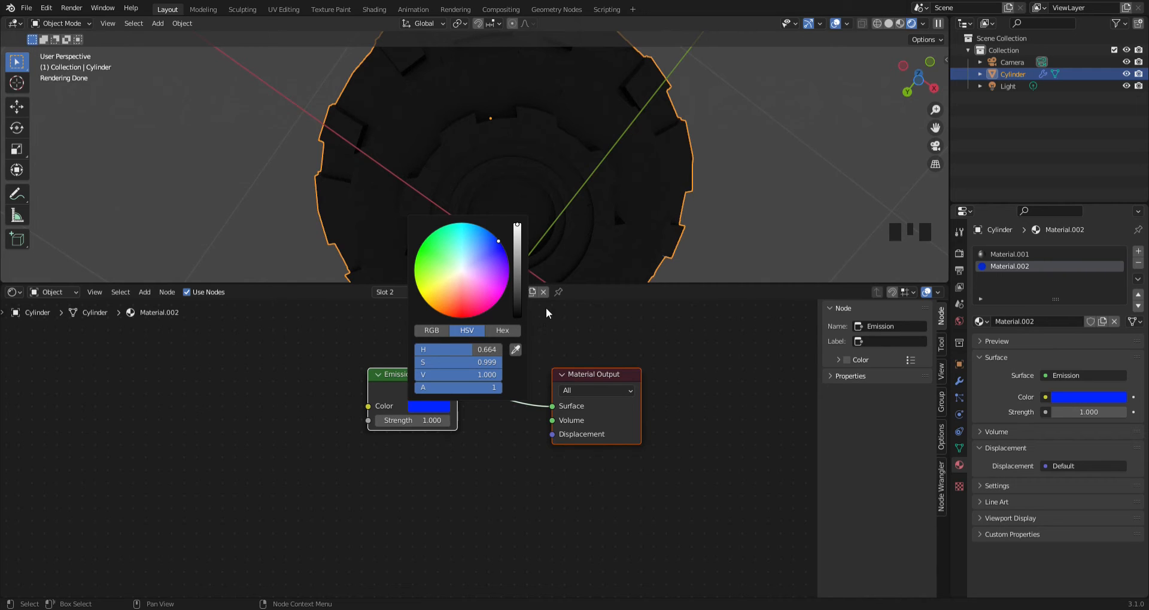
pyautogui.click(432, 423)
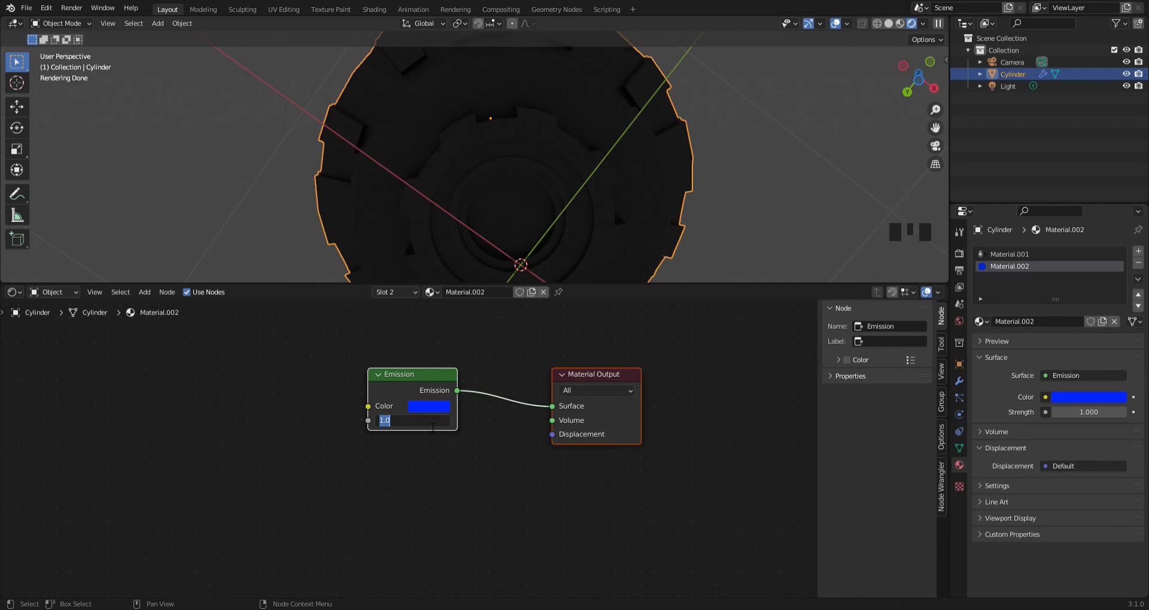
pyautogui.write('5000')
pyautogui.press('Return')
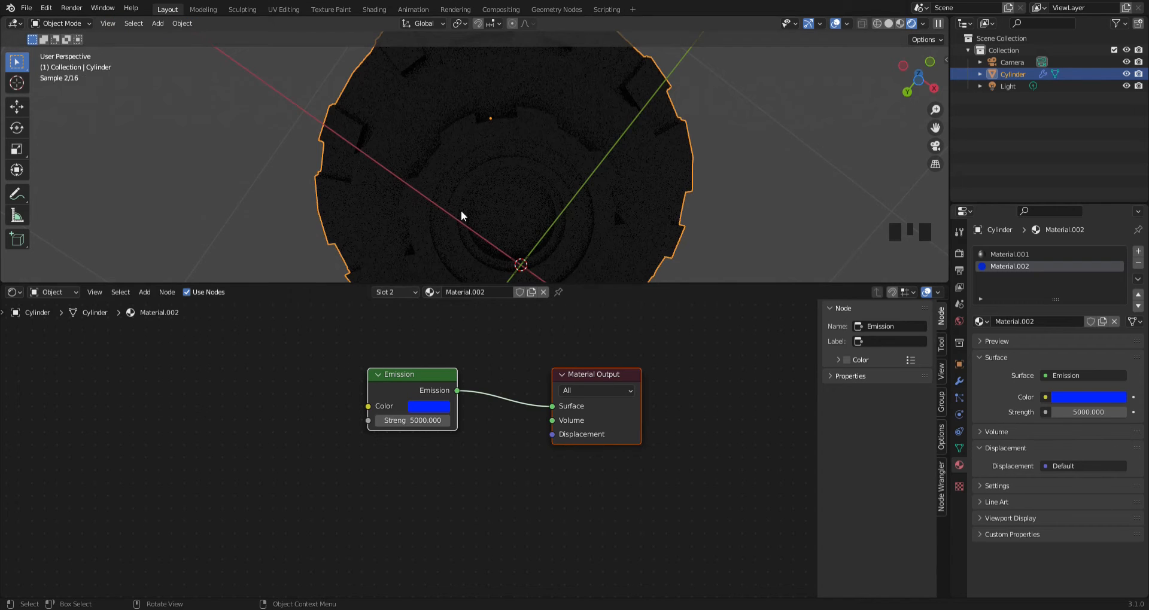
# In Edit Mode, select the triangular face and adjoining curved face at the candlestick's center and assign the blue emission material Material.002 to them
pyautogui.press('Tab')
pyautogui.moveTo(531, 205); pyautogui.dragTo(531, 169, button='middle')
pyautogui.scroll(3, 539, 202)
pyautogui.click(531, 169)
pyautogui.keyDown('shift'); pyautogui.click(553, 202); pyautogui.keyUp('shift')
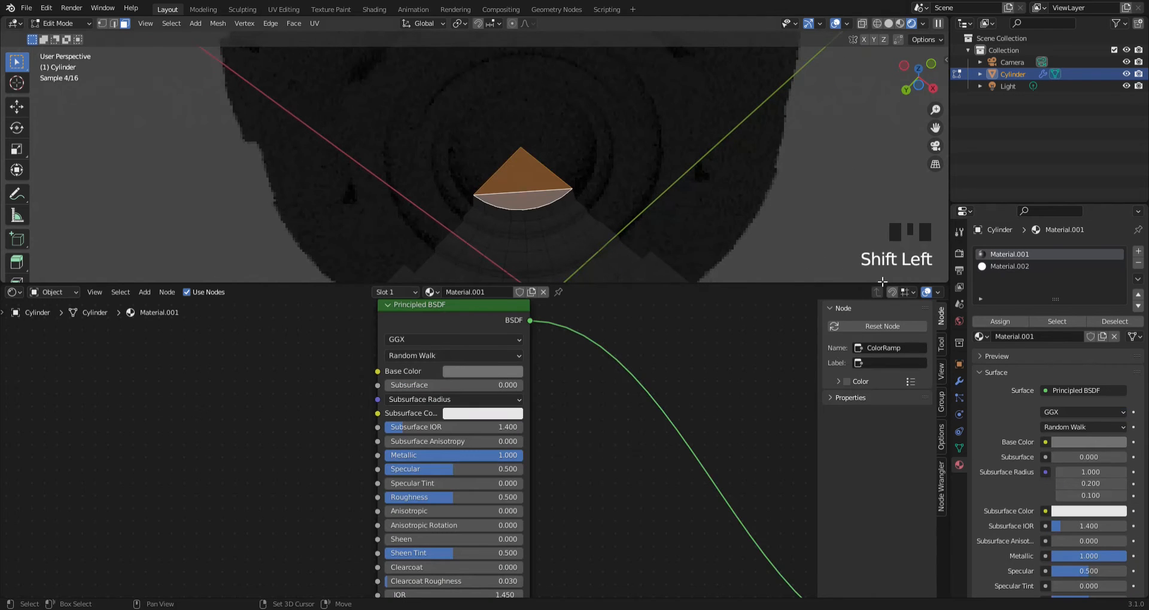
pyautogui.click(1035, 264)
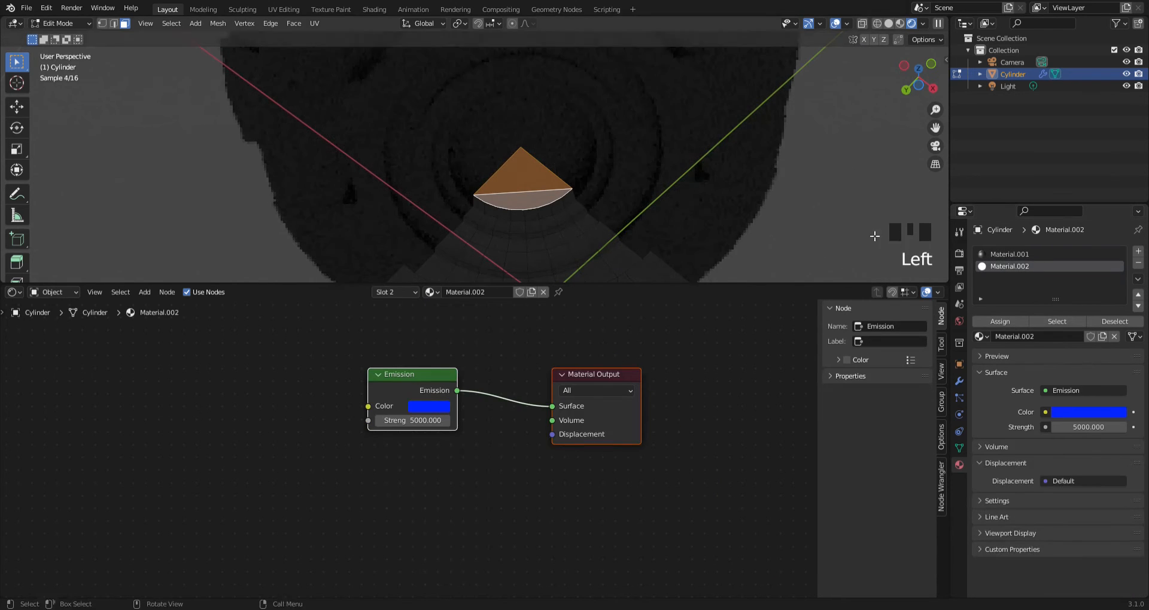
pyautogui.click(1010, 321)
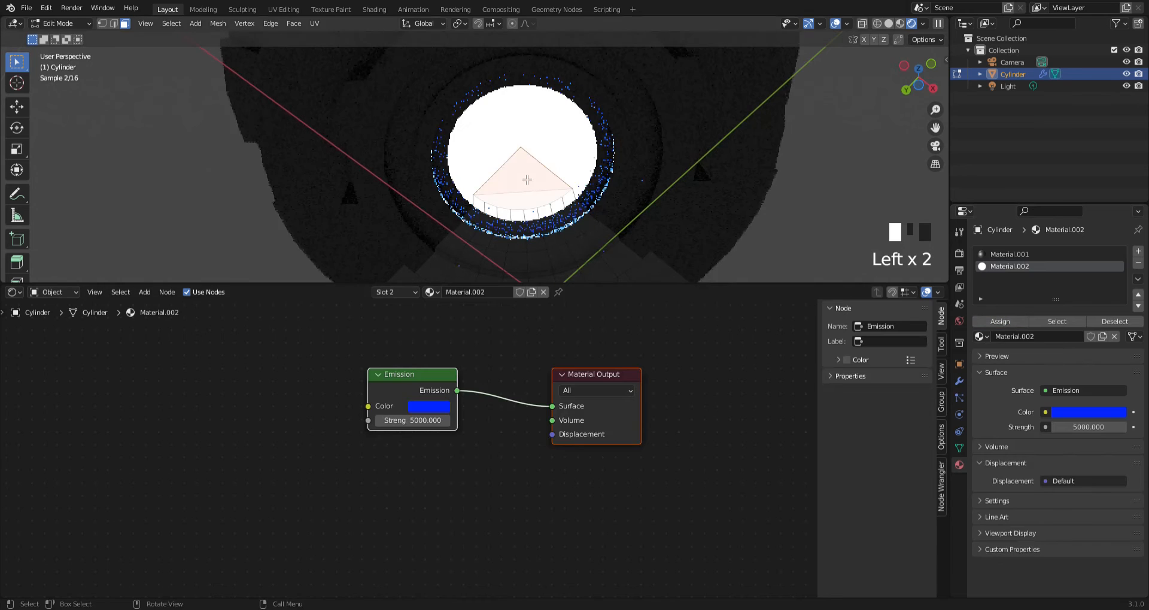
# Try lower Emission strengths of 500 and 250 for the blue glowing material
pyautogui.moveTo(541, 260); pyautogui.dragTo(467, 177, button='middle')
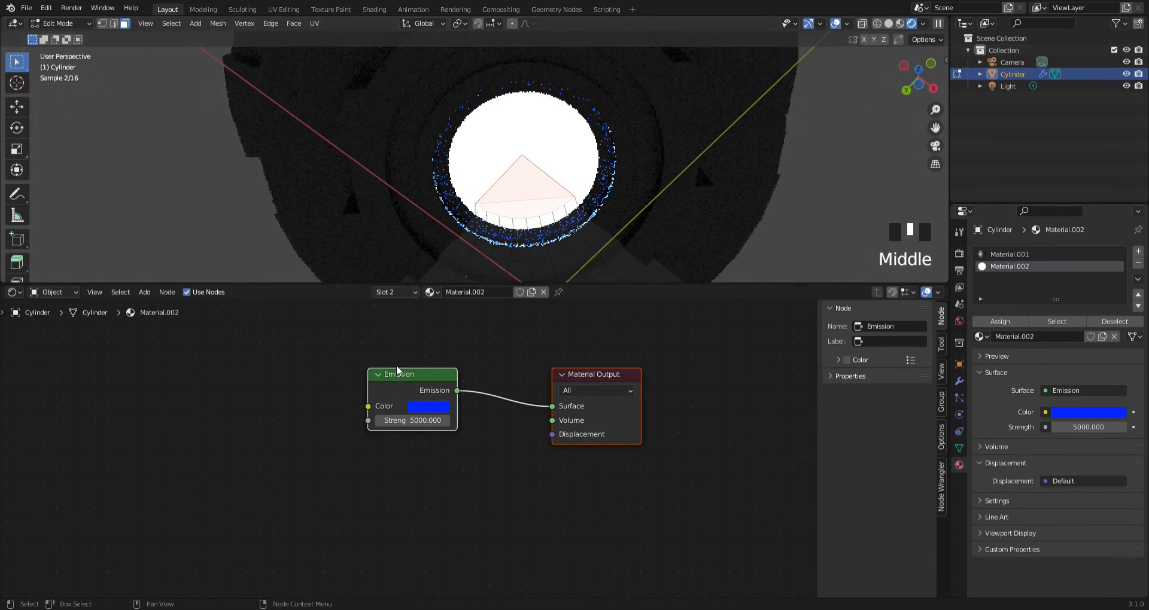
pyautogui.click(413, 421)
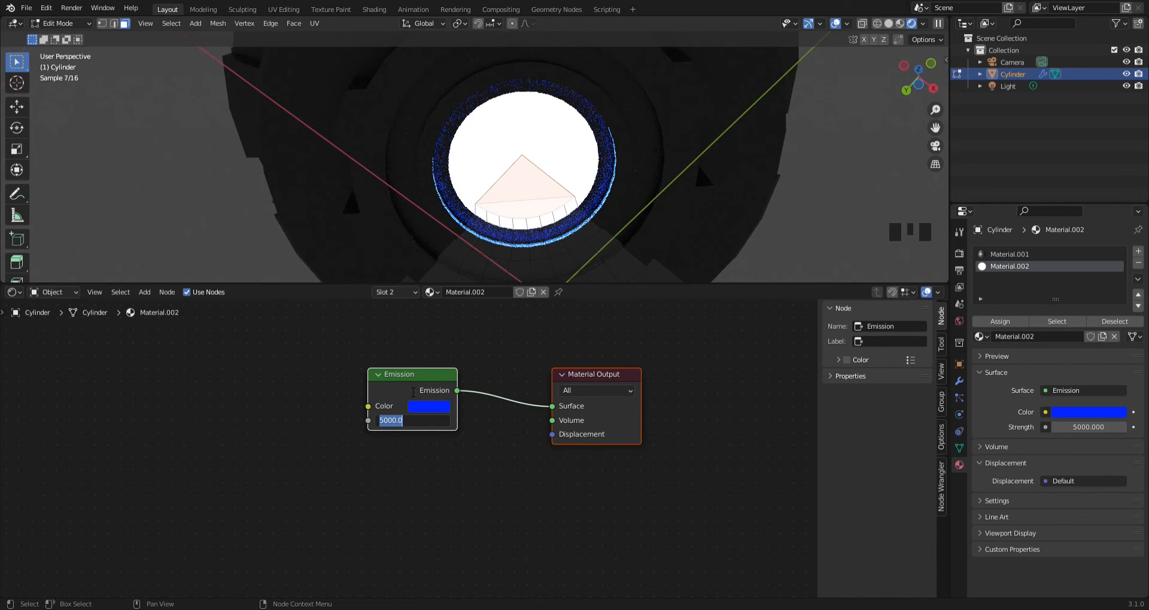
pyautogui.write('500')
pyautogui.press('Return')
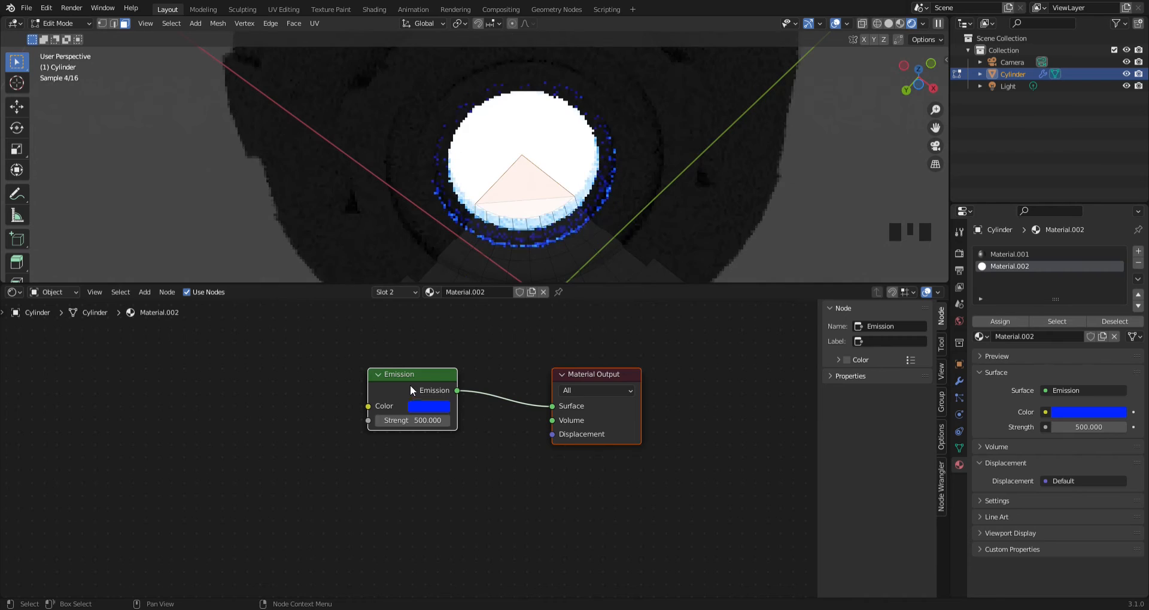
pyautogui.moveTo(552, 173); pyautogui.dragTo(548, 179, button='middle')
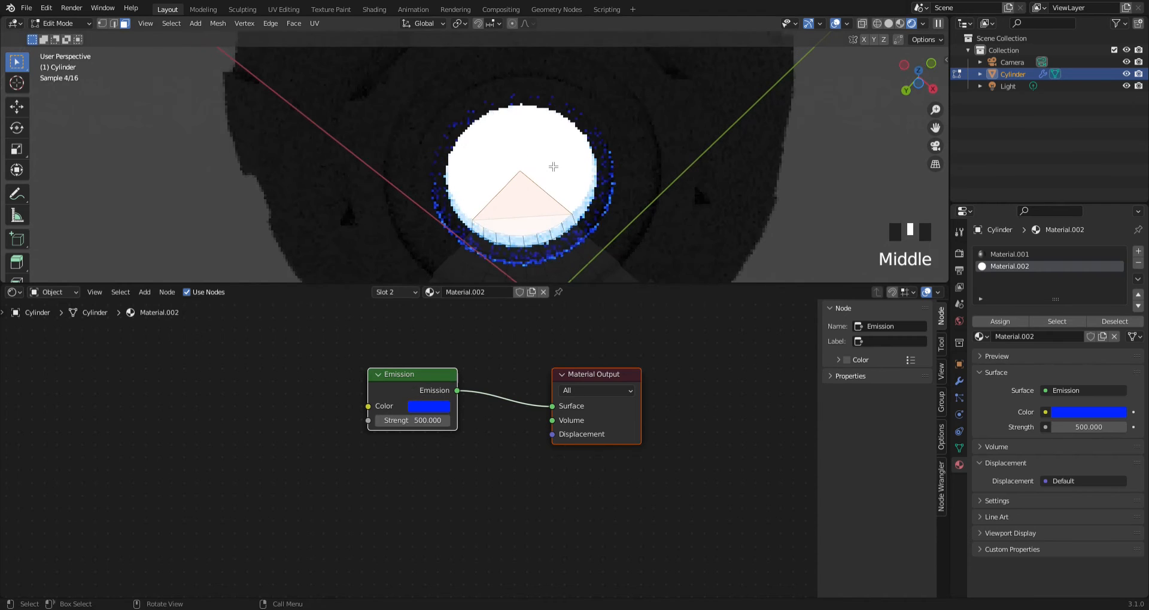
pyautogui.click(419, 421)
pyautogui.write('250')
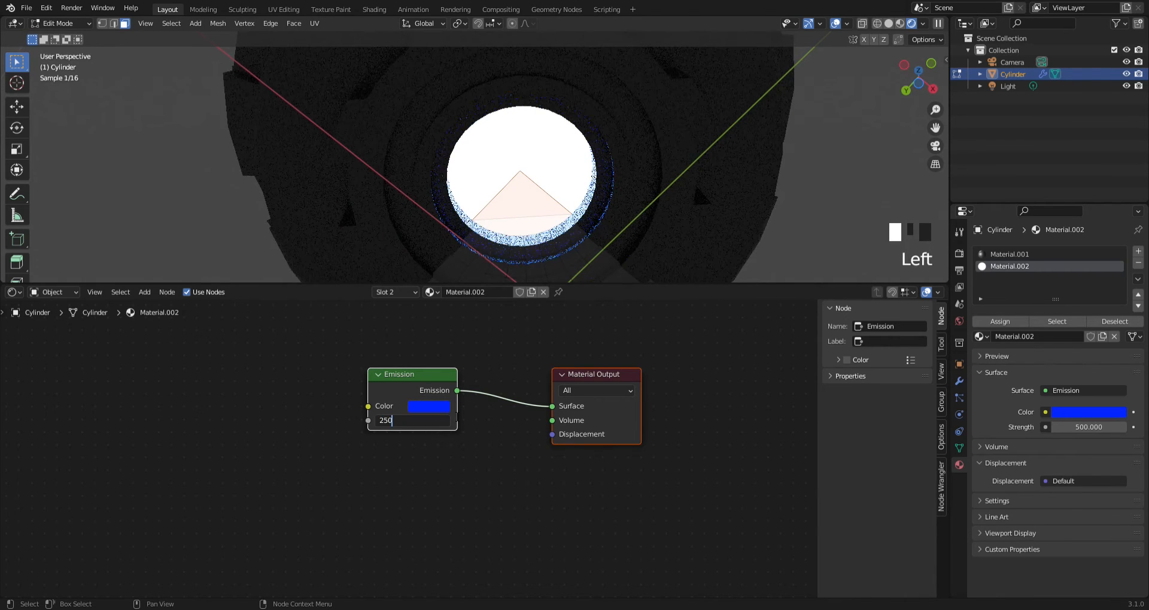
pyautogui.press('Return')
# Set the blue Emission shader's strength to 200
pyautogui.moveTo(556, 216)
pyautogui.mouseDown(button='middle')
pyautogui.moveTo(577, 249)
pyautogui.moveTo(541, 206)
pyautogui.mouseUp(button='middle')
pyautogui.click(422, 421)
pyautogui.write('200')
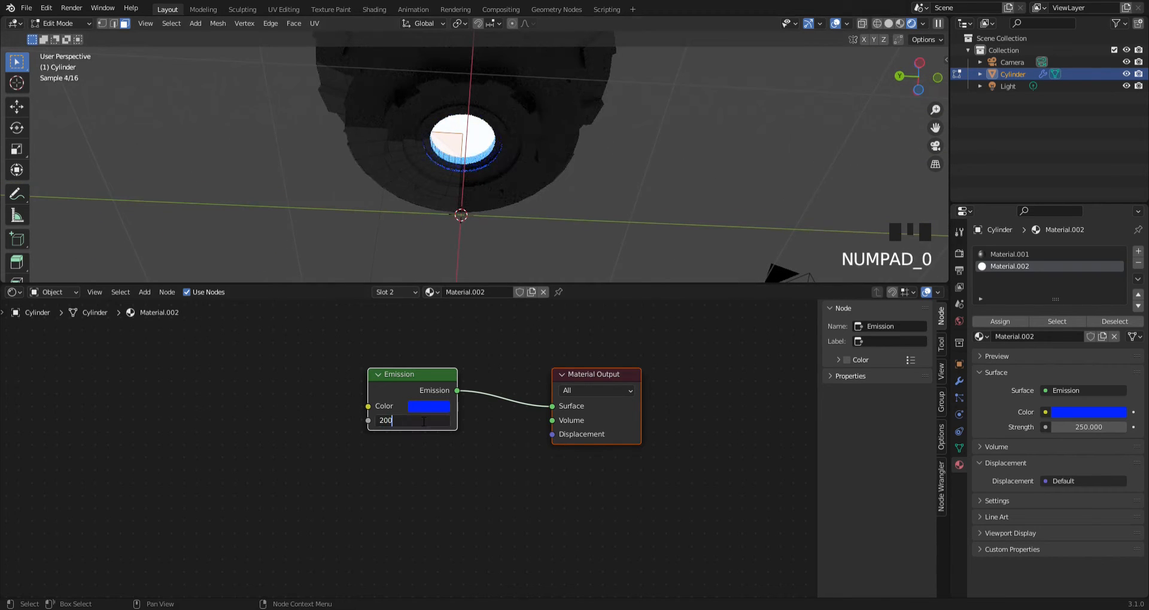
pyautogui.press('Return')
pyautogui.keyDown('shift'); pyautogui.moveTo(475, 174); pyautogui.dragTo(618, 228, button='middle'); pyautogui.keyUp('shift')
pyautogui.scroll(1, 476, 142)
pyautogui.scroll(-5, 477, 147)
pyautogui.scroll(8, 477, 146)
pyautogui.click(684, 210)
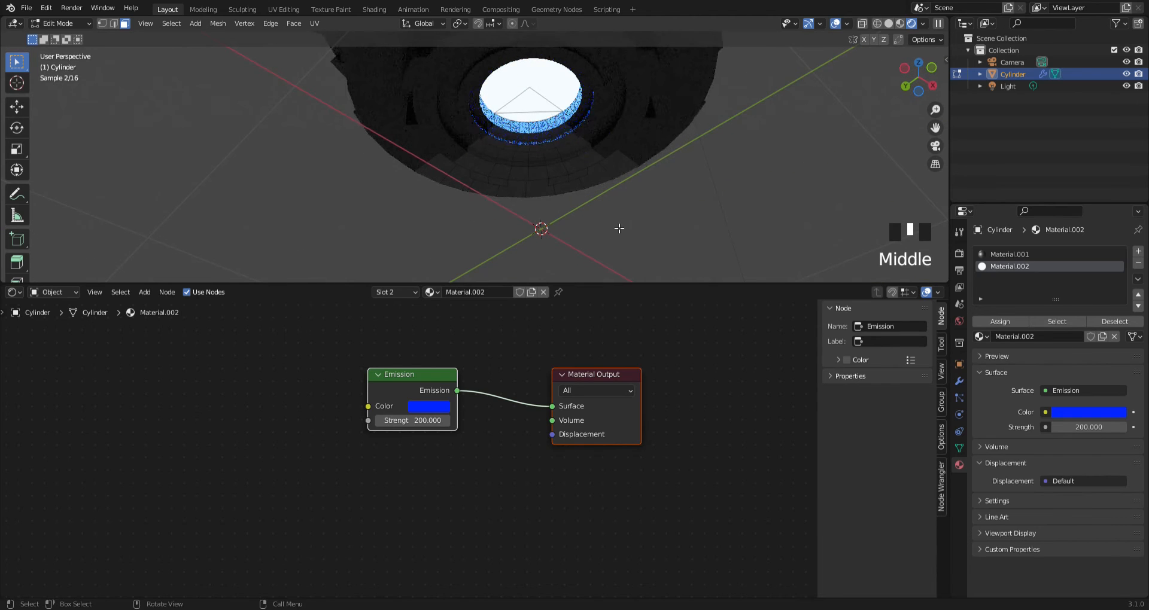
pyautogui.scroll(-2, 64, 249)
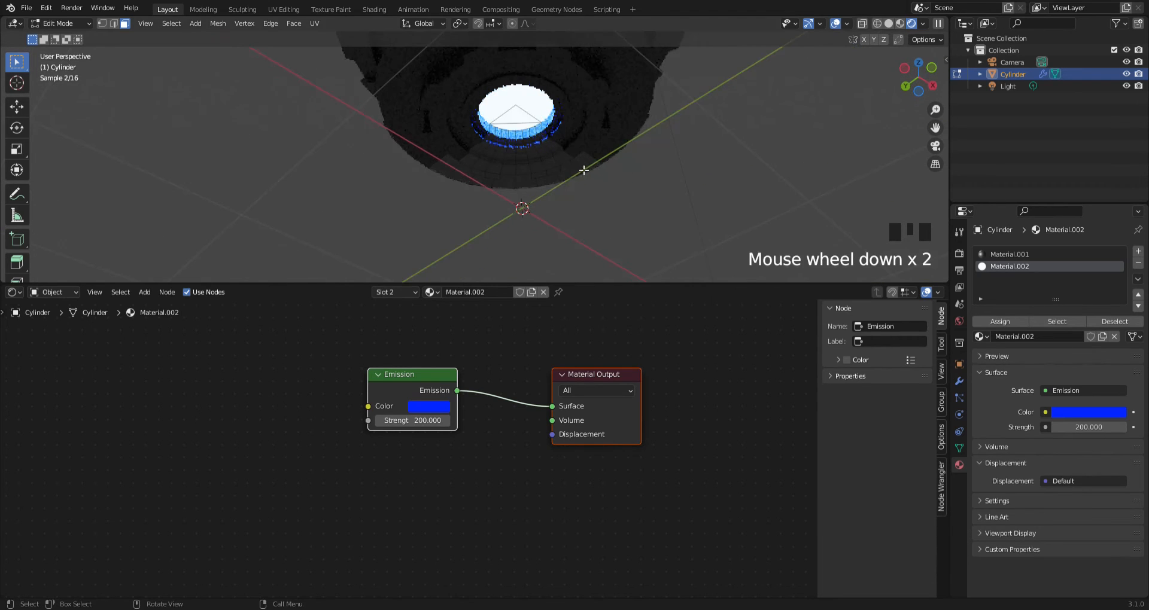
# Switch the node editor to the Compositor and enable compositing nodes for the scene
pyautogui.click(13, 293)
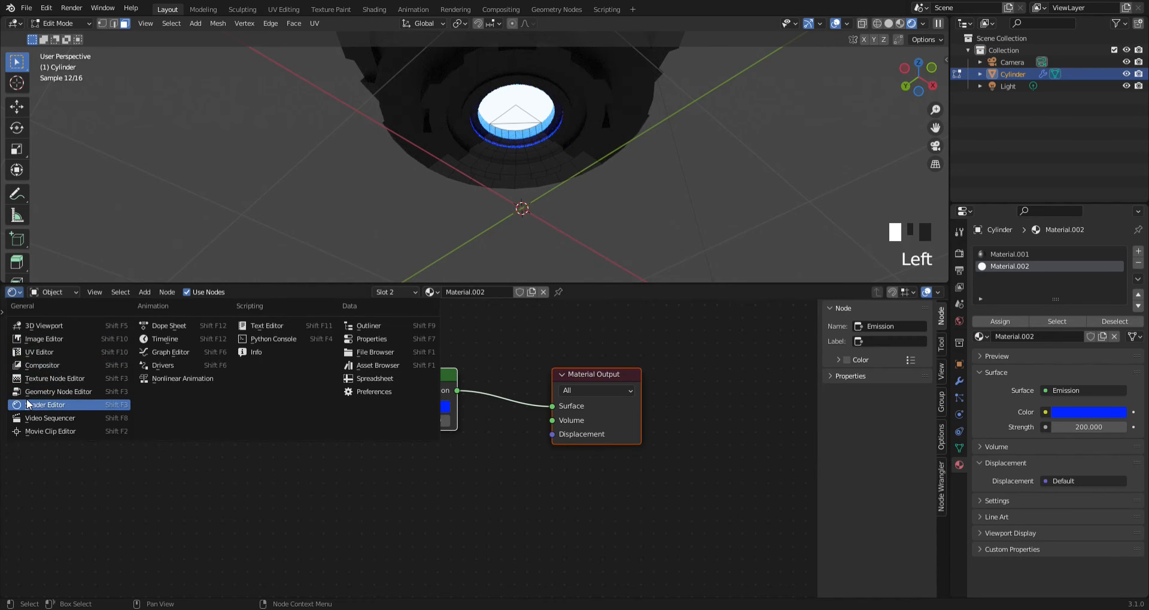
pyautogui.click(48, 365)
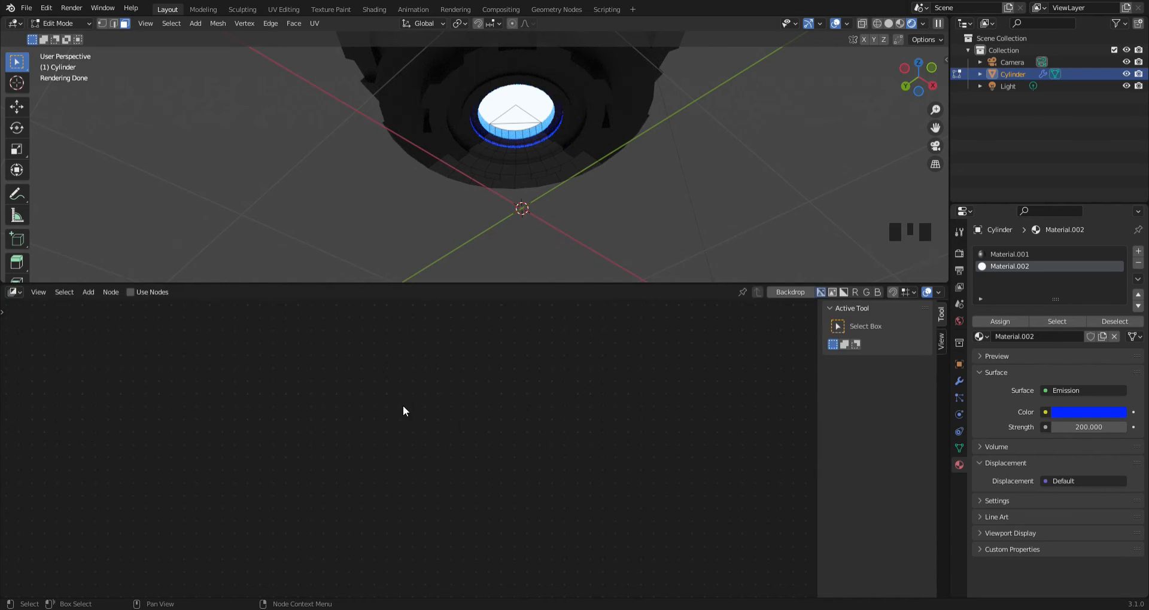
pyautogui.scroll(1, 414, 402)
pyautogui.scroll(4, 414, 402)
pyautogui.click(129, 293)
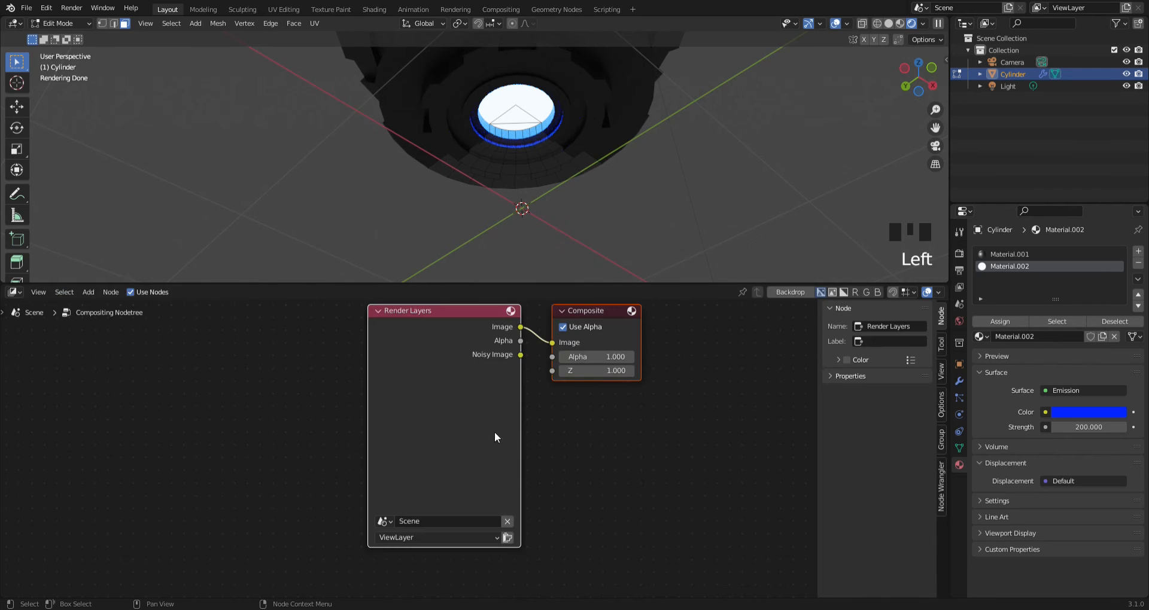
# Move the Composite node away from Render Layers and add a Glare node near the gap, leaving it unconnected
pyautogui.moveTo(495, 432); pyautogui.dragTo(434, 488, button='middle')
pyautogui.click(530, 355)
pyautogui.moveTo(530, 354); pyautogui.dragTo(714, 418)
pyautogui.hotkey('shift', 'a')
pyautogui.click(597, 408)
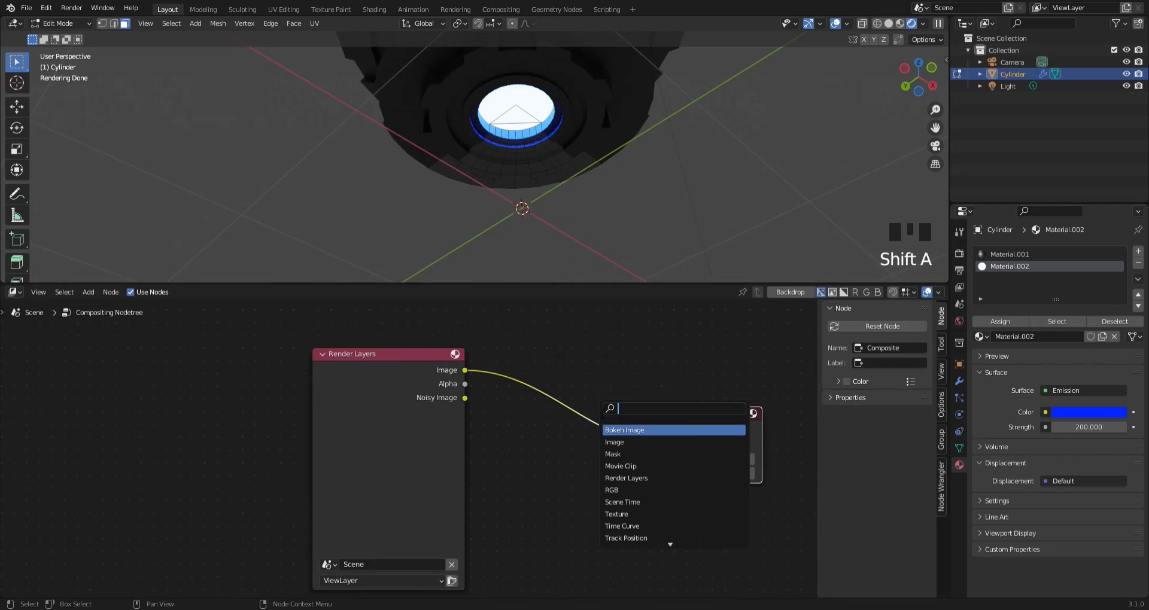
pyautogui.write('glare')
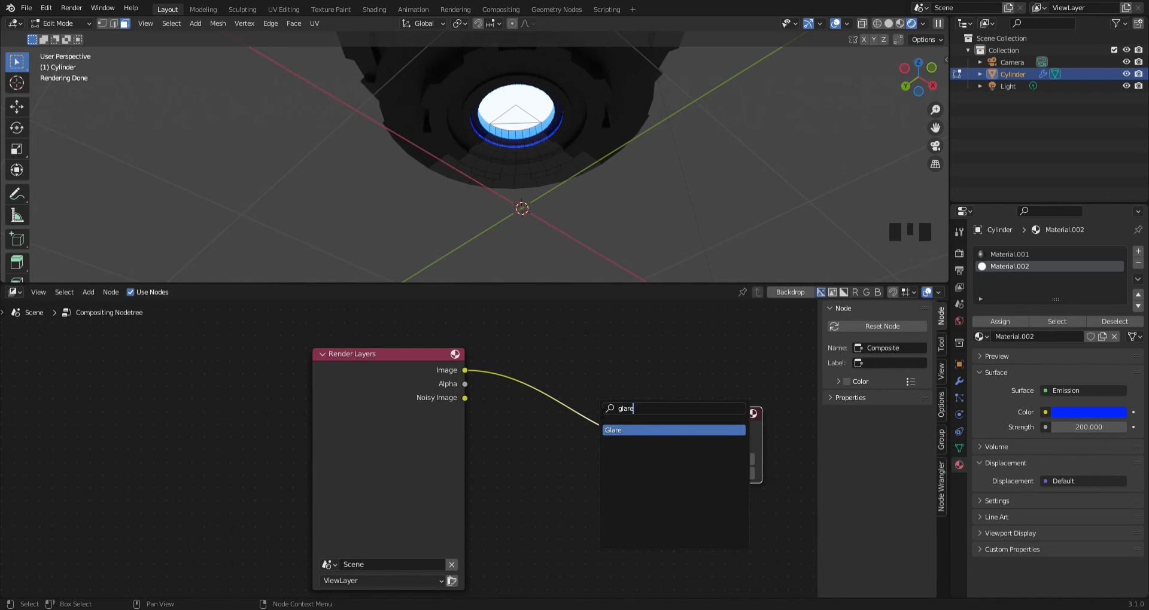
pyautogui.press('Return')
pyautogui.click(544, 477)
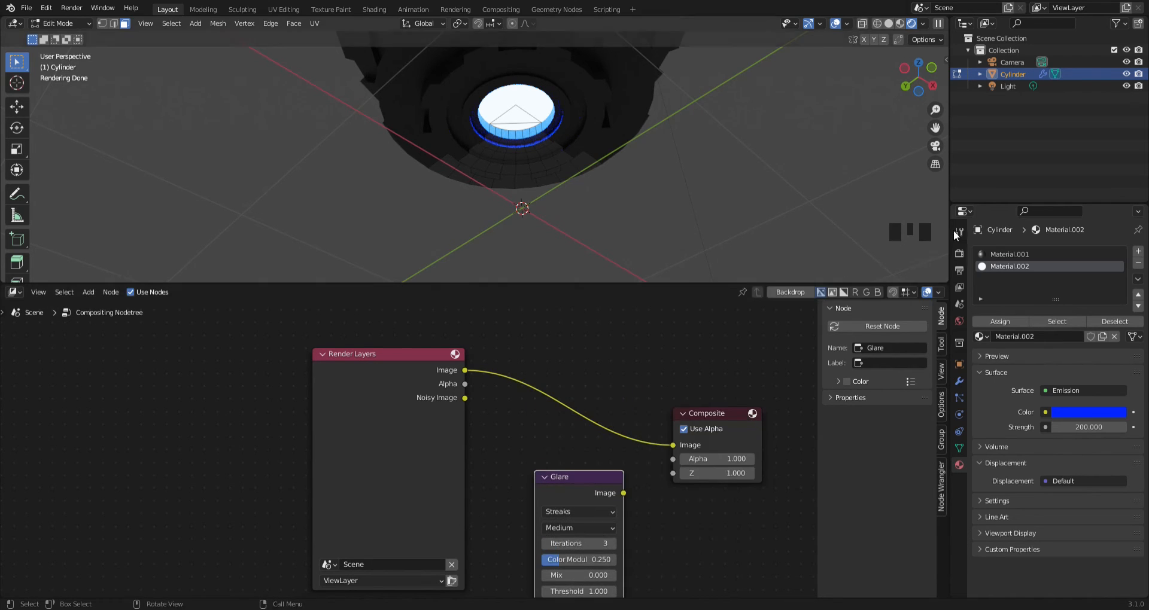
# Compare the center's glow with and without Bloom in the Eevee render engine, and return the engine to Cycles
pyautogui.click(960, 254)
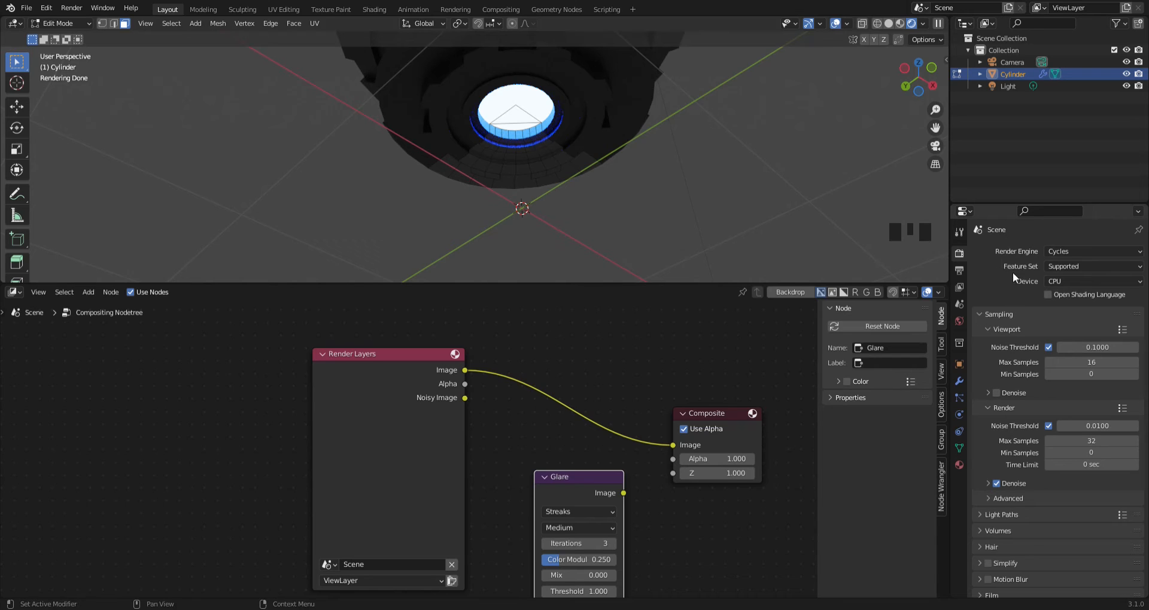
pyautogui.click(1065, 252)
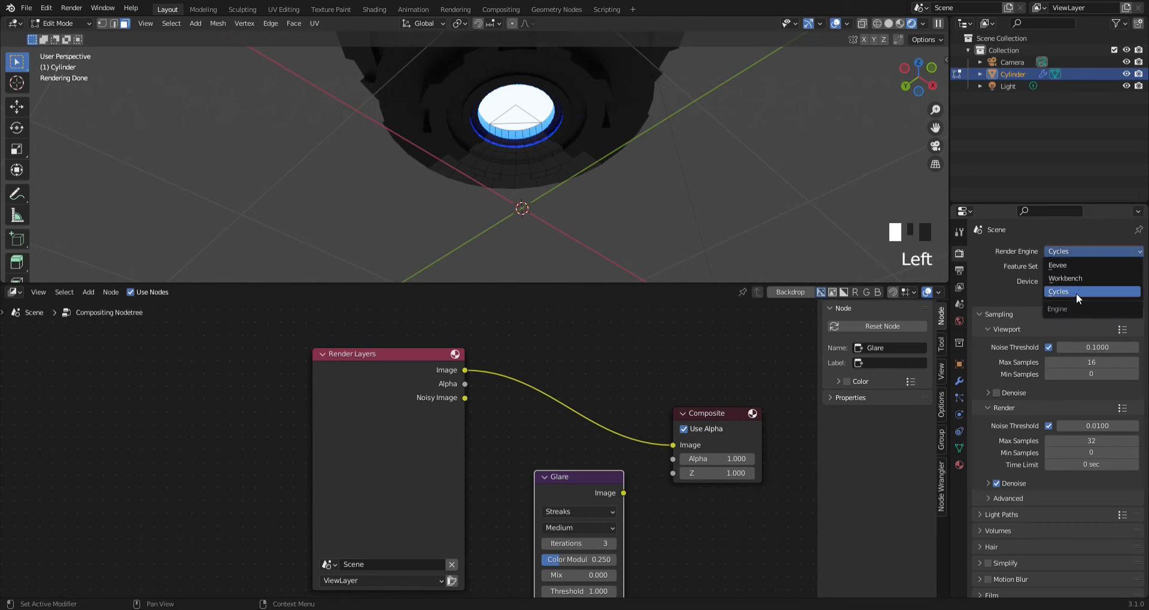
pyautogui.click(1074, 266)
pyautogui.scroll(-2, 521, 120)
pyautogui.moveTo(521, 120); pyautogui.dragTo(434, 67, button='middle')
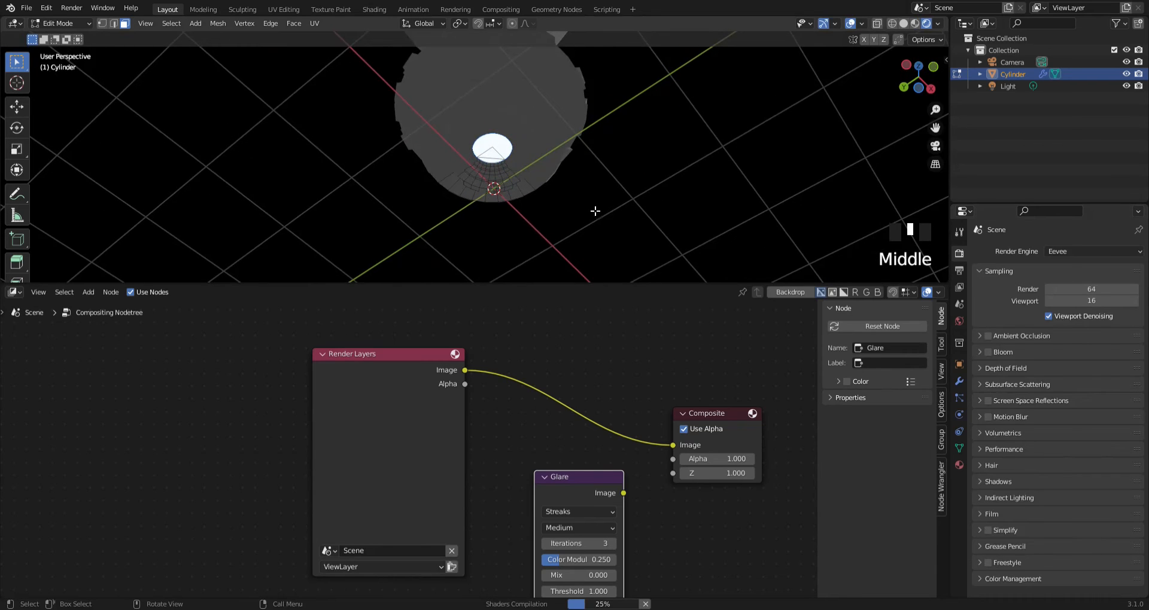
pyautogui.click(988, 353)
pyautogui.click(988, 352)
pyautogui.click(988, 352)
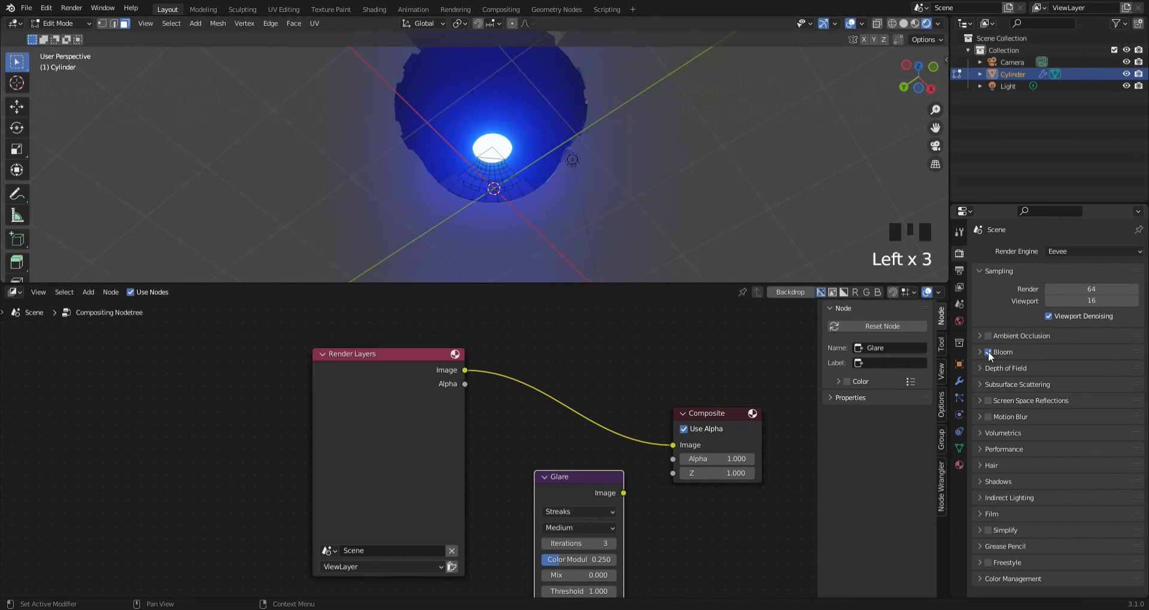
pyautogui.click(988, 353)
pyautogui.click(1077, 252)
pyautogui.click(1056, 292)
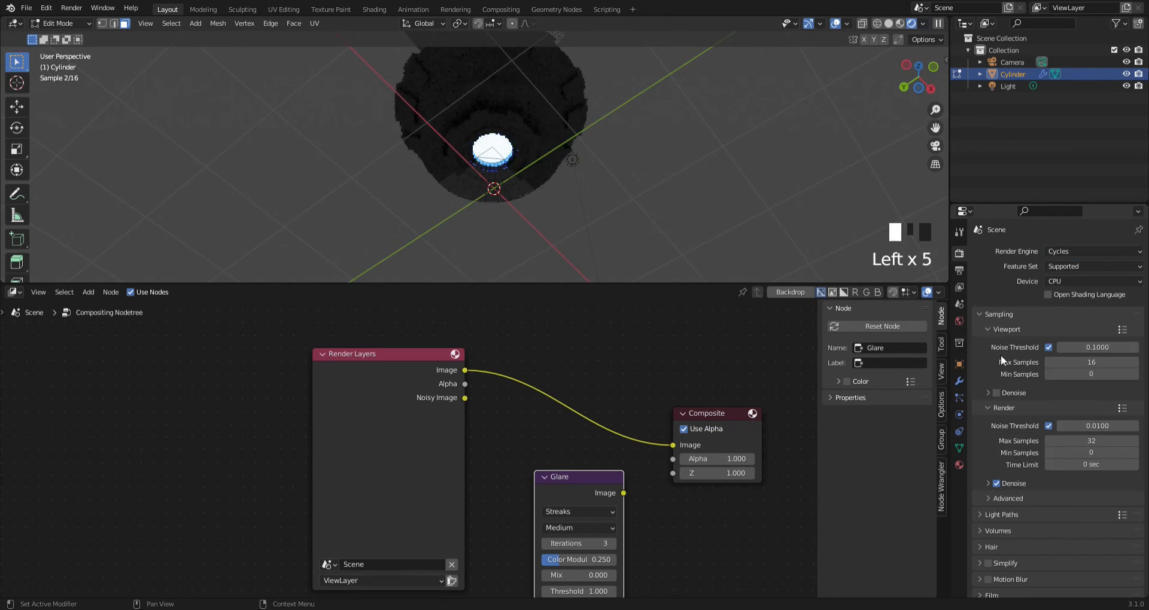
# Insert the Glare node into the link between Render Layers and Composite and set its glare type to Fog Glow
pyautogui.moveTo(578, 485); pyautogui.dragTo(561, 389)
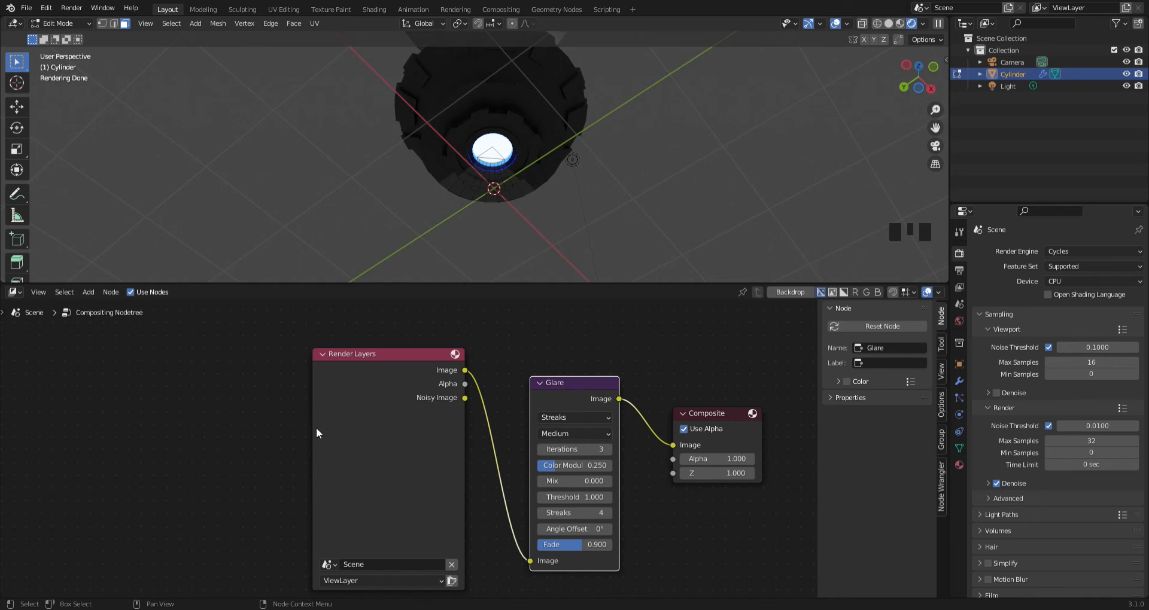
pyautogui.click(565, 418)
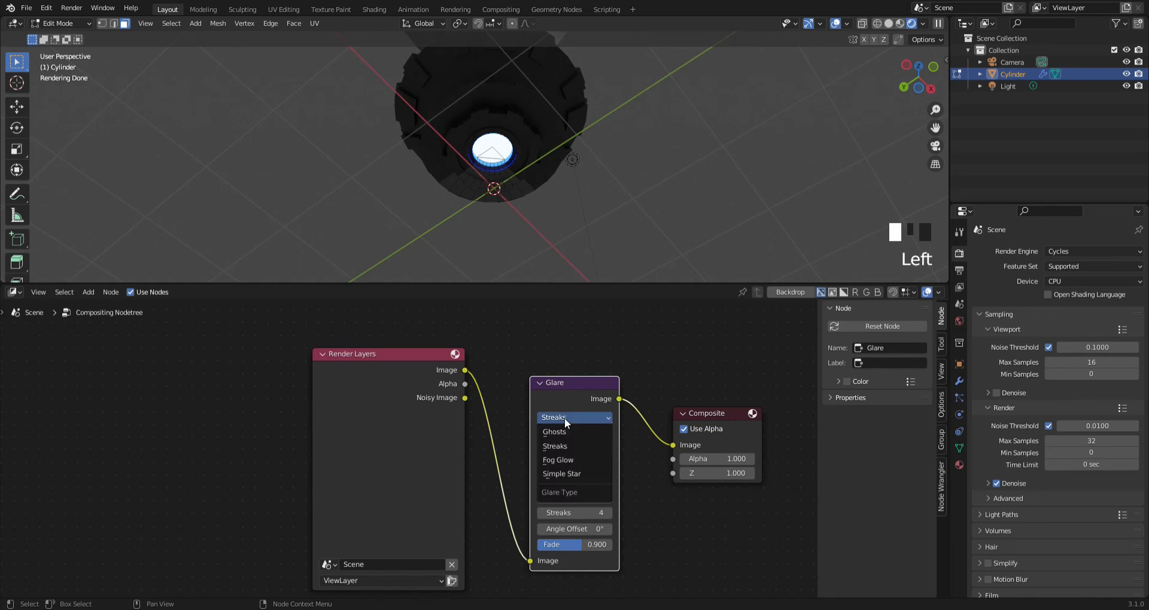
pyautogui.click(565, 461)
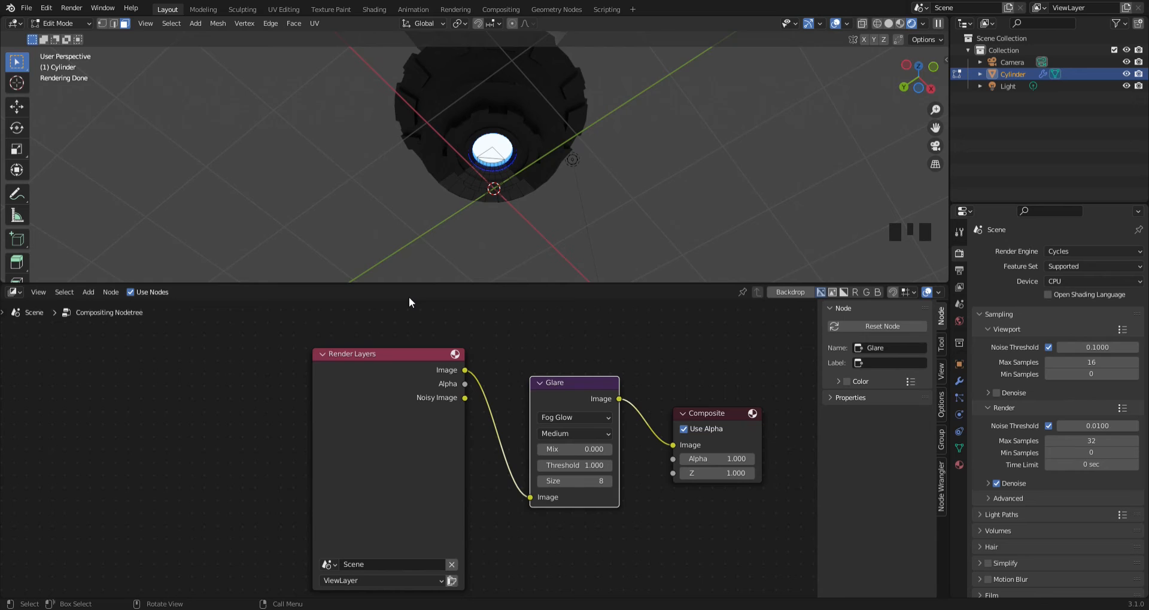
# Switch the node editor from the Compositor back to the Shader Editor
pyautogui.scroll(-4, 389, 330)
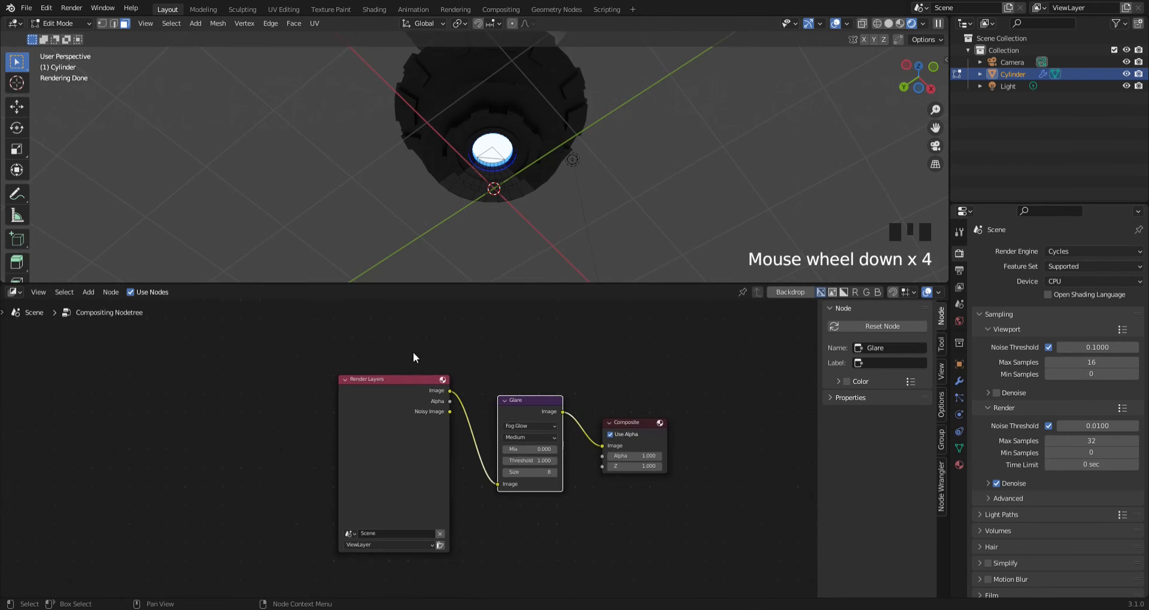
pyautogui.moveTo(232, 290); pyautogui.dragTo(177, 303, button='middle')
pyautogui.click(13, 293)
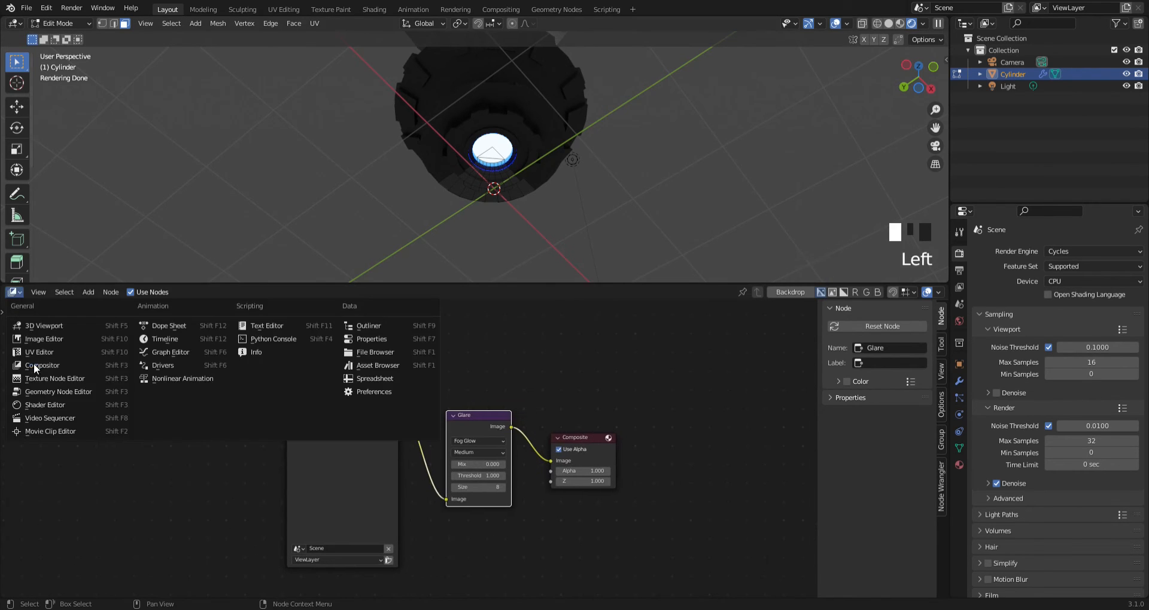
pyautogui.click(45, 405)
pyautogui.keyDown('shift'); pyautogui.middleClick(357, 262); pyautogui.keyUp('shift')
pyautogui.moveTo(357, 262); pyautogui.dragTo(446, 269, button='middle')
pyautogui.scroll(2, 457, 179)
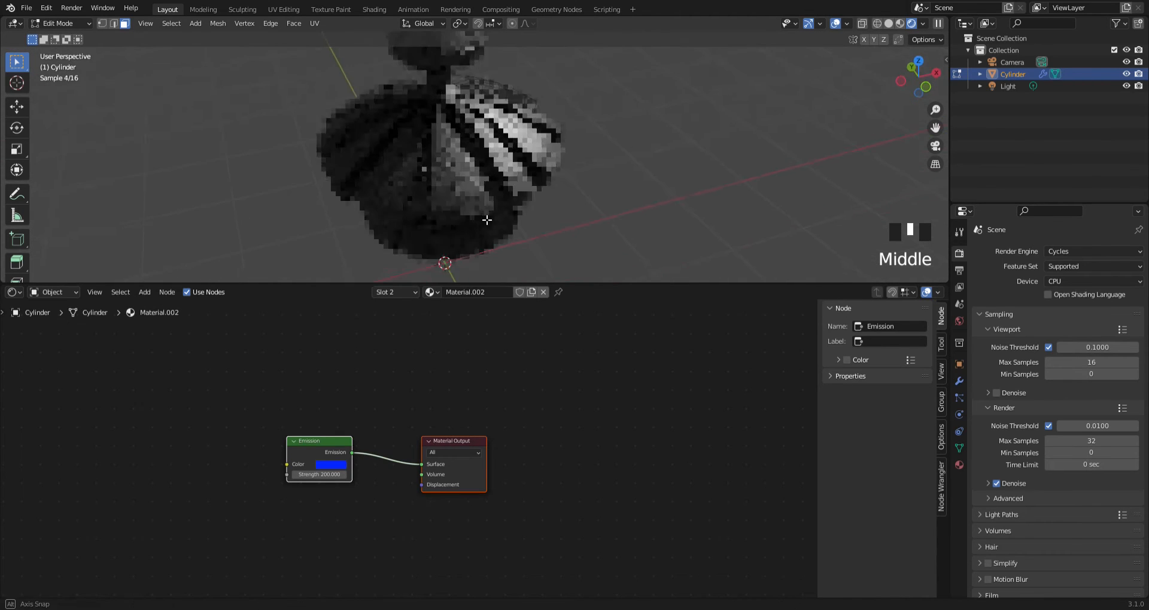
pyautogui.keyDown('shift'); pyautogui.moveTo(467, 209); pyautogui.dragTo(487, 154, button='middle'); pyautogui.keyUp('shift')
pyautogui.scroll(4, 436, 198)
pyautogui.scroll(-14, 441, 195)
pyautogui.scroll(8, 499, 178)
pyautogui.scroll(-4, 487, 154)
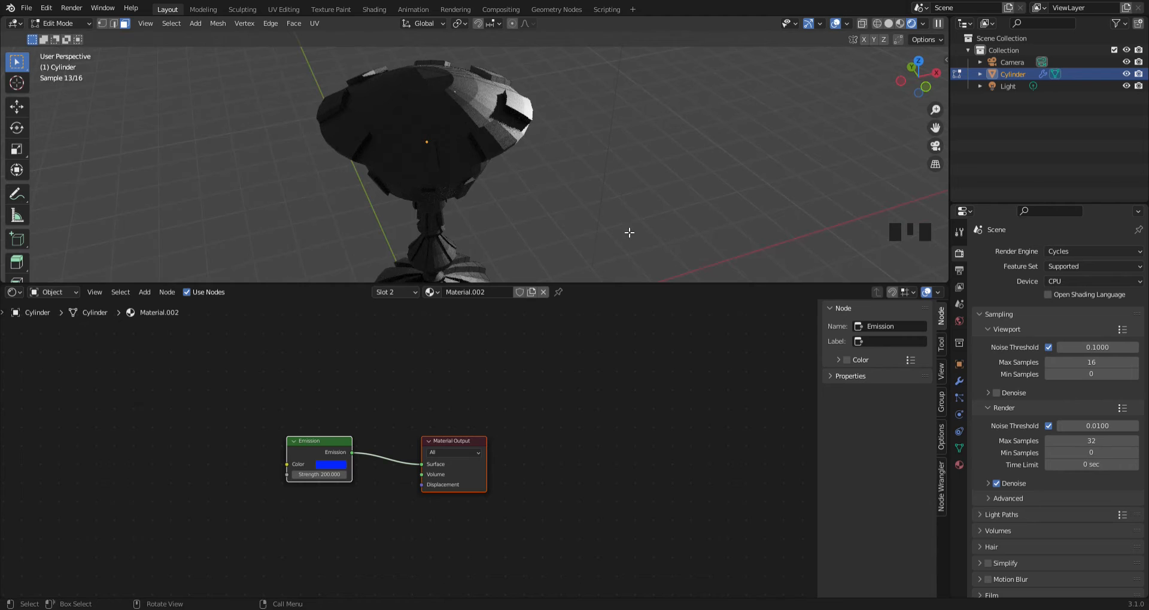
# Copy all of the shader nodes of the candlestick's Material.001
pyautogui.click(960, 462)
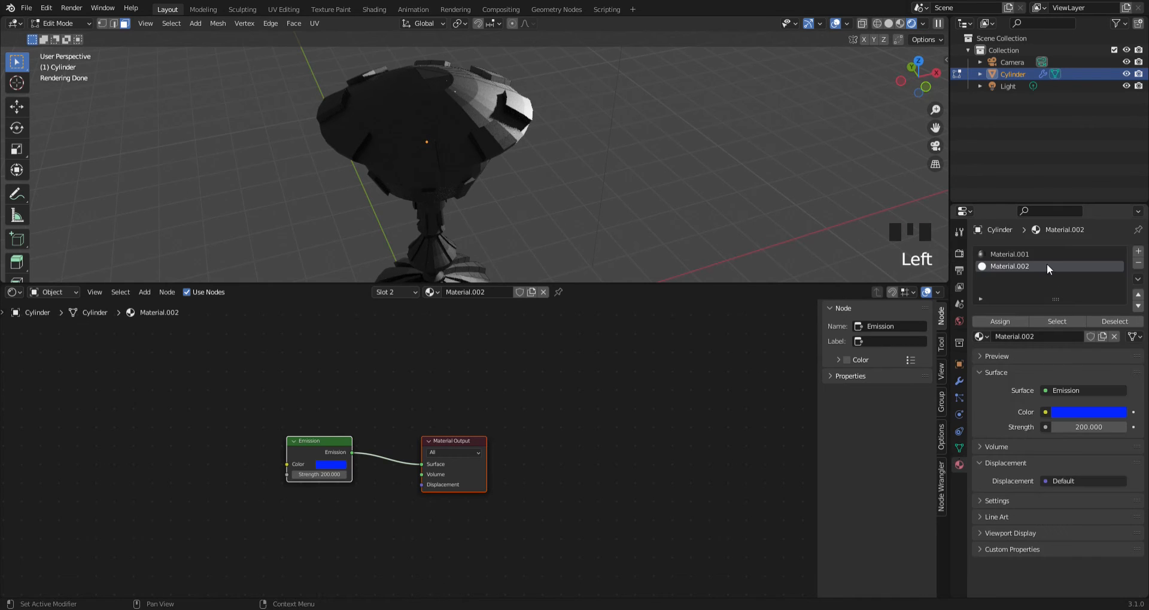
pyautogui.click(1029, 255)
pyautogui.scroll(-6, 354, 400)
pyautogui.scroll(-10, 365, 413)
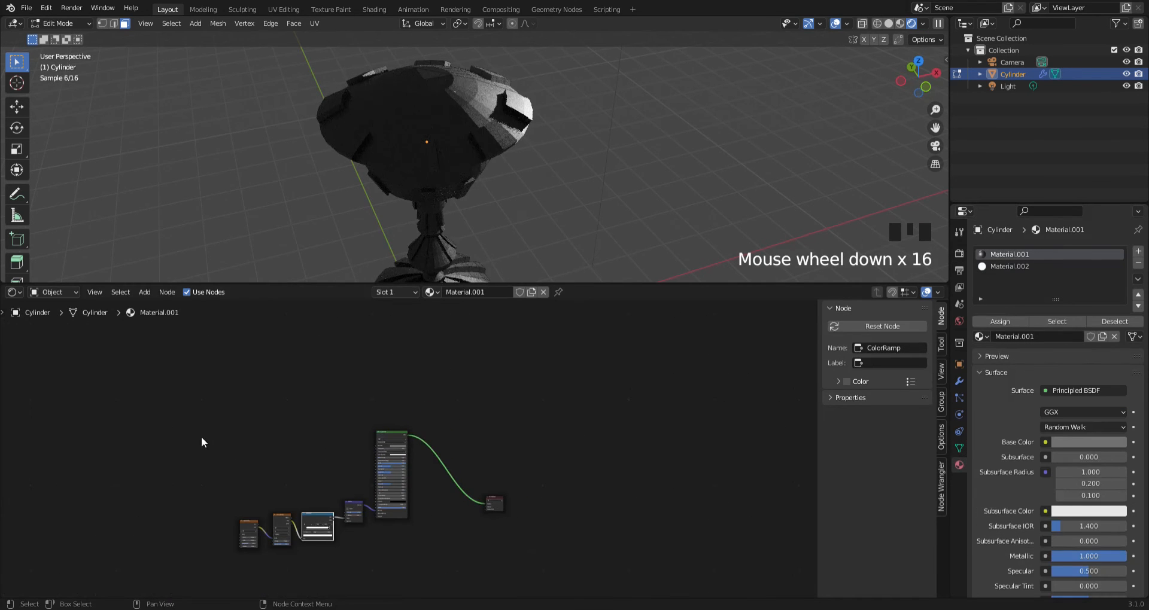
pyautogui.moveTo(202, 437); pyautogui.dragTo(640, 559)
pyautogui.hotkey('ctrl', 'c')
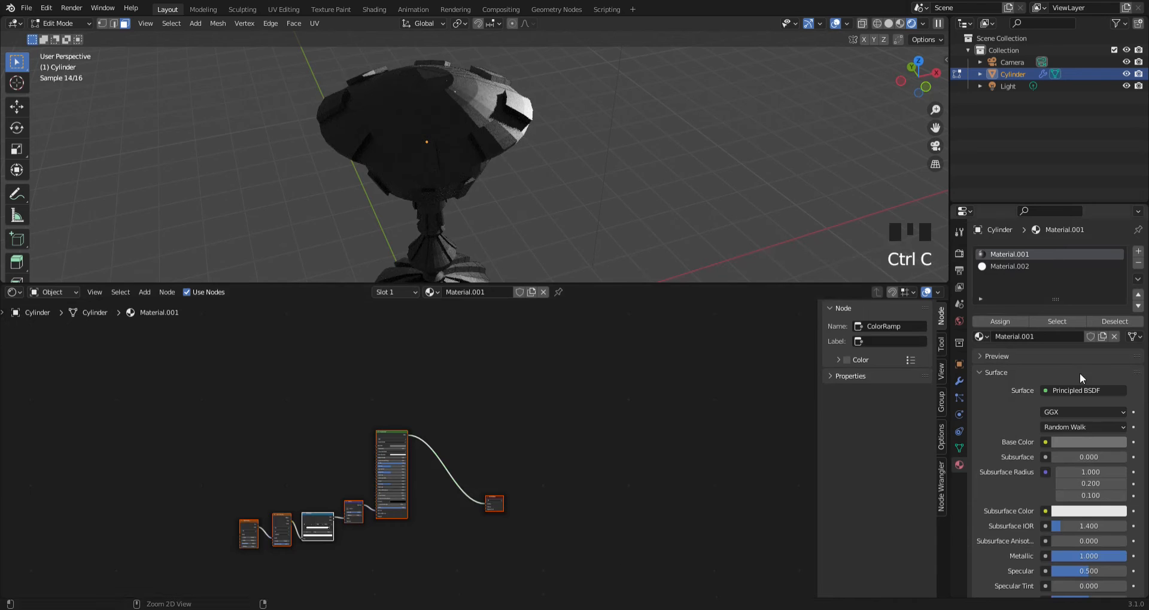
# Add a third material slot with a new material and replace its default nodes with the copied Material.001 nodes
pyautogui.click(1138, 252)
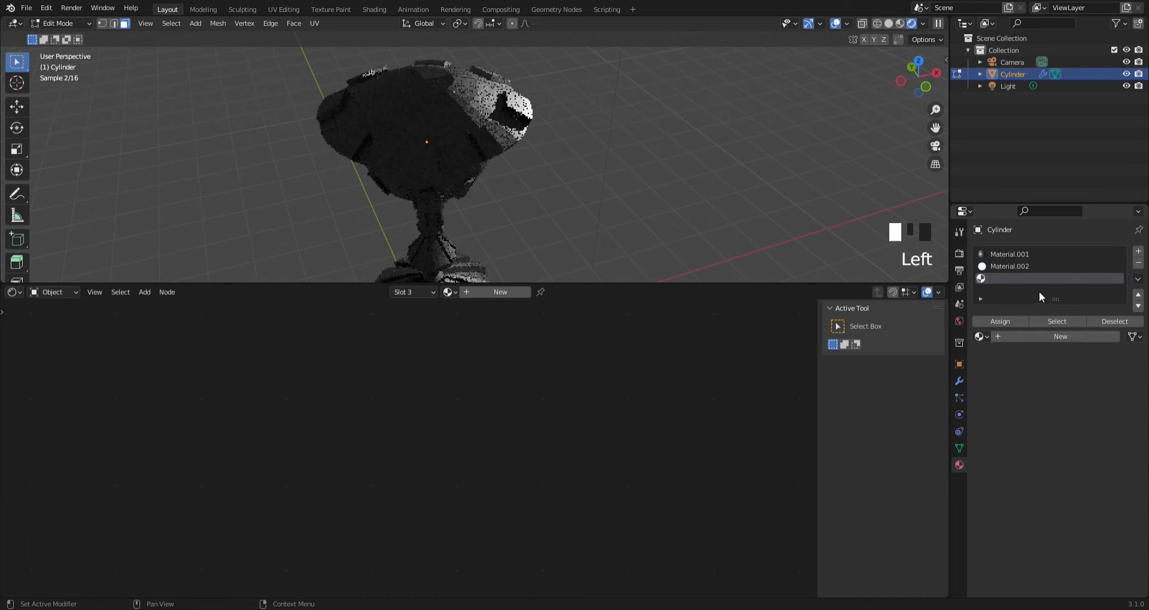
pyautogui.click(1036, 339)
pyautogui.moveTo(286, 437); pyautogui.dragTo(548, 567)
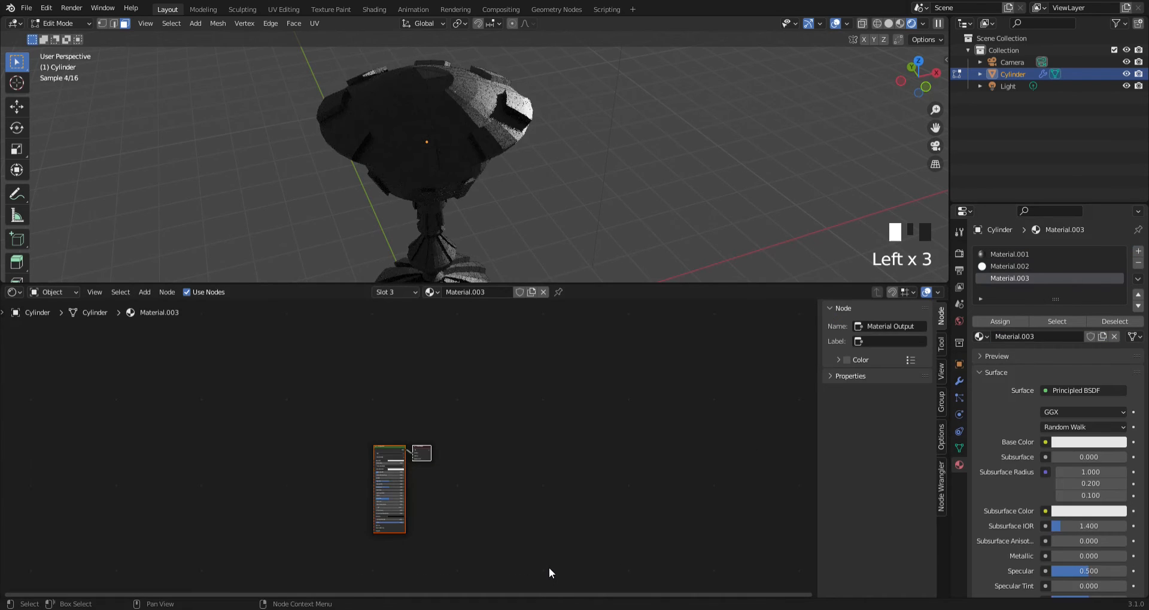
pyautogui.press('x')
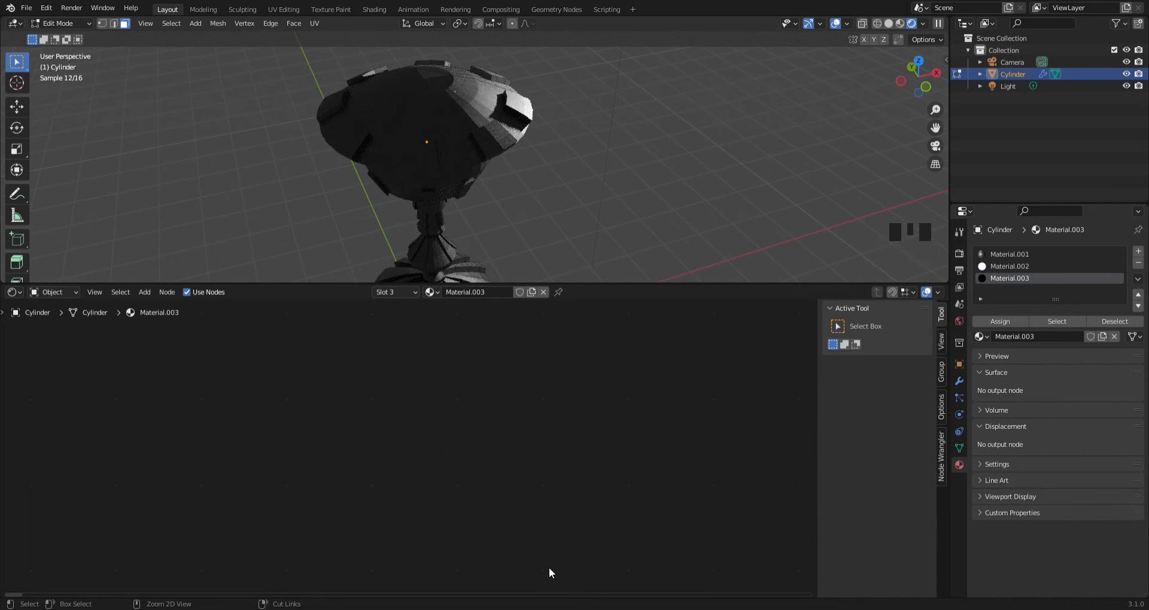
pyautogui.hotkey('ctrl', 'v')
pyautogui.scroll(9, 453, 544)
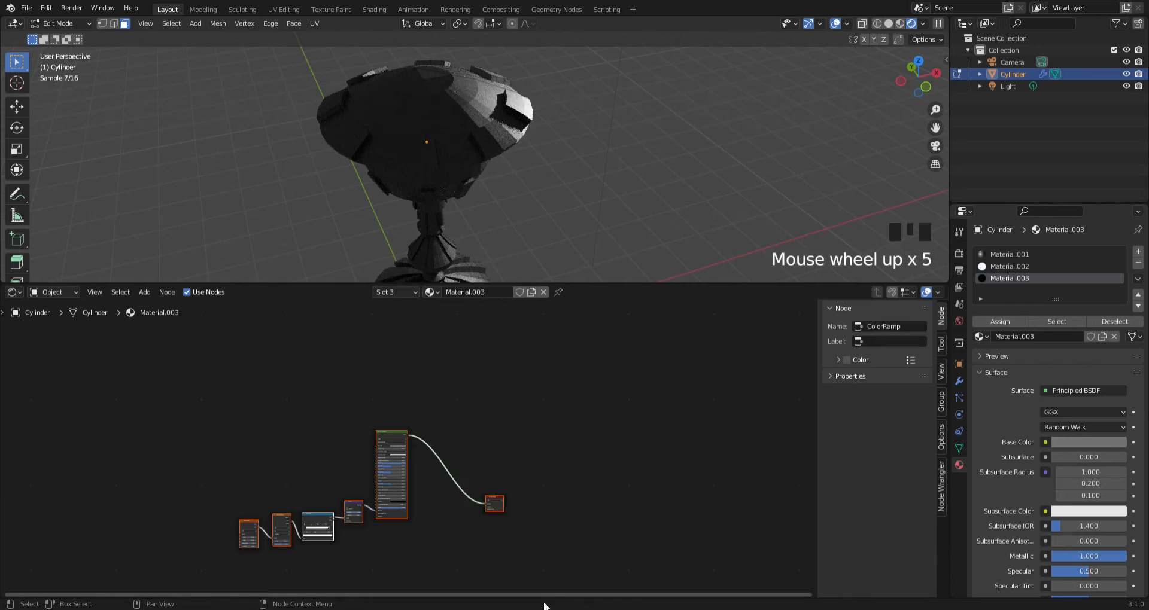
pyautogui.moveTo(456, 534); pyautogui.dragTo(486, 487, button='middle')
pyautogui.scroll(14, 488, 436)
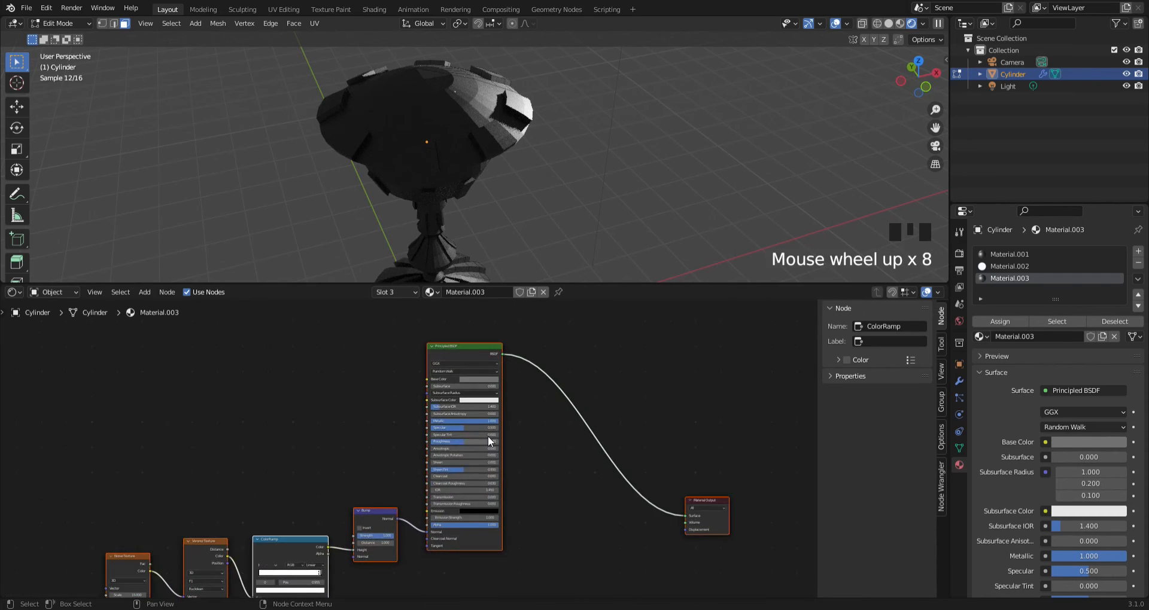
pyautogui.keyDown('shift'); pyautogui.moveTo(511, 401); pyautogui.dragTo(504, 512, button='middle'); pyautogui.keyUp('shift')
pyautogui.scroll(4, 467, 448)
pyautogui.moveTo(468, 450); pyautogui.dragTo(443, 365, button='middle')
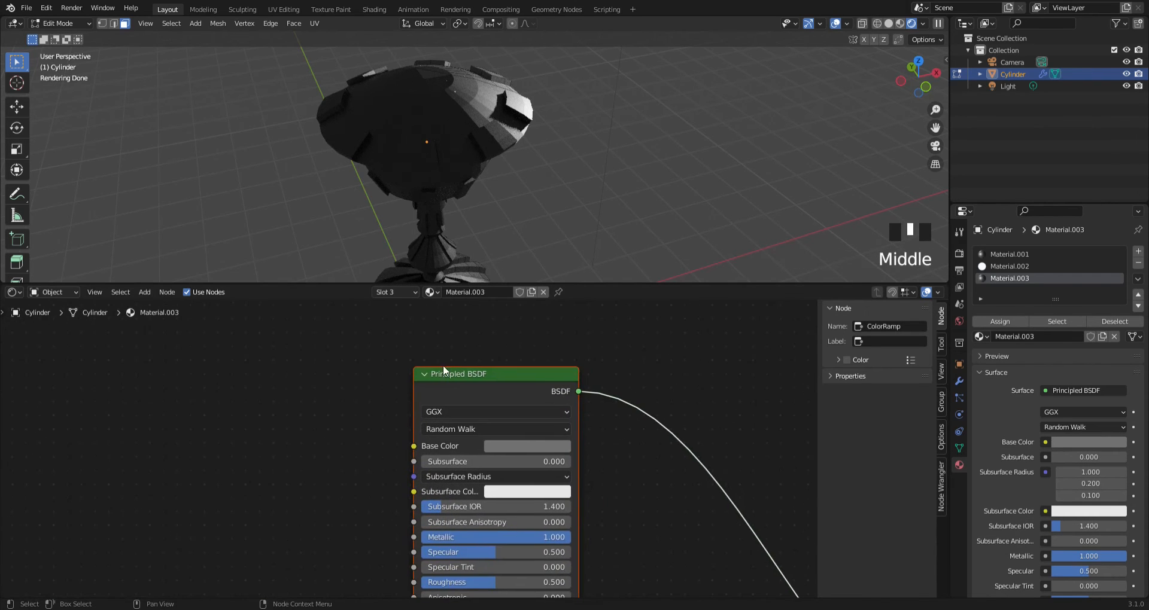
# Set the base color of Material.003's Principled BSDF to bright red
pyautogui.click(526, 449)
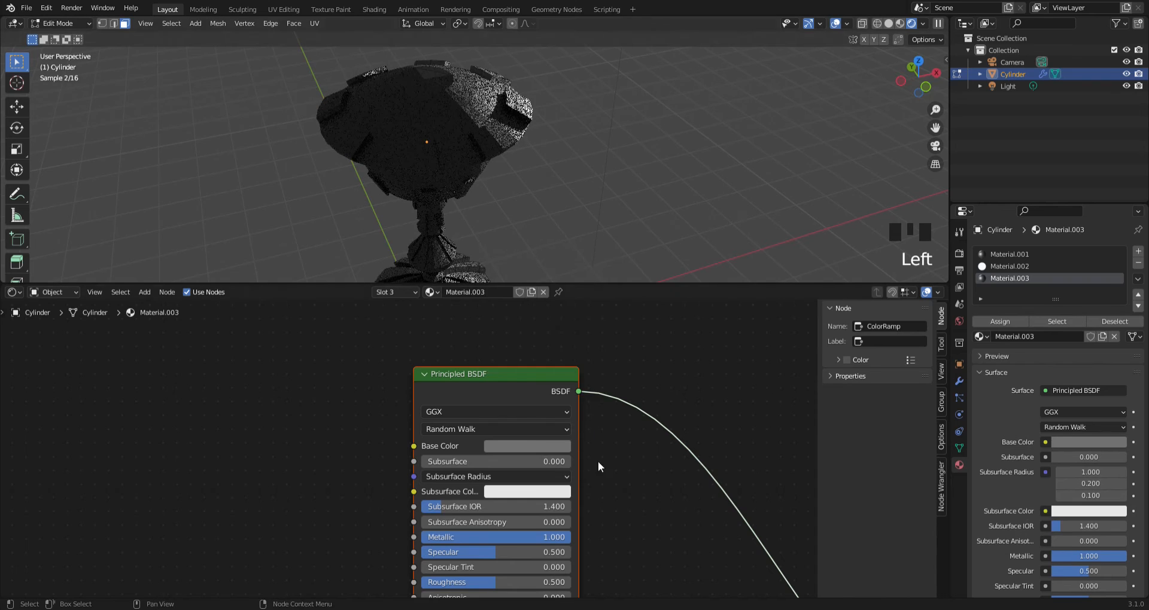
pyautogui.click(527, 446)
pyautogui.moveTo(602, 336); pyautogui.dragTo(604, 274)
pyautogui.click(537, 349)
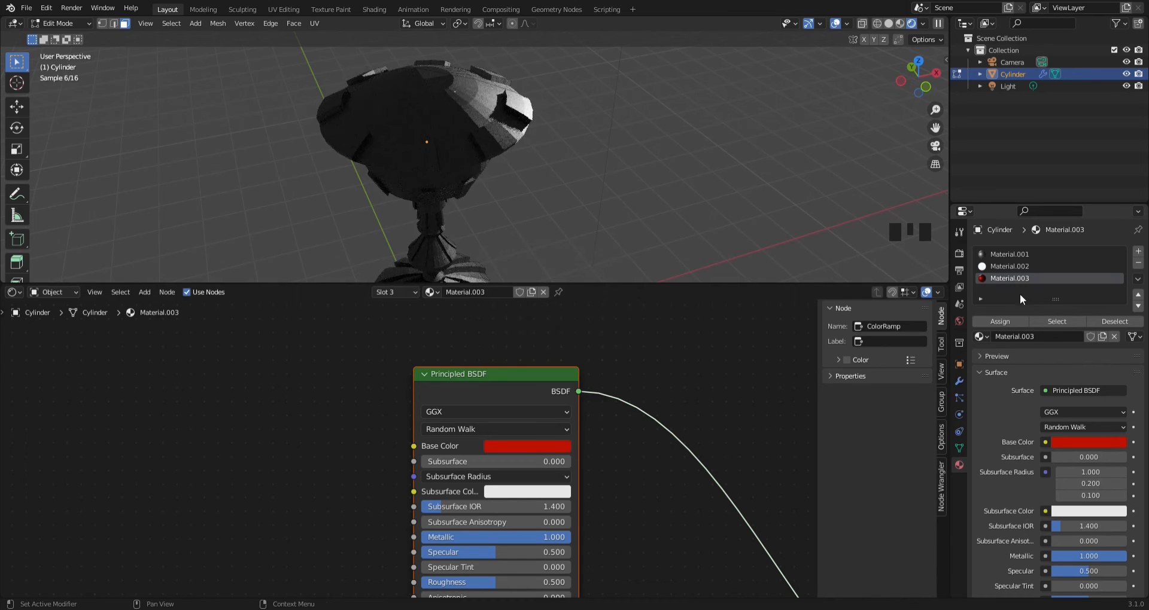
pyautogui.click(1030, 359)
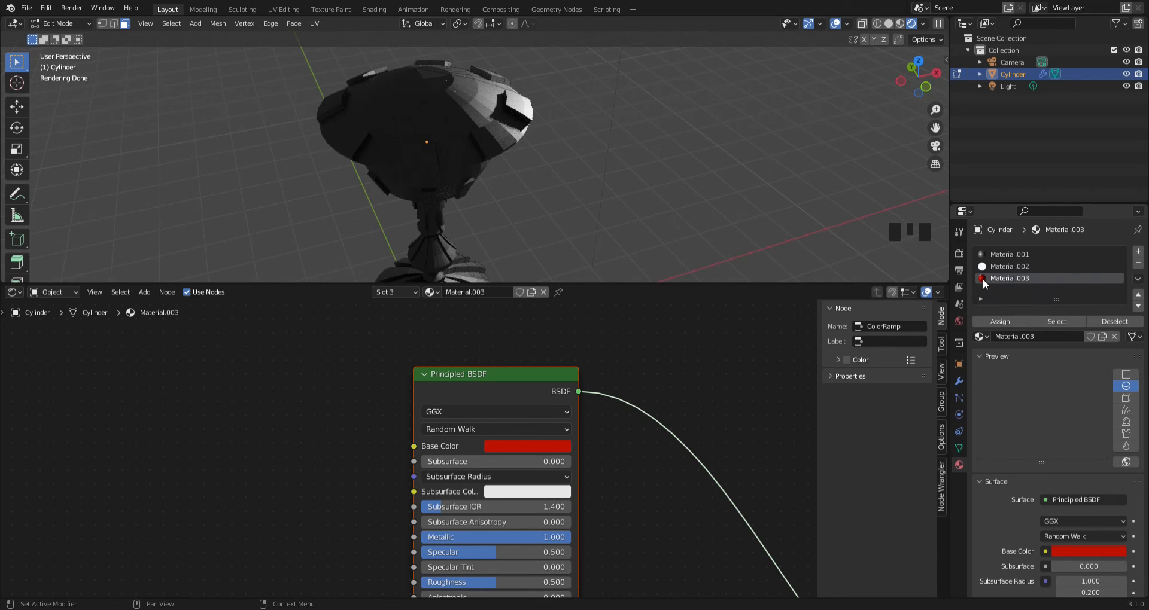
pyautogui.click(1003, 357)
# Select the four outer faces of one raised block on the rim of the candlestick's upper cup
pyautogui.scroll(4, 484, 127)
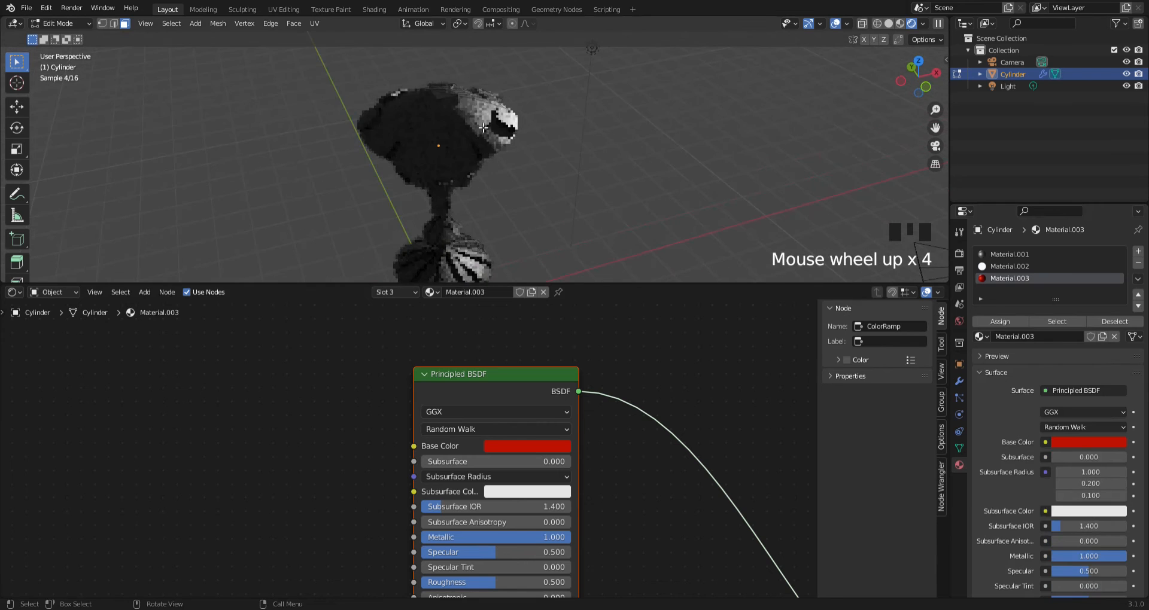
pyautogui.moveTo(484, 128); pyautogui.dragTo(371, 165, button='middle')
pyautogui.scroll(3, 520, 138)
pyautogui.scroll(4, 509, 180)
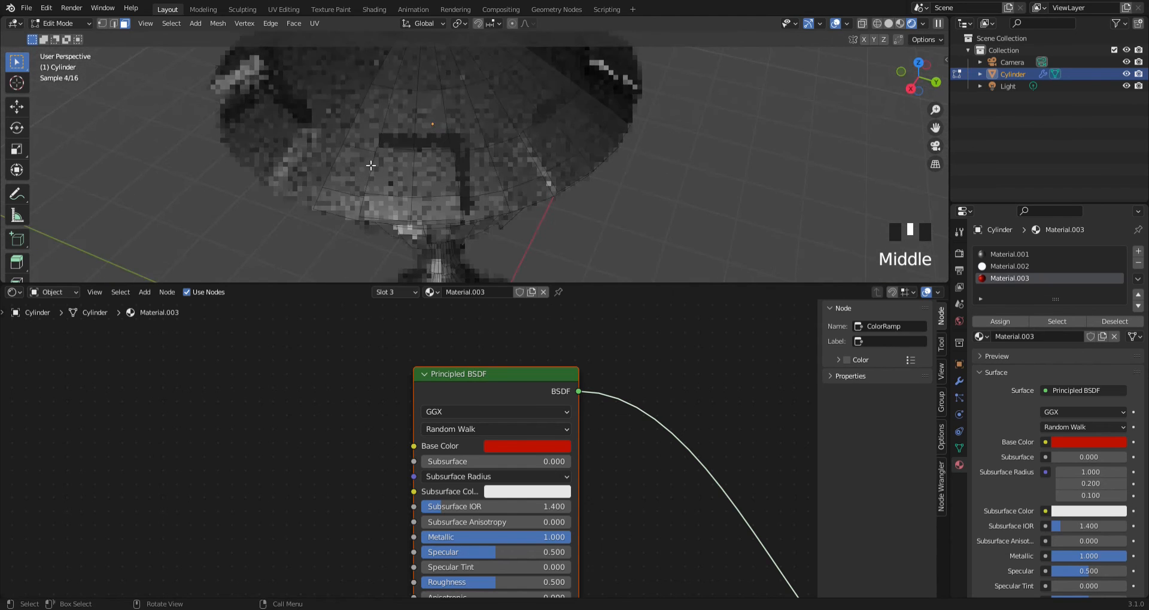
pyautogui.click(423, 180)
pyautogui.keyDown('shift'); pyautogui.click(386, 218); pyautogui.keyUp('shift')
pyautogui.keyDown('shift'); pyautogui.click(386, 219); pyautogui.keyUp('shift')
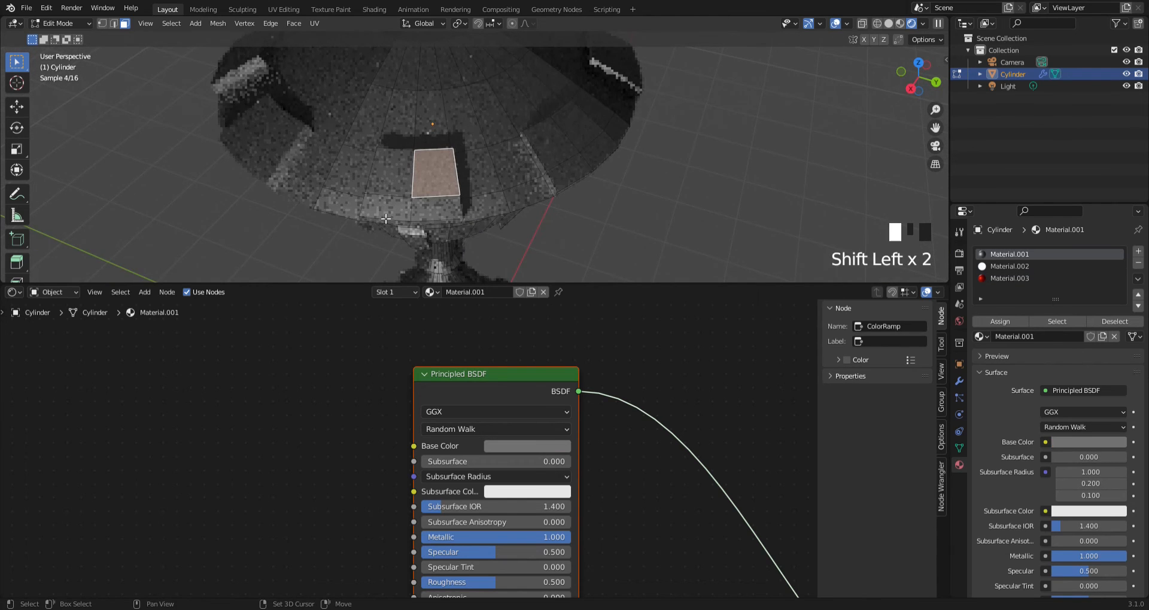
pyautogui.keyDown('shift'); pyautogui.click(386, 212); pyautogui.keyUp('shift')
pyautogui.keyDown('shift'); pyautogui.click(392, 174); pyautogui.keyUp('shift')
pyautogui.keyDown('shift'); pyautogui.click(437, 208); pyautogui.keyUp('shift')
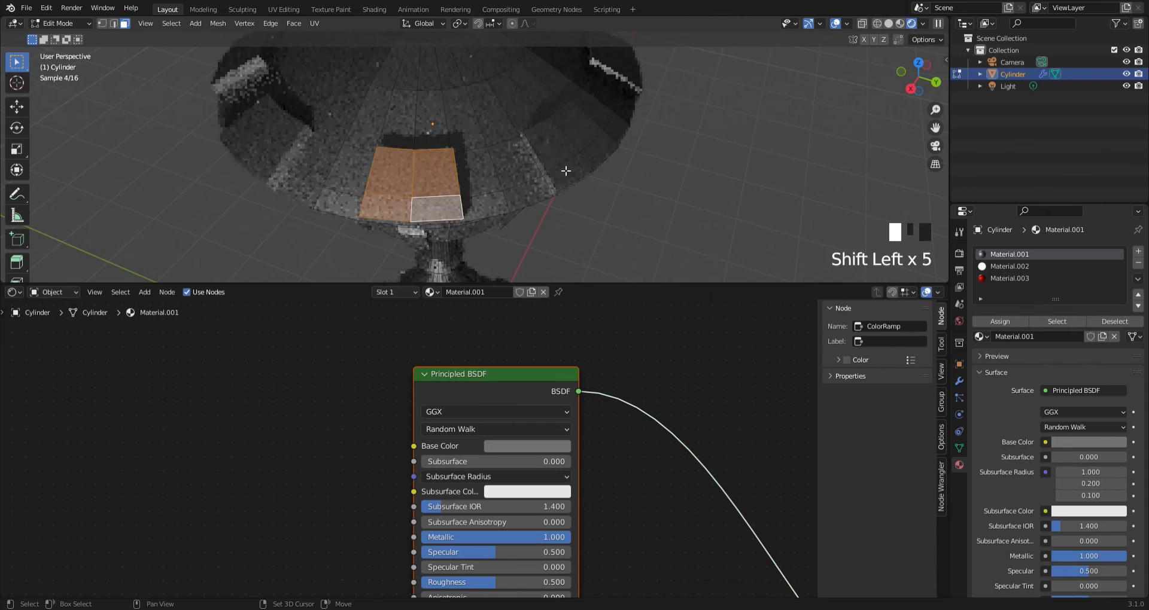
# Extend the selection with the four outer faces of the neighbouring raised block on the cup's rim
pyautogui.keyDown('shift'); pyautogui.click(548, 128); pyautogui.keyUp('shift')
pyautogui.keyDown('shift'); pyautogui.click(575, 120); pyautogui.keyUp('shift')
pyautogui.keyDown('shift'); pyautogui.click(598, 146); pyautogui.keyUp('shift')
pyautogui.keyDown('shift'); pyautogui.click(577, 172); pyautogui.keyUp('shift')
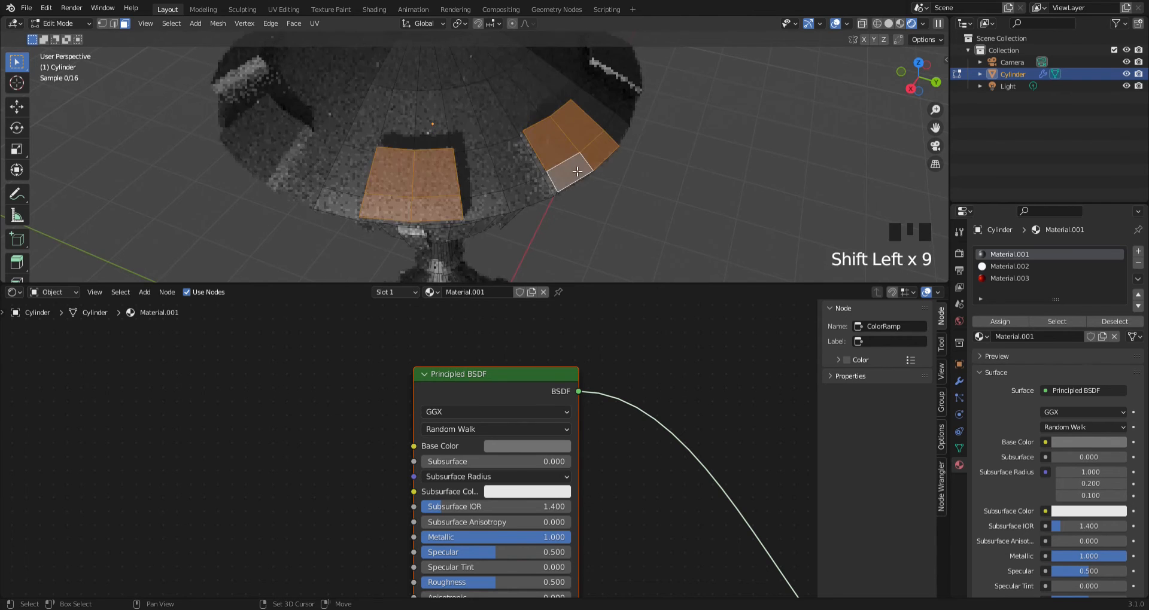
# Add the lower end faces and visible side faces of both raised rim blocks to the selection
pyautogui.moveTo(577, 172); pyautogui.dragTo(515, 140, button='middle')
pyautogui.keyDown('shift'); pyautogui.click(512, 138); pyautogui.keyUp('shift')
pyautogui.keyDown('shift'); pyautogui.click(511, 137); pyautogui.keyUp('shift')
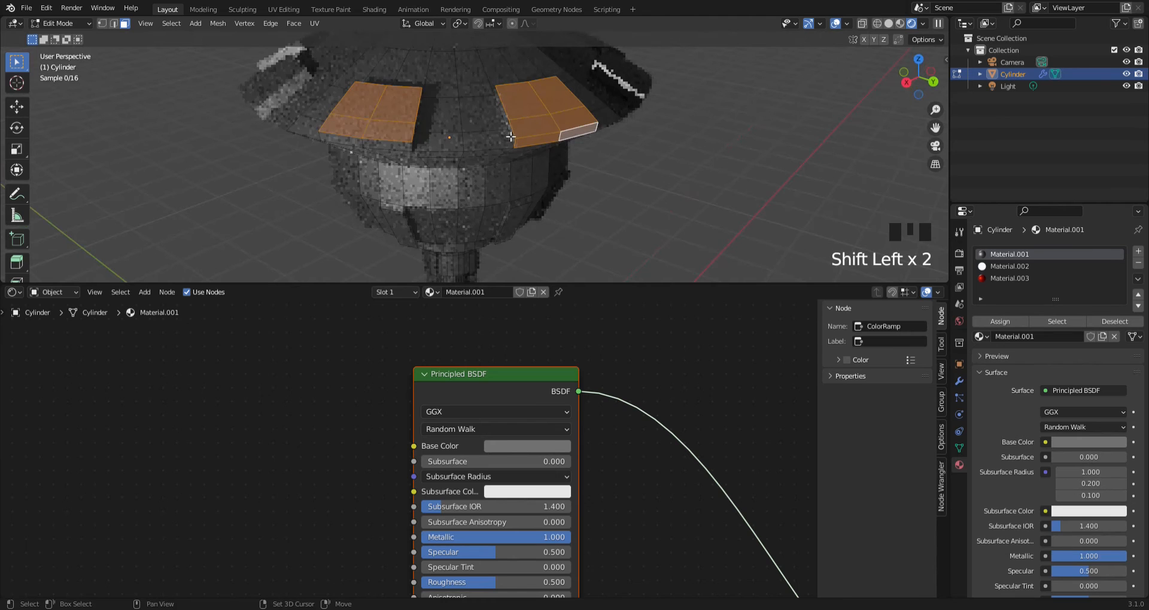
pyautogui.keyDown('shift'); pyautogui.click(510, 137); pyautogui.keyUp('shift')
pyautogui.keyDown('shift'); pyautogui.click(413, 128); pyautogui.keyUp('shift')
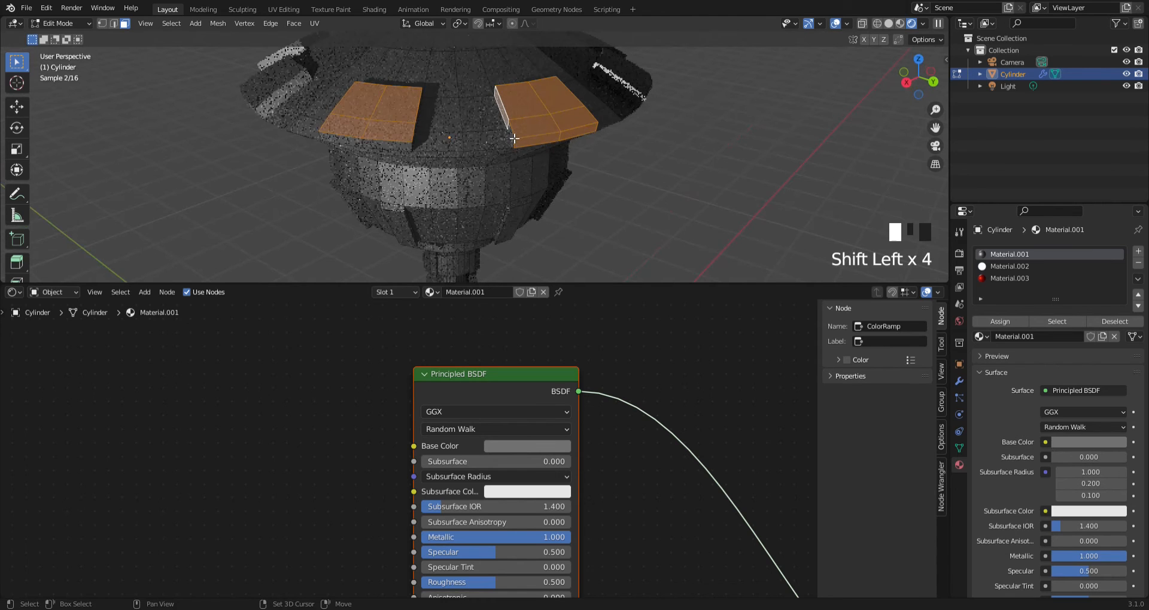
pyautogui.keyDown('shift'); pyautogui.click(413, 128); pyautogui.keyUp('shift')
pyautogui.moveTo(351, 145); pyautogui.dragTo(590, 147, button='middle')
pyautogui.keyDown('shift'); pyautogui.click(456, 142); pyautogui.keyUp('shift')
pyautogui.keyDown('shift'); pyautogui.click(476, 127); pyautogui.keyUp('shift')
pyautogui.keyDown('shift'); pyautogui.click(477, 127); pyautogui.keyUp('shift')
pyautogui.keyDown('shift'); pyautogui.click(592, 156); pyautogui.keyUp('shift')
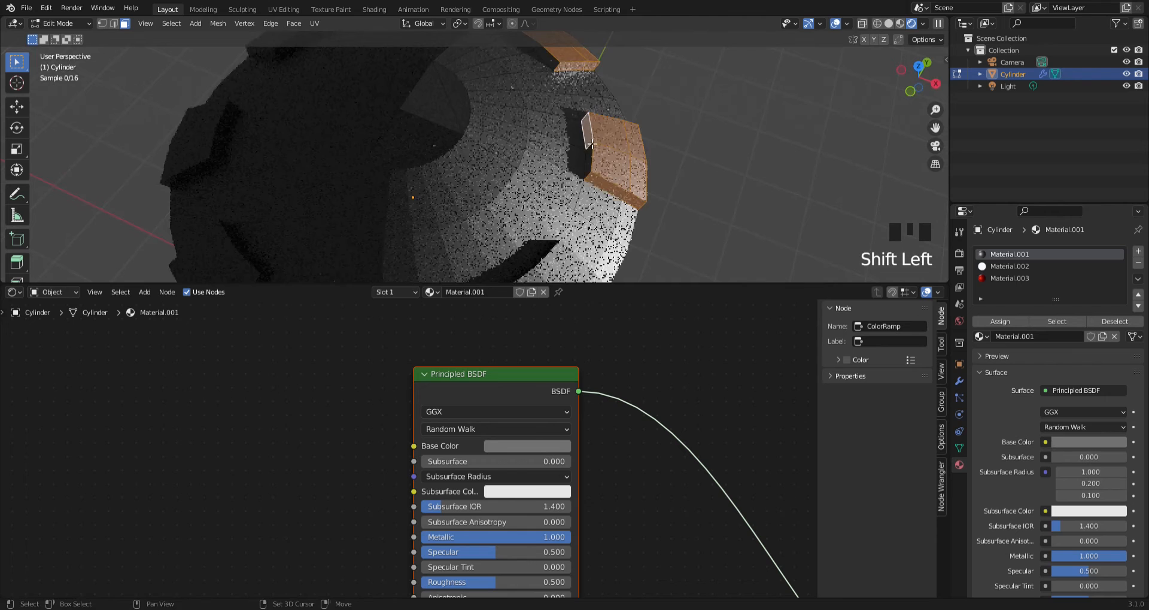
pyautogui.keyDown('shift'); pyautogui.click(592, 167); pyautogui.keyUp('shift')
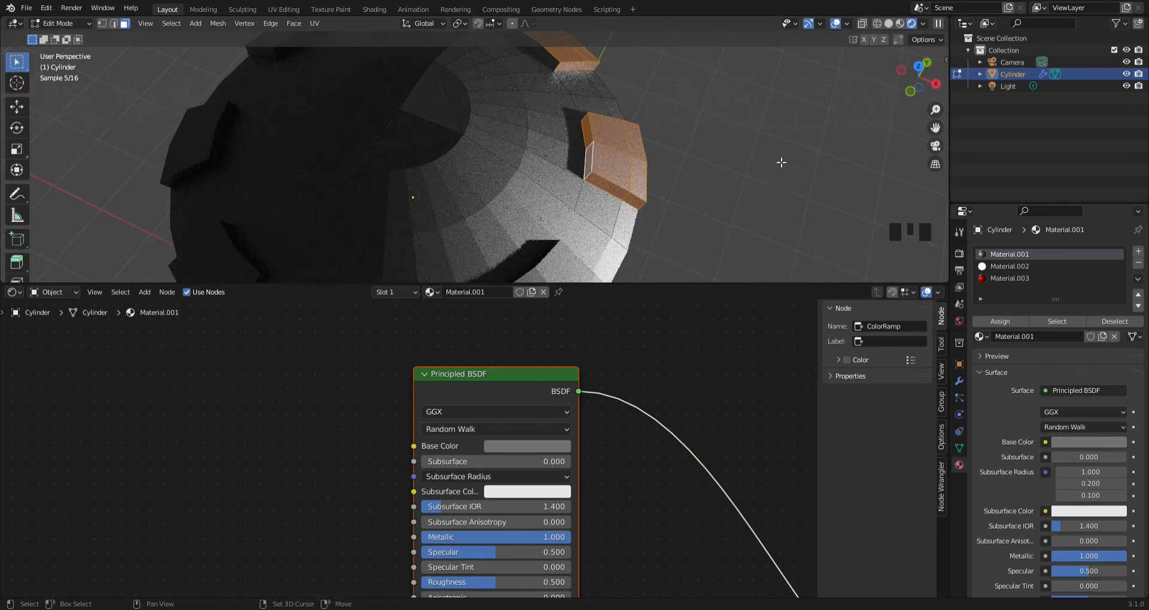
# Add the remaining side faces of the two rim blocks to the selection and assign Material.003 to them
pyautogui.keyDown('shift'); pyautogui.moveTo(782, 180); pyautogui.dragTo(782, 223, button='middle'); pyautogui.keyUp('shift')
pyautogui.scroll(4, 559, 128)
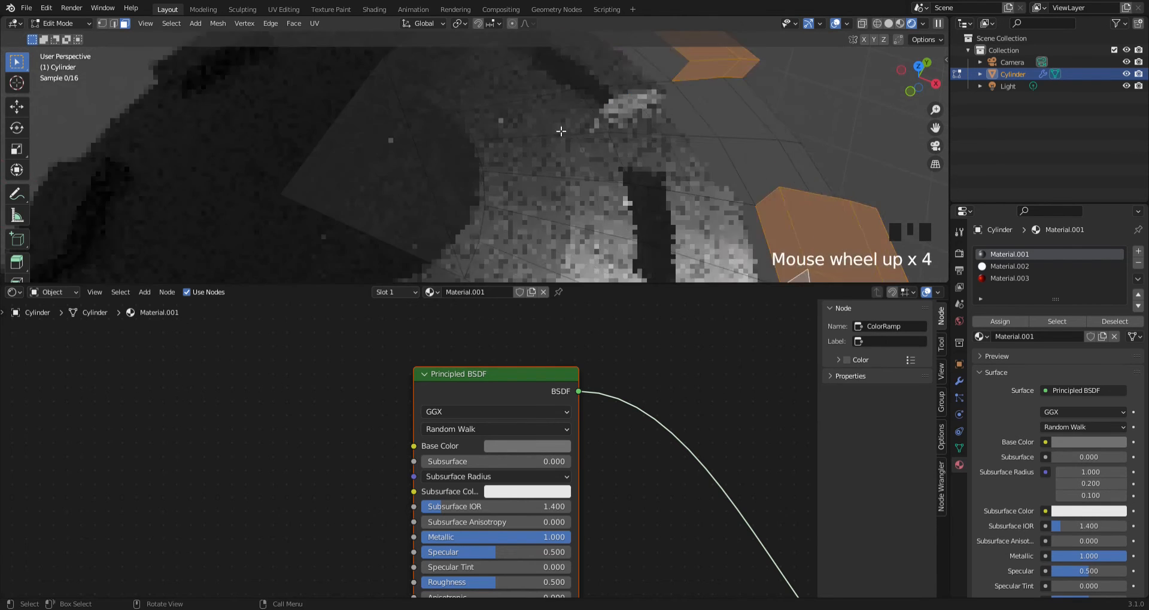
pyautogui.keyDown('shift'); pyautogui.moveTo(559, 128); pyautogui.dragTo(594, 112, button='middle'); pyautogui.keyUp('shift')
pyautogui.keyDown('shift'); pyautogui.click(588, 134); pyautogui.keyUp('shift')
pyautogui.keyDown('shift'); pyautogui.click(605, 133); pyautogui.keyUp('shift')
pyautogui.keyDown('shift'); pyautogui.click(371, 89); pyautogui.keyUp('shift')
pyautogui.keyDown('shift'); pyautogui.click(389, 96); pyautogui.keyUp('shift')
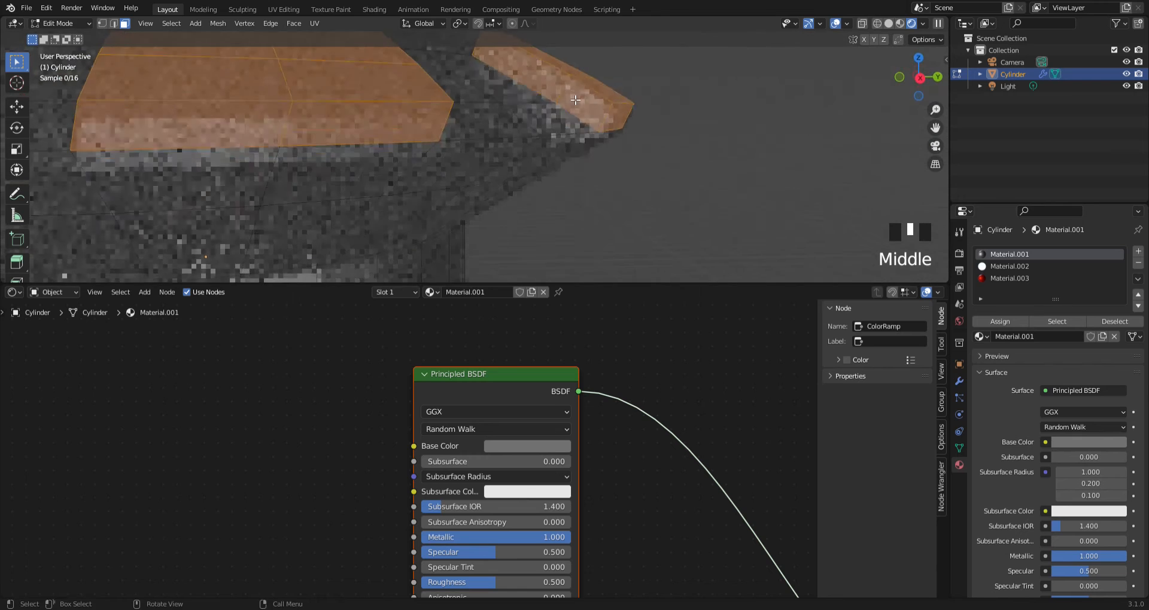
pyautogui.scroll(-4, 922, 204)
pyautogui.click(1024, 278)
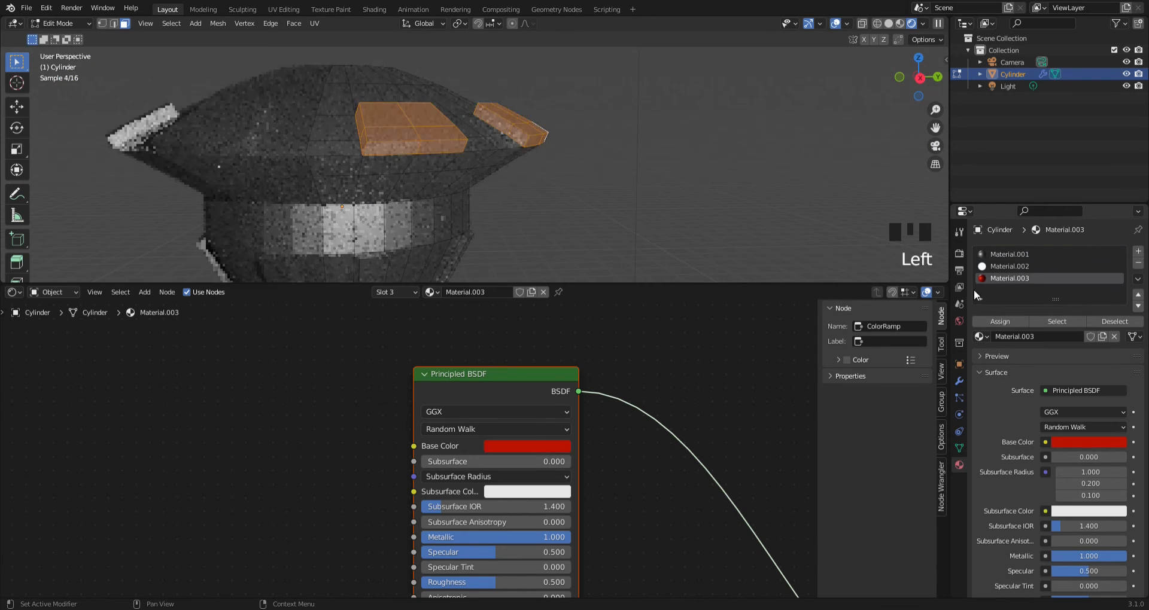
pyautogui.click(1005, 322)
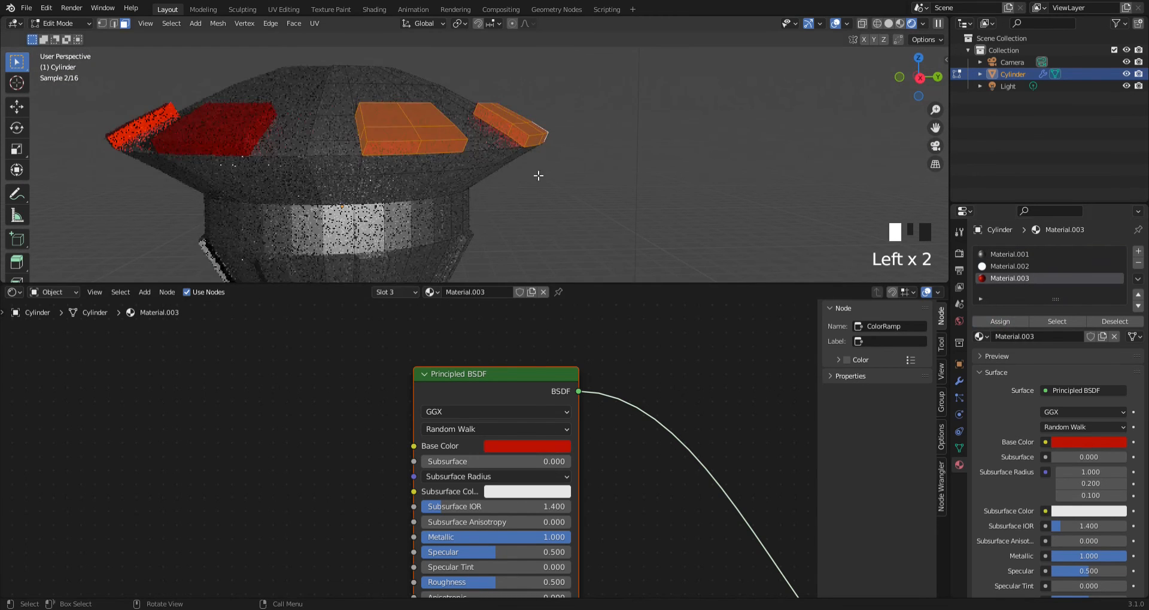
# Darken the base color of Material.003 to a deeper red
pyautogui.moveTo(536, 175); pyautogui.dragTo(536, 195, button='middle')
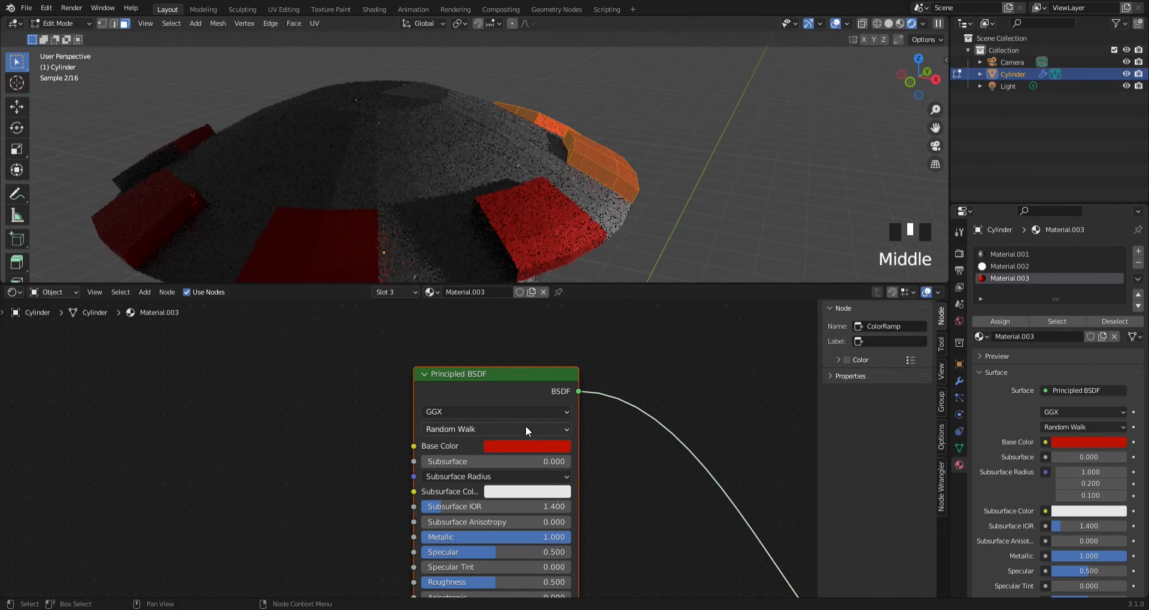
pyautogui.click(540, 446)
pyautogui.click(604, 318)
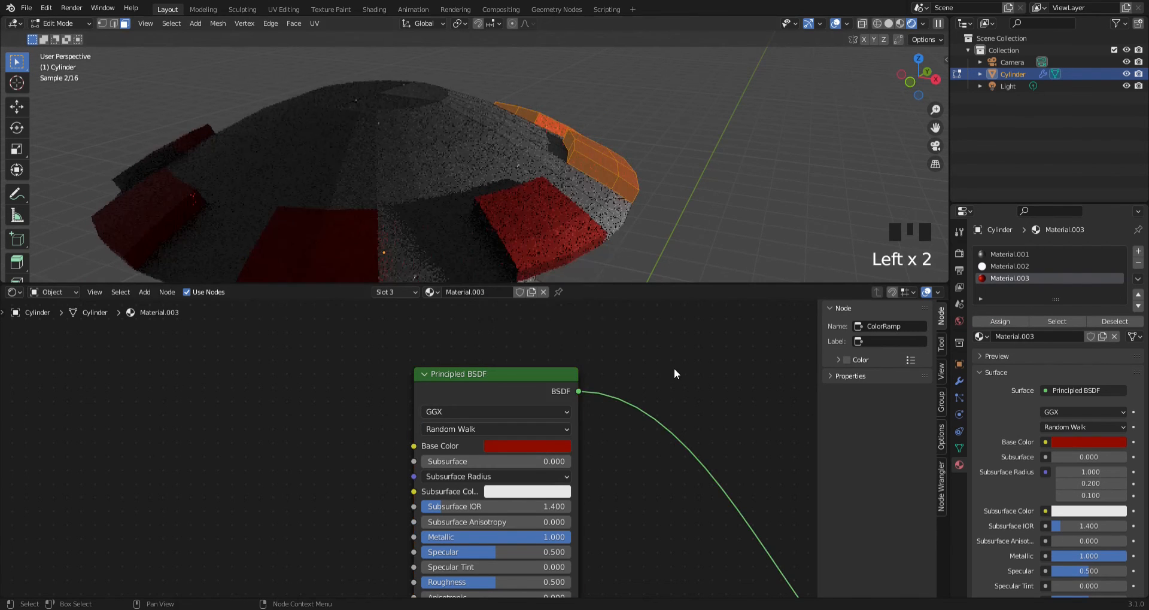
# Switch to solid shading and assign Material.003 to the outer faces of the slanted raised blocks below the cup
pyautogui.moveTo(516, 145)
pyautogui.keyDown('shift'); pyautogui.mouseDown(button='middle')
pyautogui.moveTo(595, 210)
pyautogui.moveTo(646, 203)
pyautogui.moveTo(574, 203)
pyautogui.moveTo(501, 128)
pyautogui.moveTo(491, 166)
pyautogui.moveTo(500, 111)
pyautogui.mouseUp(button='middle'); pyautogui.keyUp('shift')
pyautogui.scroll(-2, 554, 176)
pyautogui.scroll(5, 575, 203)
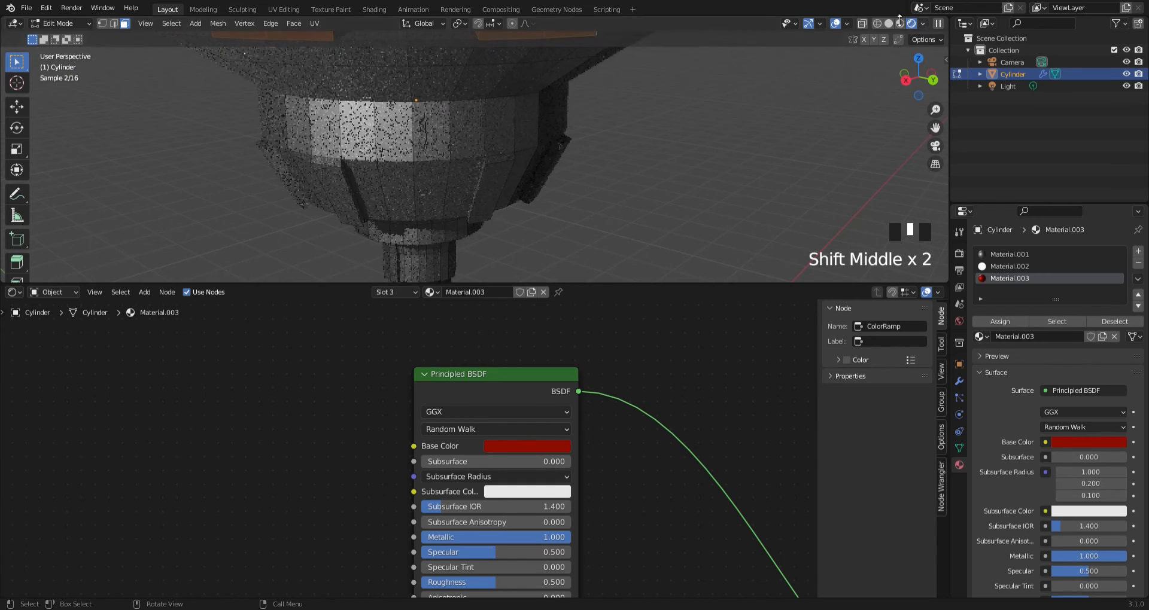
pyautogui.click(889, 23)
pyautogui.moveTo(713, 150); pyautogui.dragTo(469, 169, button='middle')
pyautogui.keyDown('shift'); pyautogui.click(500, 166); pyautogui.keyUp('shift')
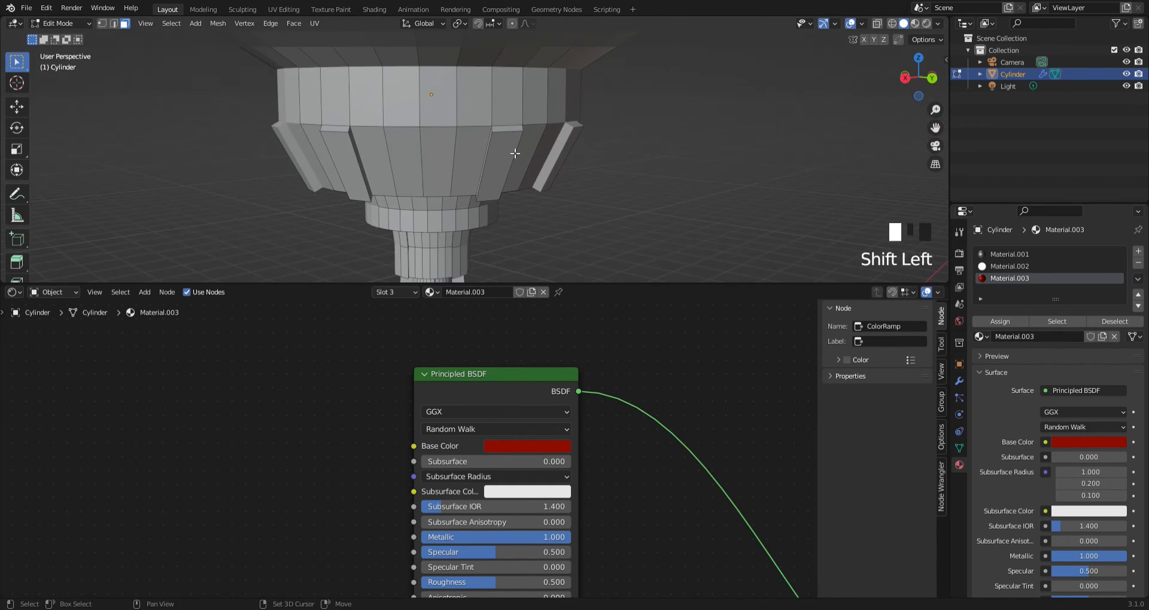
pyautogui.keyDown('shift'); pyautogui.click(577, 154); pyautogui.keyUp('shift')
pyautogui.keyDown('shift'); pyautogui.click(351, 163); pyautogui.keyUp('shift')
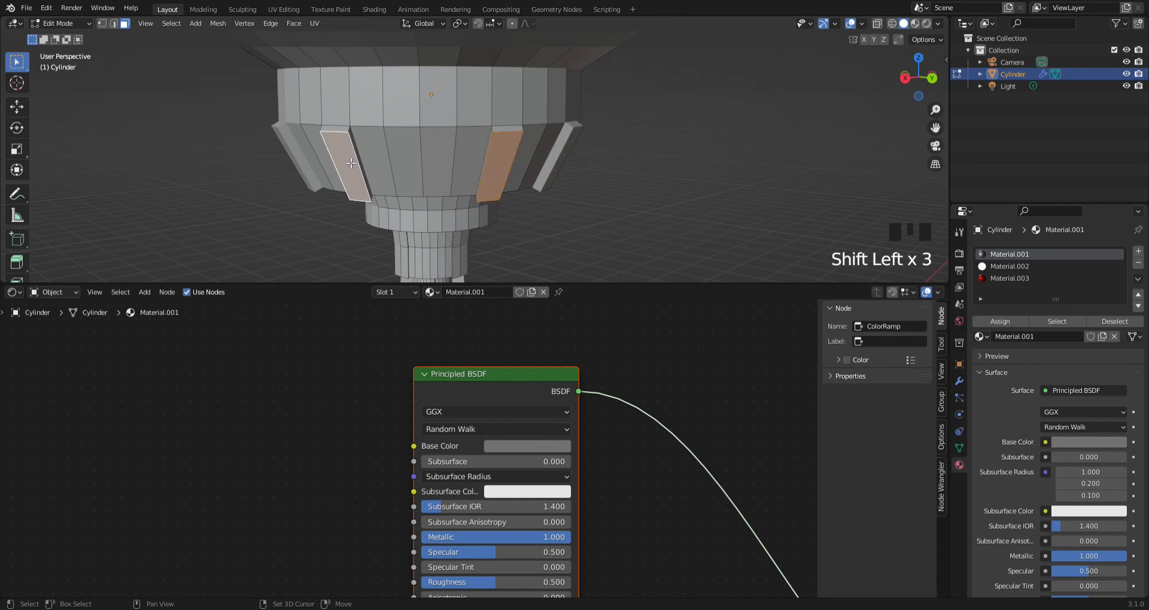
pyautogui.click(1005, 278)
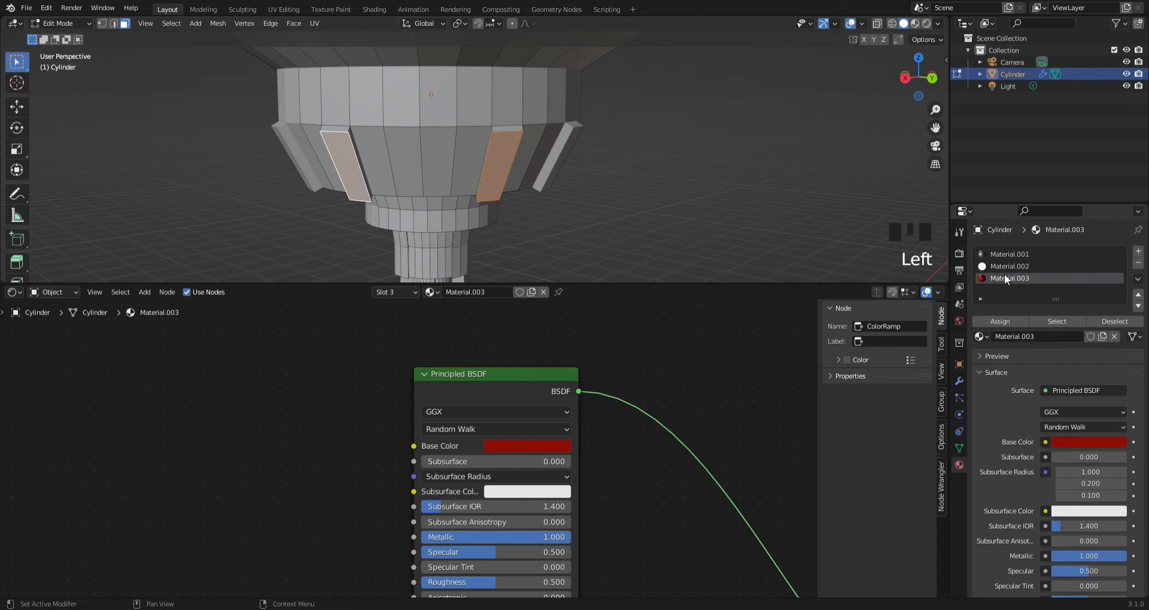
pyautogui.click(1011, 321)
# Select the top faces of one narrow raised strip on the candlestick's flared base
pyautogui.keyDown('shift'); pyautogui.moveTo(624, 236); pyautogui.dragTo(667, 58, button='middle'); pyautogui.keyUp('shift')
pyautogui.moveTo(589, 126); pyautogui.dragTo(520, 91, button='middle')
pyautogui.keyDown('shift'); pyautogui.moveTo(715, 273); pyautogui.dragTo(731, 188, button='middle'); pyautogui.keyUp('shift')
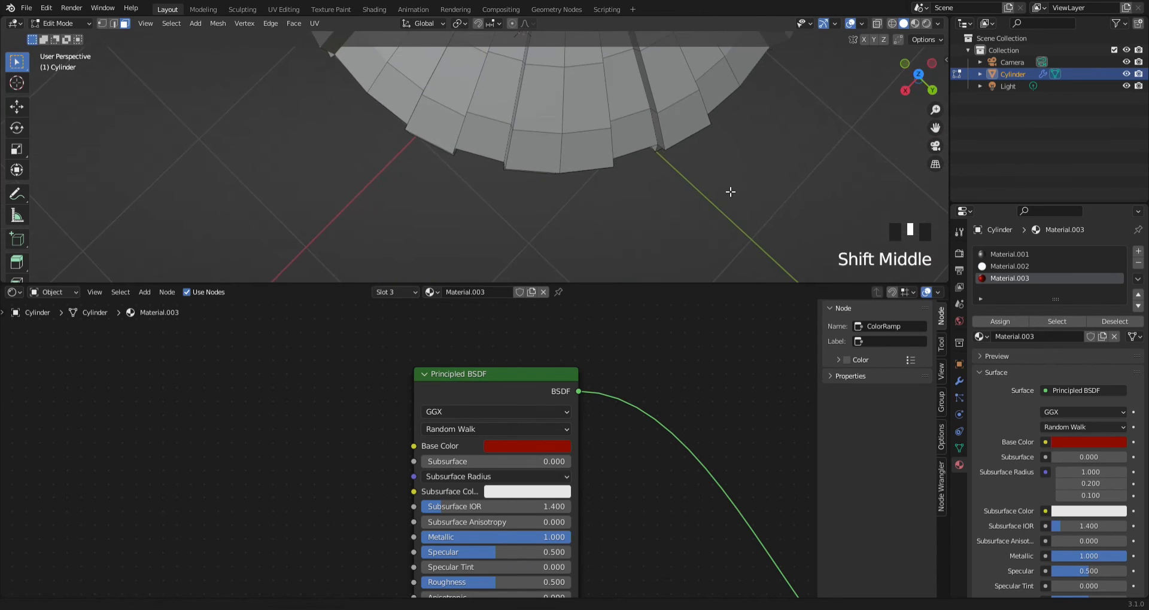
pyautogui.click(435, 124)
pyautogui.scroll(-3, 512, 146)
pyautogui.keyDown('shift'); pyautogui.click(466, 101); pyautogui.keyUp('shift')
pyautogui.keyDown('shift'); pyautogui.click(482, 73); pyautogui.keyUp('shift')
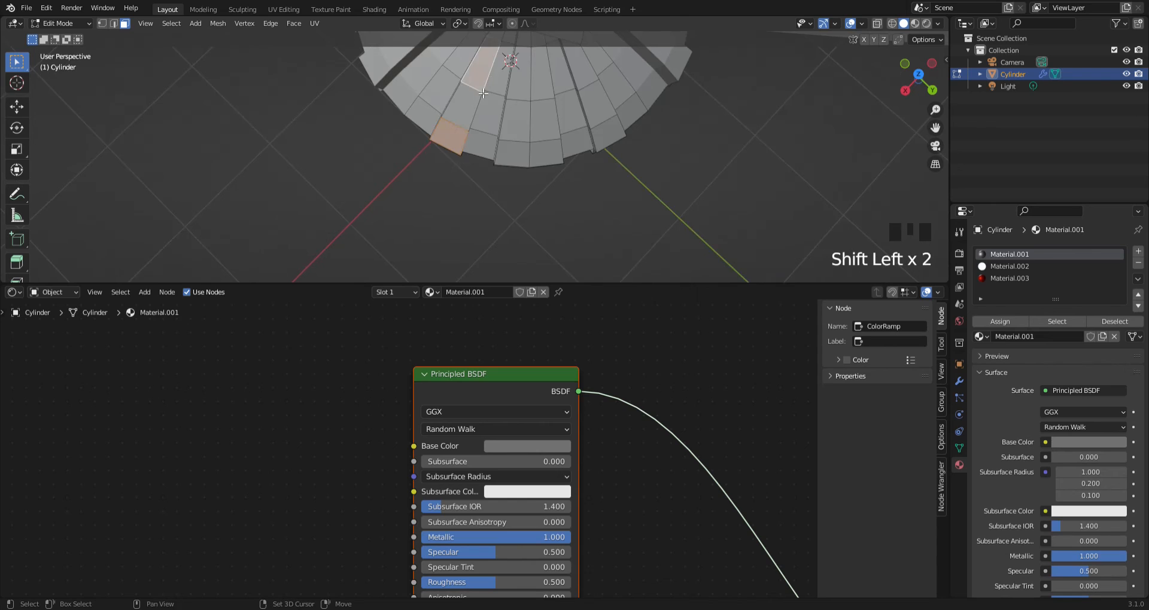
pyautogui.keyDown('shift'); pyautogui.click(488, 48); pyautogui.keyUp('shift')
# Add the wide two-face raised strip in the middle of the base and the first strip's uppermost face to the selection
pyautogui.keyDown('shift'); pyautogui.click(521, 134); pyautogui.keyUp('shift')
pyautogui.keyDown('shift'); pyautogui.click(546, 154); pyautogui.keyUp('shift')
pyautogui.keyDown('shift'); pyautogui.click(542, 120); pyautogui.keyUp('shift')
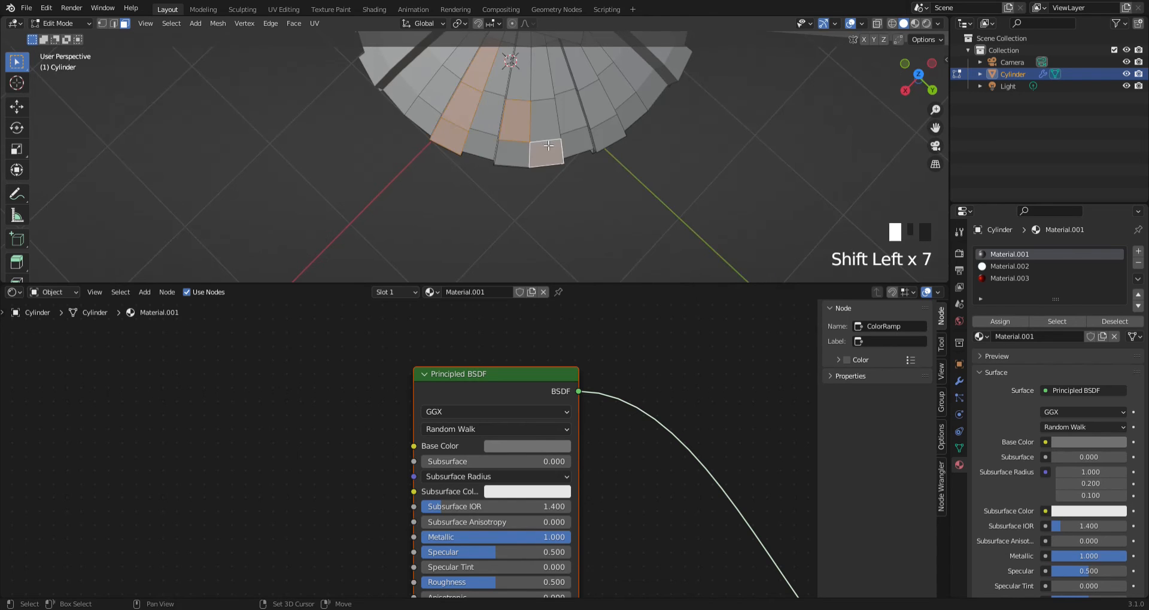
pyautogui.keyDown('shift'); pyautogui.click(546, 154); pyautogui.keyUp('shift')
pyautogui.keyDown('shift'); pyautogui.click(544, 138); pyautogui.keyUp('shift')
pyautogui.keyDown('shift'); pyautogui.click(514, 154); pyautogui.keyUp('shift')
pyautogui.keyDown('shift'); pyautogui.moveTo(534, 96); pyautogui.dragTo(522, 212, button='middle'); pyautogui.keyUp('shift')
pyautogui.scroll(2, 526, 150)
pyautogui.keyDown('shift'); pyautogui.click(527, 102); pyautogui.keyUp('shift')
pyautogui.keyDown('shift'); pyautogui.click(560, 100); pyautogui.keyUp('shift')
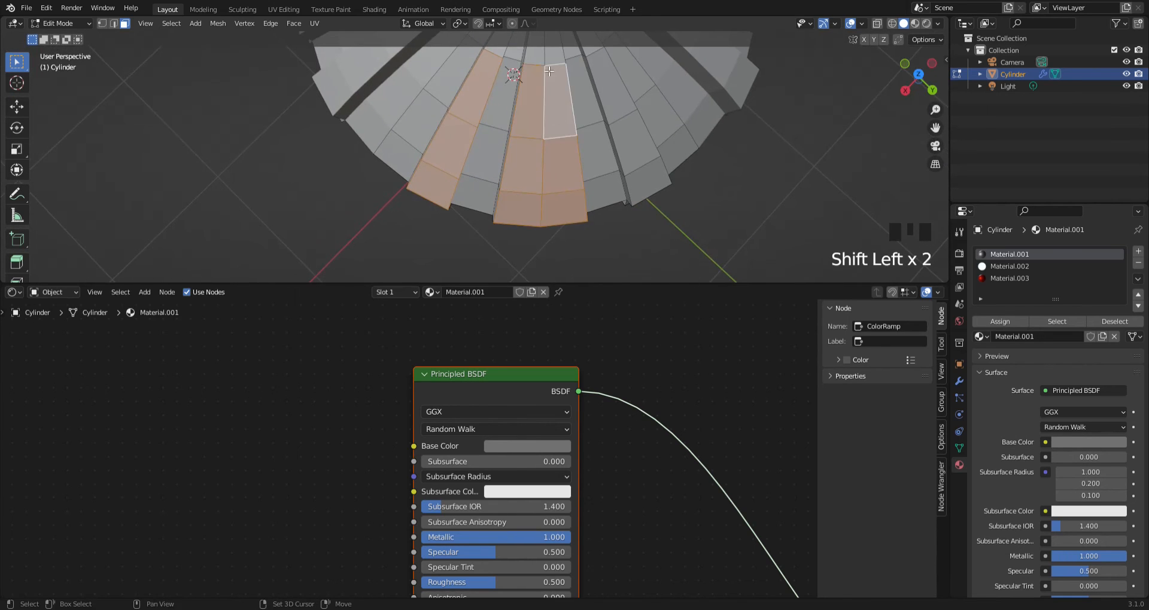
pyautogui.keyDown('shift'); pyautogui.click(533, 56); pyautogui.keyUp('shift')
pyautogui.keyDown('shift'); pyautogui.click(556, 55); pyautogui.keyUp('shift')
pyautogui.keyDown('shift'); pyautogui.click(502, 47); pyautogui.keyUp('shift')
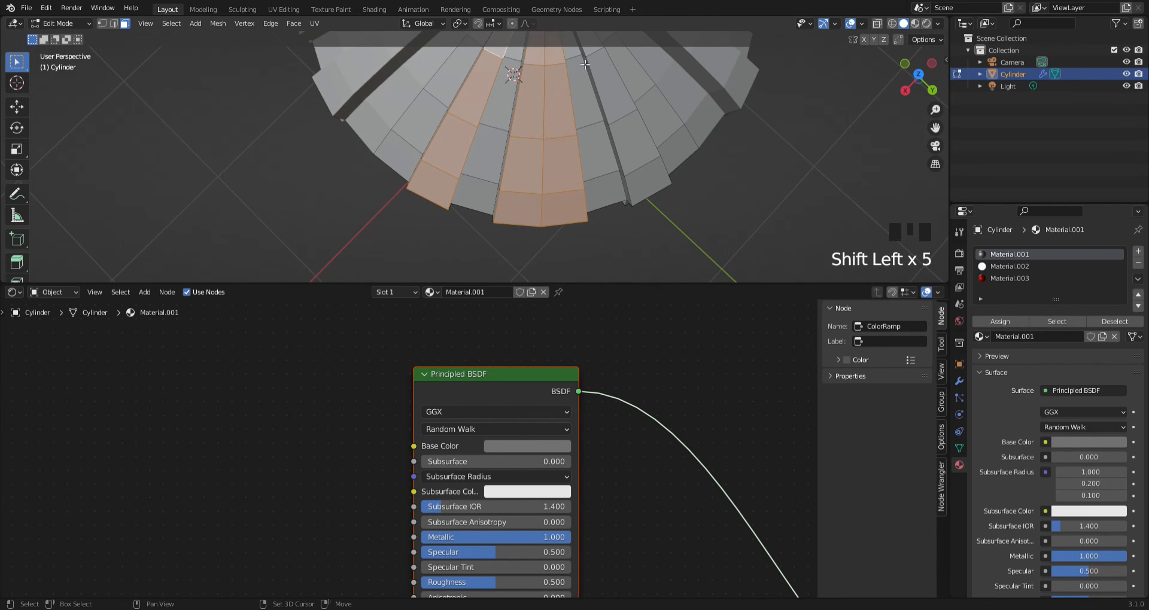
# Add the top faces of the narrow raised strip on the other side of the wide strip to the selection
pyautogui.keyDown('shift'); pyautogui.click(605, 66); pyautogui.keyUp('shift')
pyautogui.keyDown('shift'); pyautogui.click(613, 99); pyautogui.keyUp('shift')
pyautogui.keyDown('shift'); pyautogui.click(622, 137); pyautogui.keyUp('shift')
pyautogui.keyDown('shift'); pyautogui.click(634, 179); pyautogui.keyUp('shift')
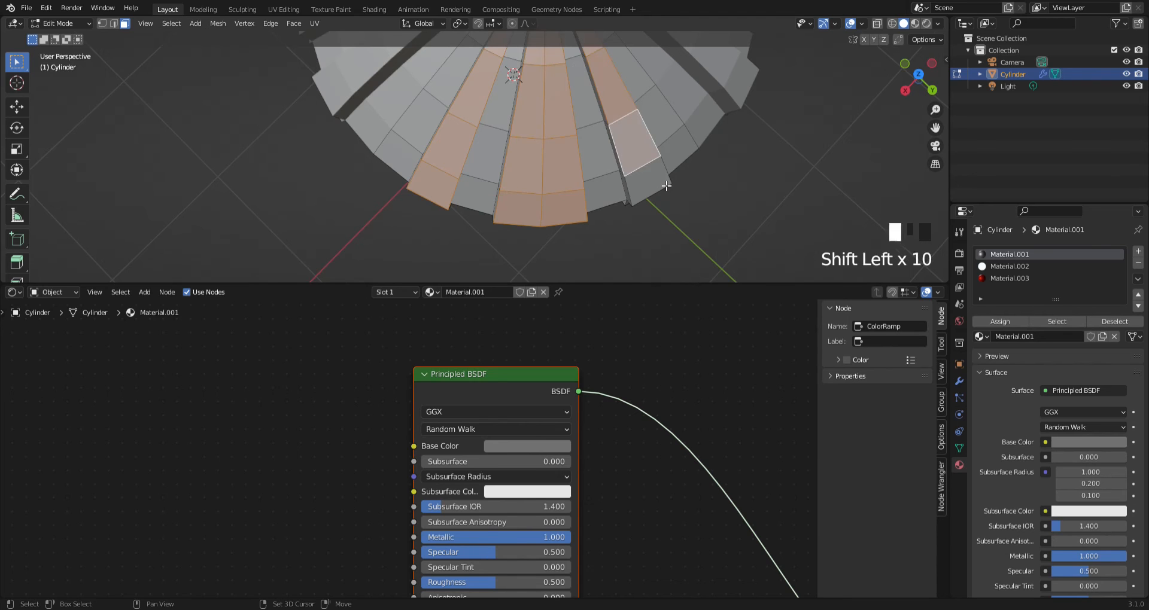
# Extend the selection to the outer end faces of the wide strip and the neighbouring narrow strip
pyautogui.moveTo(635, 180); pyautogui.dragTo(657, 234, button='middle')
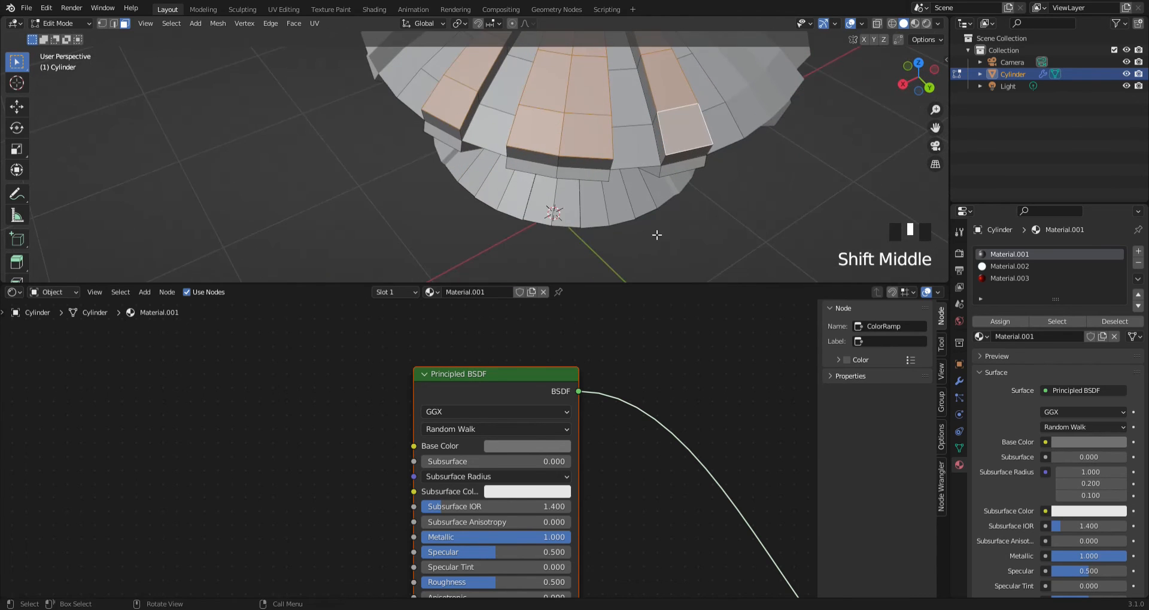
pyautogui.keyDown('shift'); pyautogui.click(532, 167); pyautogui.keyUp('shift')
pyautogui.keyDown('shift'); pyautogui.click(580, 164); pyautogui.keyUp('shift')
pyautogui.keyDown('shift'); pyautogui.click(552, 161); pyautogui.keyUp('shift')
pyautogui.keyDown('shift'); pyautogui.click(686, 159); pyautogui.keyUp('shift')
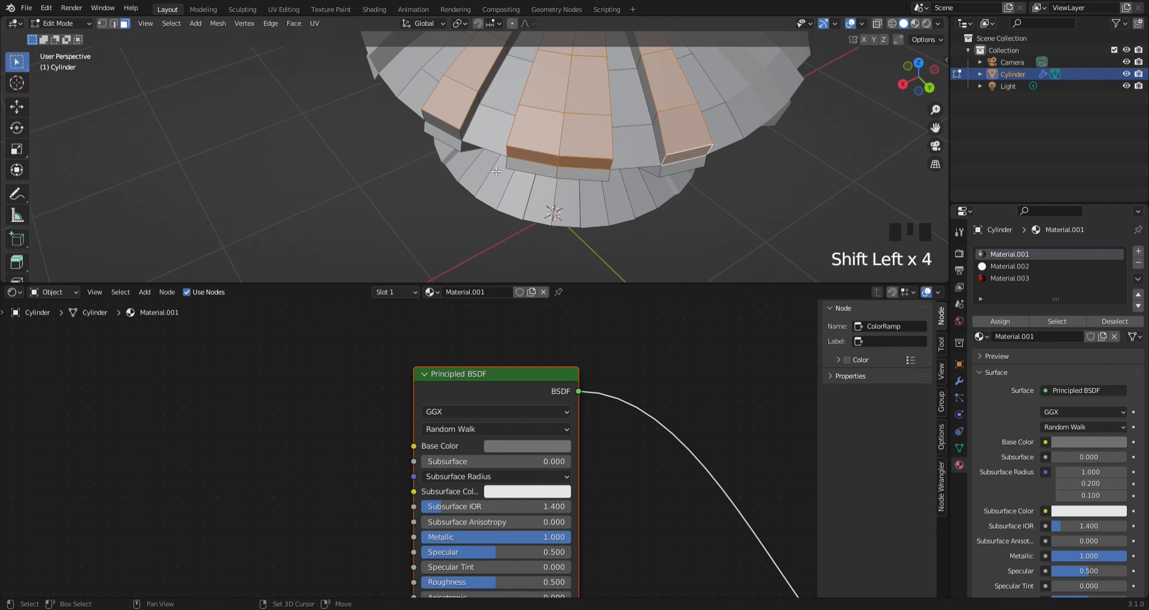
# Add the end and underside block faces beneath the three base strips to the selection and assign Material.003 to all of them
pyautogui.moveTo(448, 132); pyautogui.dragTo(531, 238, button='middle')
pyautogui.keyDown('shift'); pyautogui.click(428, 204); pyautogui.keyUp('shift')
pyautogui.keyDown('shift'); pyautogui.click(579, 237); pyautogui.keyUp('shift')
pyautogui.keyDown('shift'); pyautogui.click(579, 223); pyautogui.keyUp('shift')
pyautogui.keyDown('shift'); pyautogui.click(530, 223); pyautogui.keyUp('shift')
pyautogui.keyDown('shift'); pyautogui.click(531, 241); pyautogui.keyUp('shift')
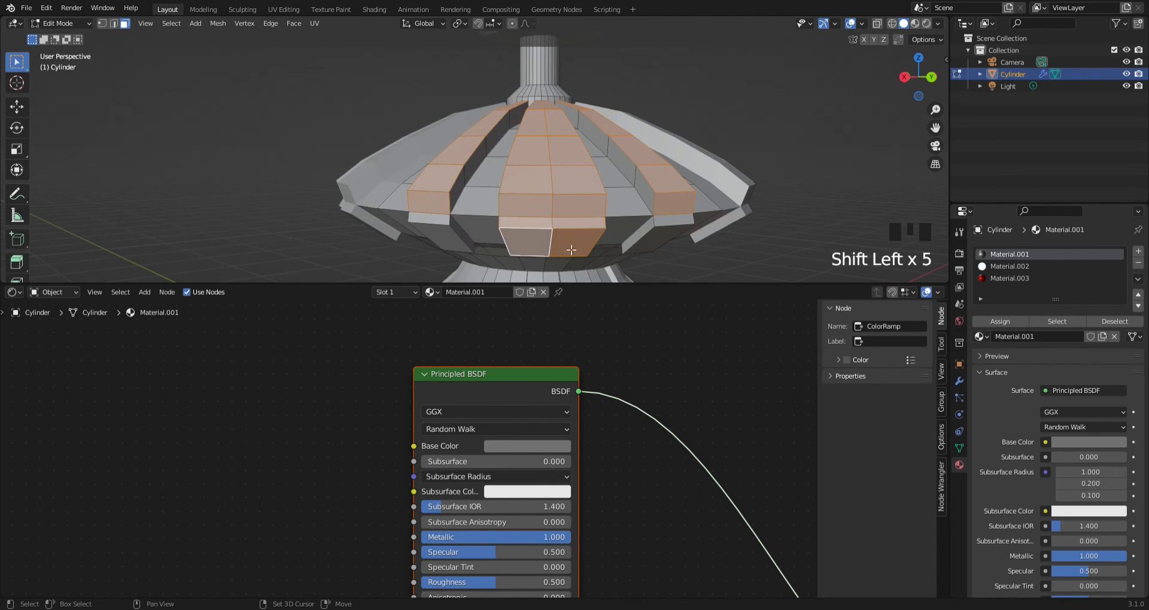
pyautogui.keyDown('shift'); pyautogui.click(671, 220); pyautogui.keyUp('shift')
pyautogui.keyDown('shift'); pyautogui.click(658, 250); pyautogui.keyUp('shift')
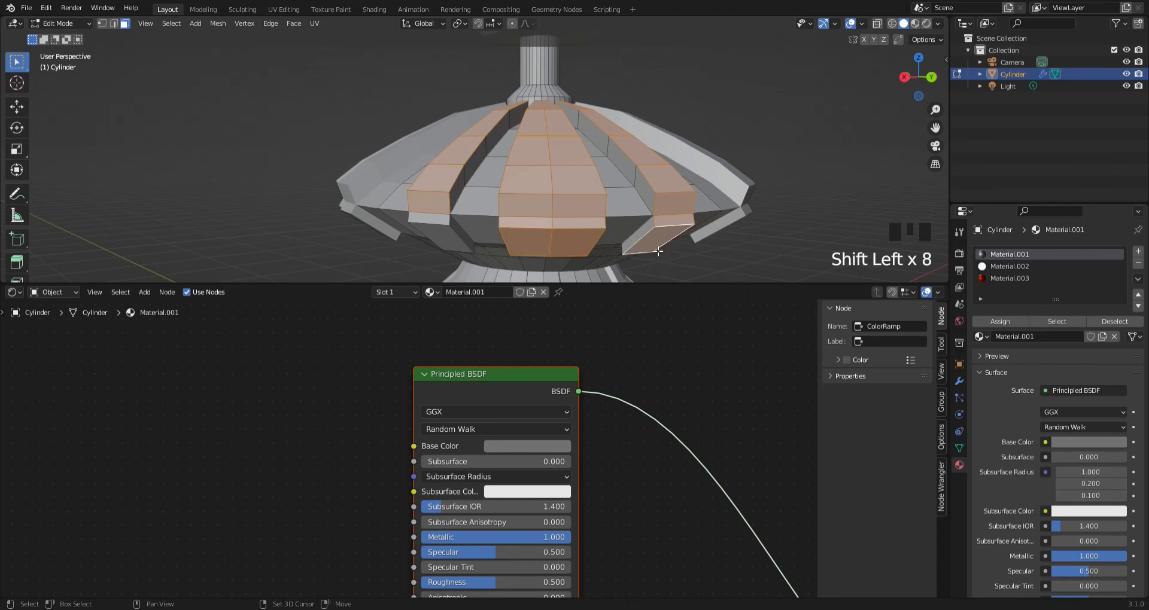
pyautogui.keyDown('shift'); pyautogui.click(452, 238); pyautogui.keyUp('shift')
pyautogui.keyDown('shift'); pyautogui.click(429, 218); pyautogui.keyUp('shift')
pyautogui.click(1034, 280)
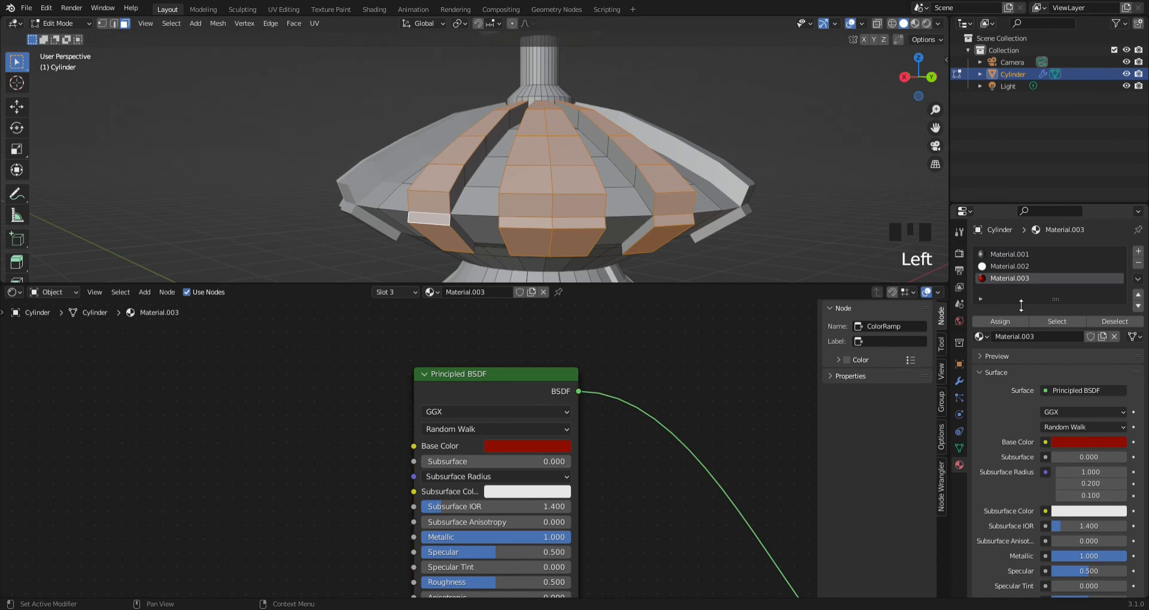
pyautogui.click(1016, 320)
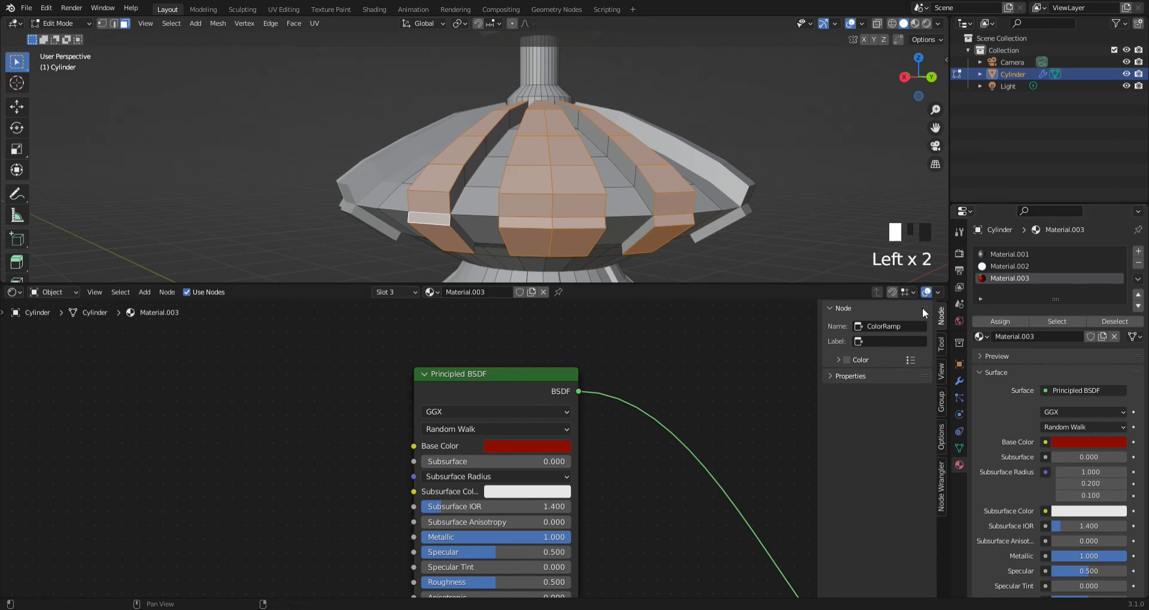
# Preview the candlestick's base in rendered shading and return to solid shading
pyautogui.click(923, 23)
pyautogui.moveTo(790, 120); pyautogui.dragTo(776, 131, button='middle')
pyautogui.click(889, 23)
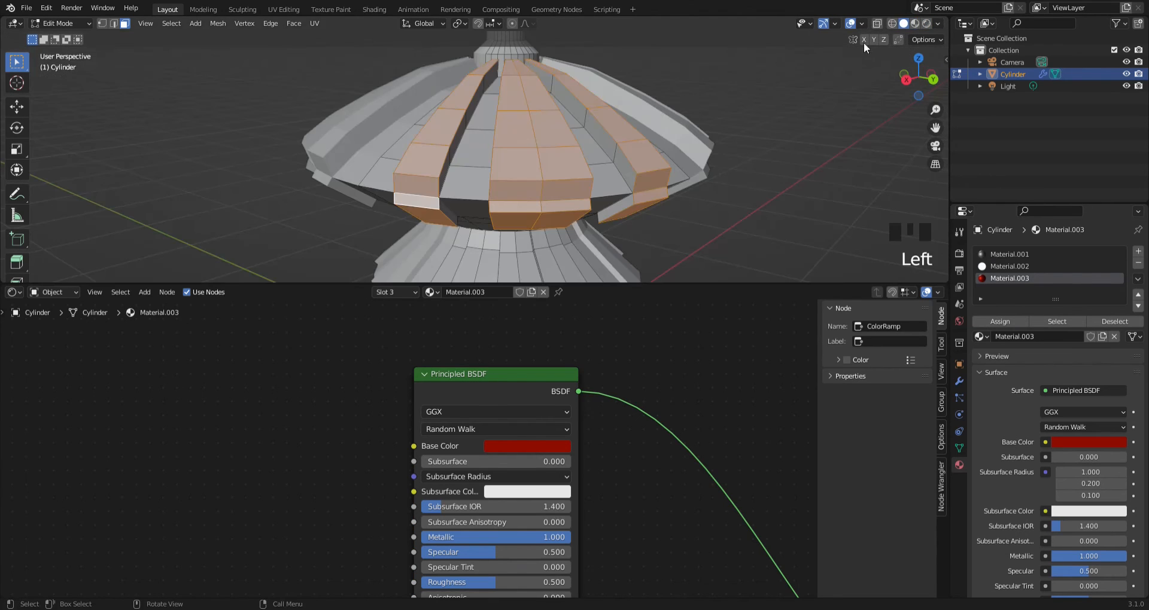
# Select the side wall faces of one narrow raised strip and the side faces along the adjacent groove on the base
pyautogui.click(549, 79)
pyautogui.keyDown('shift'); pyautogui.click(569, 98); pyautogui.keyUp('shift')
pyautogui.keyDown('shift'); pyautogui.click(597, 129); pyautogui.keyUp('shift')
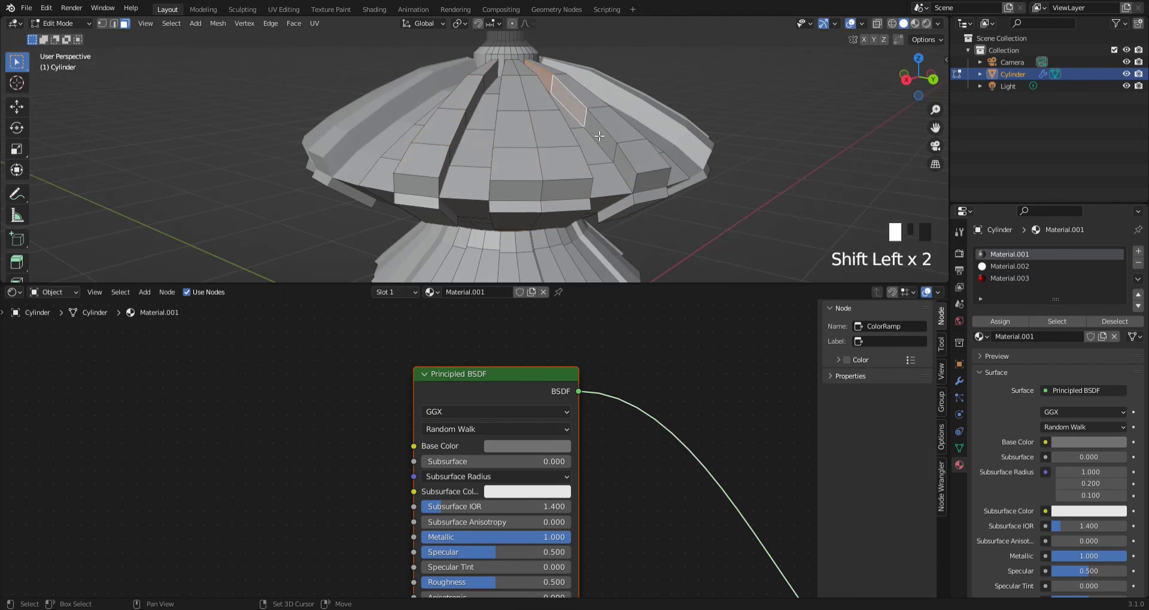
pyautogui.keyDown('shift'); pyautogui.click(625, 170); pyautogui.keyUp('shift')
pyautogui.keyDown('shift'); pyautogui.click(494, 77); pyautogui.keyUp('shift')
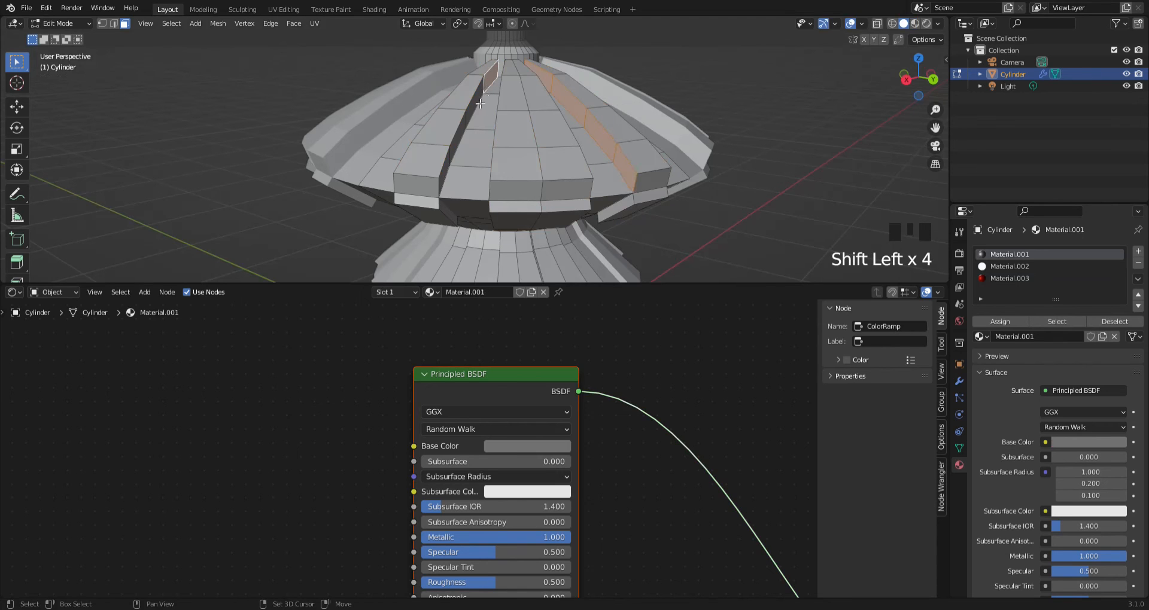
pyautogui.keyDown('shift'); pyautogui.click(477, 105); pyautogui.keyUp('shift')
pyautogui.keyDown('shift'); pyautogui.click(456, 165); pyautogui.keyUp('shift')
# Add the inner side wall faces of the neighbouring raised strip, from the neck to the rim, to the selection
pyautogui.moveTo(461, 168); pyautogui.dragTo(340, 65, button='middle')
pyautogui.keyDown('shift'); pyautogui.click(363, 70); pyautogui.keyUp('shift')
pyautogui.keyDown('shift'); pyautogui.click(400, 121); pyautogui.keyUp('shift')
pyautogui.keyDown('shift'); pyautogui.click(410, 135); pyautogui.keyUp('shift')
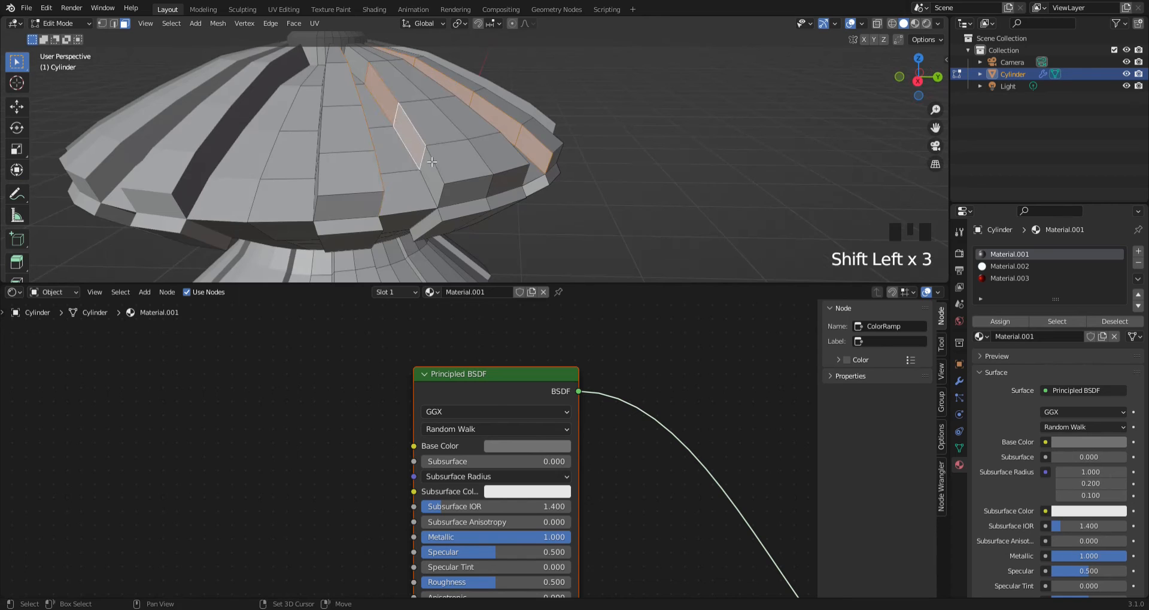
pyautogui.keyDown('shift'); pyautogui.click(431, 177); pyautogui.keyUp('shift')
# Continue around the base and add the side wall faces of the following strip to the selection
pyautogui.moveTo(363, 69); pyautogui.dragTo(257, 74, button='middle')
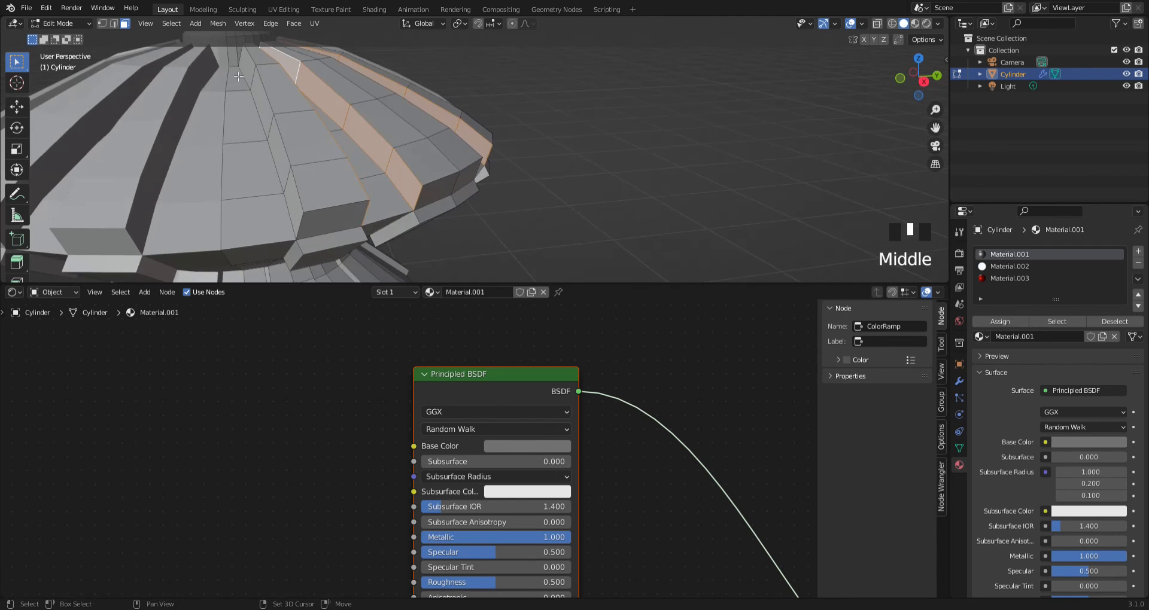
pyautogui.keyDown('shift'); pyautogui.click(257, 74); pyautogui.keyUp('shift')
pyautogui.keyDown('shift'); pyautogui.click(273, 136); pyautogui.keyUp('shift')
pyautogui.keyDown('shift'); pyautogui.click(280, 150); pyautogui.keyUp('shift')
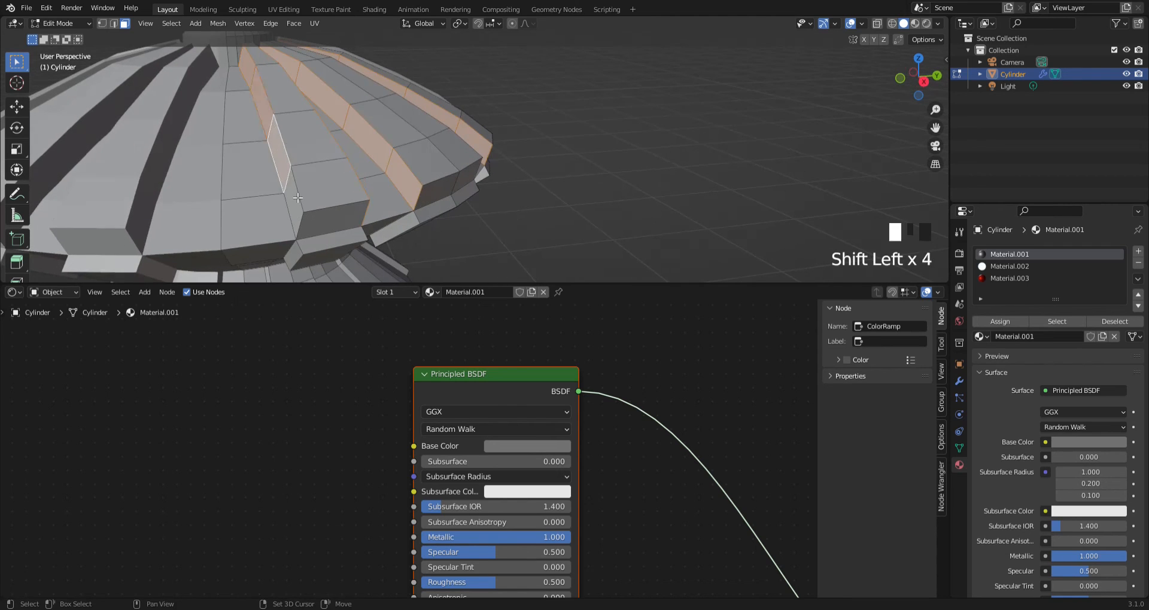
pyautogui.keyDown('shift'); pyautogui.click(287, 179); pyautogui.keyUp('shift')
# Add the side wall faces of the wide strip on the far side of the base to the selection
pyautogui.moveTo(287, 180); pyautogui.dragTo(149, 182, button='middle')
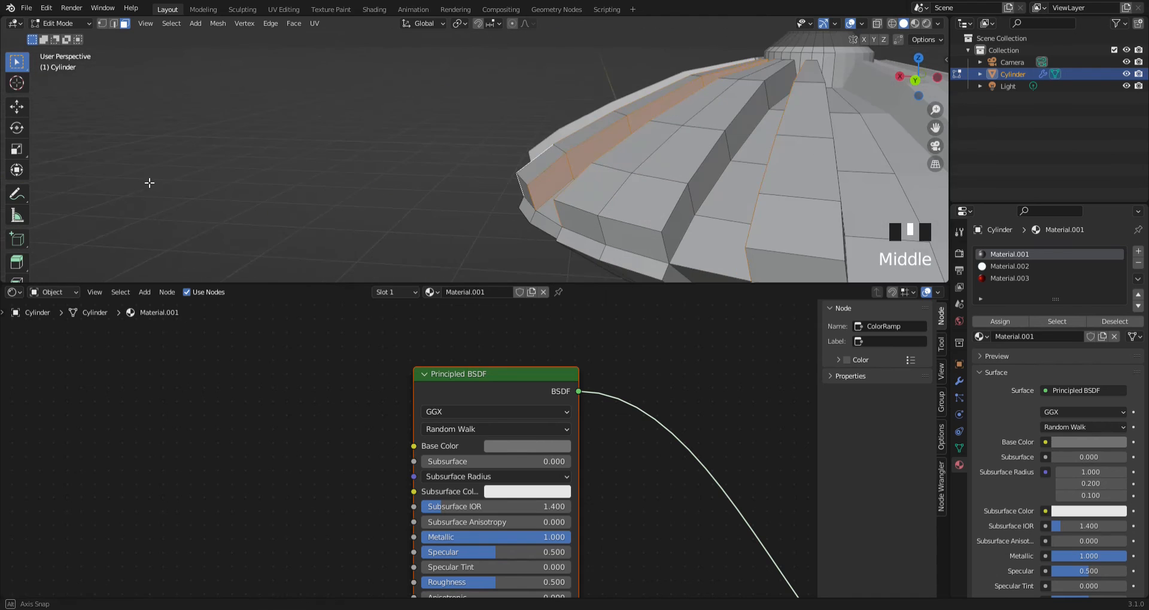
pyautogui.keyDown('shift'); pyautogui.click(779, 94); pyautogui.keyUp('shift')
pyautogui.keyDown('shift'); pyautogui.click(746, 122); pyautogui.keyUp('shift')
pyautogui.keyDown('shift'); pyautogui.click(712, 173); pyautogui.keyUp('shift')
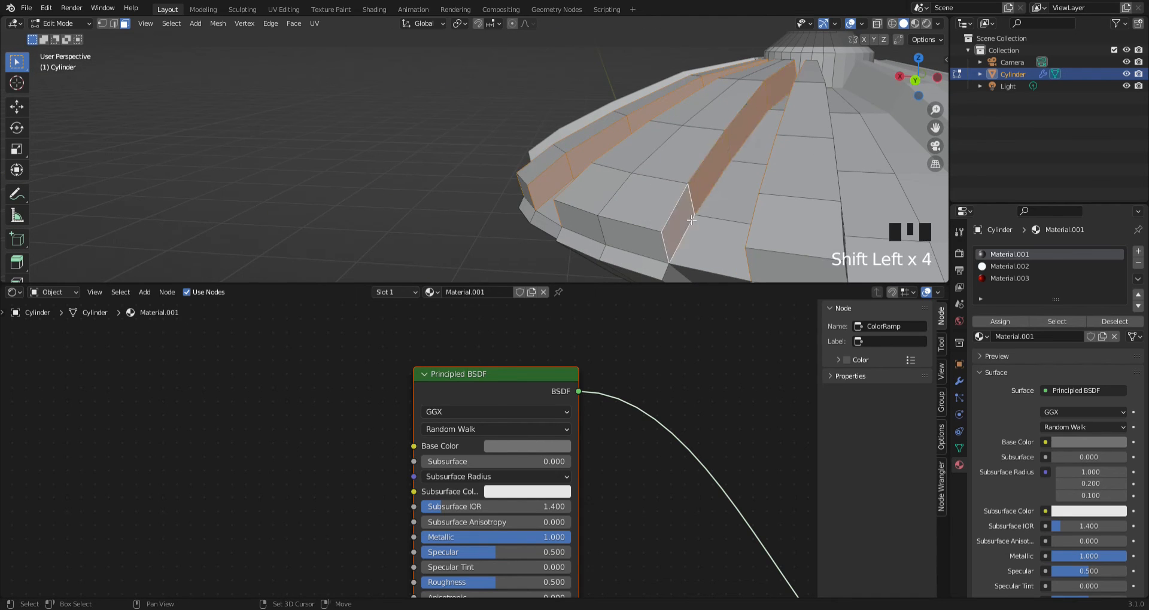
# Add the last strip's side wall faces to the selection and assign Material.003 to all selected side faces
pyautogui.keyDown('shift'); pyautogui.moveTo(712, 173); pyautogui.dragTo(673, 97, button='middle'); pyautogui.keyUp('shift')
pyautogui.keyDown('shift'); pyautogui.click(703, 94); pyautogui.keyUp('shift')
pyautogui.keyDown('shift'); pyautogui.click(699, 130); pyautogui.keyUp('shift')
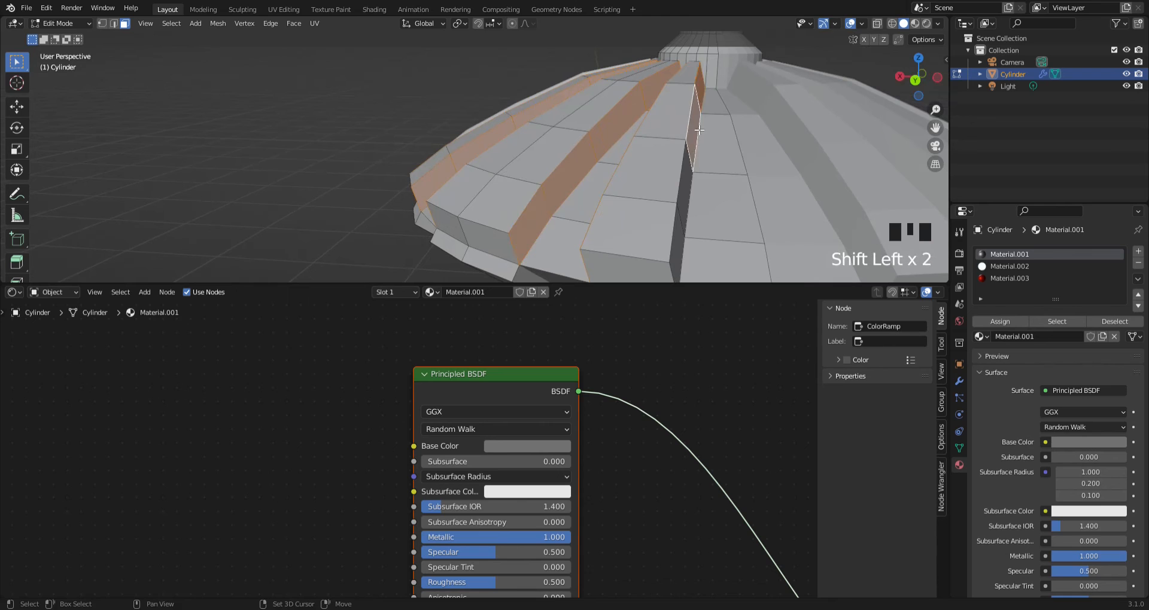
pyautogui.keyDown('shift'); pyautogui.click(691, 167); pyautogui.keyUp('shift')
pyautogui.moveTo(691, 168); pyautogui.dragTo(731, 220, button='middle')
pyautogui.click(1032, 278)
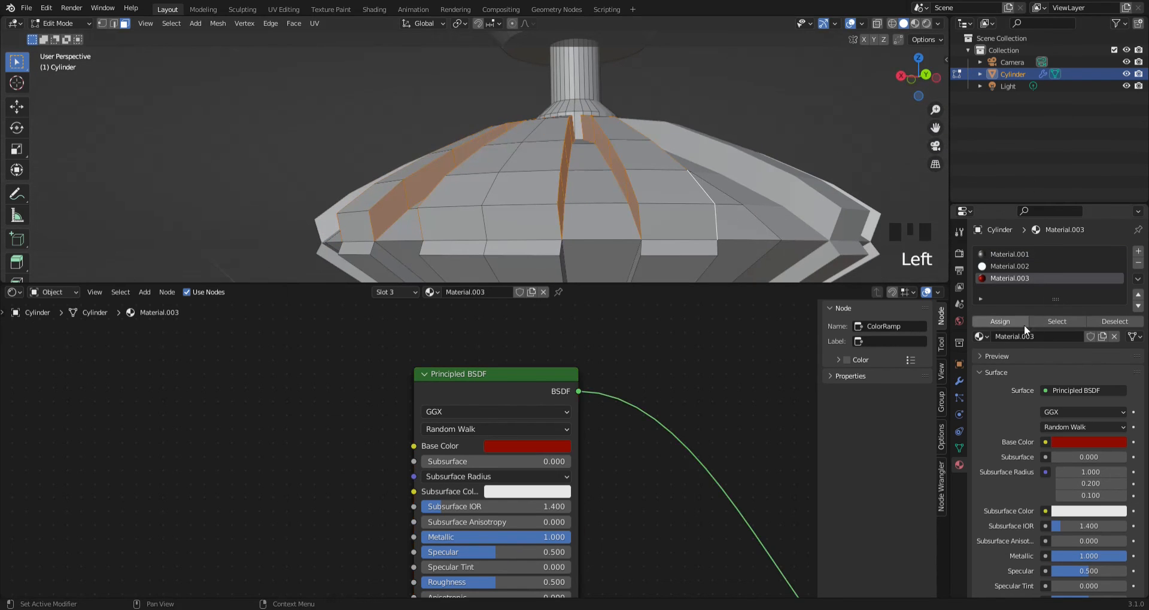
# Switch the viewport to rendered shading and check the base strips for faces without the red material
pyautogui.keyDown('shift'); pyautogui.moveTo(765, 184); pyautogui.dragTo(778, 133, button='middle'); pyautogui.keyUp('shift')
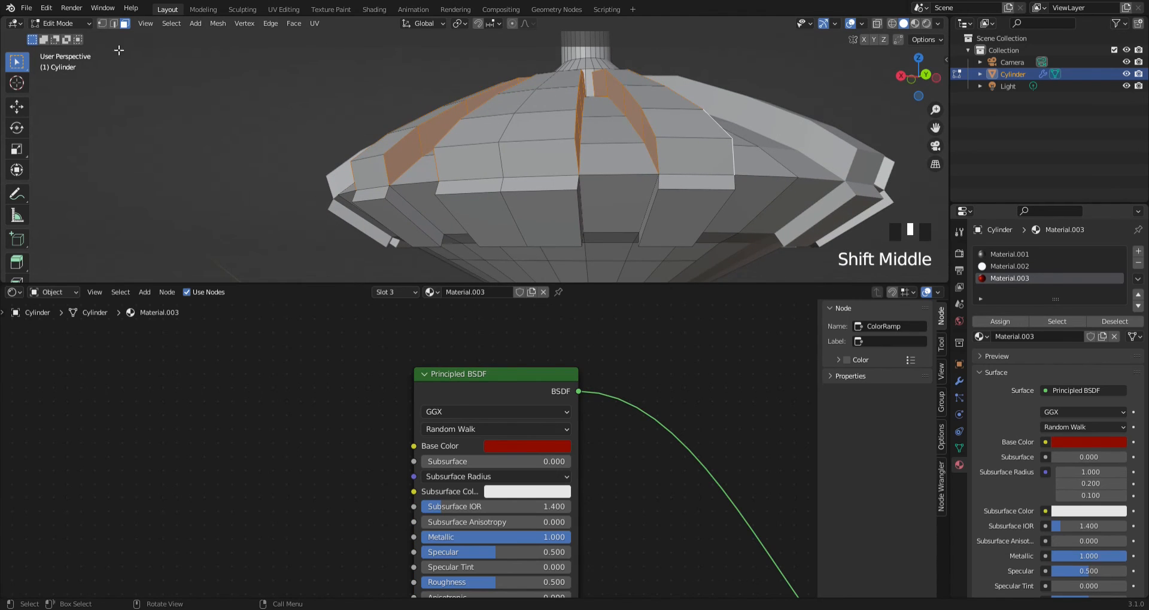
pyautogui.click(925, 23)
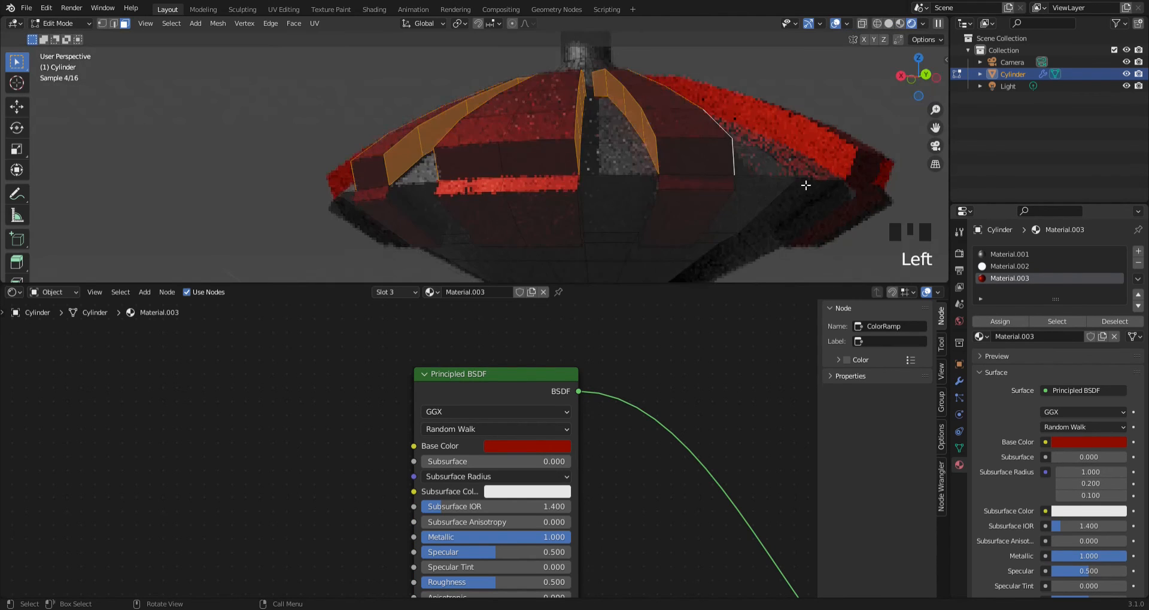
pyautogui.moveTo(805, 185)
pyautogui.mouseDown(button='middle')
pyautogui.moveTo(824, 185)
pyautogui.moveTo(838, 205)
pyautogui.mouseUp(button='middle')
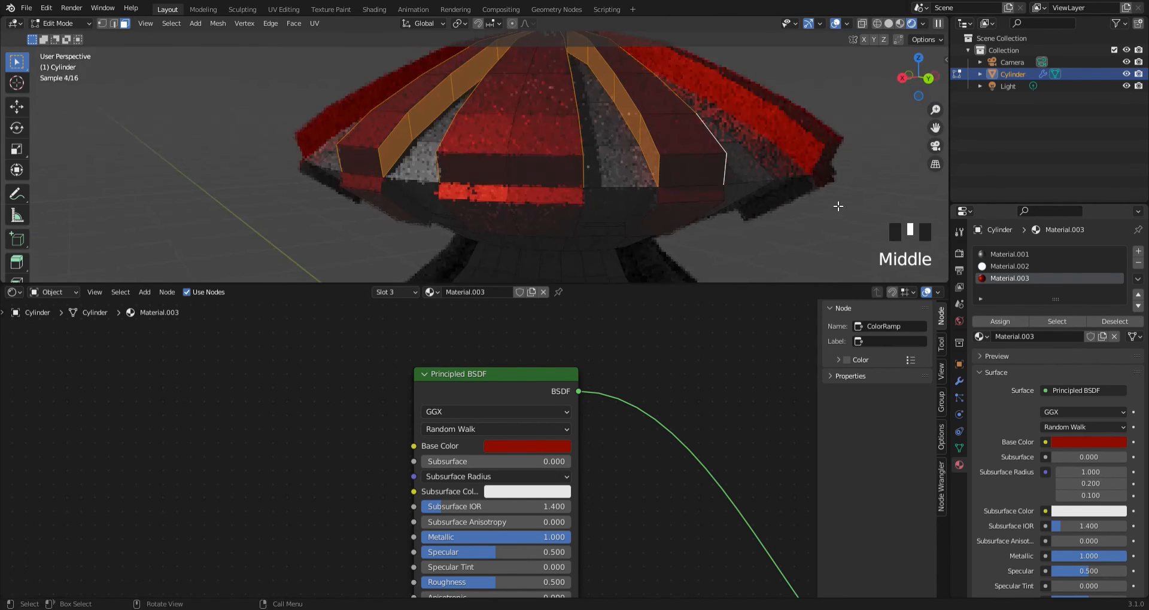
# Select the side faces of the lower blocks beneath the base strips and assign Material.003 to them
pyautogui.click(412, 200)
pyautogui.keyDown('shift'); pyautogui.moveTo(541, 206); pyautogui.dragTo(744, 223, button='middle'); pyautogui.keyUp('shift')
pyautogui.keyDown('shift'); pyautogui.click(523, 224); pyautogui.keyUp('shift')
pyautogui.keyDown('shift'); pyautogui.click(356, 226); pyautogui.keyUp('shift')
pyautogui.keyDown('shift'); pyautogui.click(860, 194); pyautogui.keyUp('shift')
pyautogui.keyDown('shift'); pyautogui.click(744, 224); pyautogui.keyUp('shift')
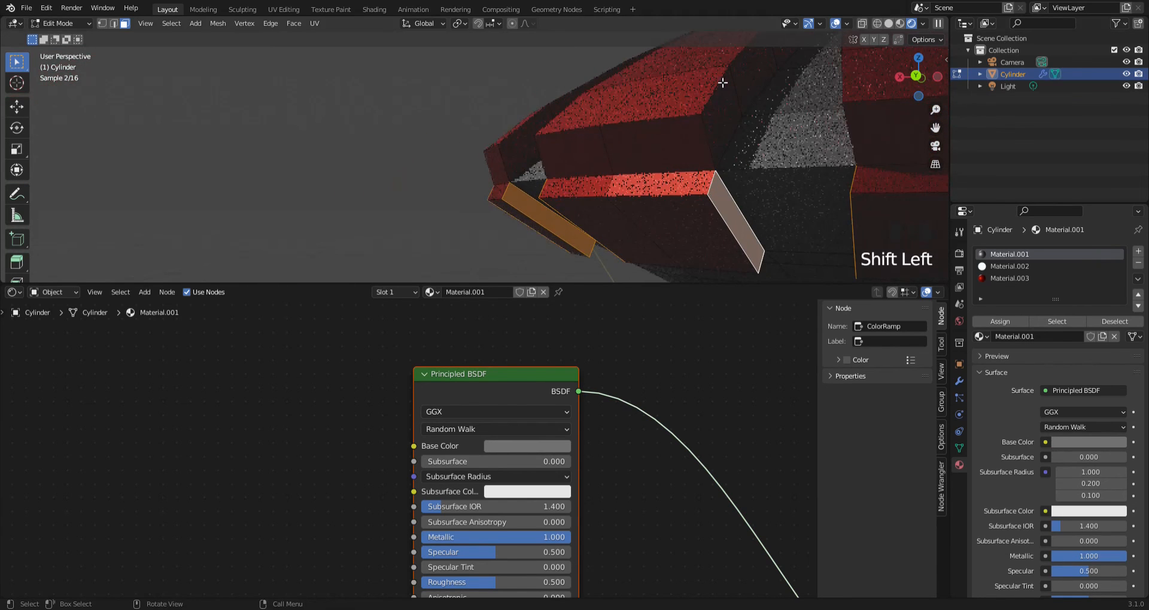
pyautogui.click(1011, 278)
pyautogui.click(1018, 321)
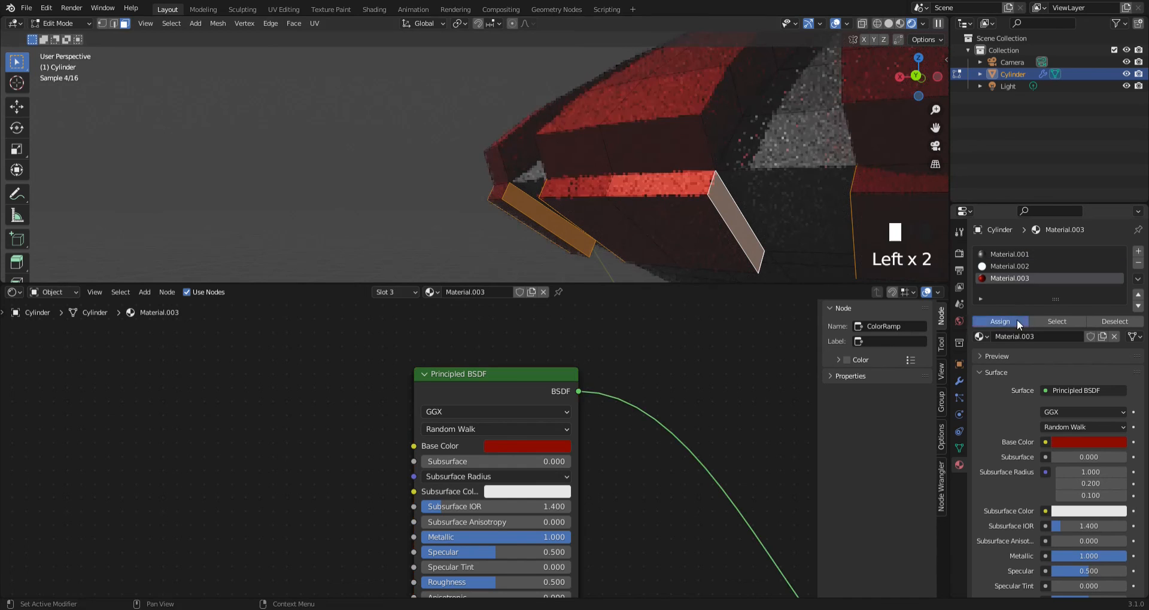
# Return to Object Mode and frame the whole candlestick in the rendered view
pyautogui.moveTo(693, 207); pyautogui.dragTo(551, 177, button='middle')
pyautogui.scroll(-9, 608, 149)
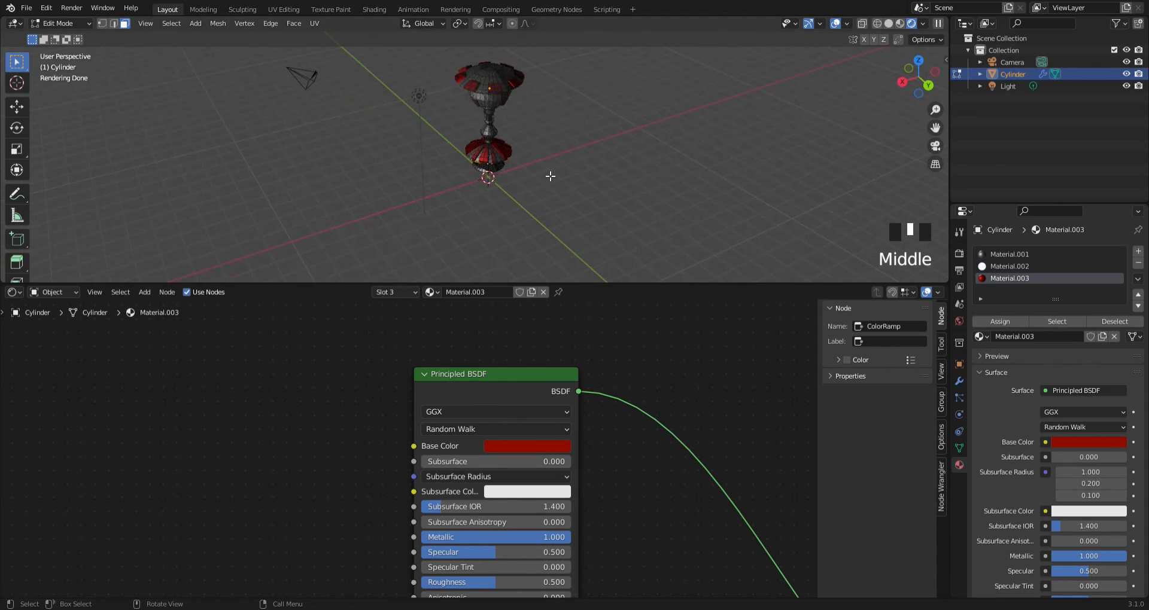
pyautogui.press('Tab')
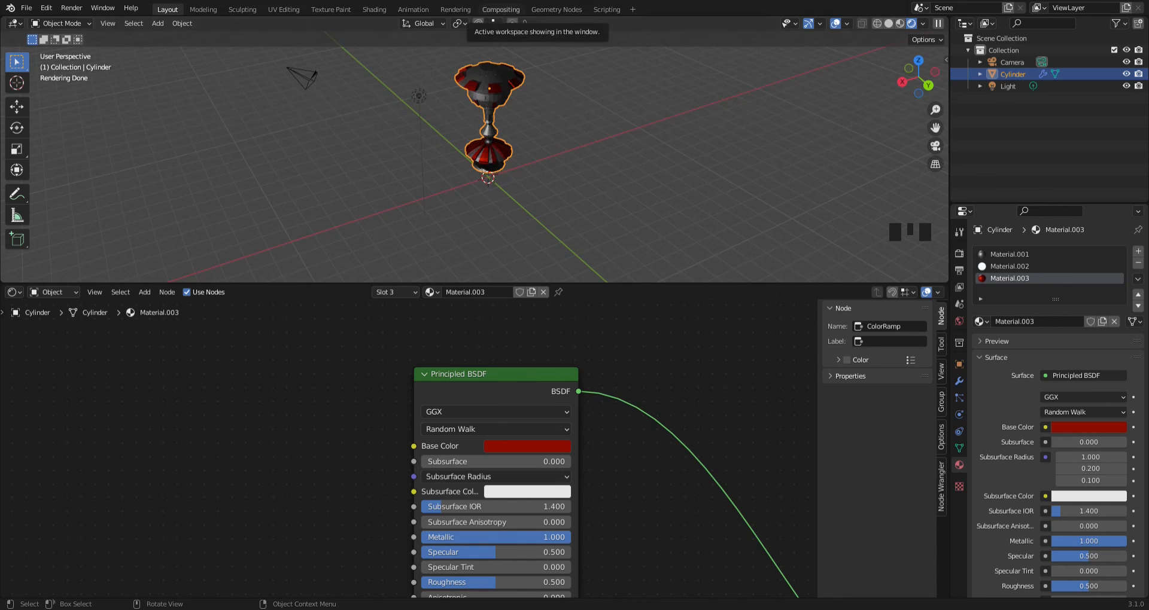
pyautogui.scroll(-6, 423, 54)
pyautogui.scroll(6, 423, 54)
pyautogui.keyDown('shift'); pyautogui.moveTo(461, 43); pyautogui.dragTo(423, 91, button='middle'); pyautogui.keyUp('shift')
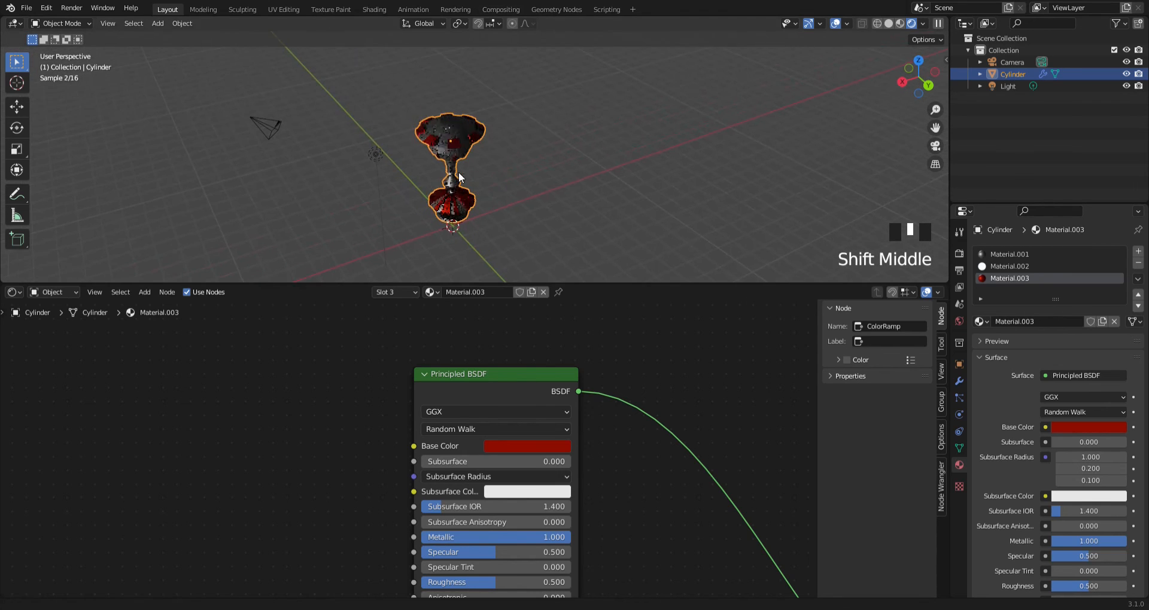
pyautogui.scroll(-6, 505, 140)
pyautogui.scroll(8, 505, 141)
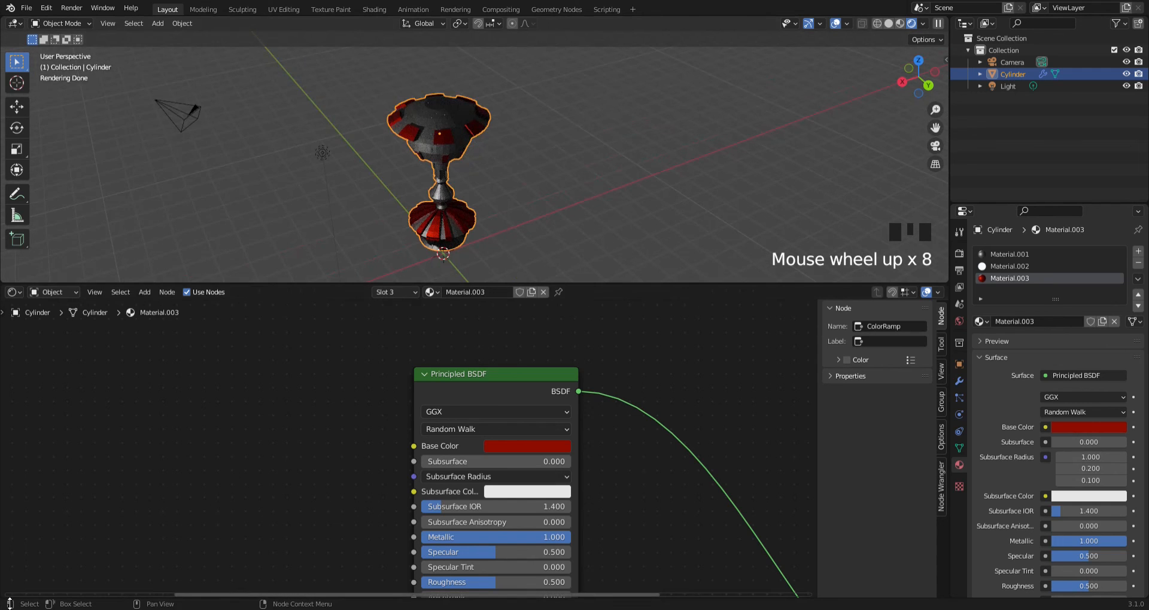
# Enlarge the 3D viewport and replace the shader editor beneath it with a Timeline
pyautogui.moveTo(269, 284); pyautogui.dragTo(284, 569)
pyautogui.click(13, 575)
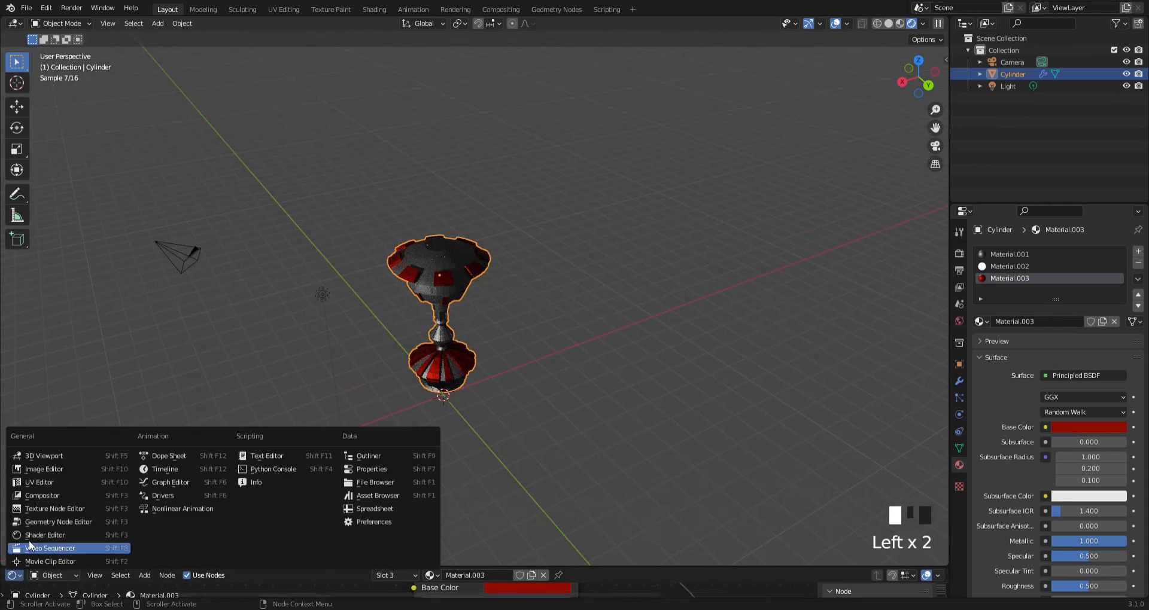
pyautogui.click(174, 472)
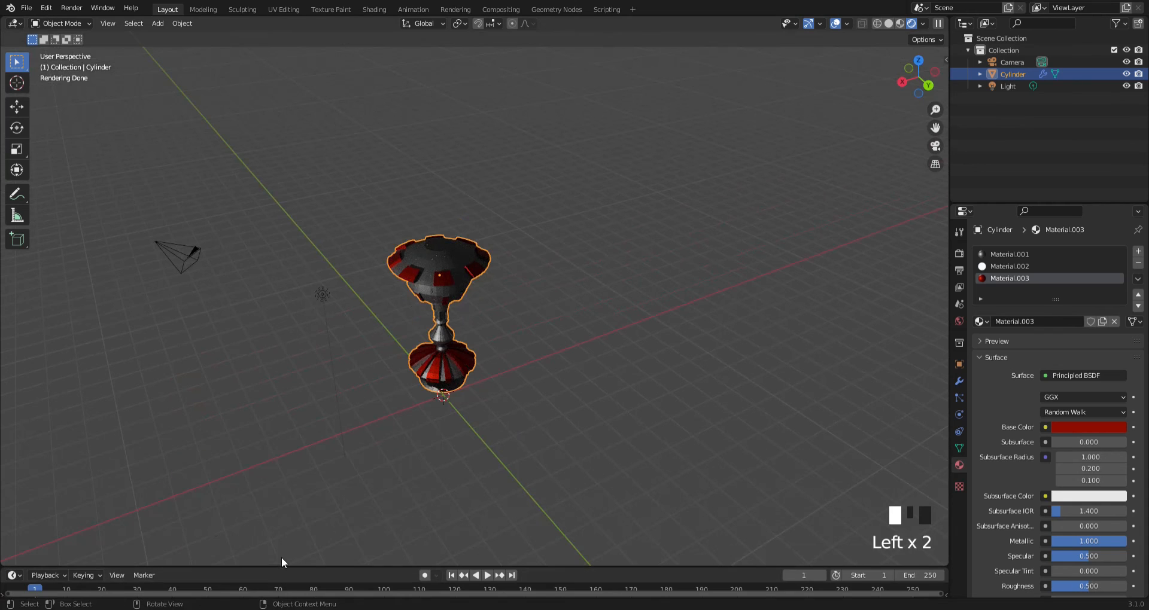
pyautogui.moveTo(286, 565); pyautogui.dragTo(302, 528)
# Insert a Rotation keyframe for the candlestick at frame 1
pyautogui.moveTo(579, 265); pyautogui.dragTo(475, 242, button='middle')
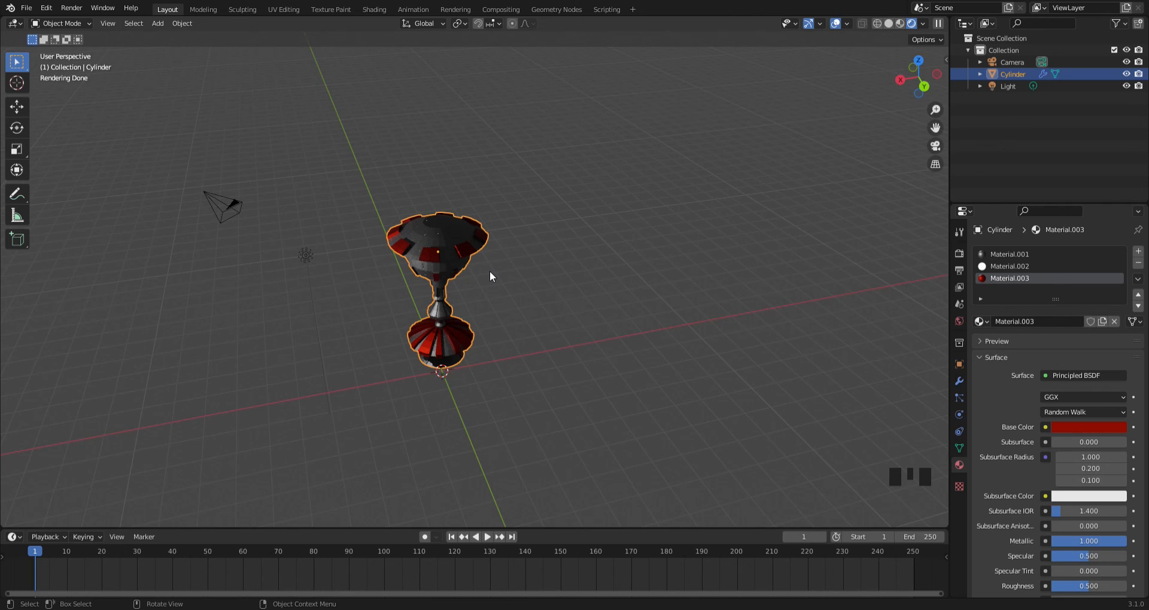
pyautogui.press('i')
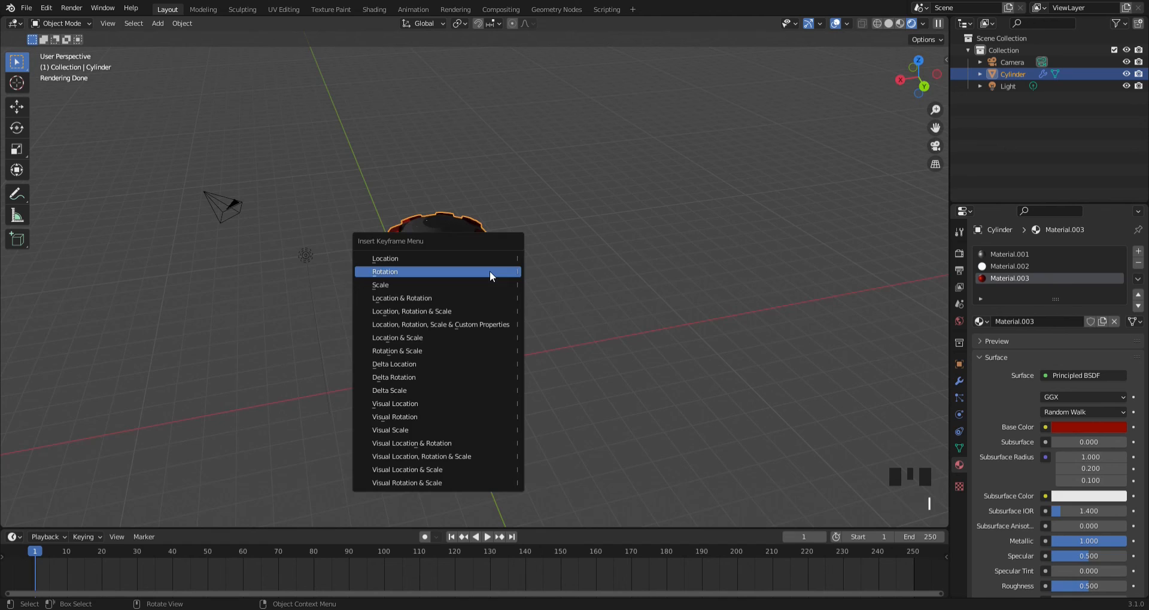
pyautogui.click(490, 271)
# Set the current frame to 100 and show the candlestick's transform values in the viewport
pyautogui.click(52, 557)
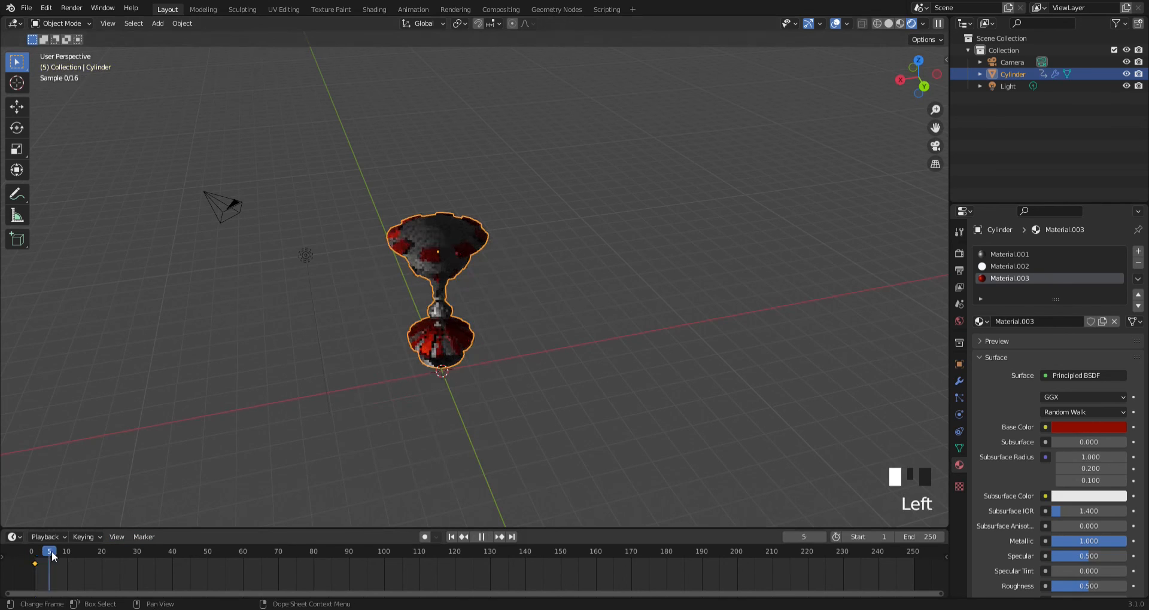
pyautogui.moveTo(52, 557); pyautogui.dragTo(90, 557)
pyautogui.moveTo(341, 556); pyautogui.dragTo(385, 553)
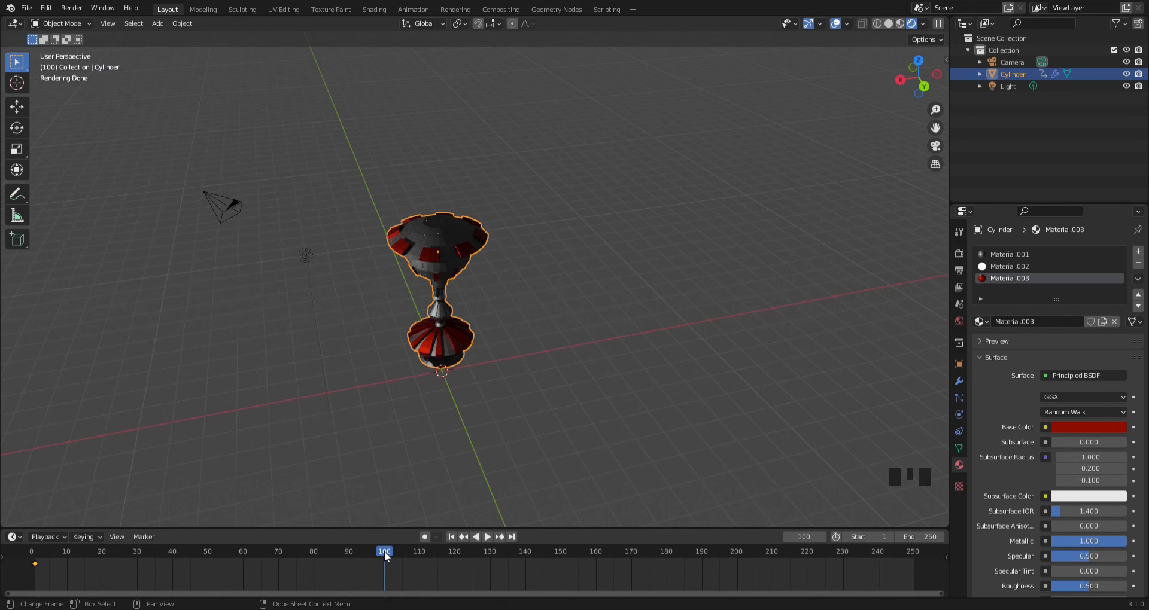
pyautogui.scroll(-2, 385, 551)
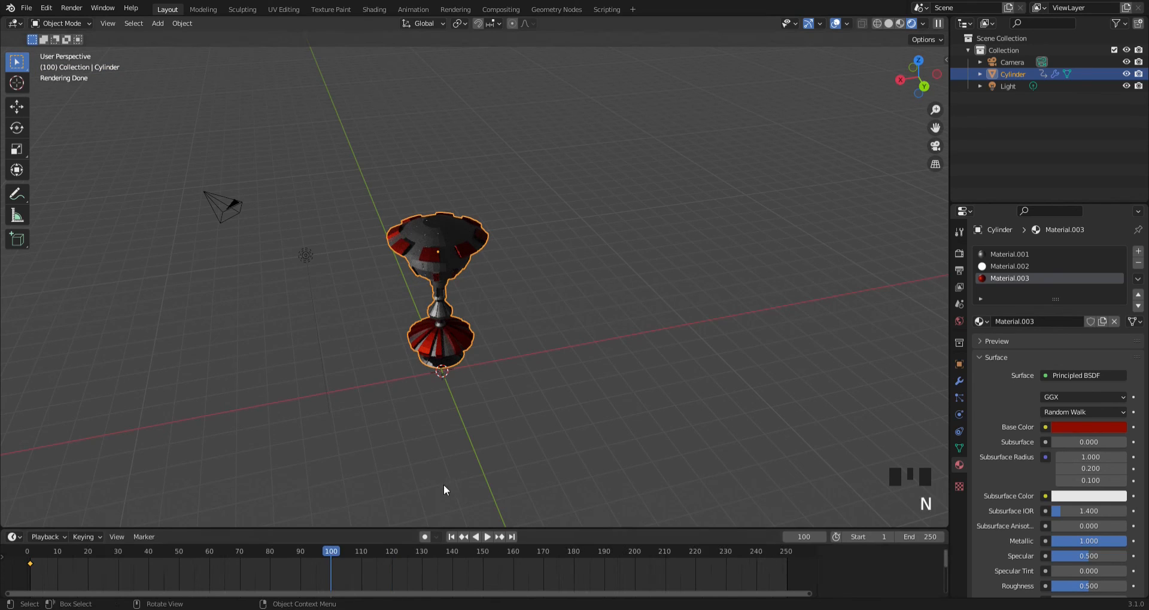
pyautogui.press('n')
pyautogui.click(941, 89)
pyautogui.click(942, 116)
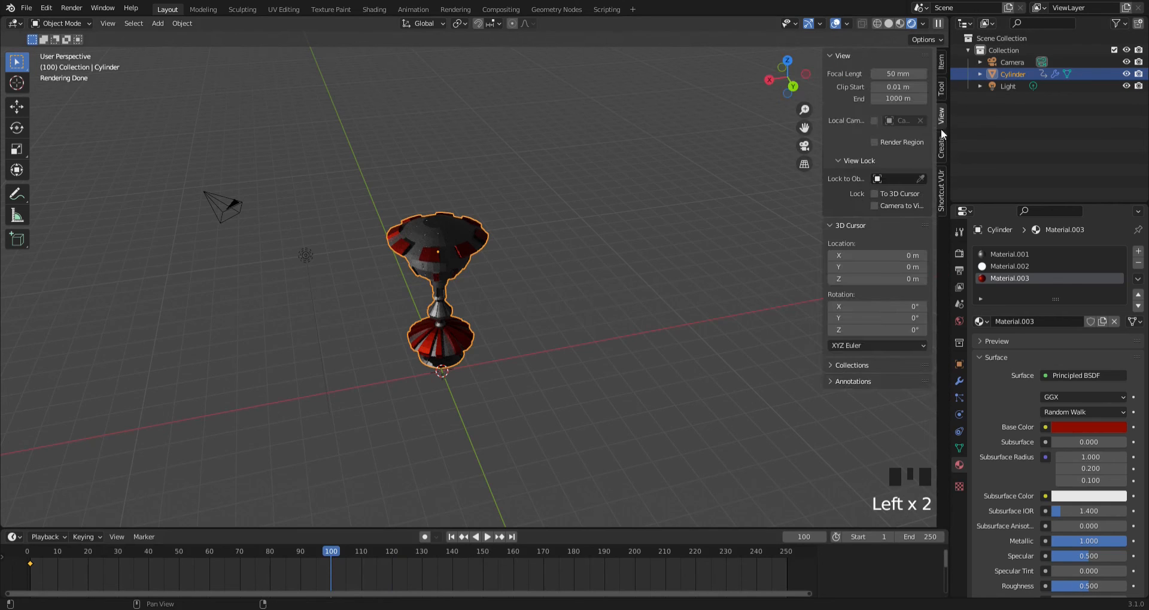
pyautogui.click(942, 65)
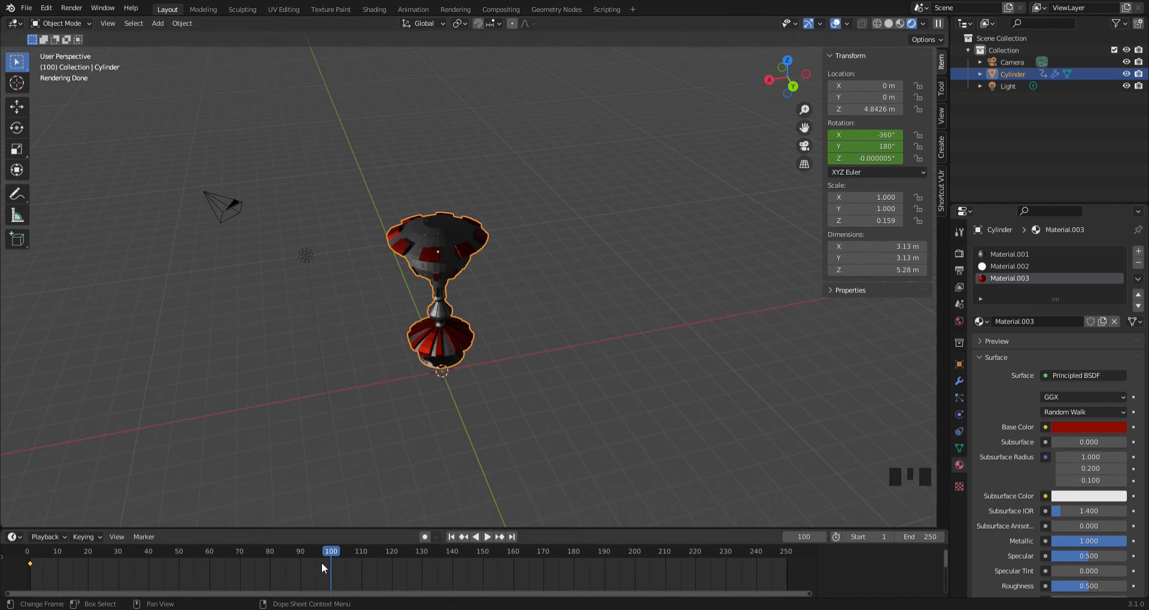
# At frame 100, set the candlestick's Z rotation to 180° and insert a rotation keyframe
pyautogui.moveTo(322, 568); pyautogui.dragTo(143, 558)
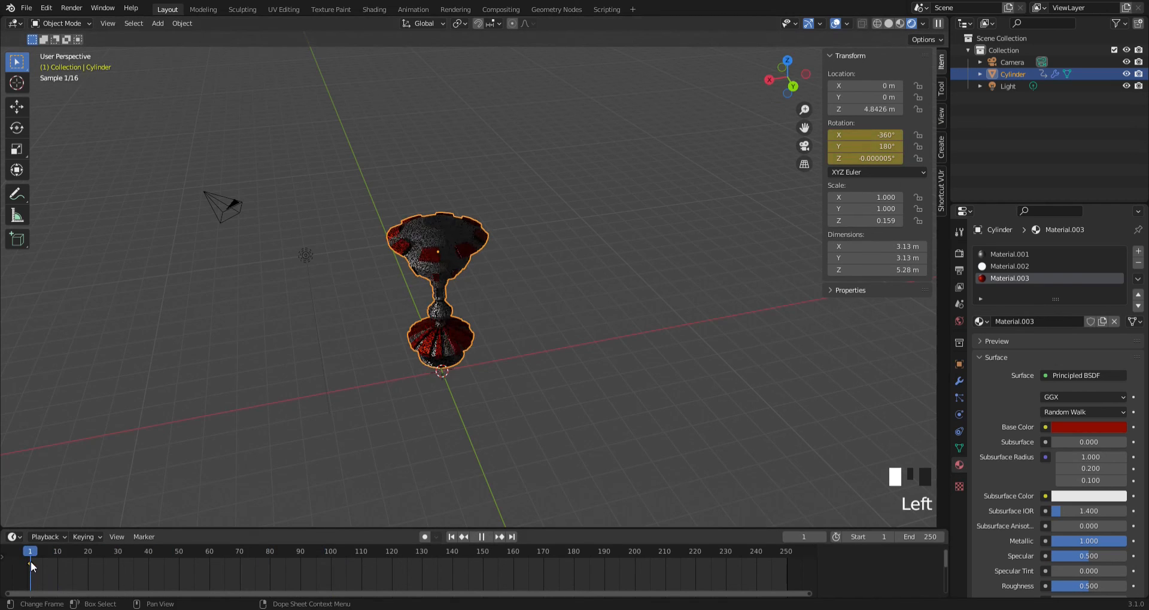
pyautogui.moveTo(30, 564); pyautogui.dragTo(122, 579)
pyautogui.moveTo(301, 584); pyautogui.dragTo(331, 582)
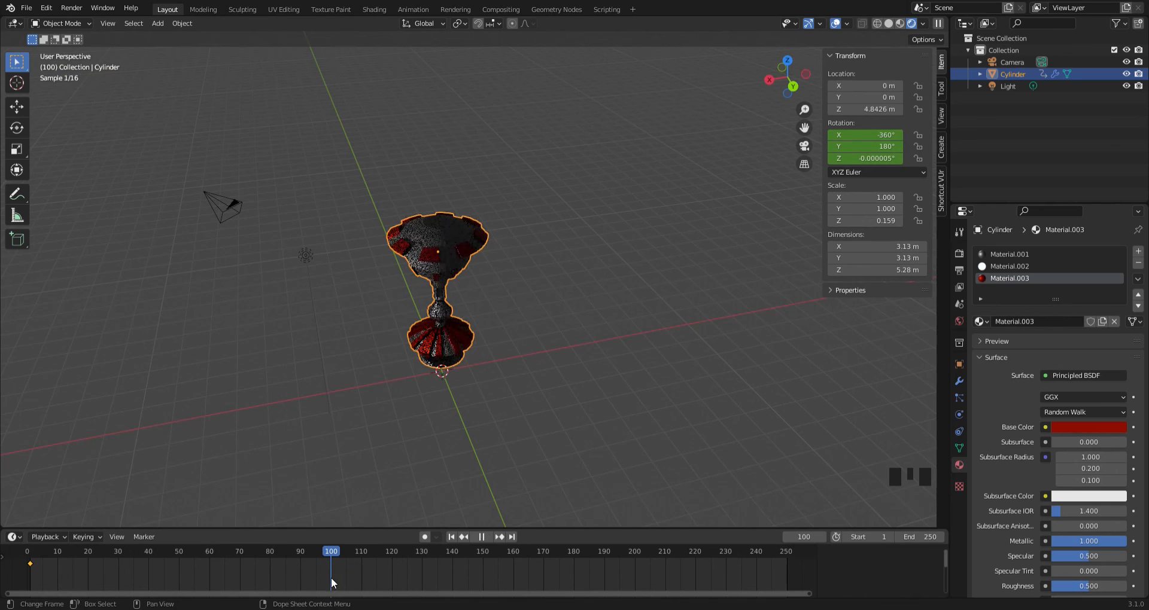
pyautogui.moveTo(887, 136); pyautogui.dragTo(867, 161)
pyautogui.hotkey('ctrl', 'z')
pyautogui.click(866, 160)
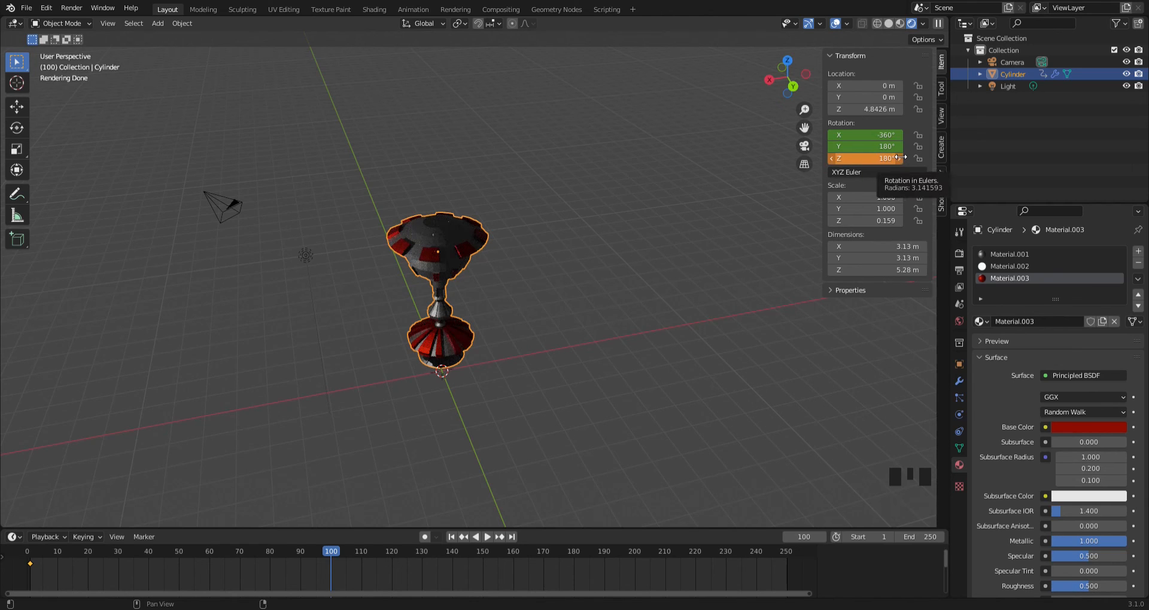
pyautogui.press('i')
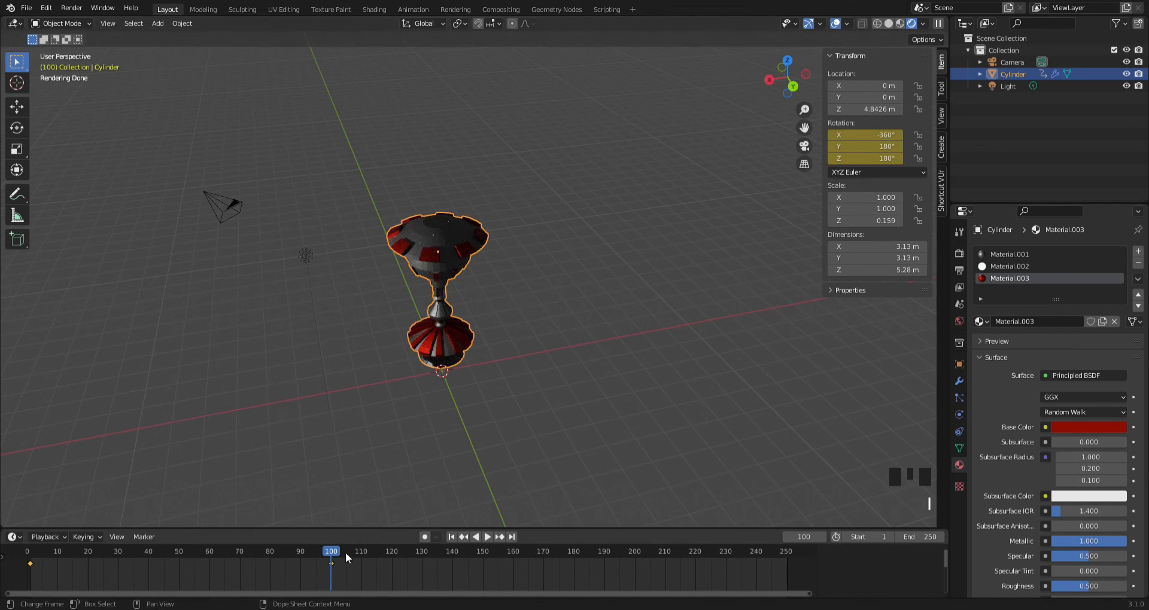
# Play the candlestick's rotation animation, viewing it from another angle, and return to frame 1
pyautogui.moveTo(332, 558); pyautogui.dragTo(296, 562)
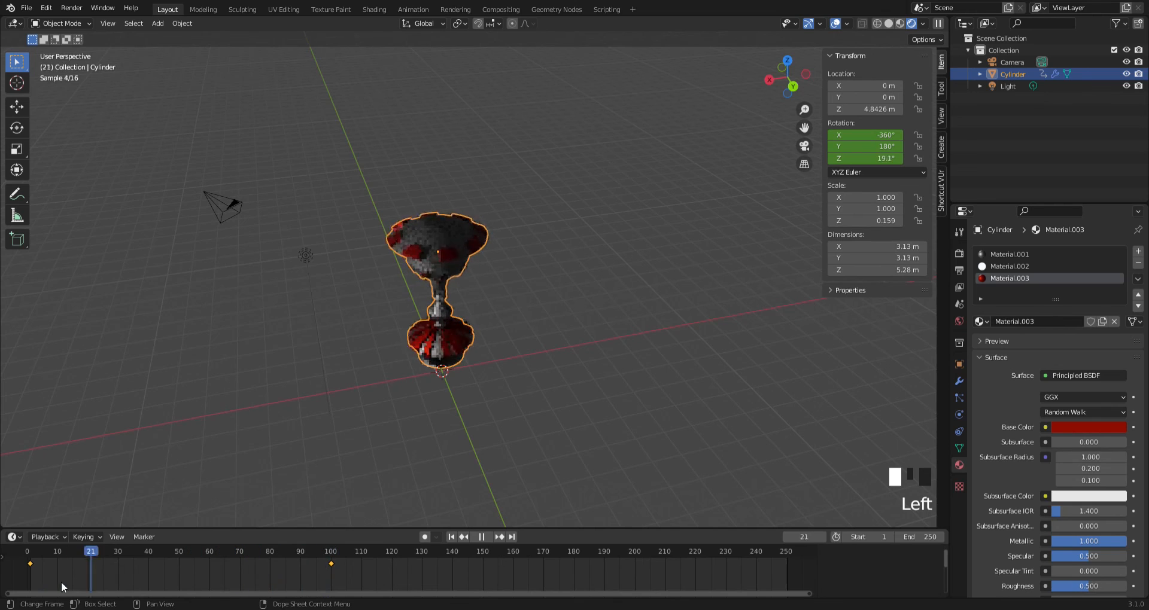
pyautogui.press('space')
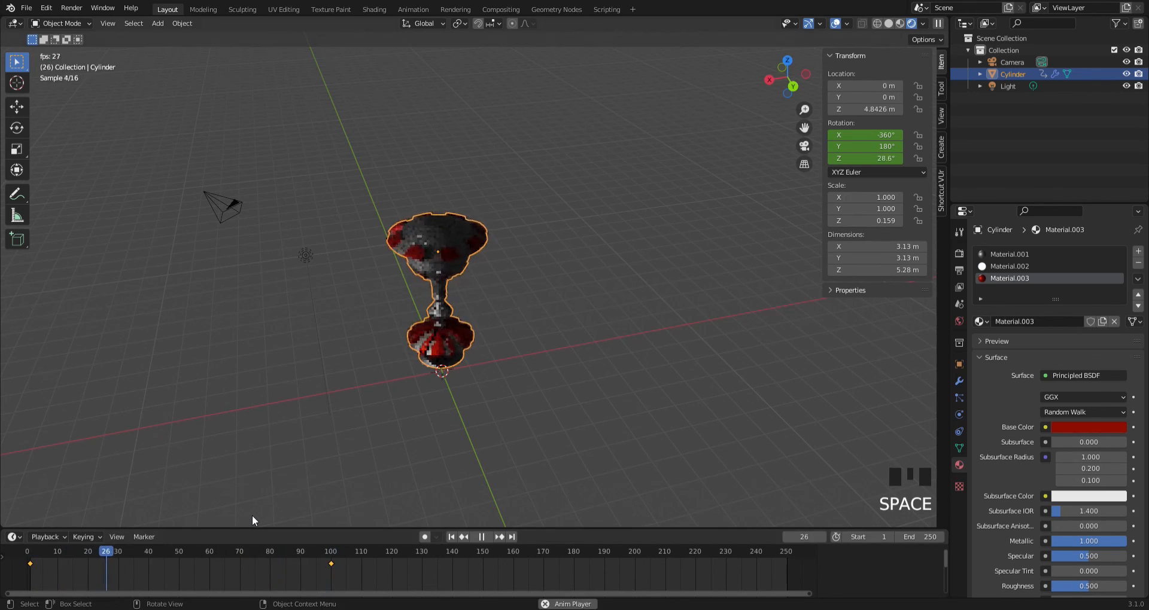
pyautogui.moveTo(349, 318); pyautogui.dragTo(436, 315, button='middle')
pyautogui.scroll(2, 446, 309)
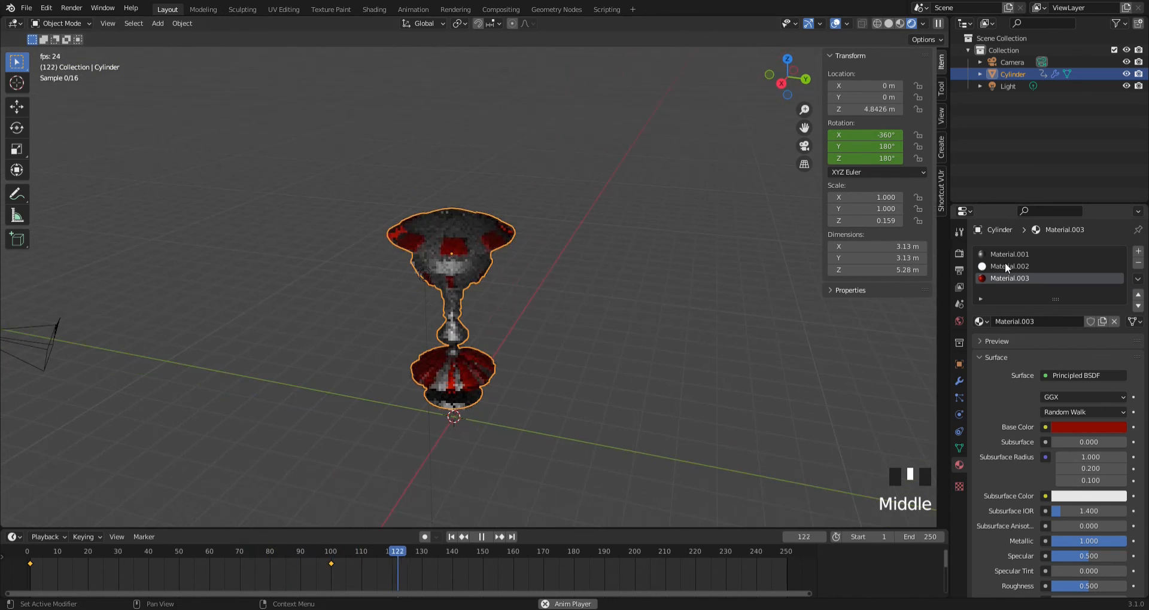
pyautogui.press('space')
pyautogui.press('Left')
pyautogui.press('Left')
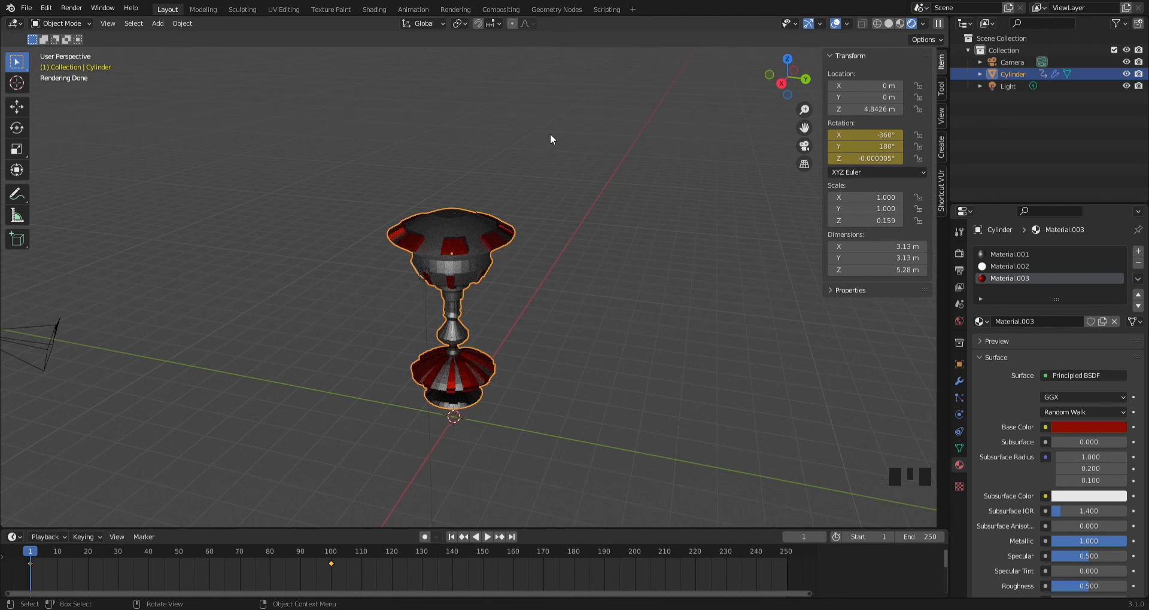
# Play the candlestick's rotation animation in short bursts, pausing it along the way, until past the keyframe at frame 100
pyautogui.press('space')
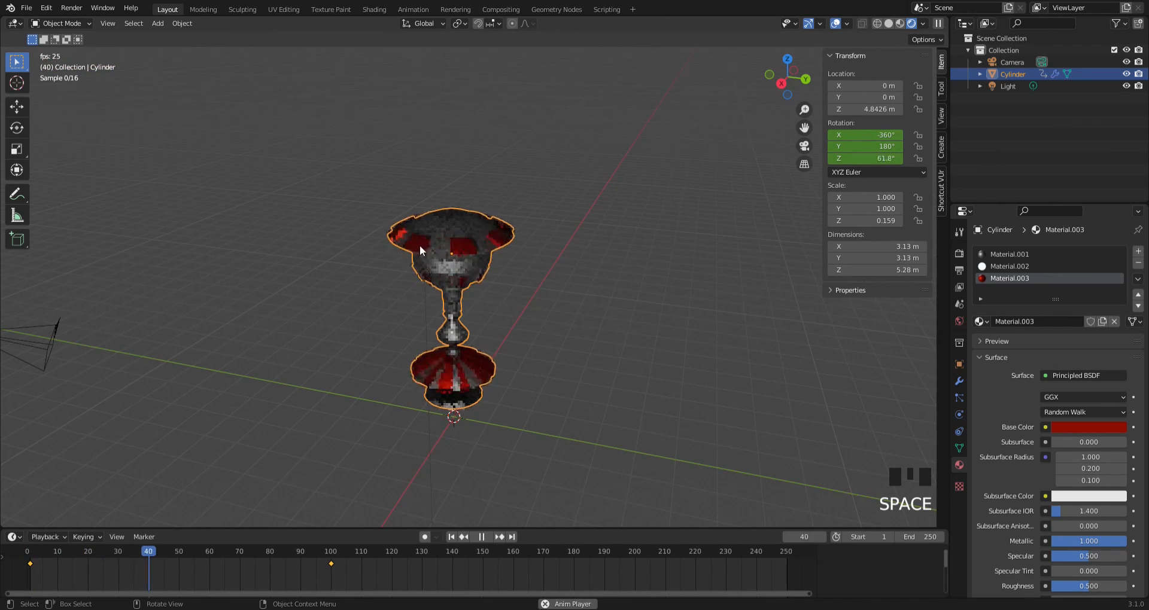
pyautogui.press('space')
pyautogui.press('space')
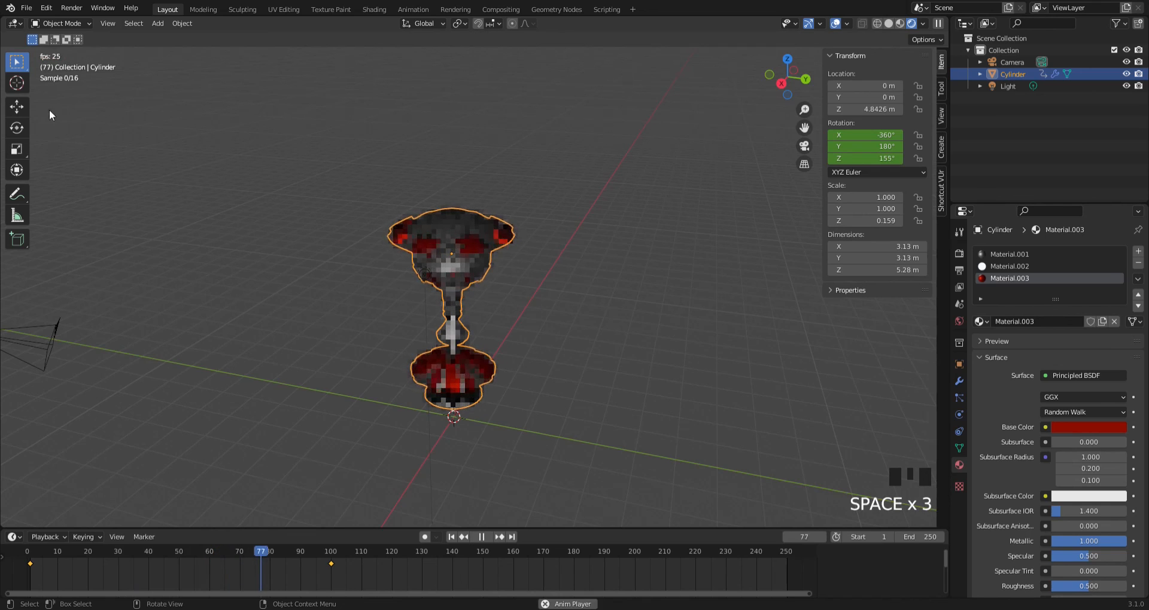
pyautogui.press('space')
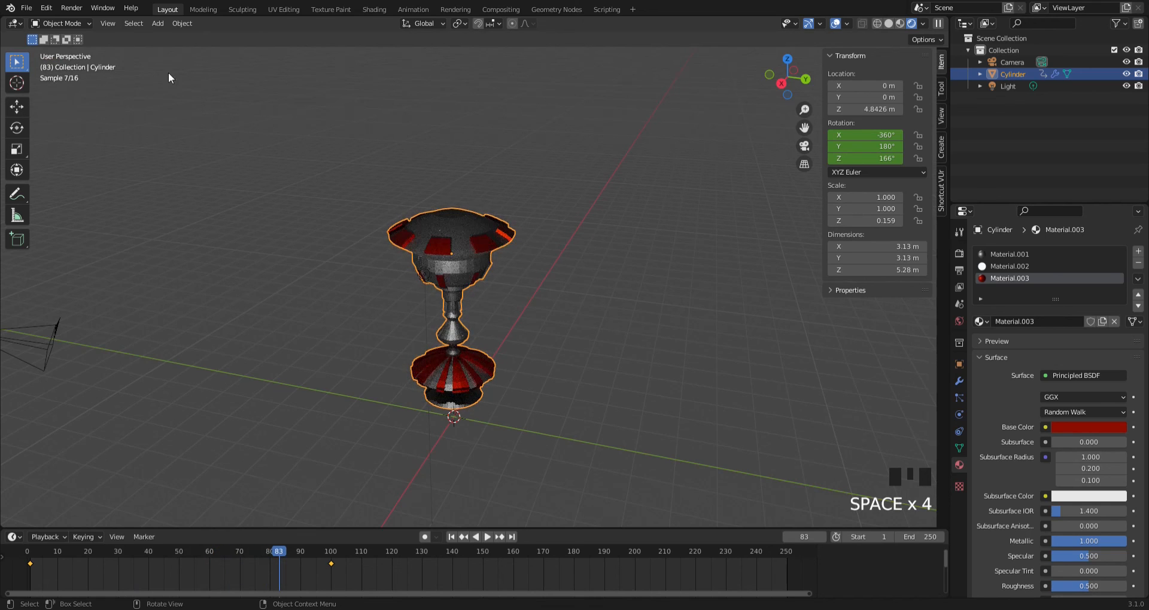
pyautogui.press('space')
pyautogui.press('space')
pyautogui.press('space')
pyautogui.press('space')
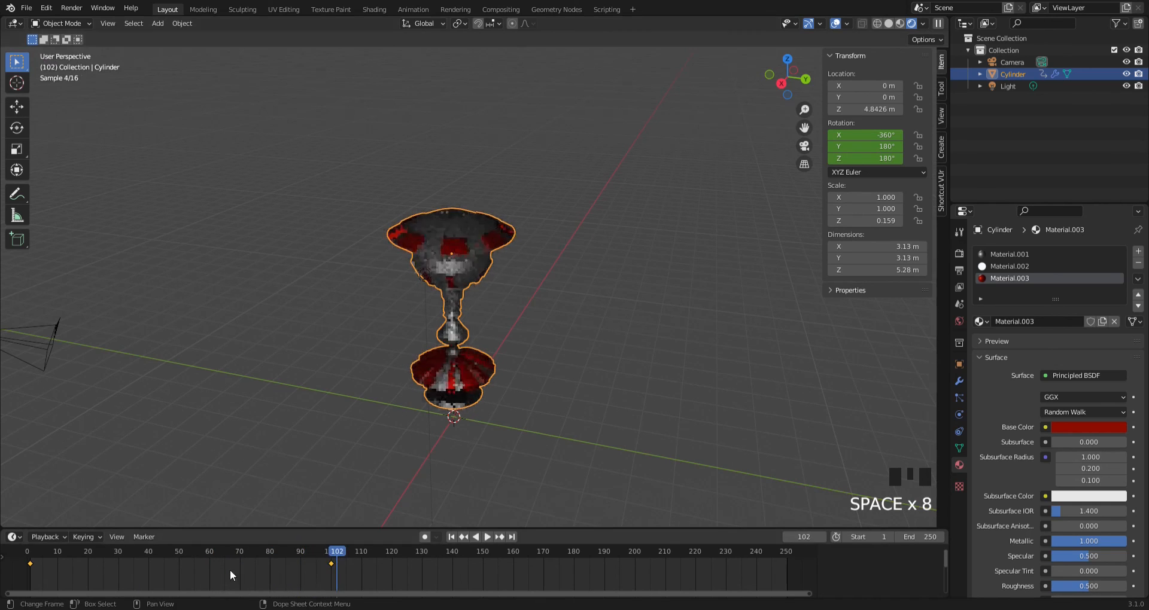
# Step the animation back frame by frame from frame 102, and replay the end of the rotation up to frame 101
pyautogui.press('Left')
pyautogui.press('Left')
pyautogui.press('Left')
pyautogui.press('Left')
pyautogui.press('Left')
pyautogui.press('Left')
pyautogui.press('Left')
pyautogui.press('Left')
pyautogui.press('Left')
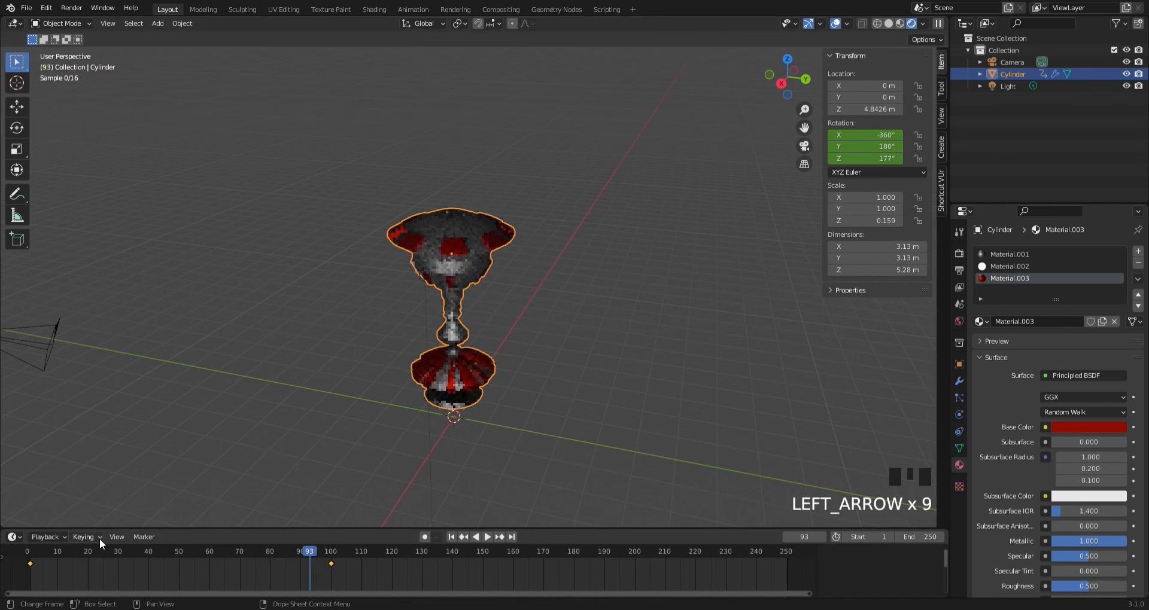
pyautogui.press('Left')
pyautogui.press('Left')
pyautogui.press('Left')
pyautogui.press('Left')
pyautogui.press('Left')
pyautogui.press('Left')
pyautogui.press('Left')
pyautogui.press('Left')
pyautogui.press('Left')
pyautogui.press('Left')
pyautogui.press('Left')
pyautogui.press('Left')
pyautogui.press('Left')
pyautogui.press('Left')
pyautogui.press('Left')
pyautogui.press('space')
pyautogui.press('space')
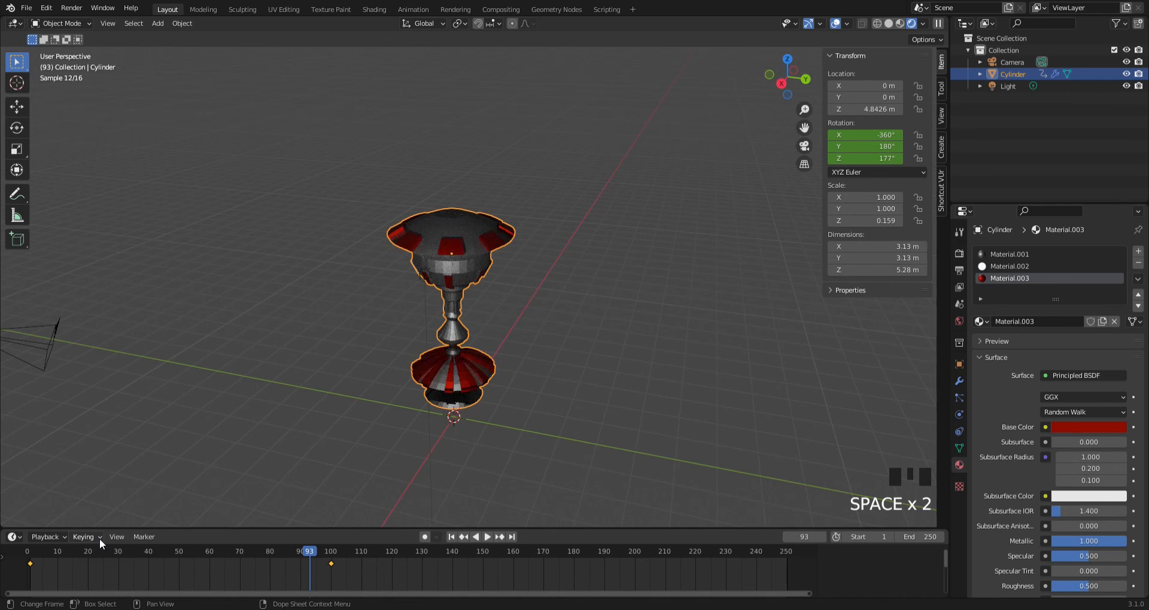
pyautogui.press('space')
pyautogui.press('space')
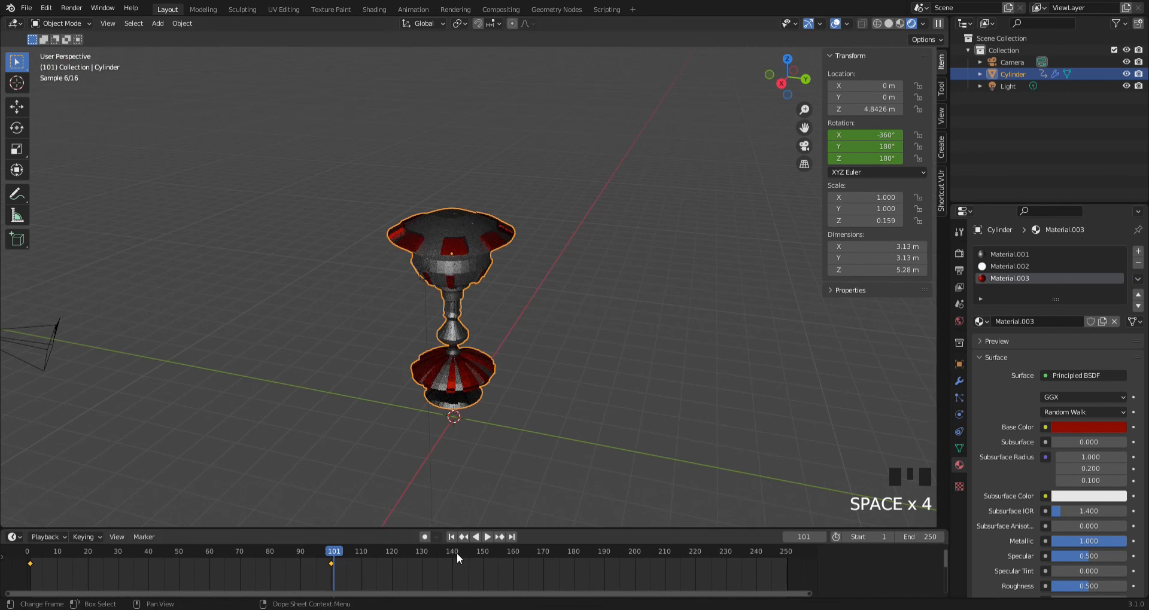
# Jump back to the first frame, play the rotation animation again and stop it at frame 47
pyautogui.hotkey('shift', 'Left')
pyautogui.press('space')
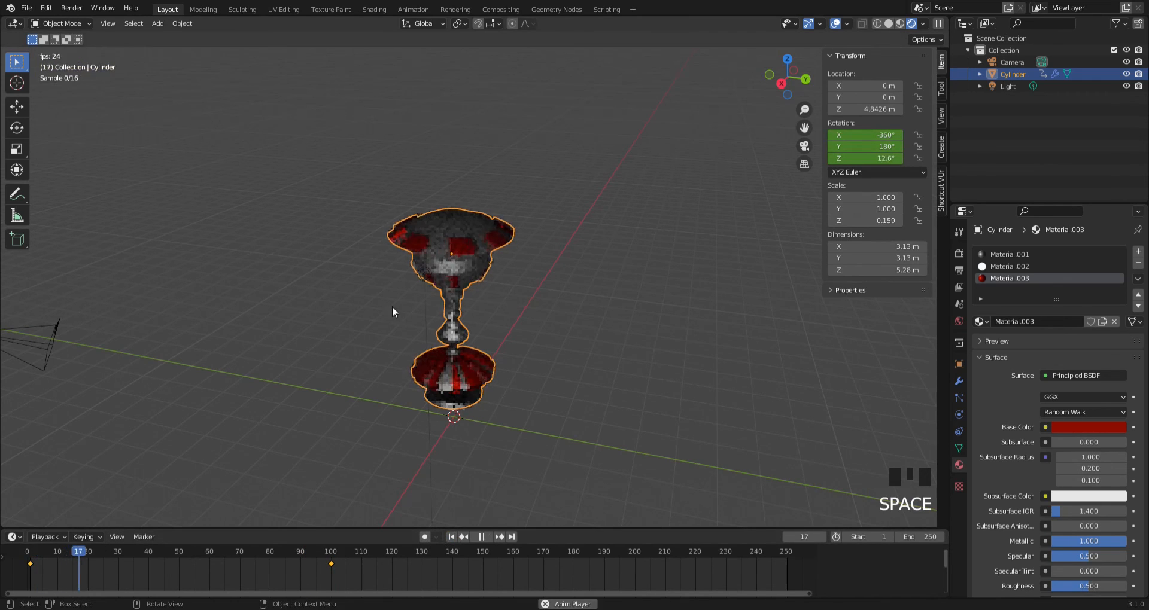
pyautogui.press('space')
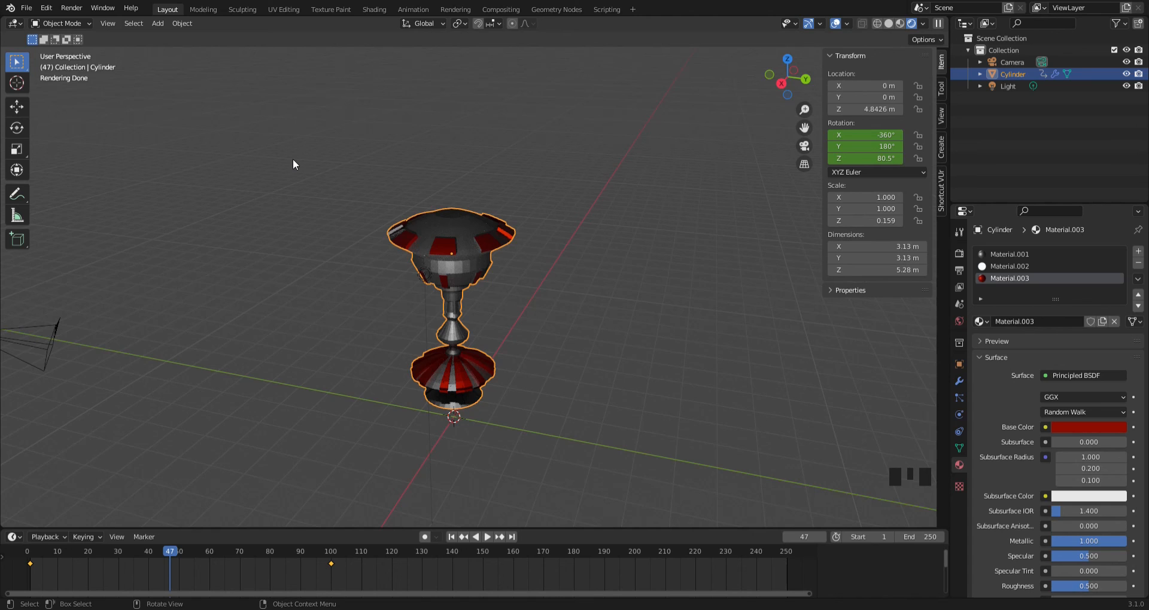
# Try smooth shading on the candlestick, viewing it from below, and switch it back to flat shading
pyautogui.hotkey('shift', 'd')
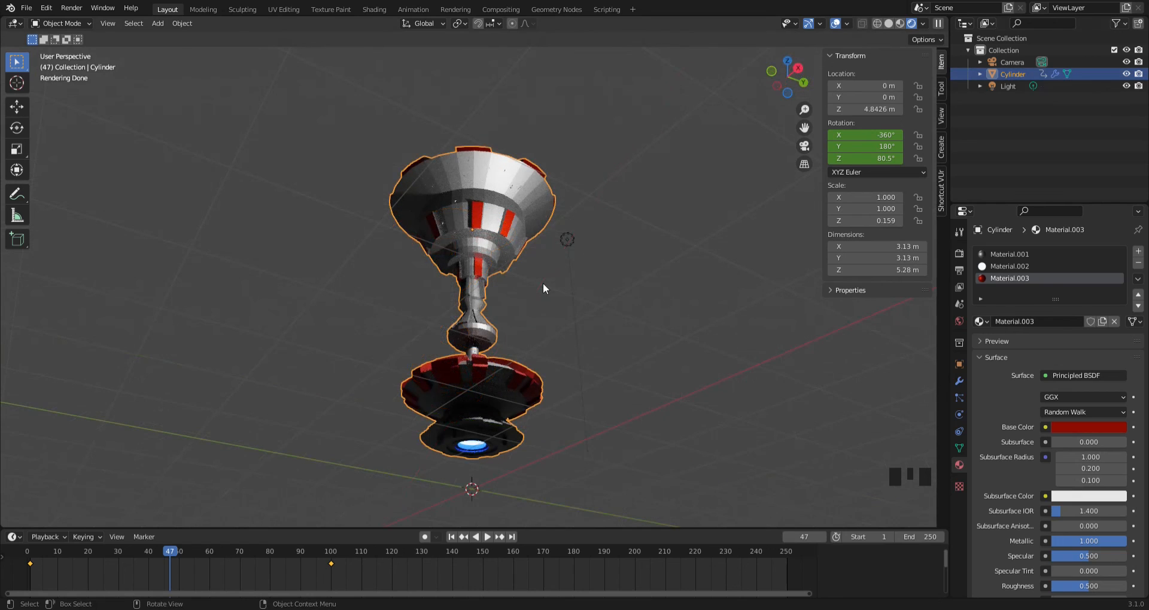
pyautogui.rightClick(482, 210)
pyautogui.click(460, 198)
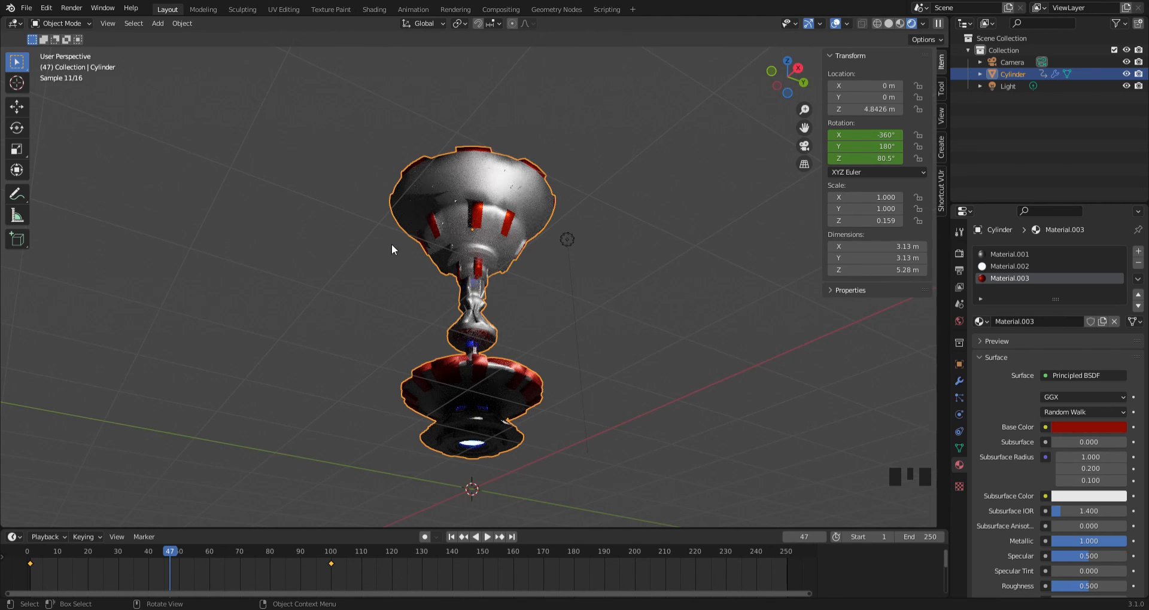
pyautogui.rightClick(522, 211)
pyautogui.click(519, 223)
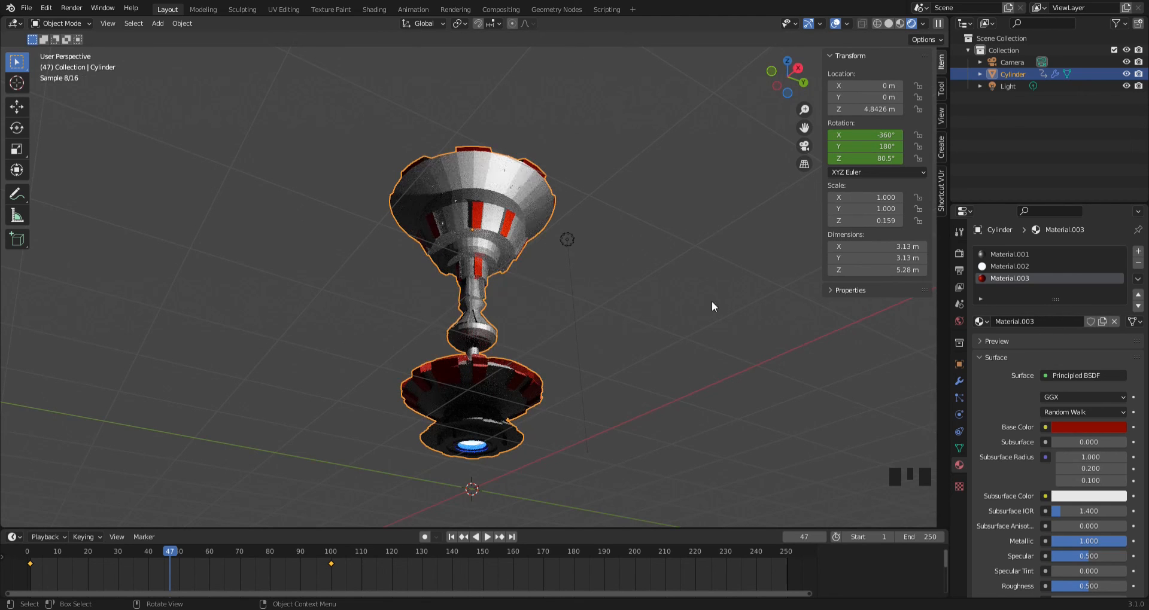
# Add a Subdivision Surface modifier to the candlestick after its Mirror modifier
pyautogui.click(959, 381)
pyautogui.click(1030, 252)
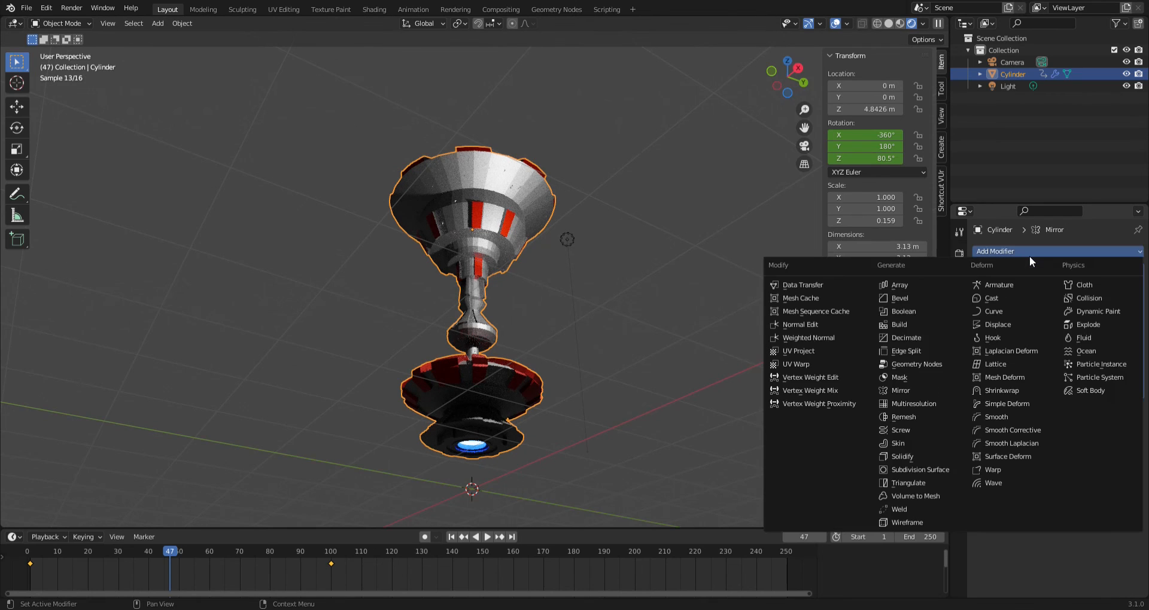
pyautogui.click(921, 469)
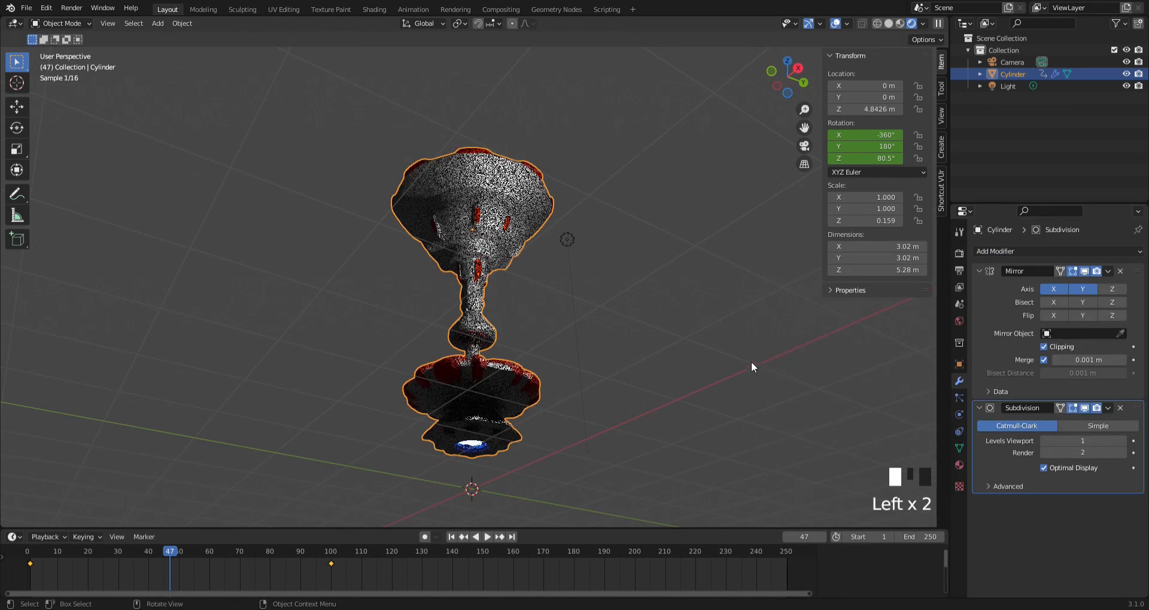
# Set the candlestick's subdivision to Simple with 2 viewport levels, comparing it with Catmull-Clark before keeping Simple
pyautogui.click(1114, 423)
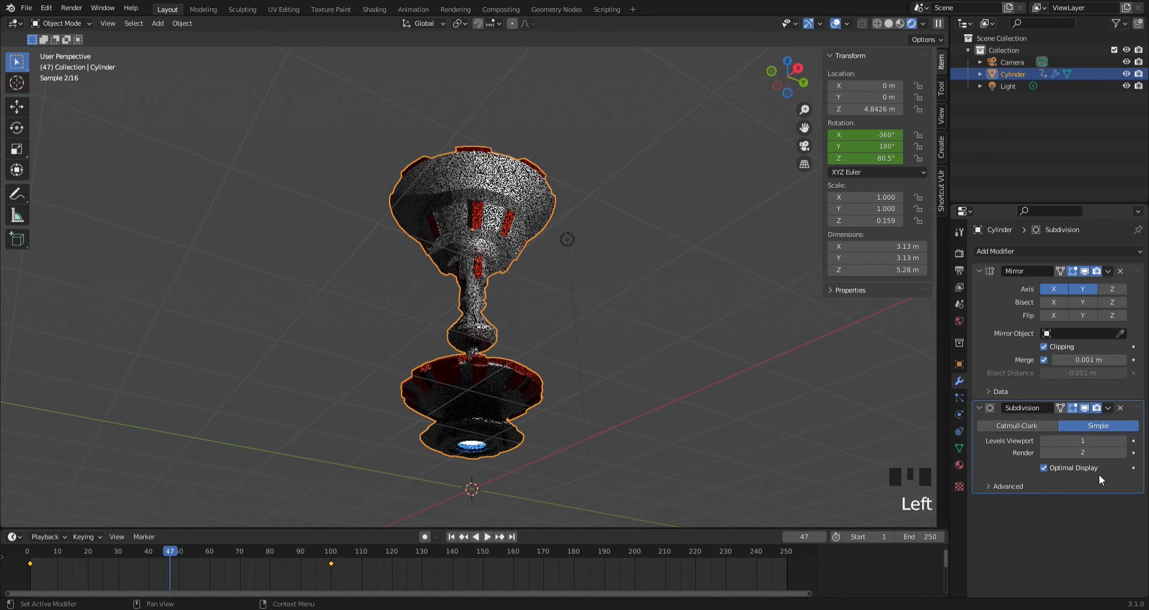
pyautogui.click(1124, 440)
pyautogui.click(1123, 449)
pyautogui.click(1123, 441)
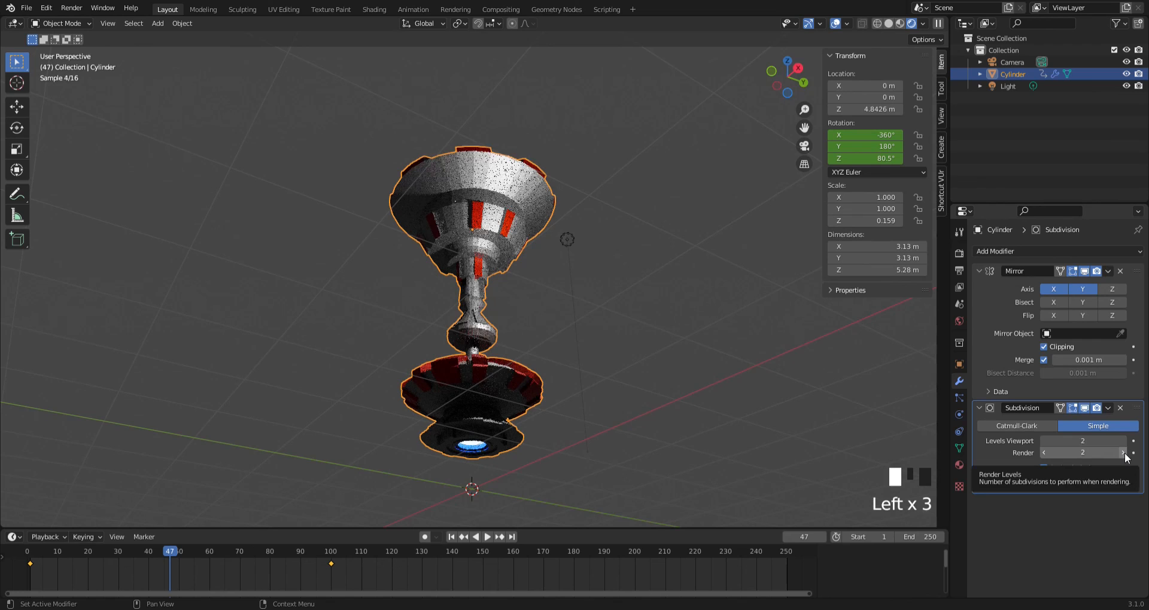
pyautogui.click(1042, 426)
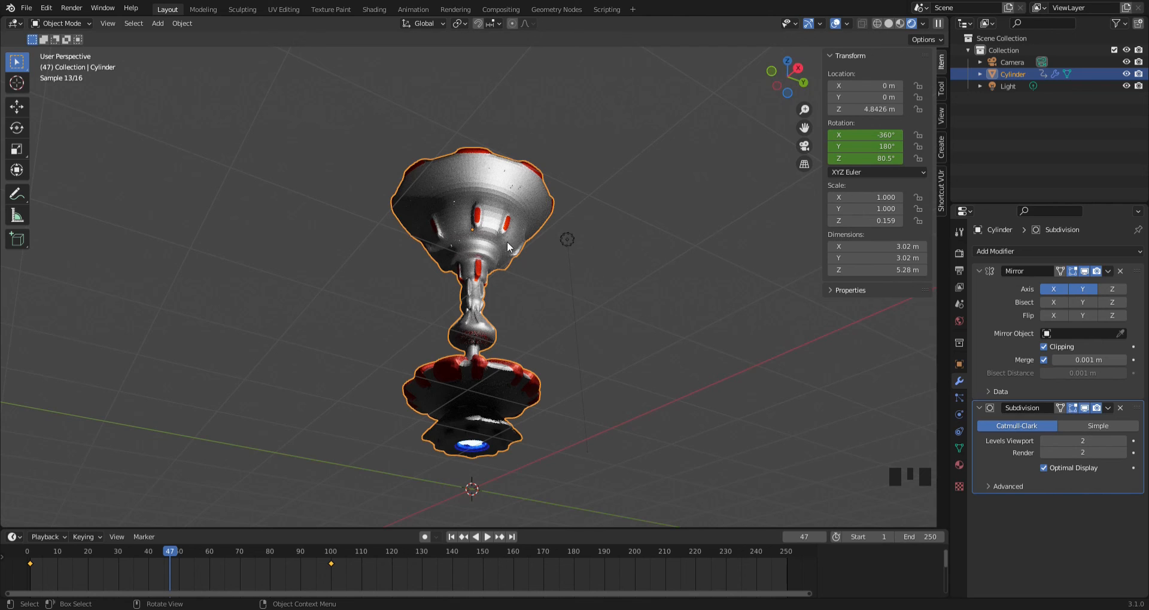
pyautogui.click(1084, 427)
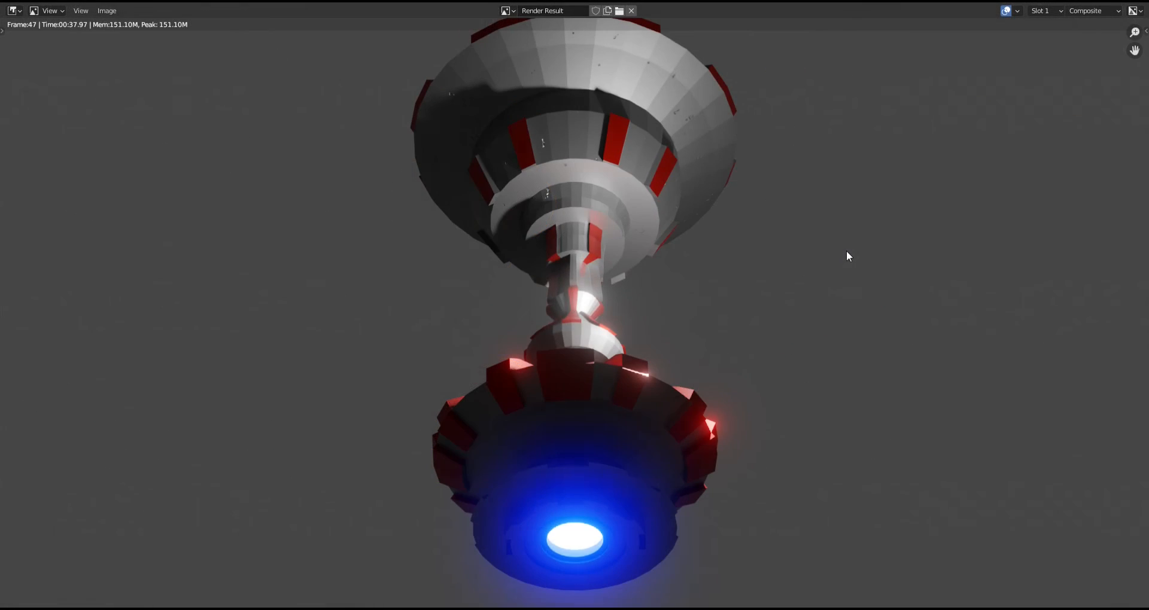